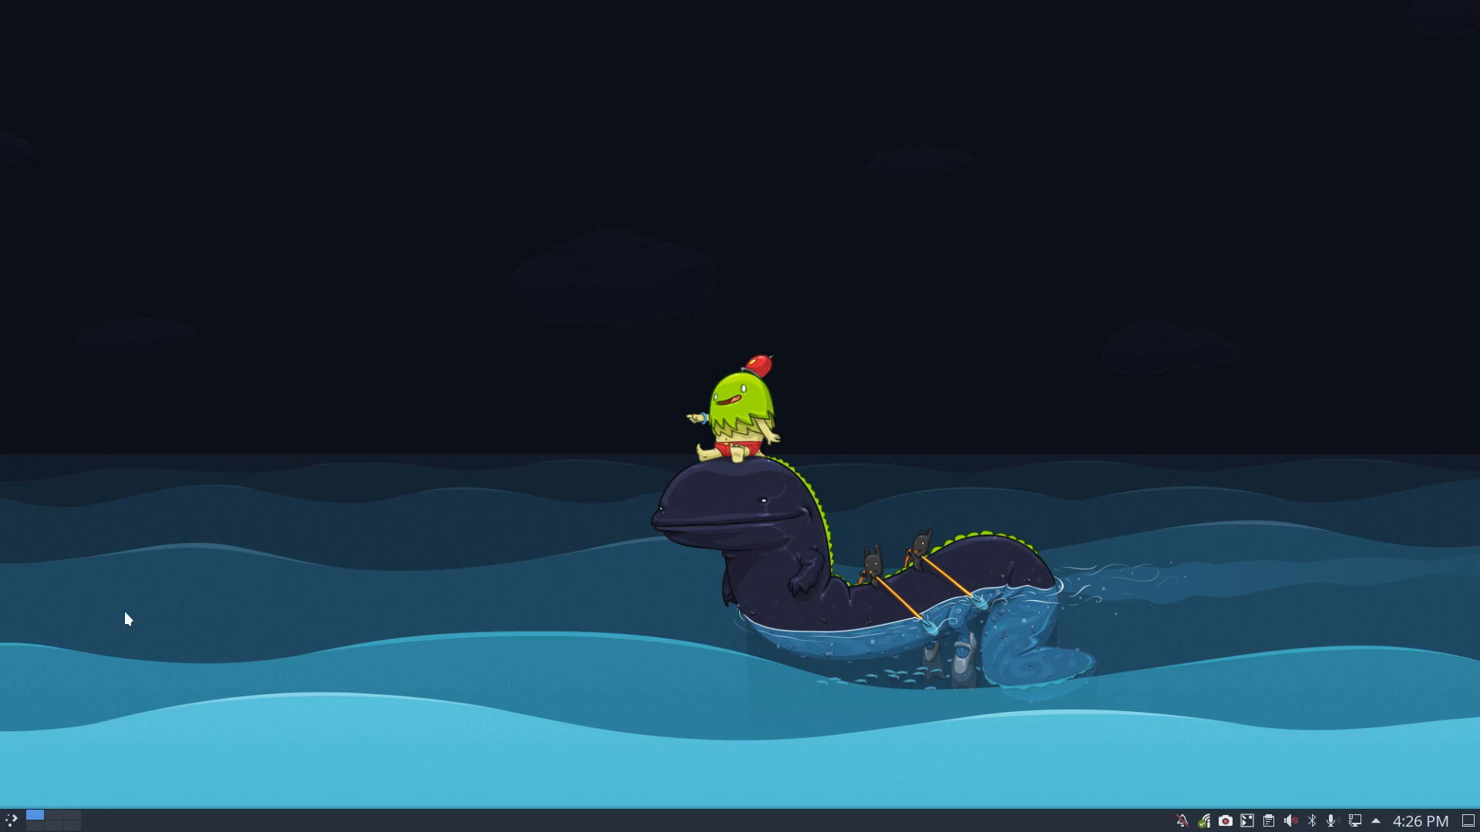
# Step: Launch Bulk Rename from the application launcher's Utilities menu, then close it again
pyautogui.click(13, 821)
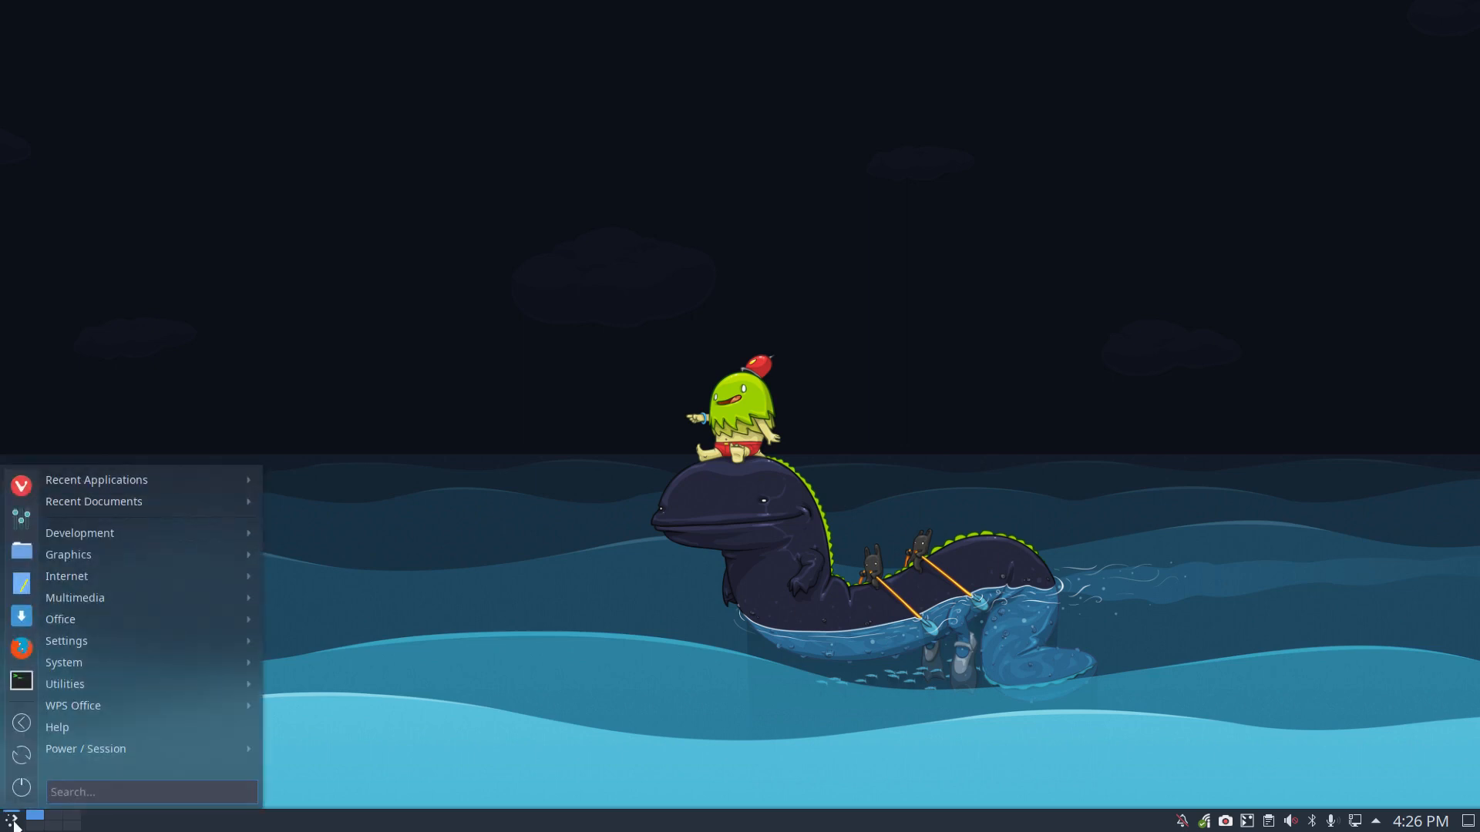
pyautogui.moveTo(65, 684)
pyautogui.click(469, 487)
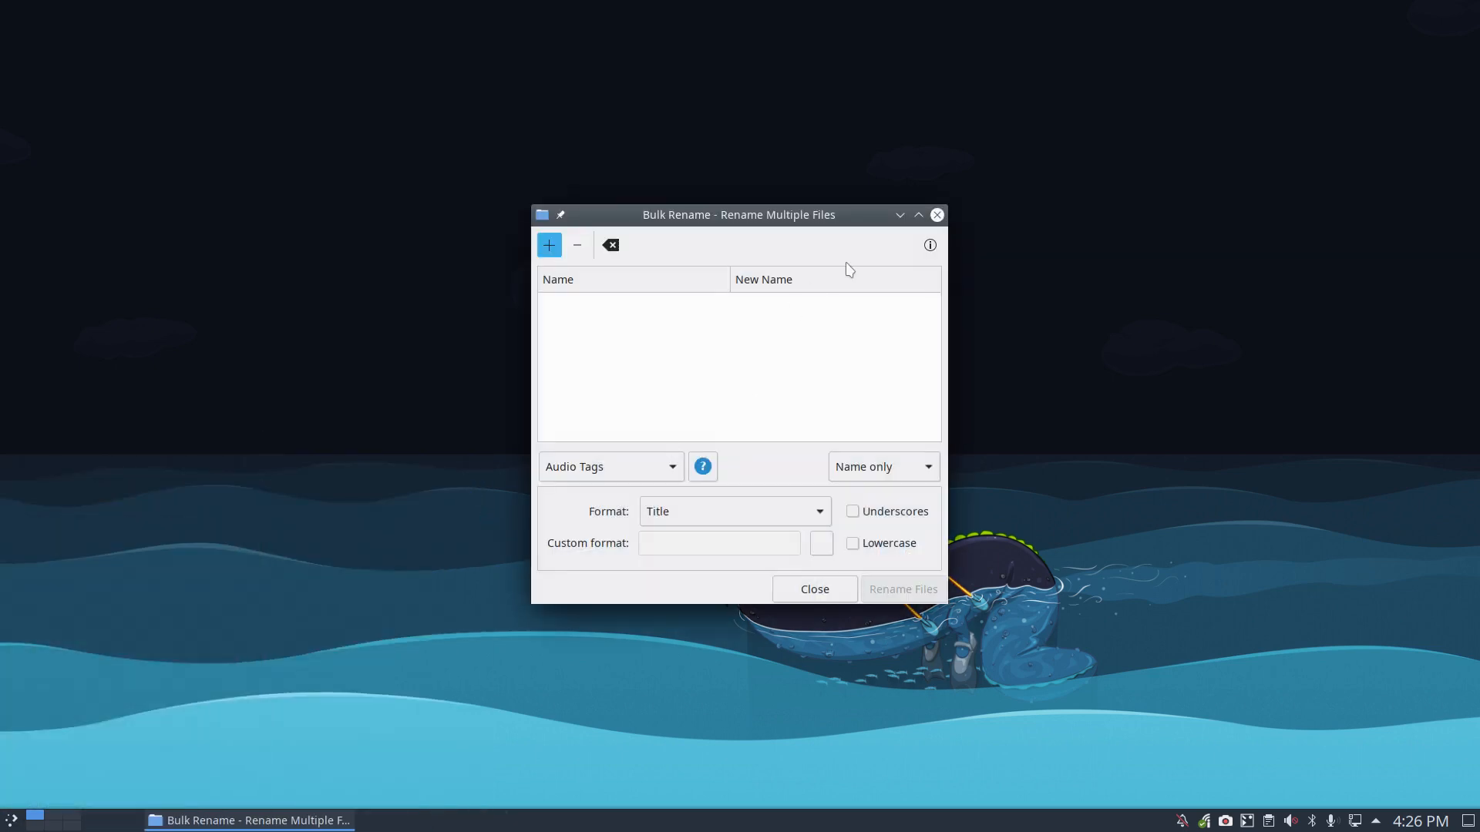
pyautogui.click(935, 216)
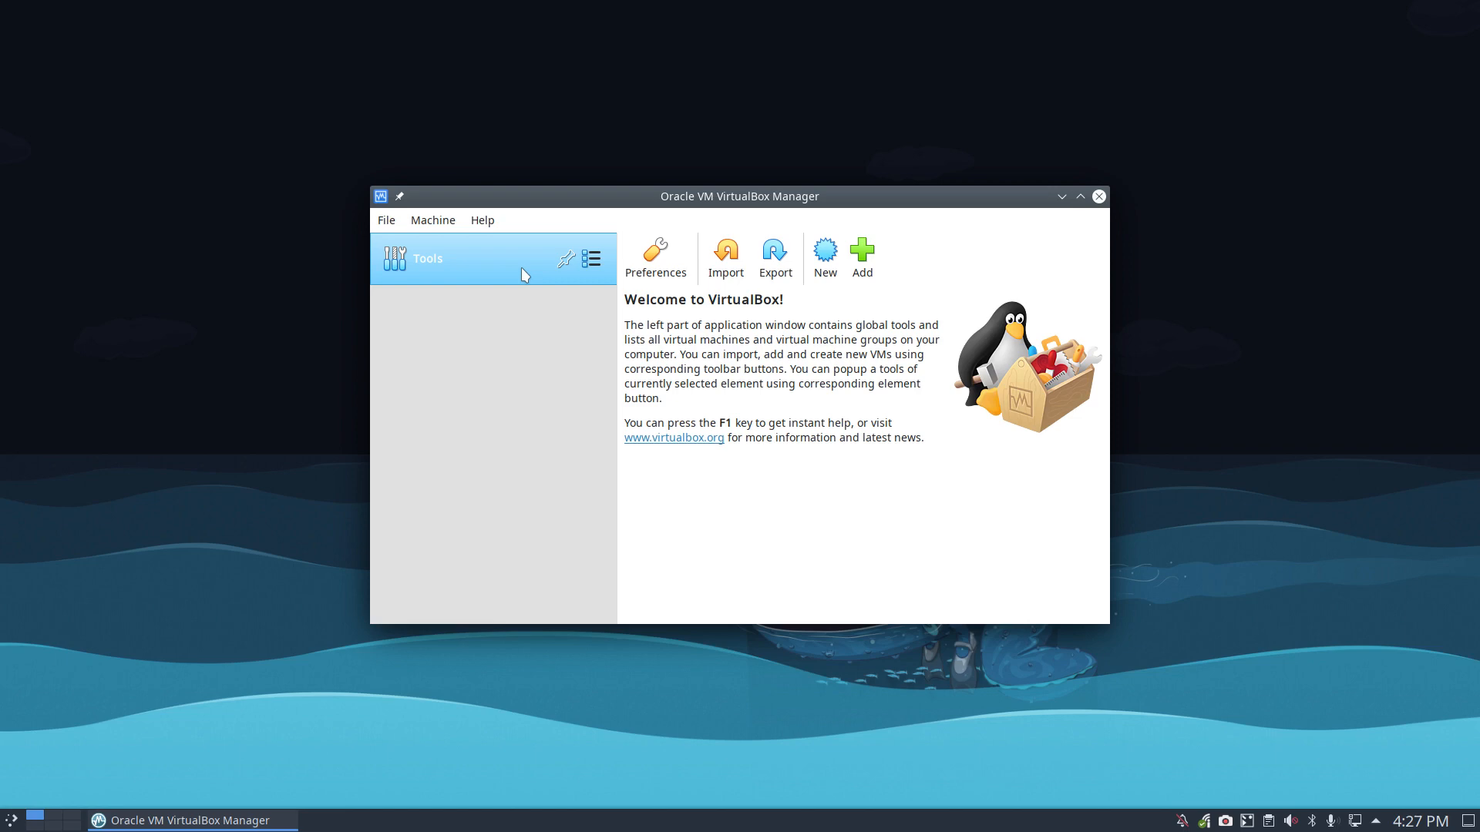
pyautogui.rightClick(166, 255)
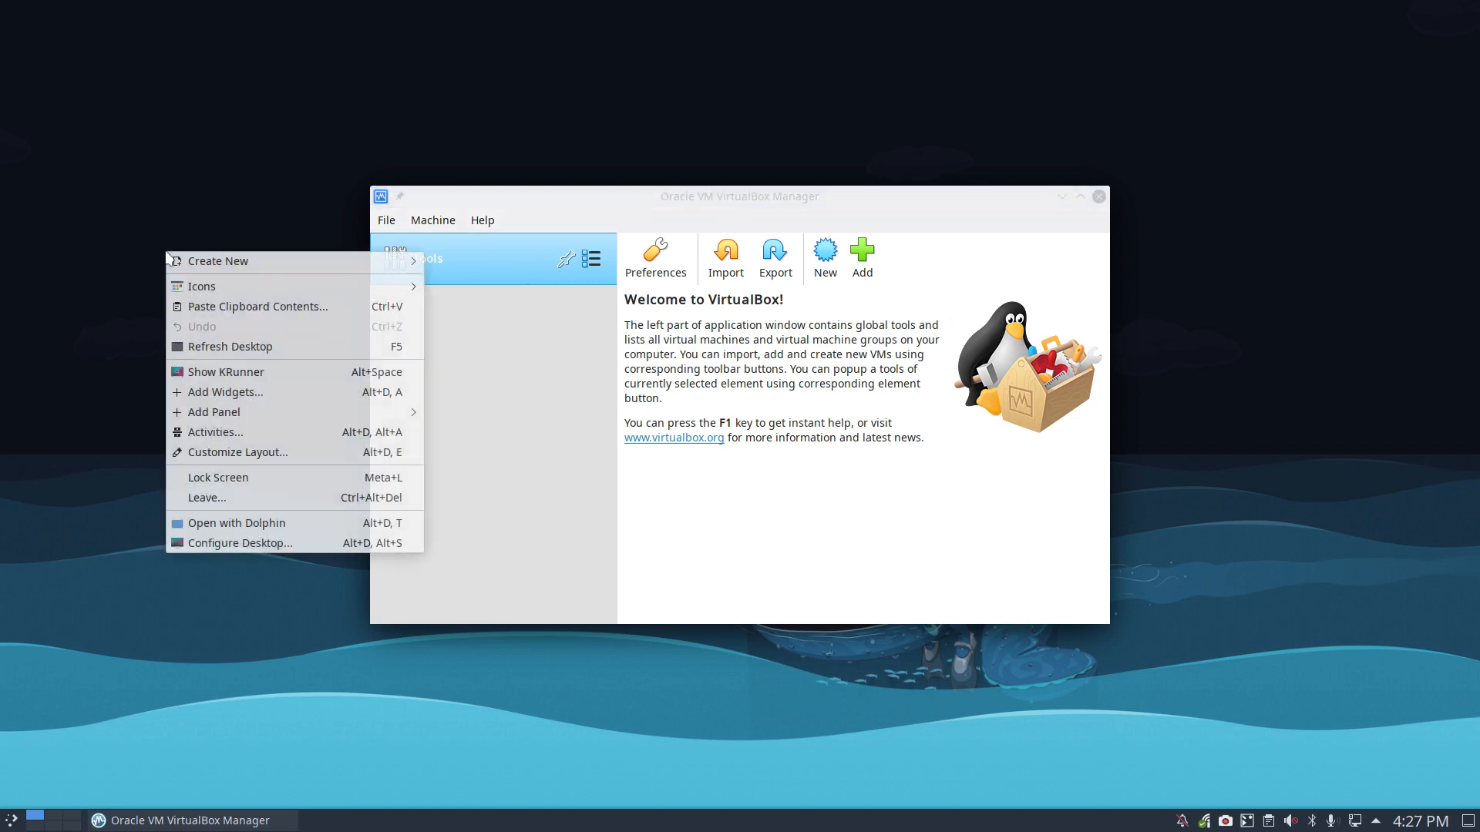
pyautogui.click(243, 526)
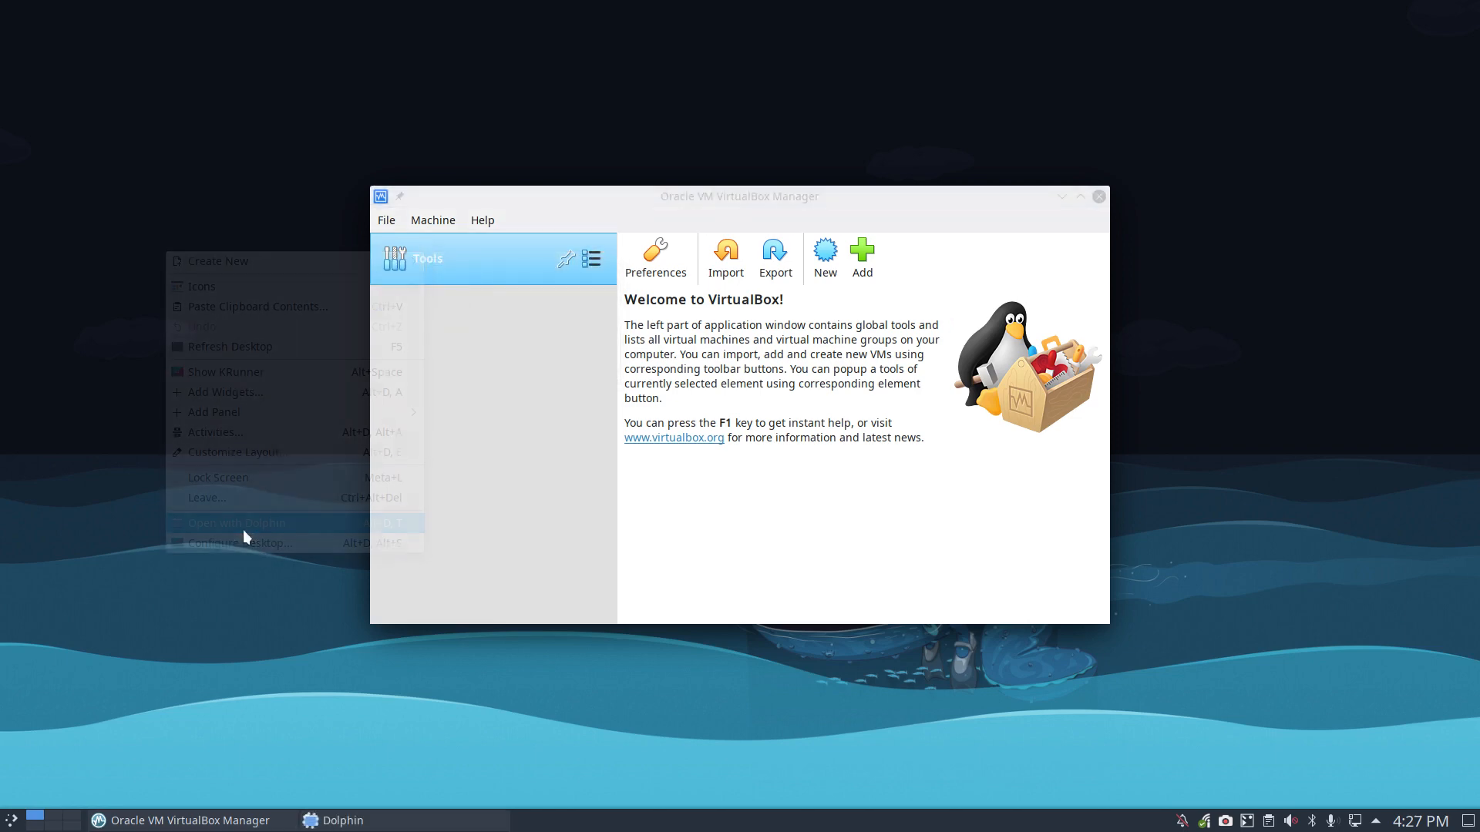
pyautogui.click(53, 93)
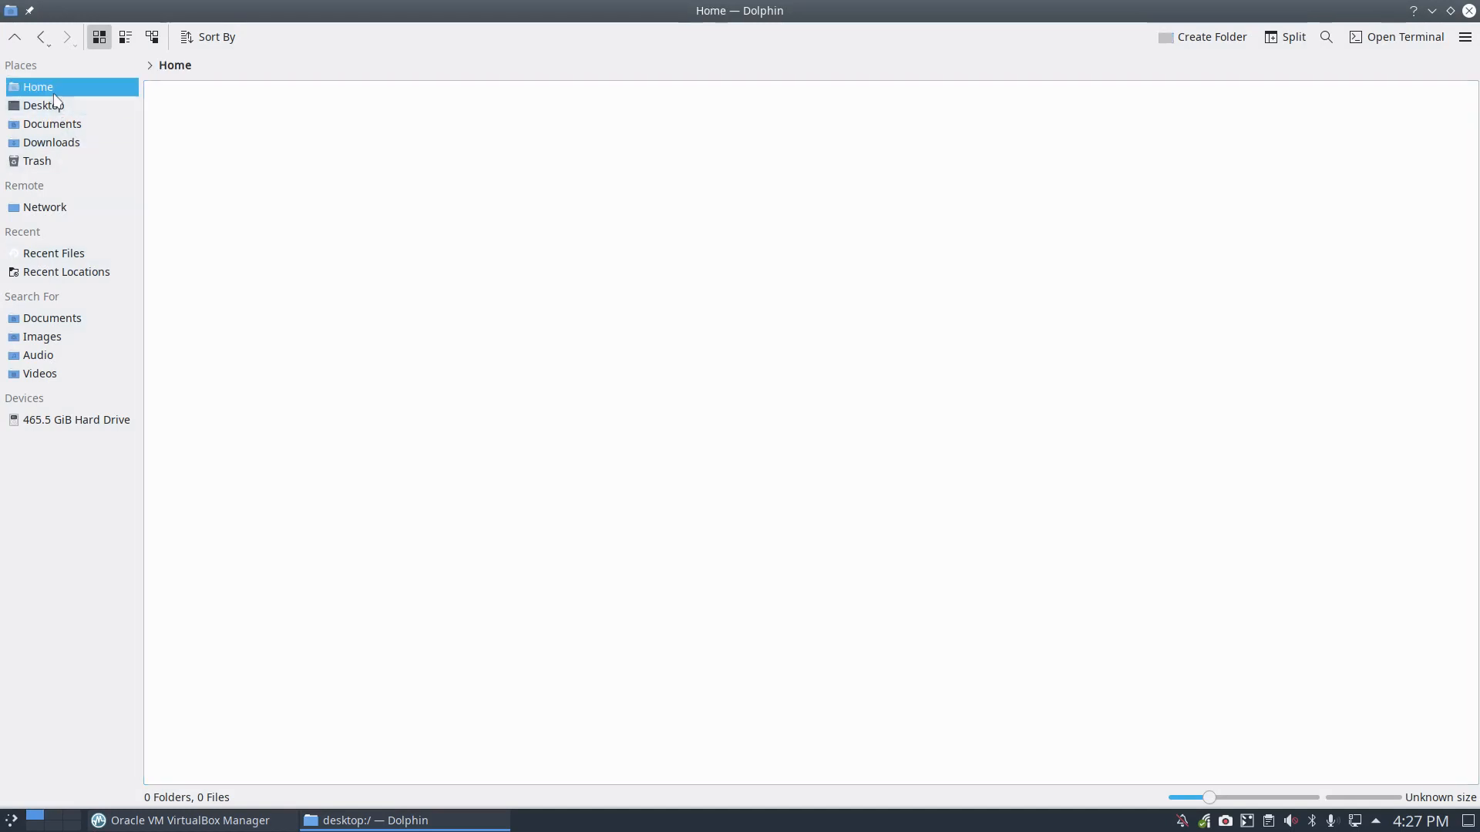
pyautogui.click(862, 228)
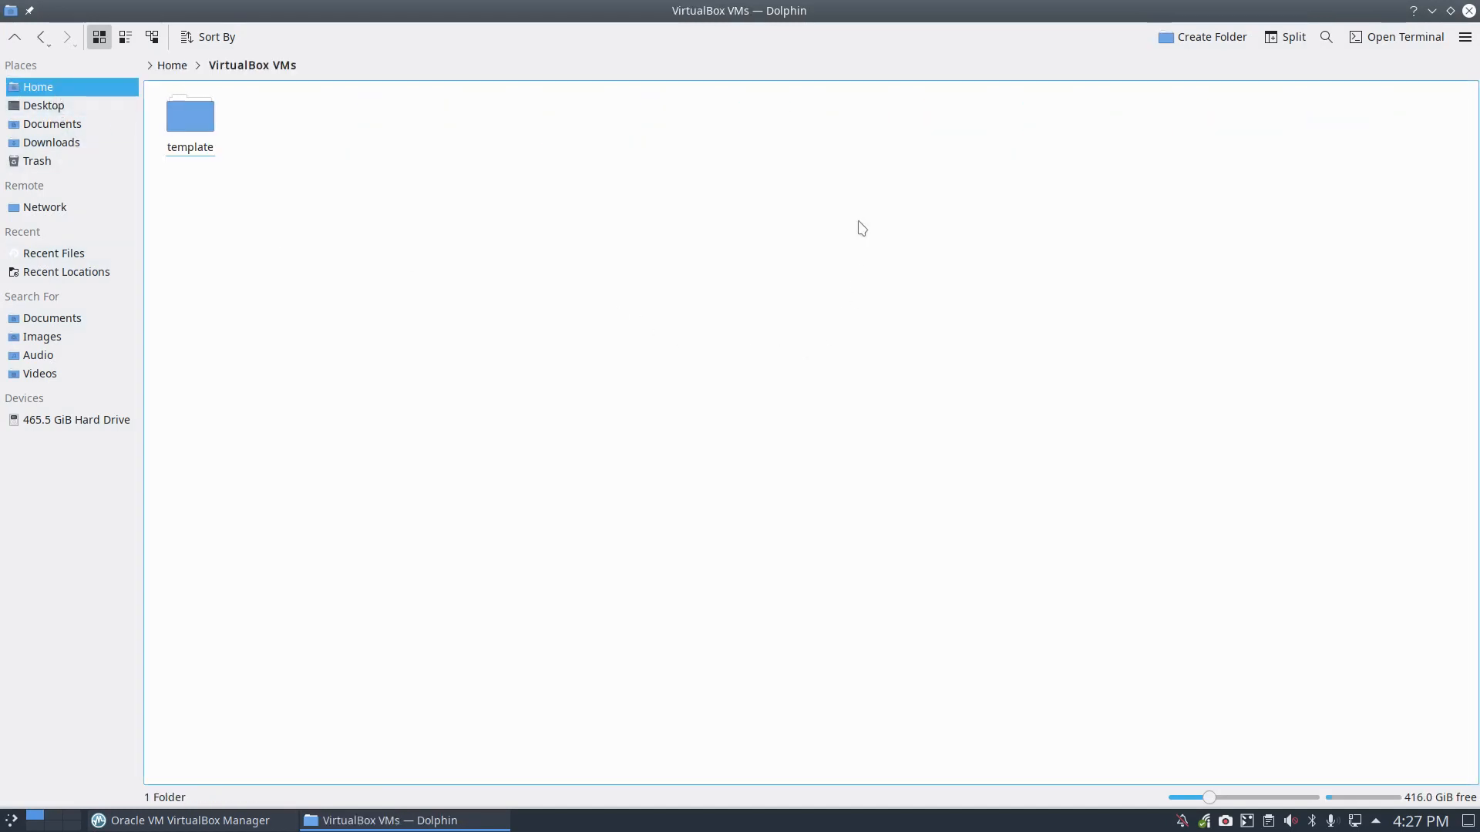
pyautogui.click(191, 117)
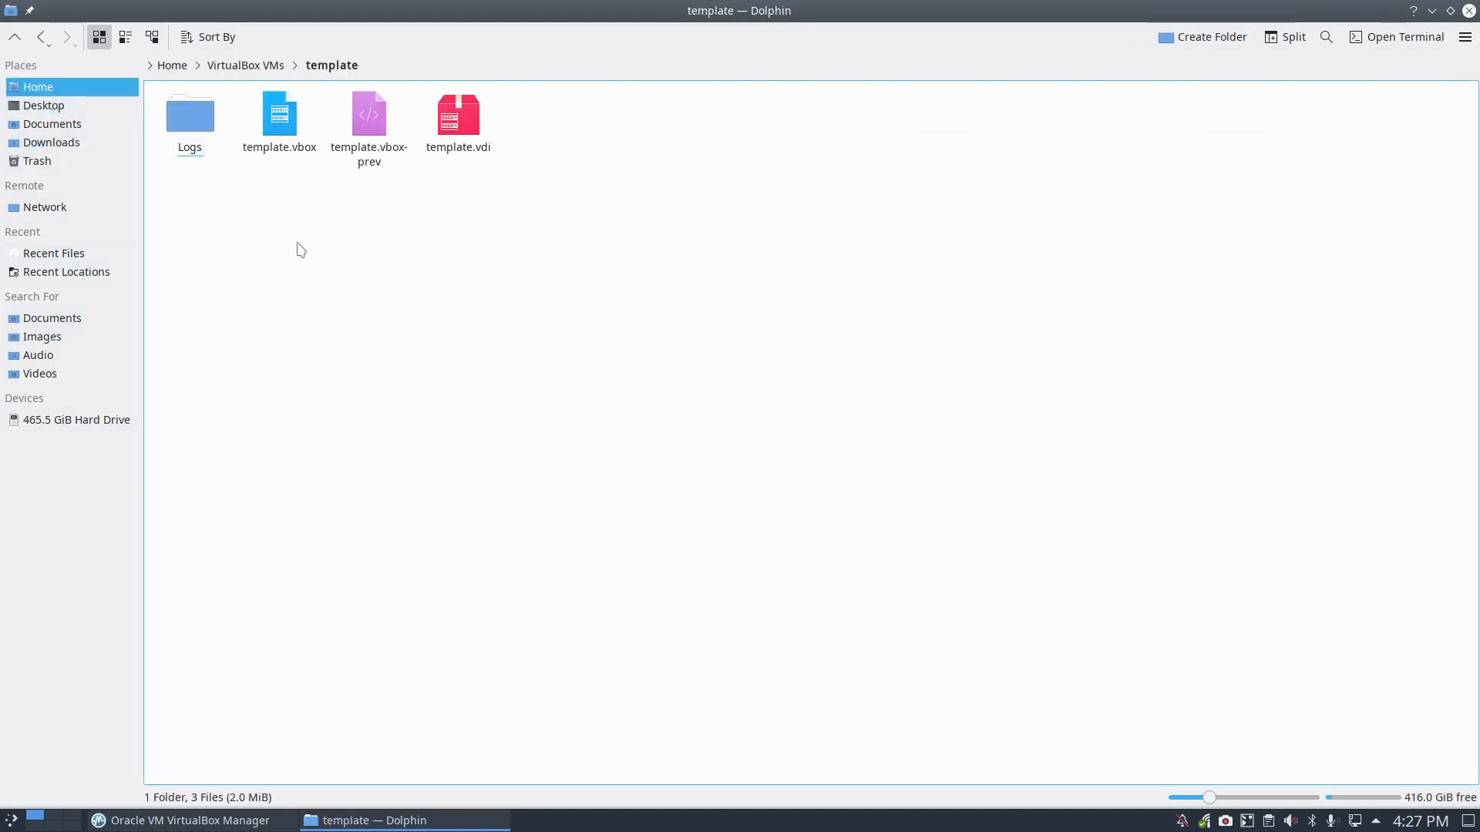
pyautogui.moveTo(182, 207); pyautogui.dragTo(539, 104)
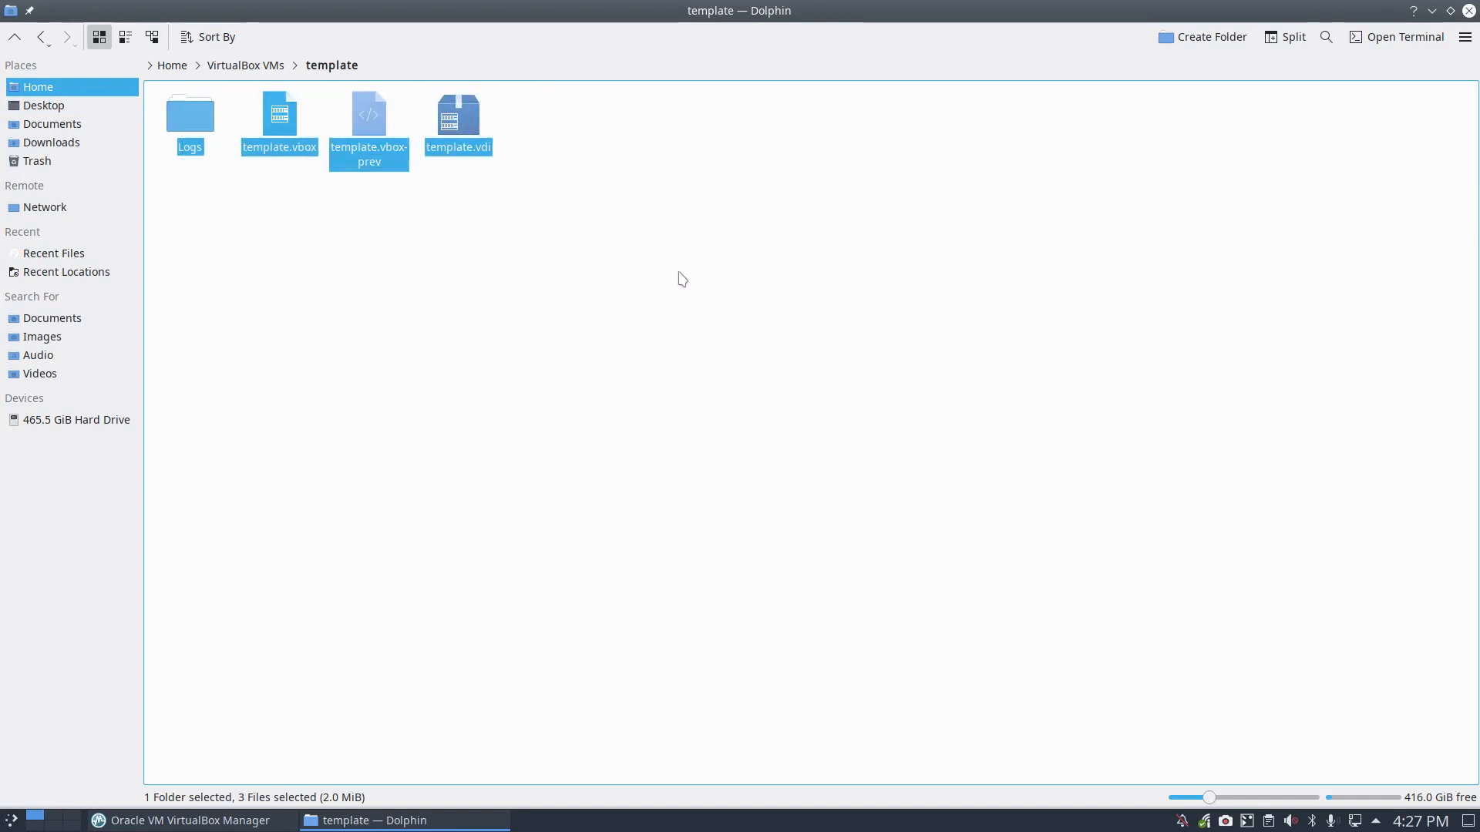
pyautogui.click(1468, 10)
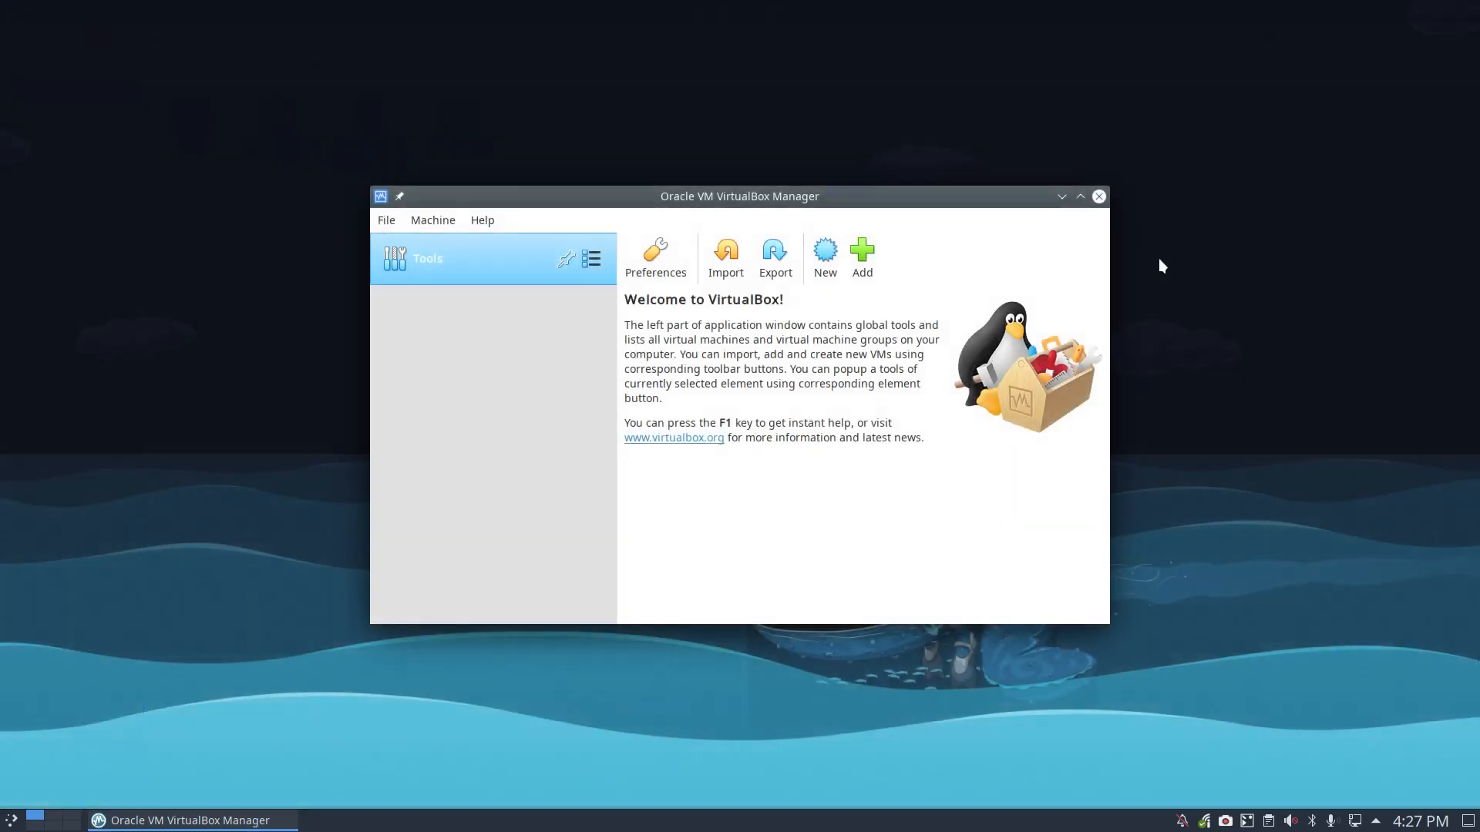
# Step: Add template.vbox from VirtualBox VMs/template, maximize the Manager, and open the VM's settings
pyautogui.click(869, 258)
pyautogui.click(568, 235)
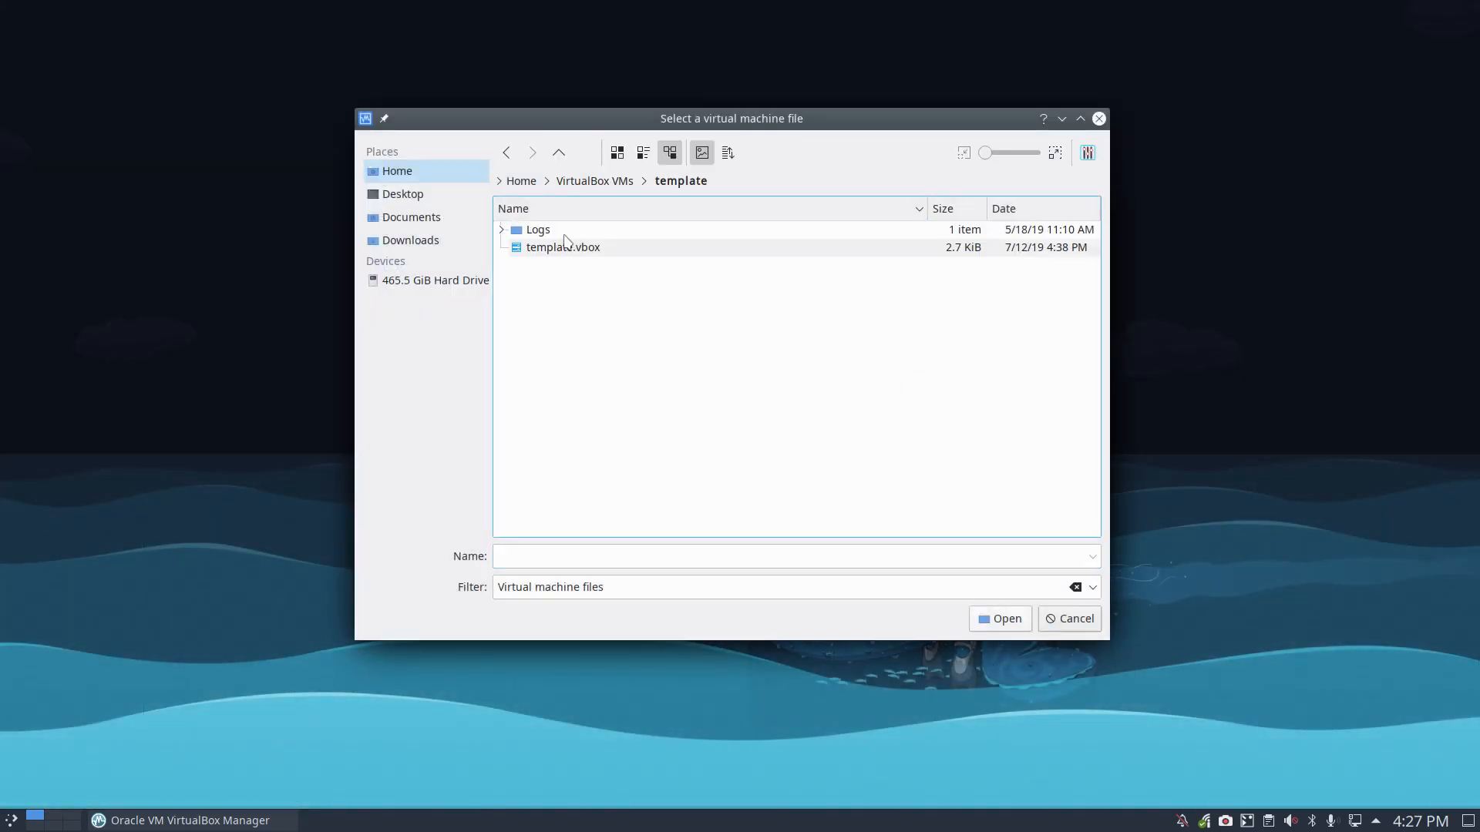
pyautogui.click(568, 248)
pyautogui.click(1000, 618)
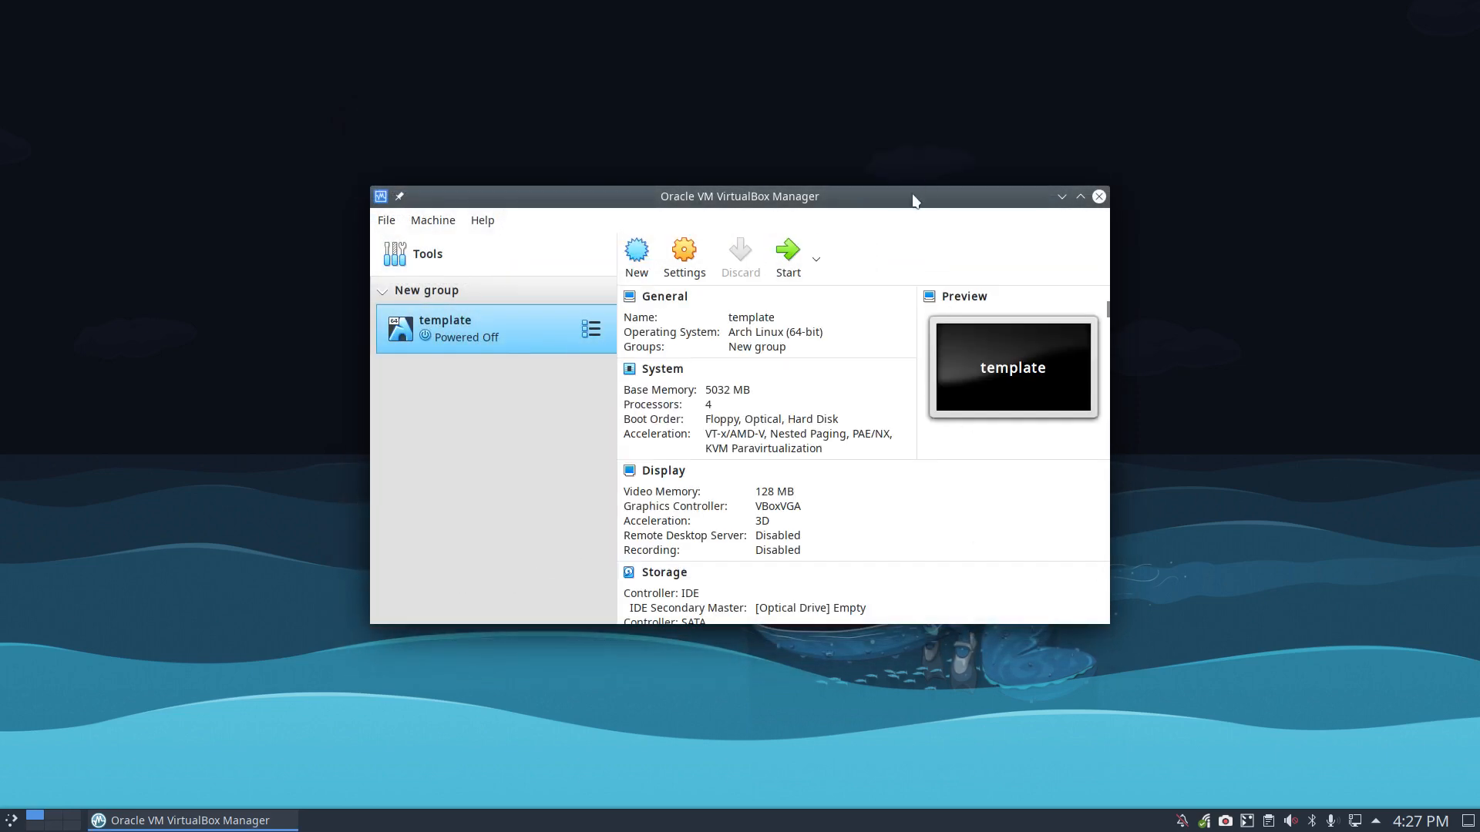
pyautogui.doubleClick(915, 195)
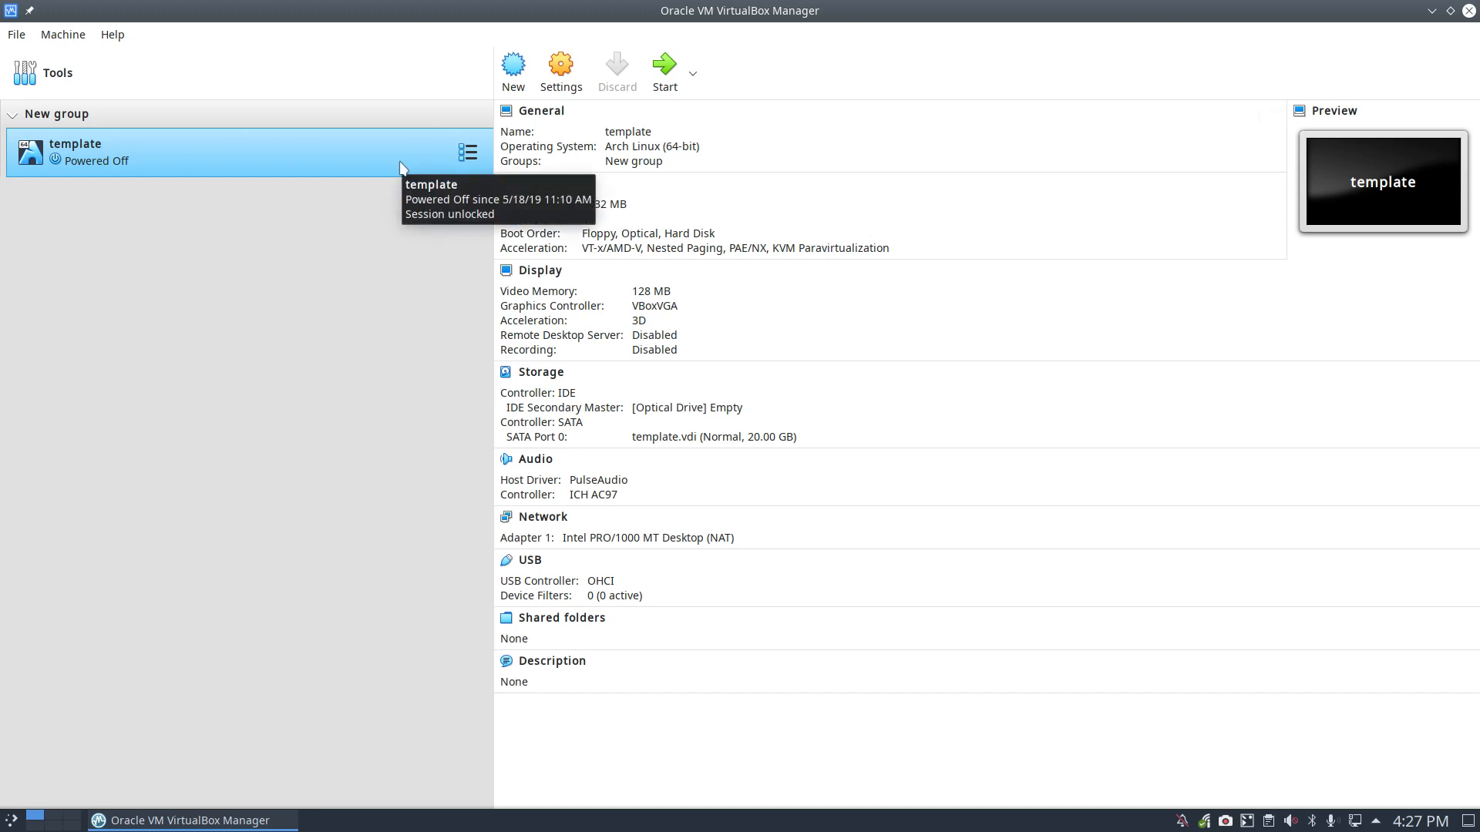
pyautogui.click(560, 69)
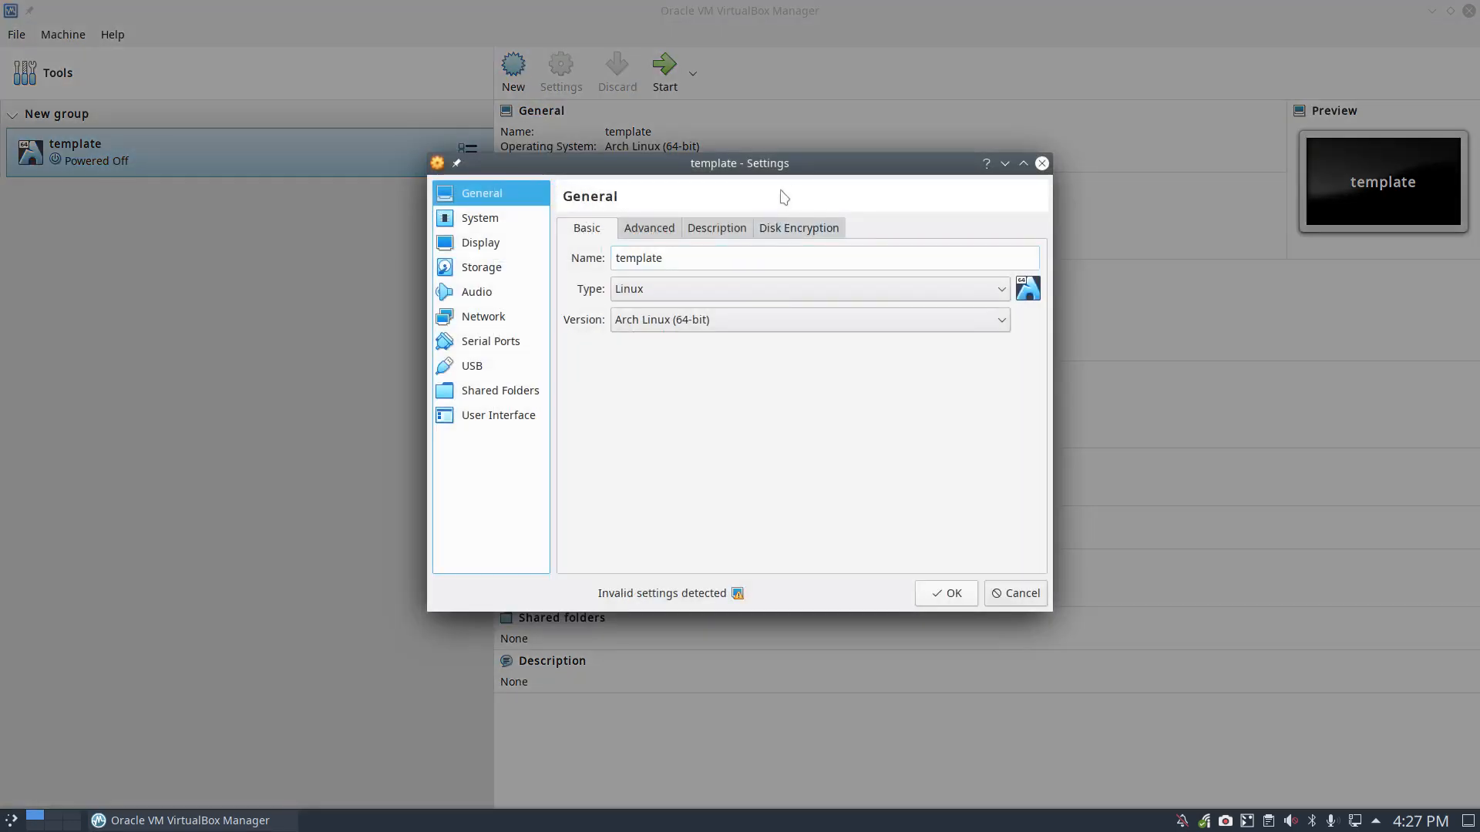
# Step: Review the General settings' Advanced, Description and Disk Encryption pages
pyautogui.moveTo(802, 165); pyautogui.dragTo(806, 192)
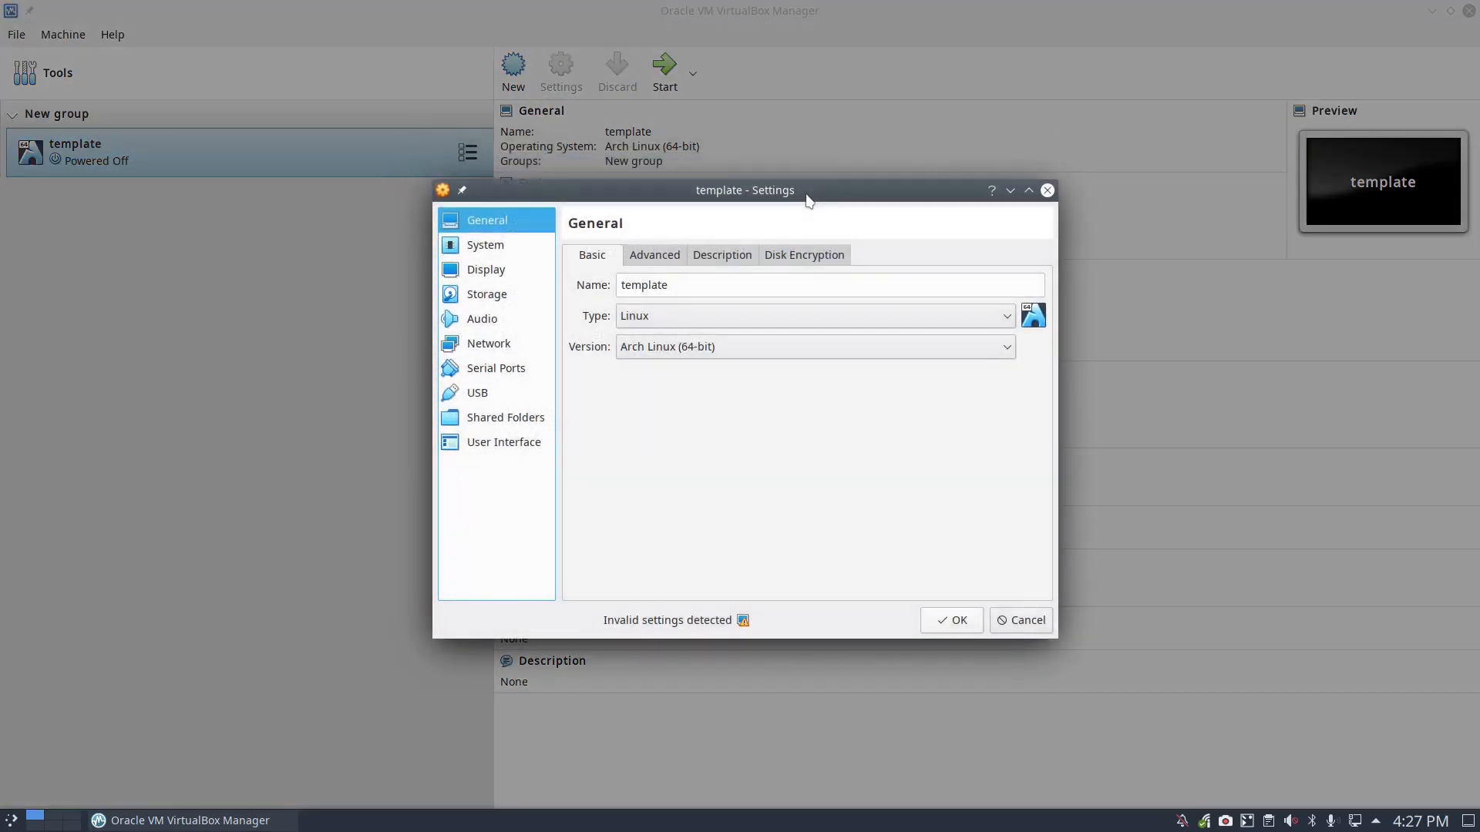
pyautogui.click(644, 264)
pyautogui.click(713, 265)
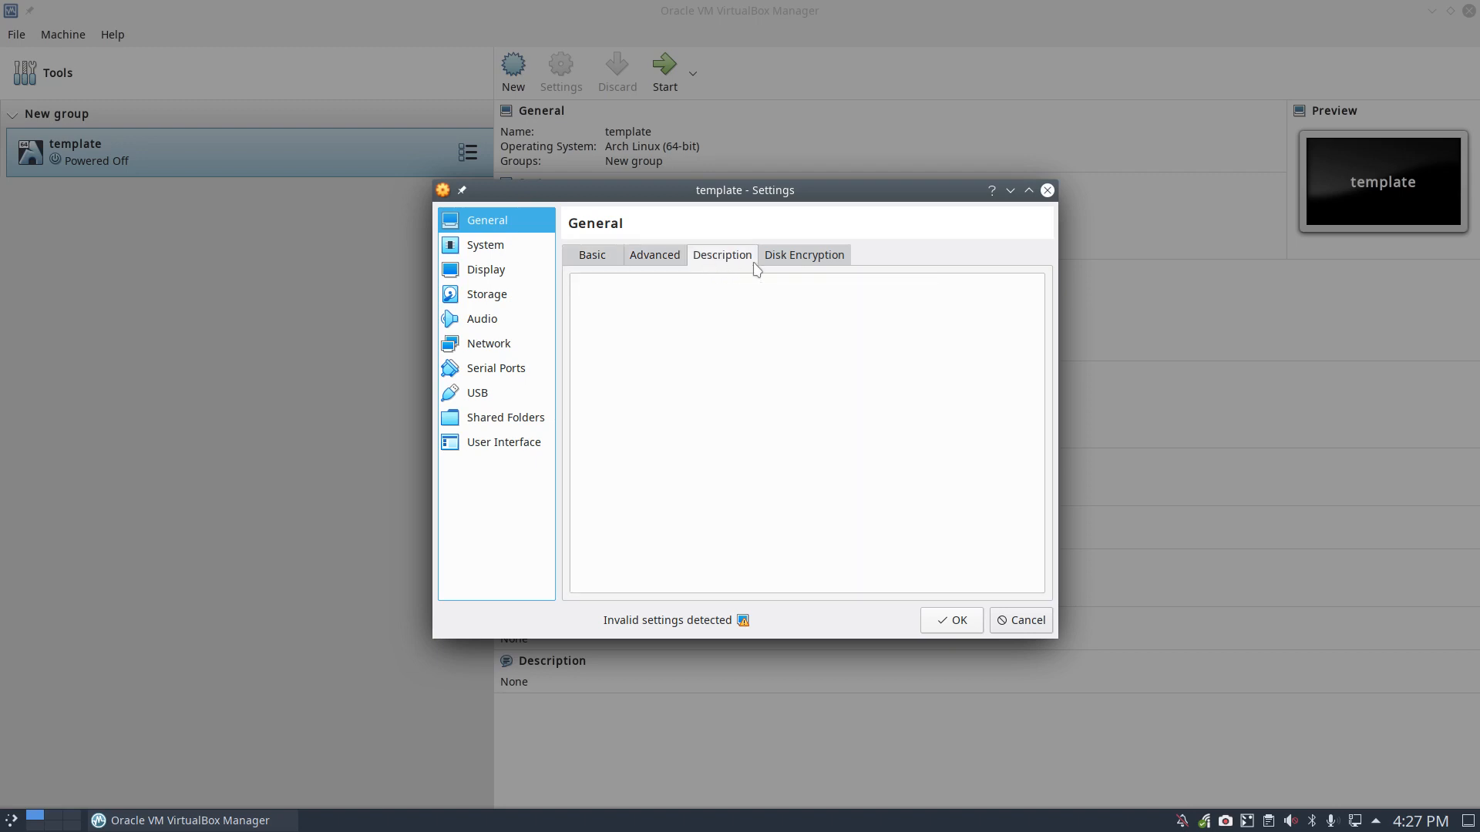
pyautogui.click(787, 269)
# Step: Set the System base memory to 6977 MB with the slider
pyautogui.click(506, 248)
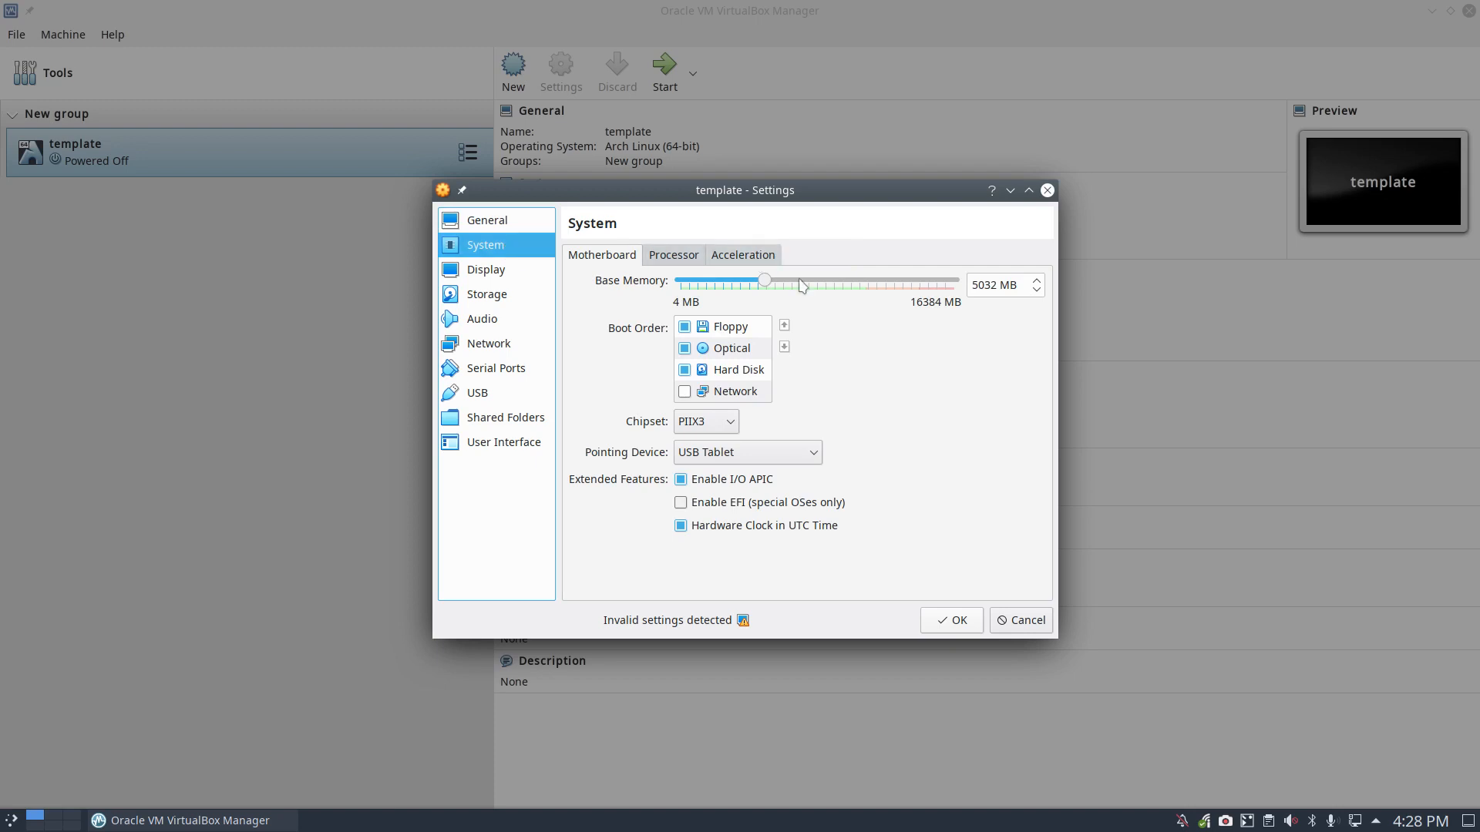
pyautogui.doubleClick(974, 285)
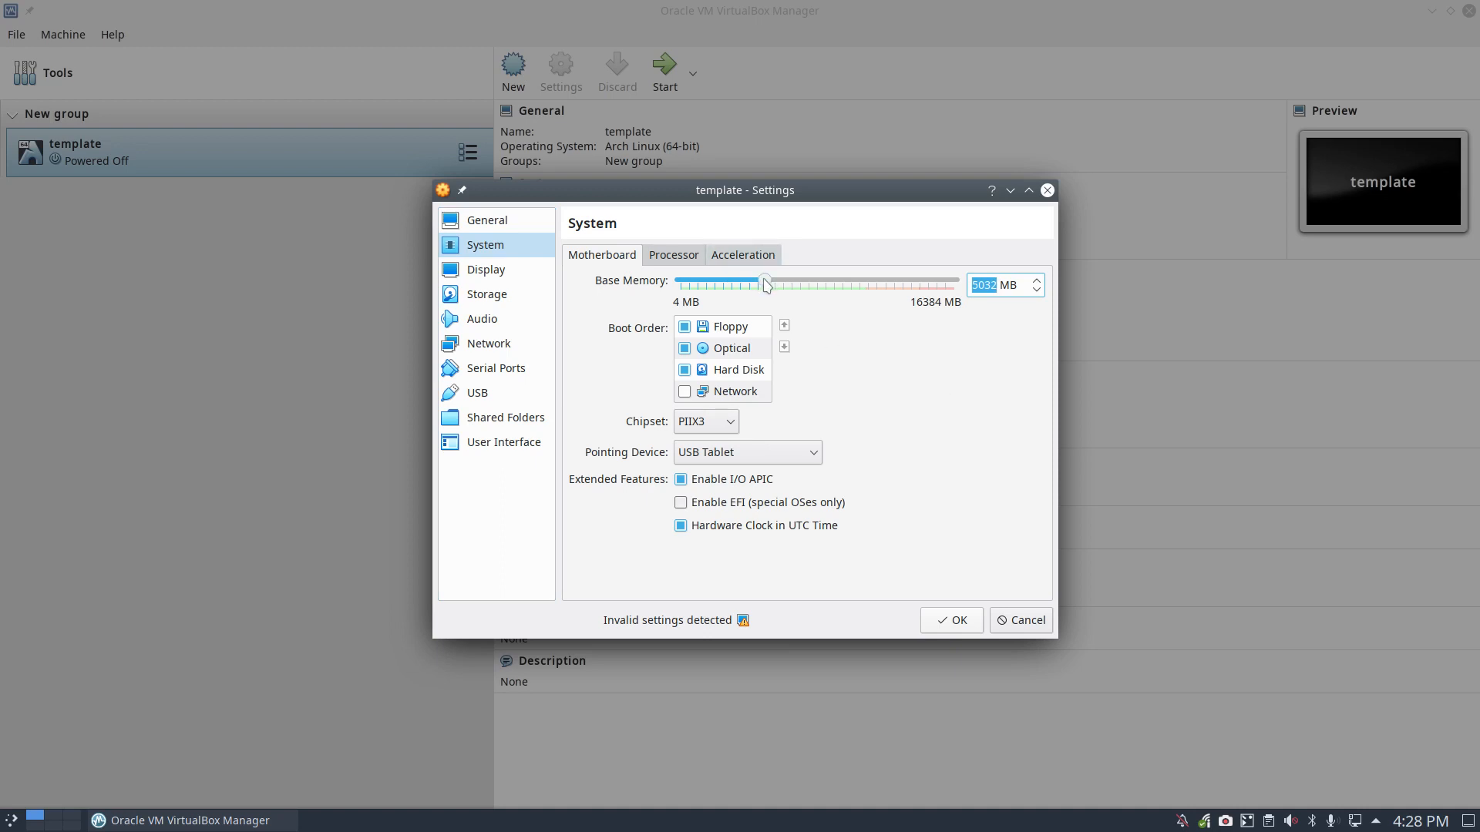
pyautogui.moveTo(764, 282); pyautogui.dragTo(813, 287)
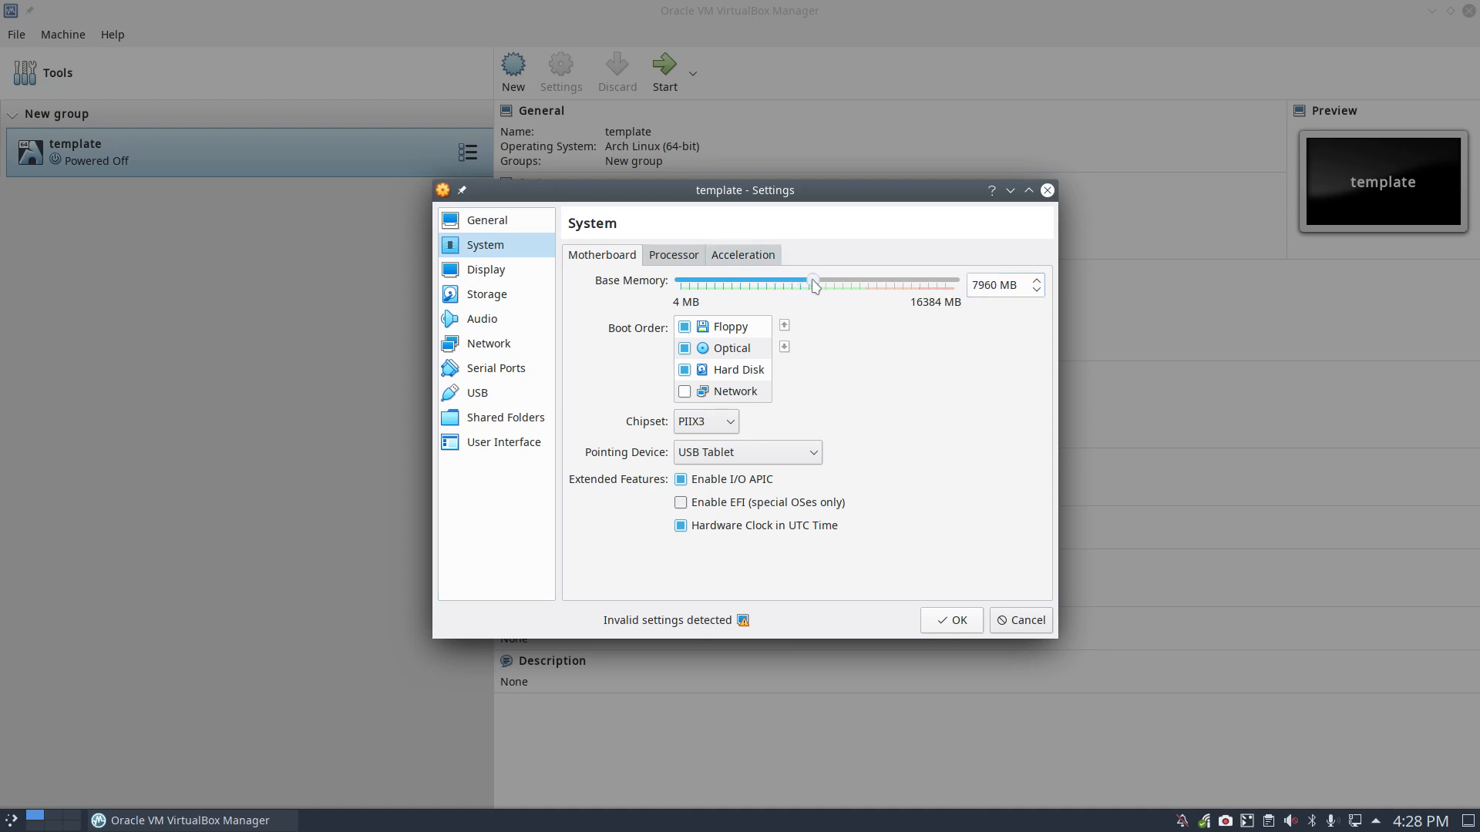
pyautogui.moveTo(911, 298); pyautogui.dragTo(934, 296)
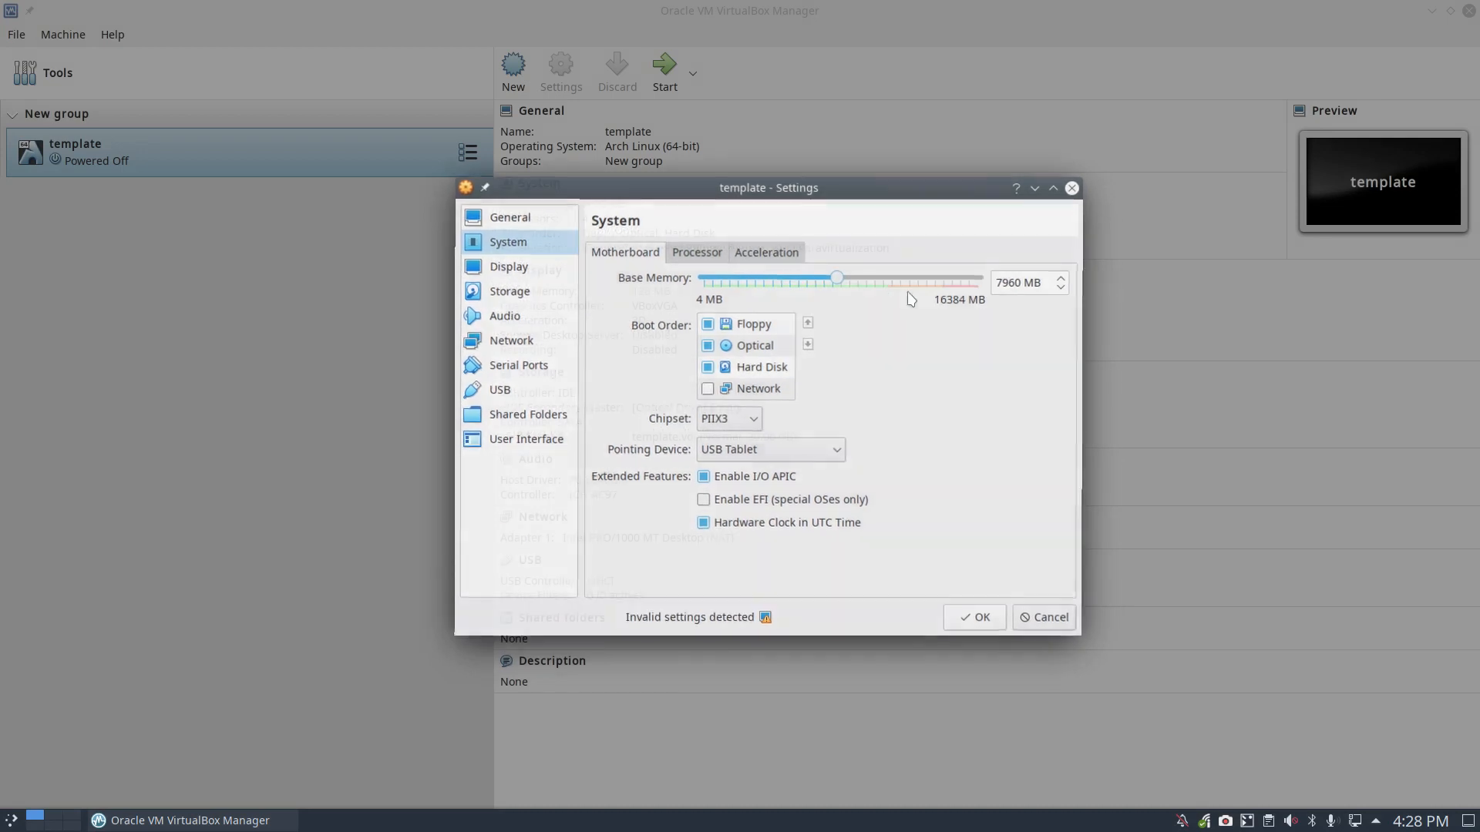
pyautogui.moveTo(840, 283); pyautogui.dragTo(850, 284)
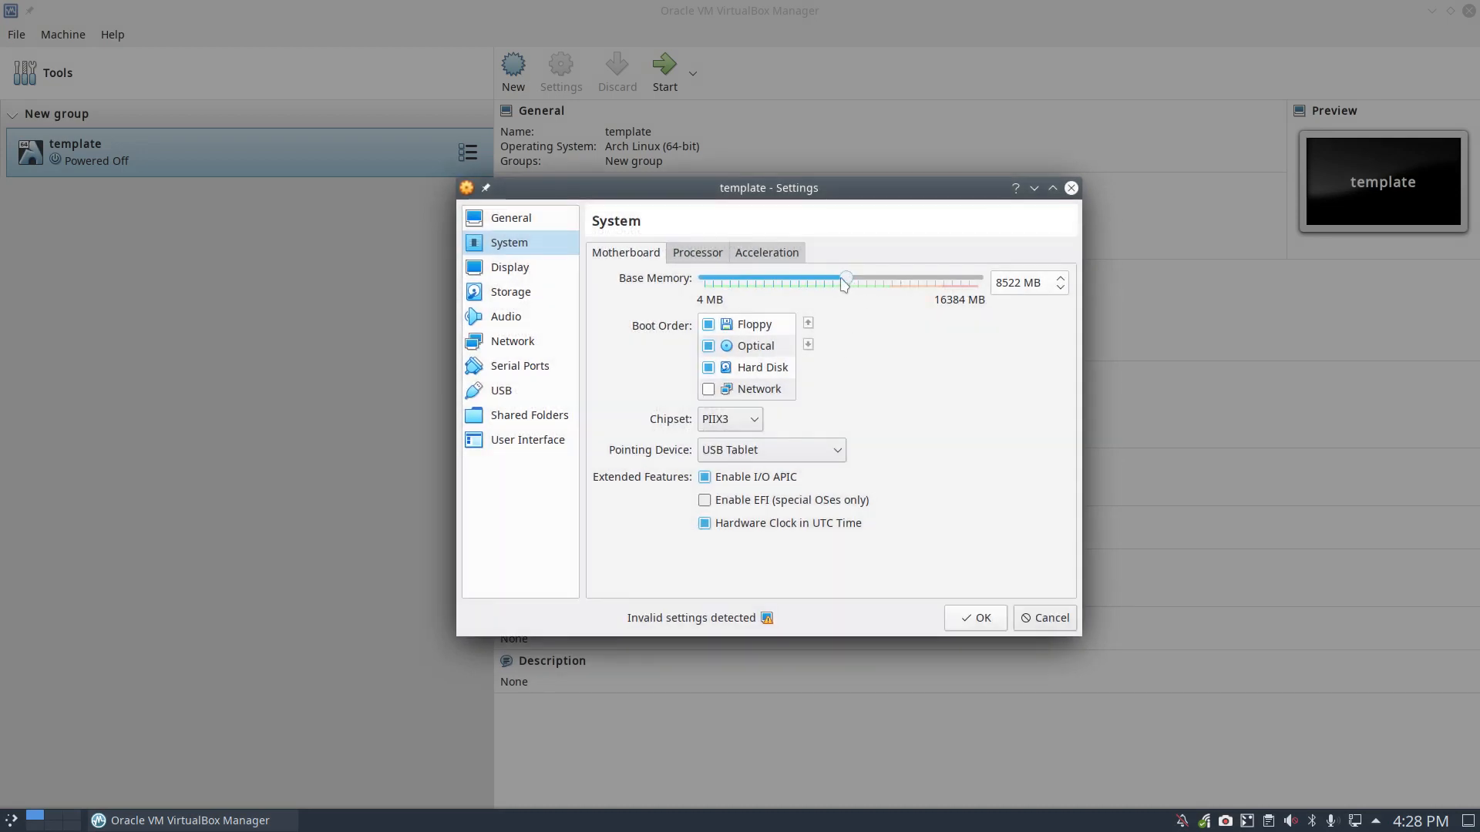
pyautogui.moveTo(845, 282); pyautogui.dragTo(811, 283)
# Step: Check the Processor and Acceleration settings, then go to Display
pyautogui.click(715, 255)
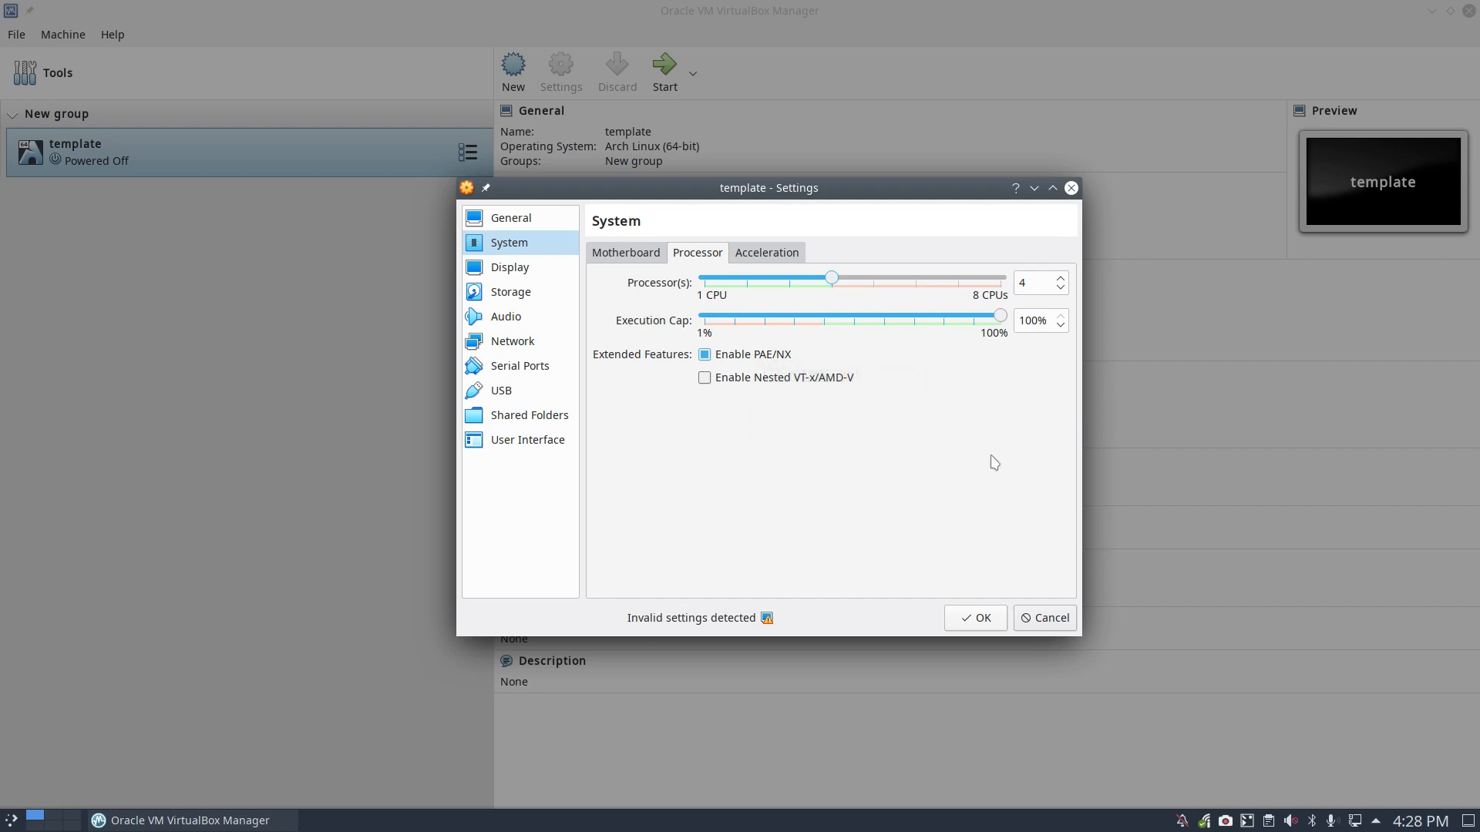
pyautogui.click(790, 257)
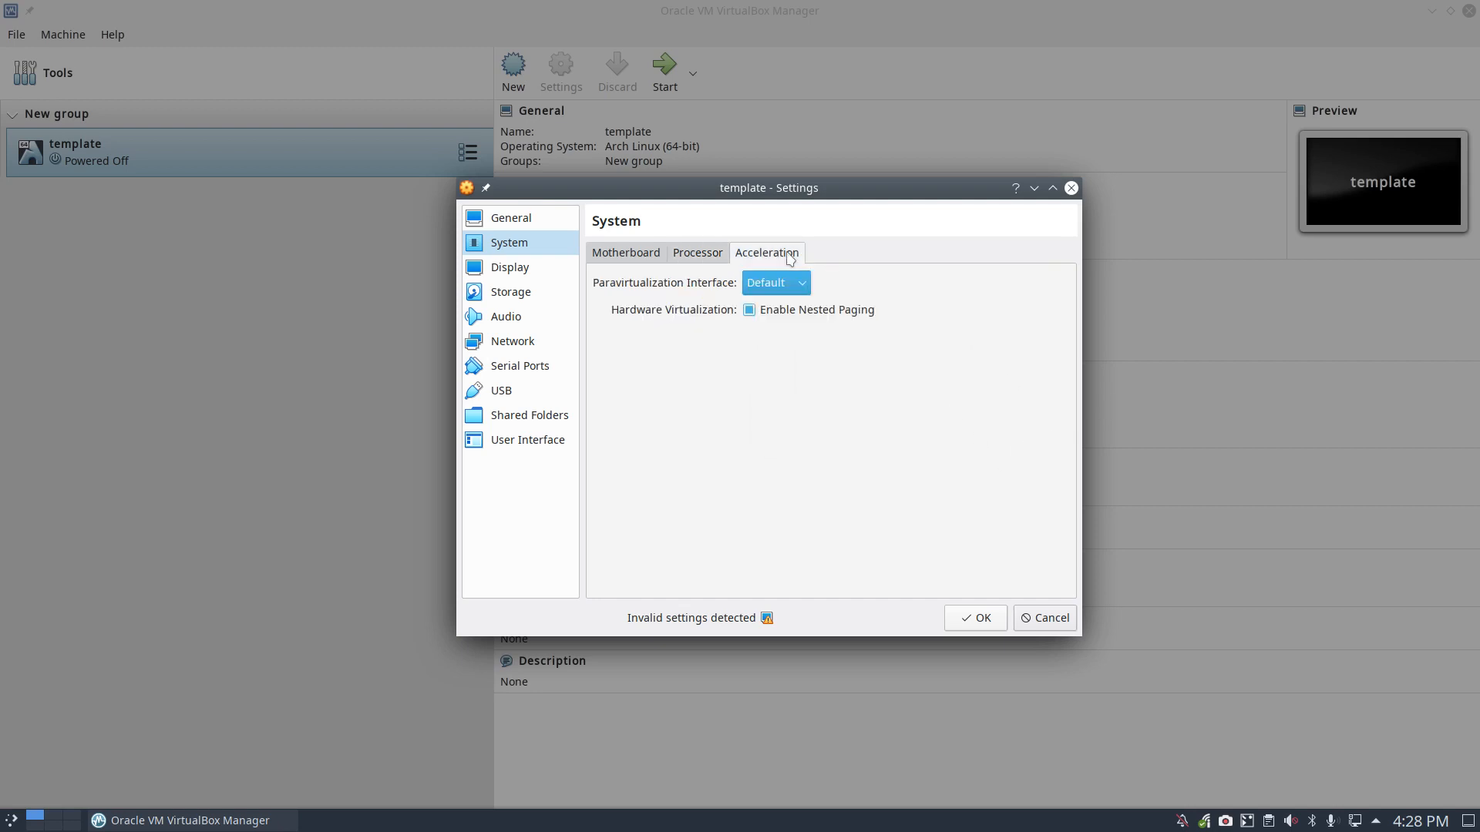
pyautogui.click(519, 278)
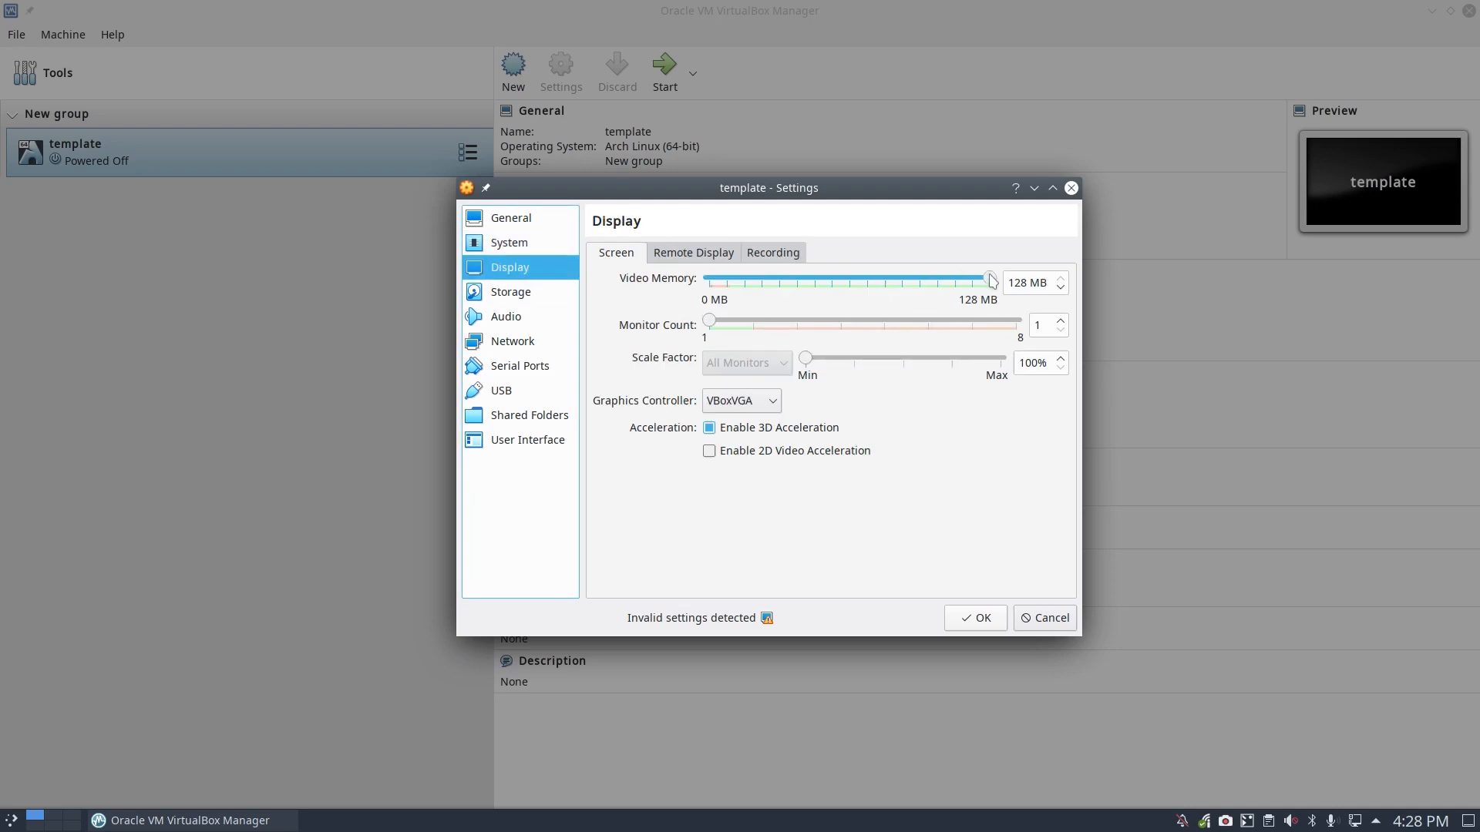
pyautogui.moveTo(991, 281)
pyautogui.mouseDown()
pyautogui.moveTo(832, 282)
pyautogui.moveTo(992, 286)
pyautogui.mouseUp()
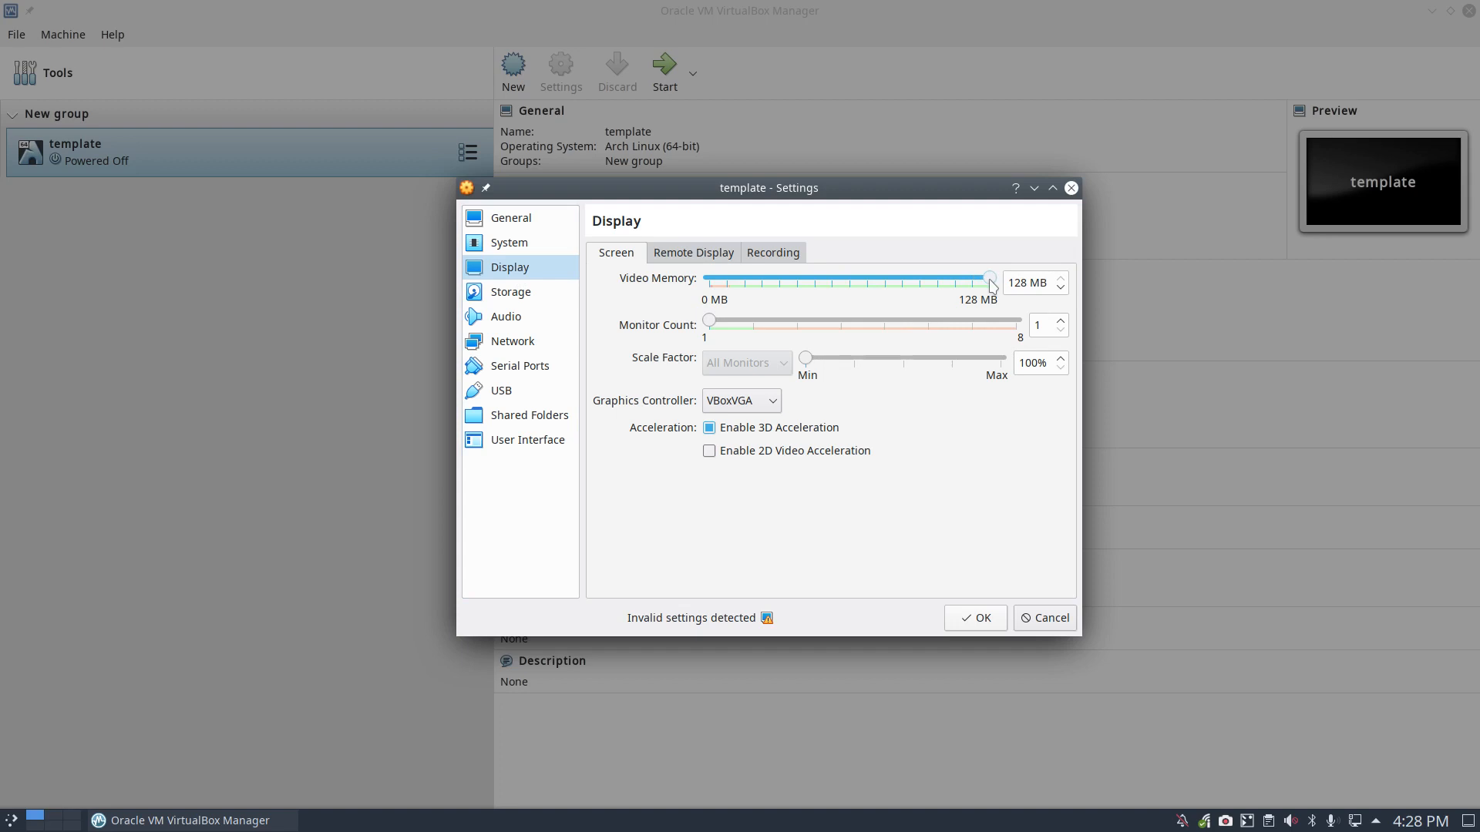
pyautogui.click(776, 408)
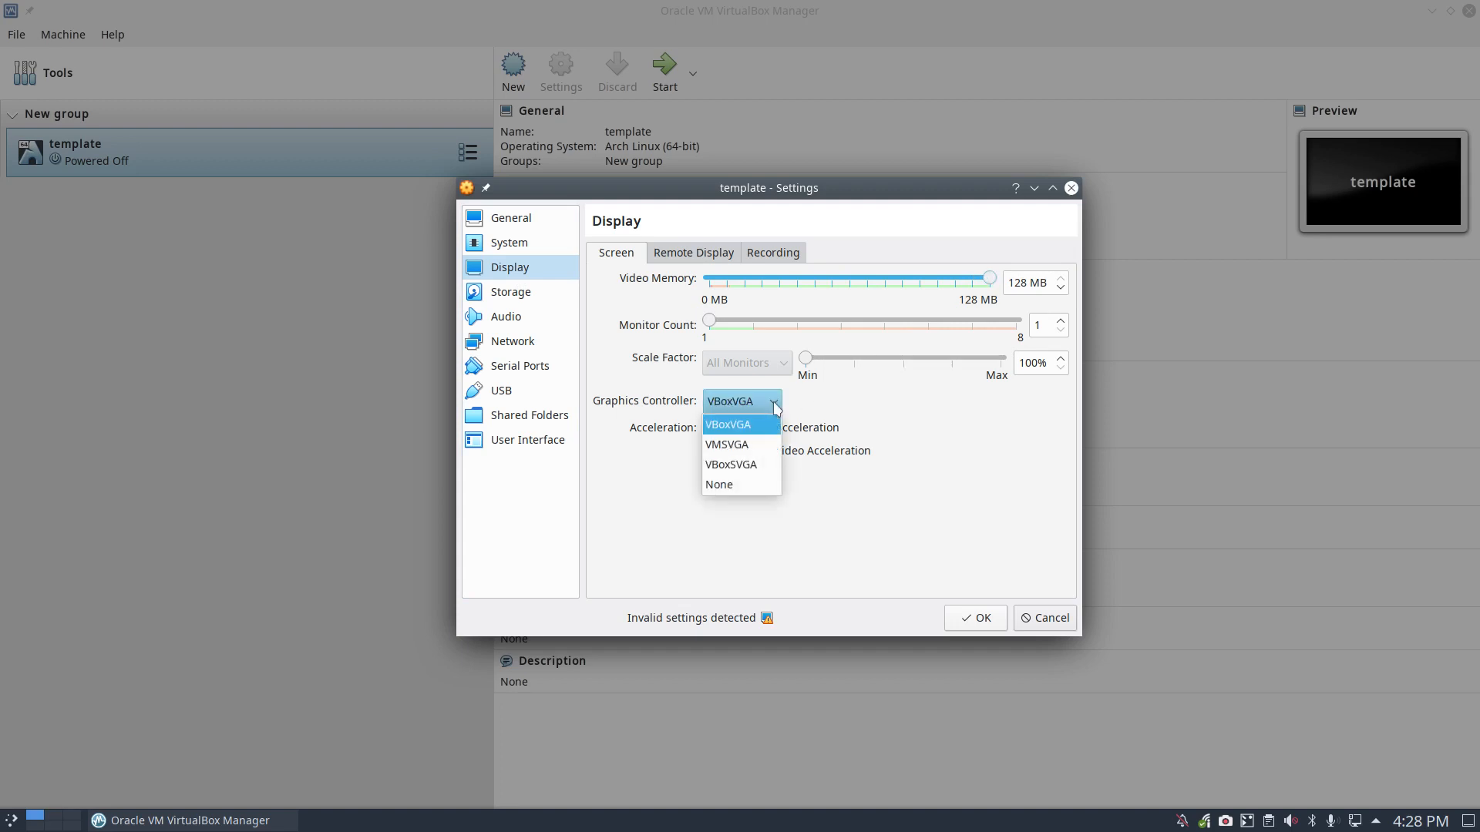
pyautogui.click(748, 444)
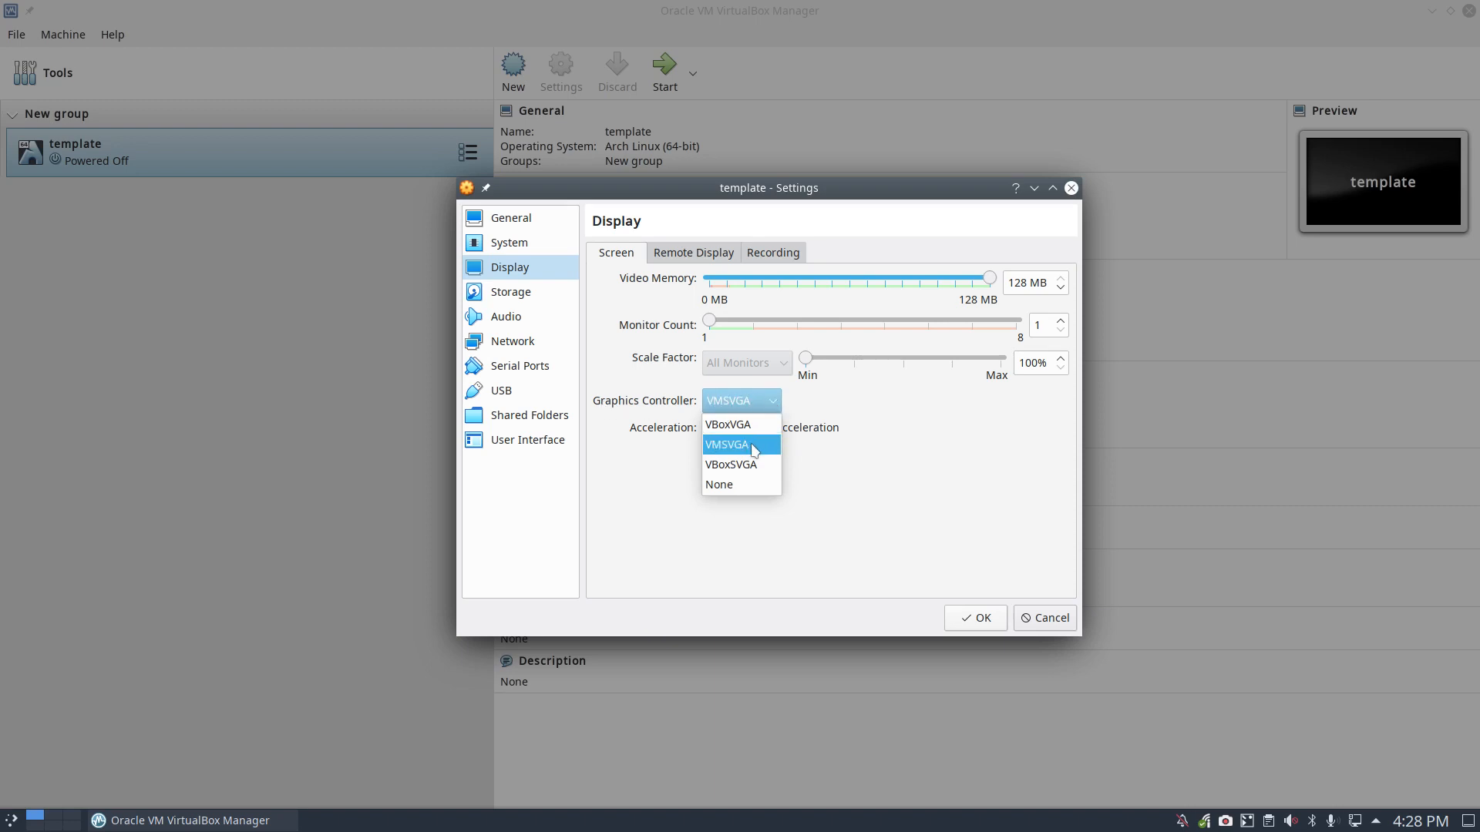
pyautogui.click(763, 407)
pyautogui.click(758, 426)
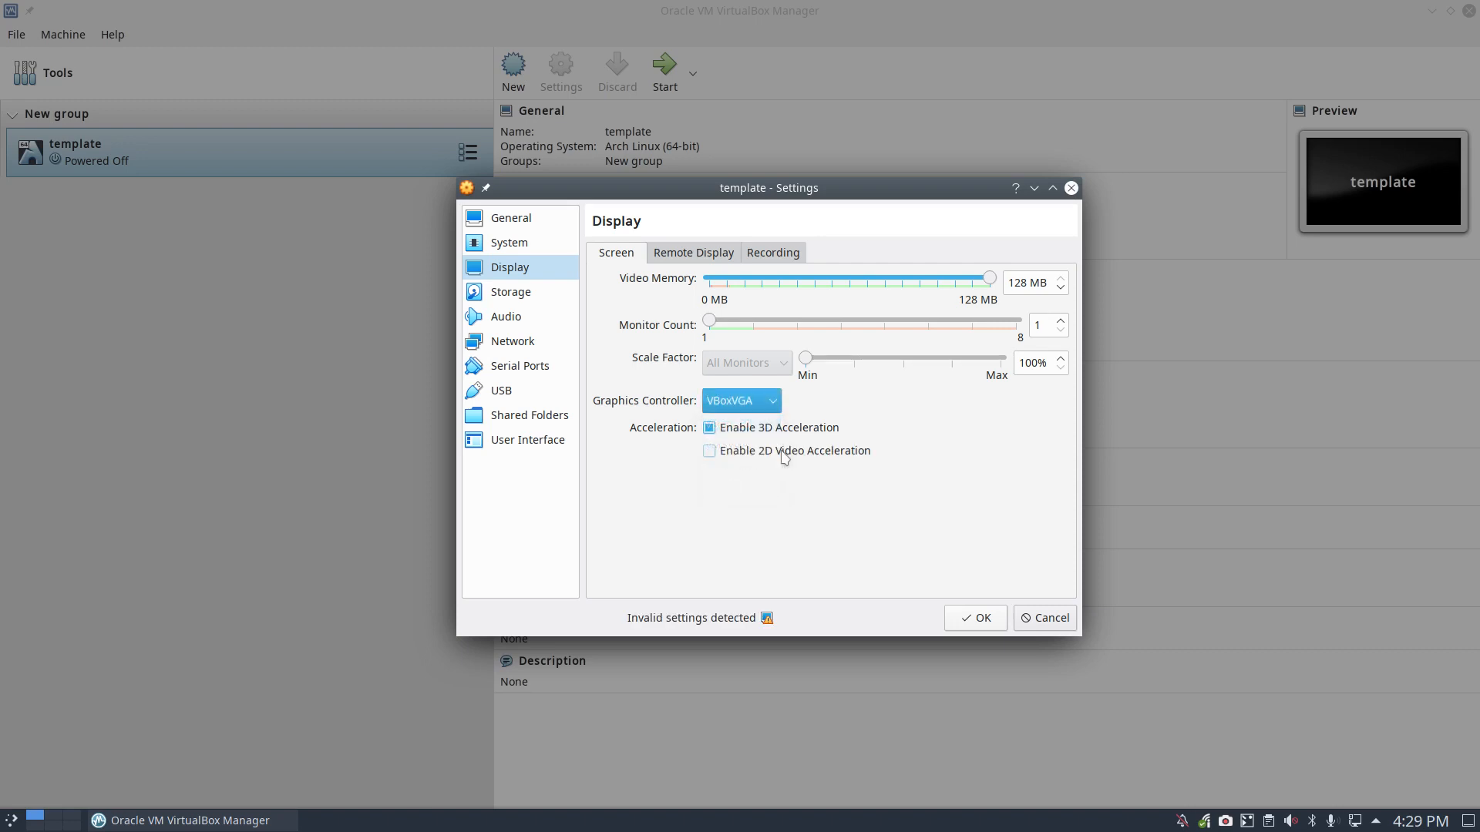
pyautogui.click(759, 401)
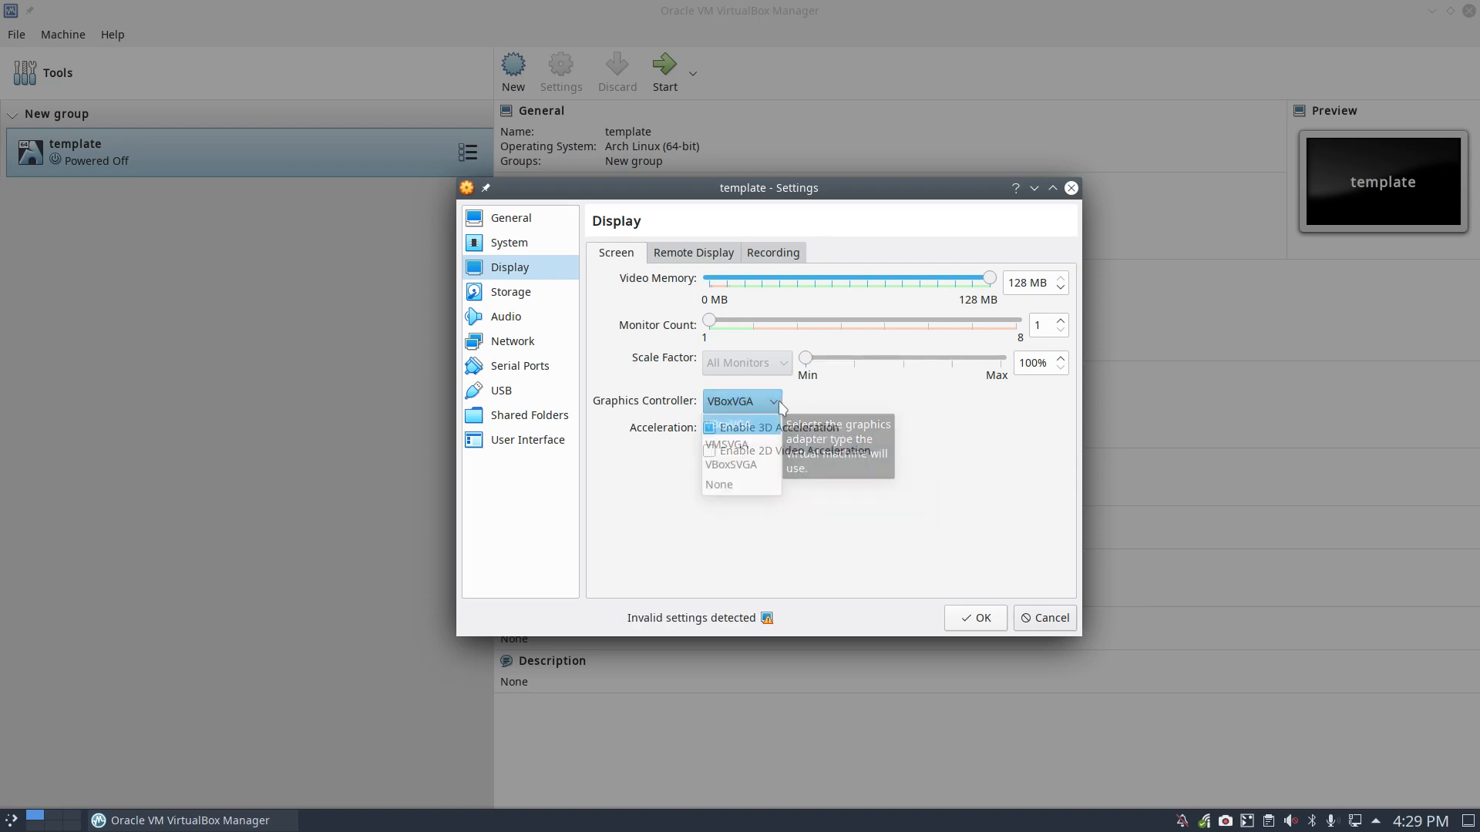
pyautogui.click(752, 472)
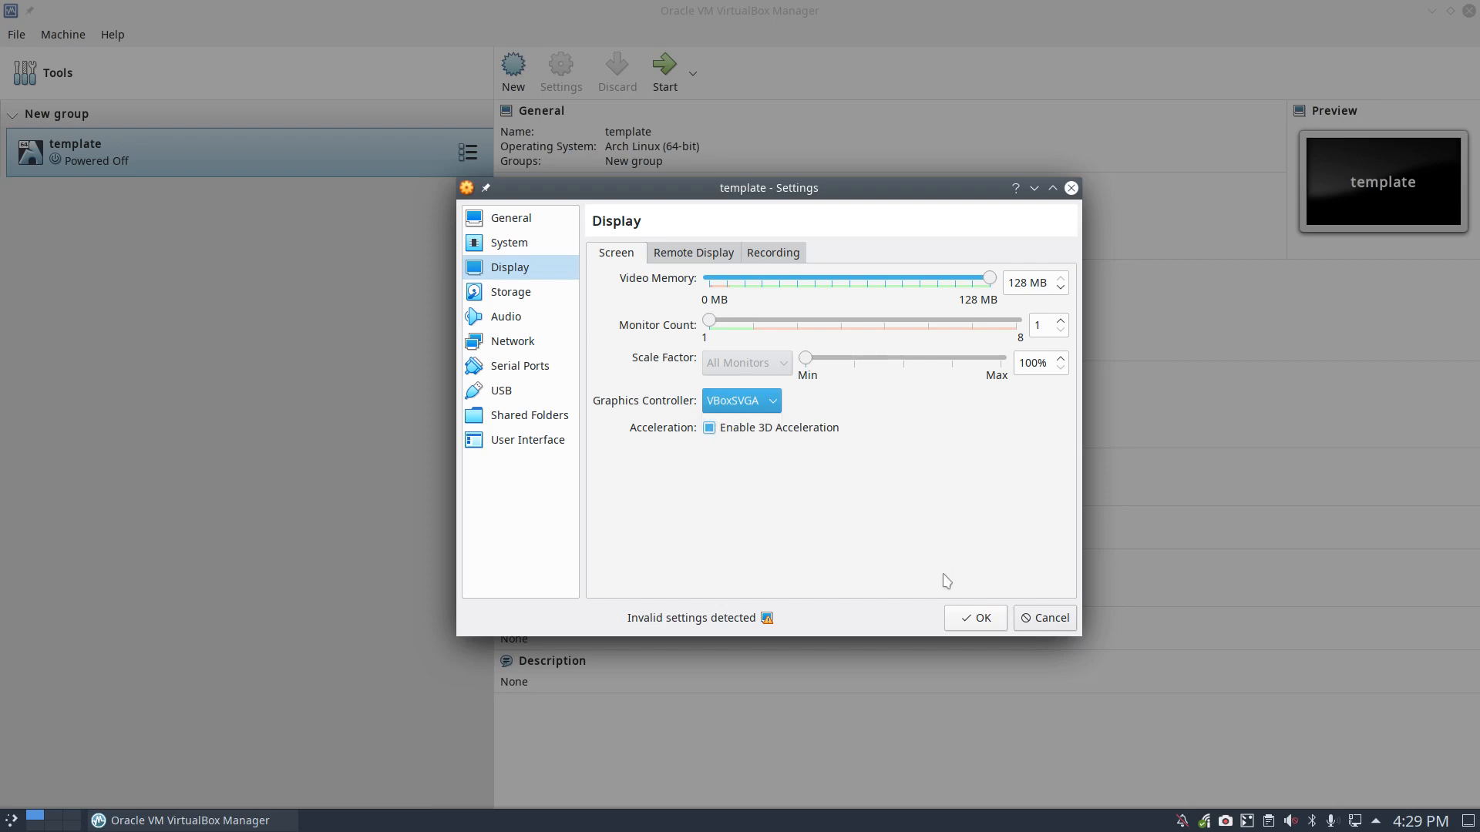
pyautogui.click(973, 619)
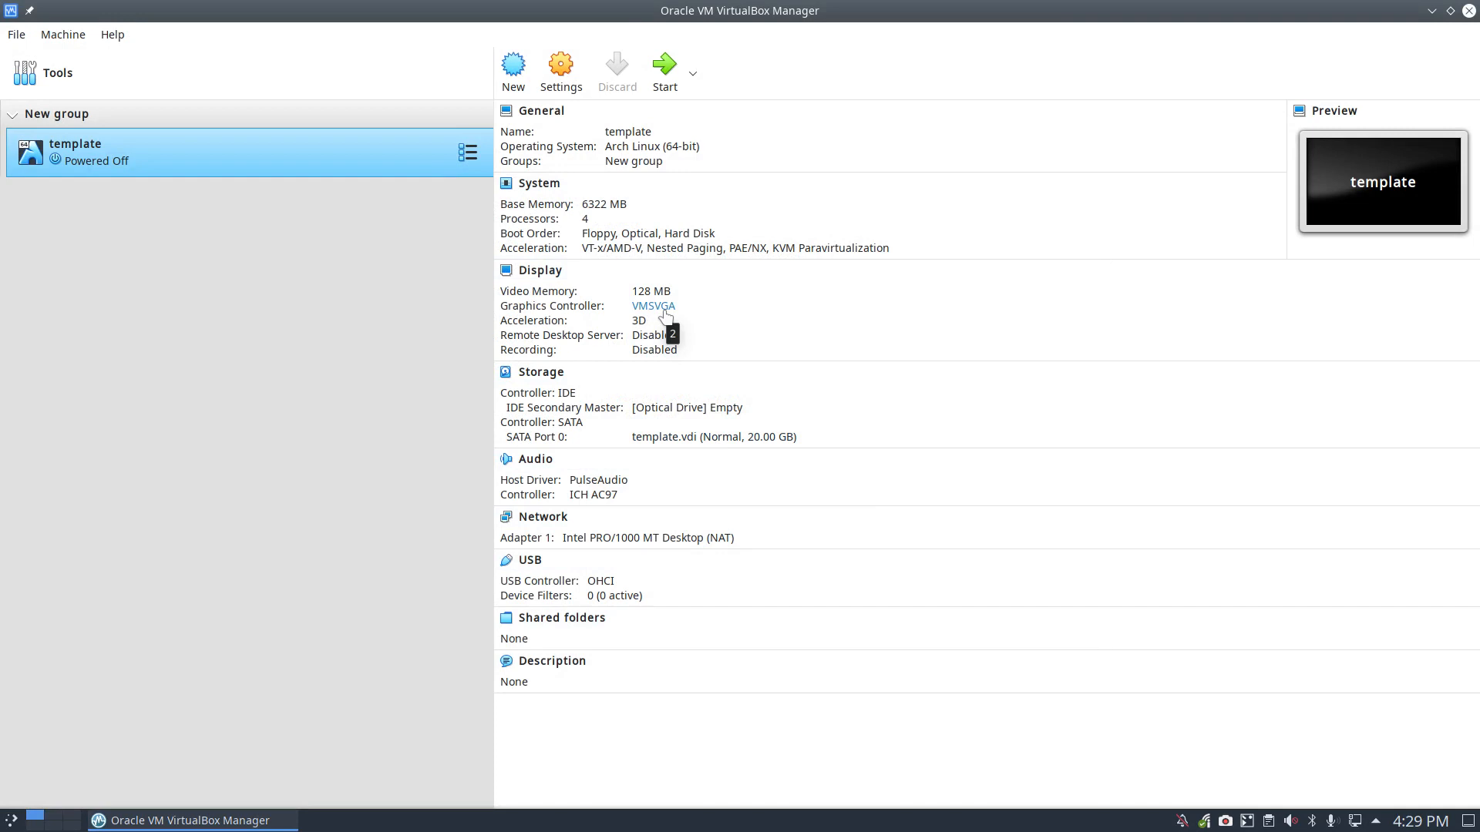
pyautogui.click(567, 76)
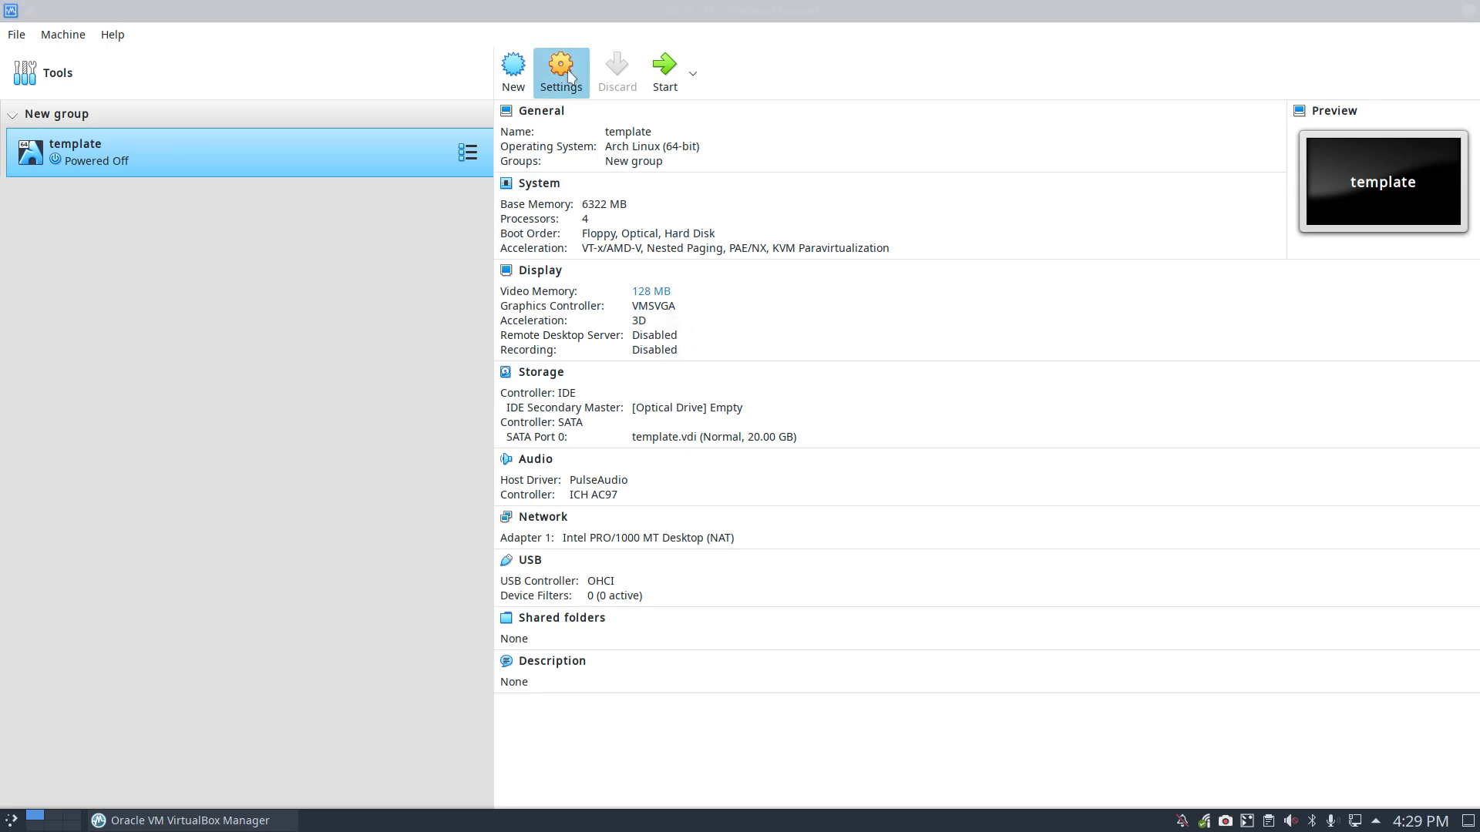
pyautogui.click(491, 269)
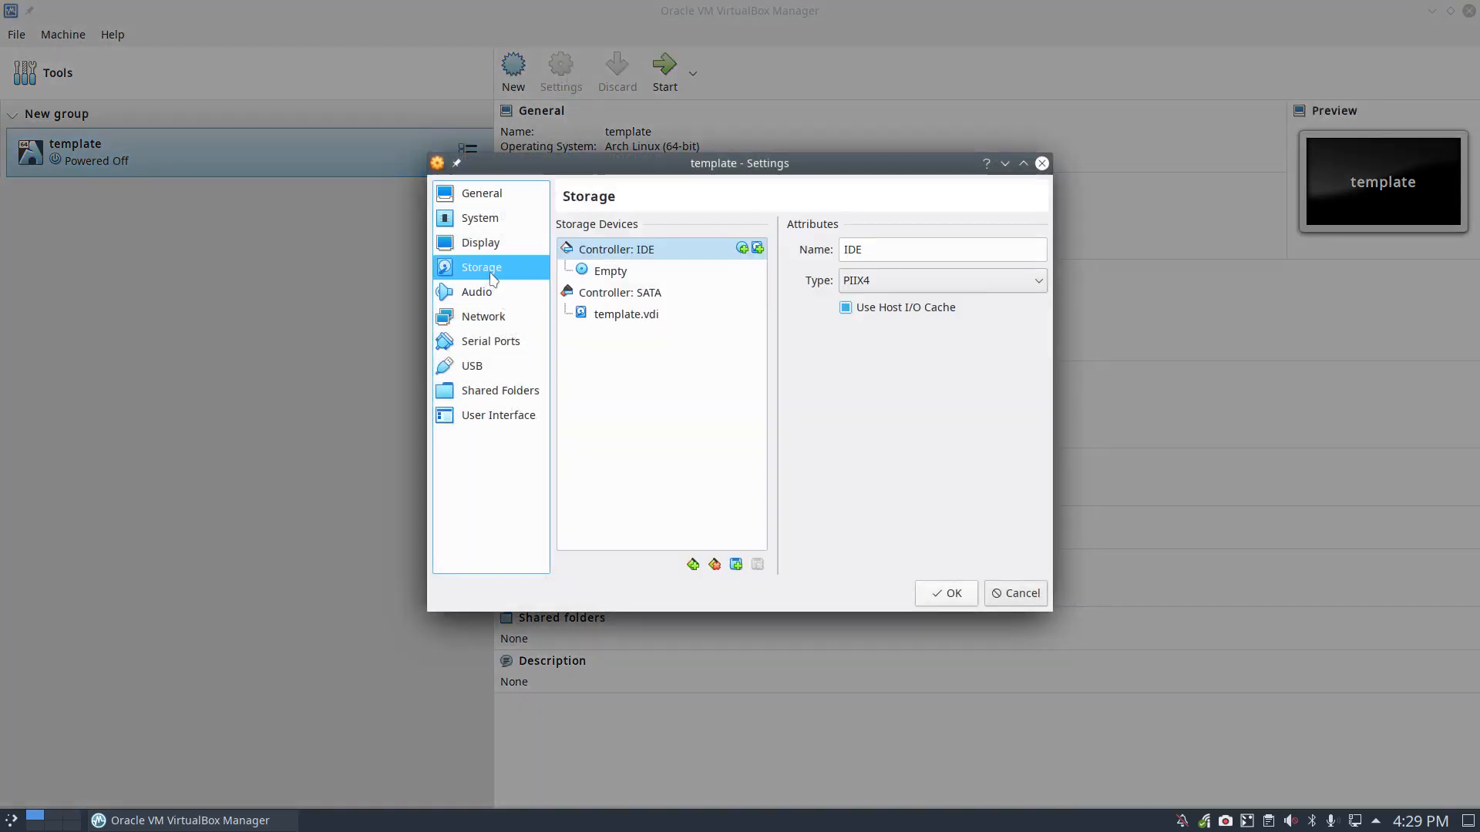
pyautogui.click(532, 243)
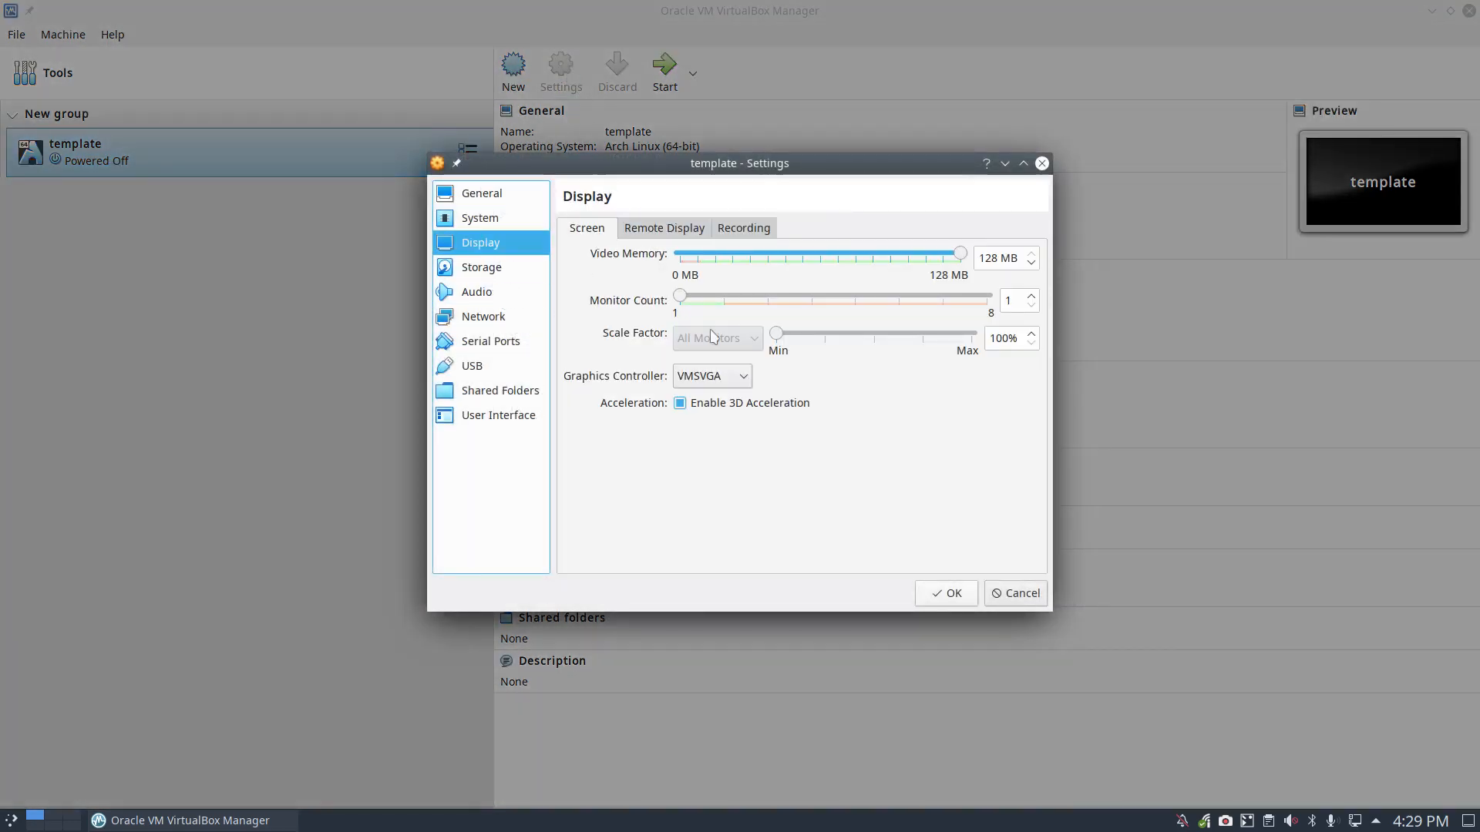
pyautogui.click(738, 379)
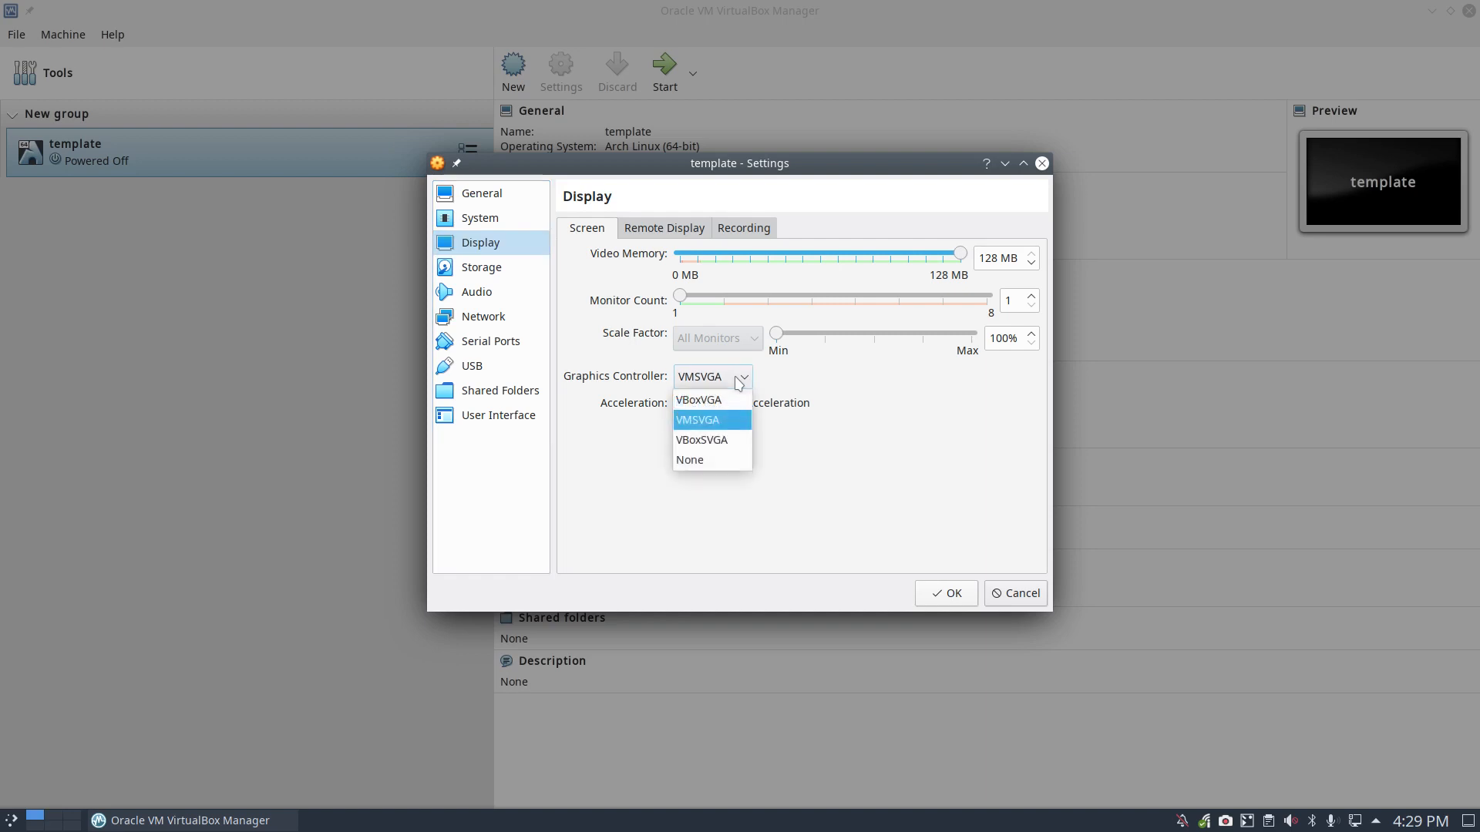
pyautogui.click(717, 446)
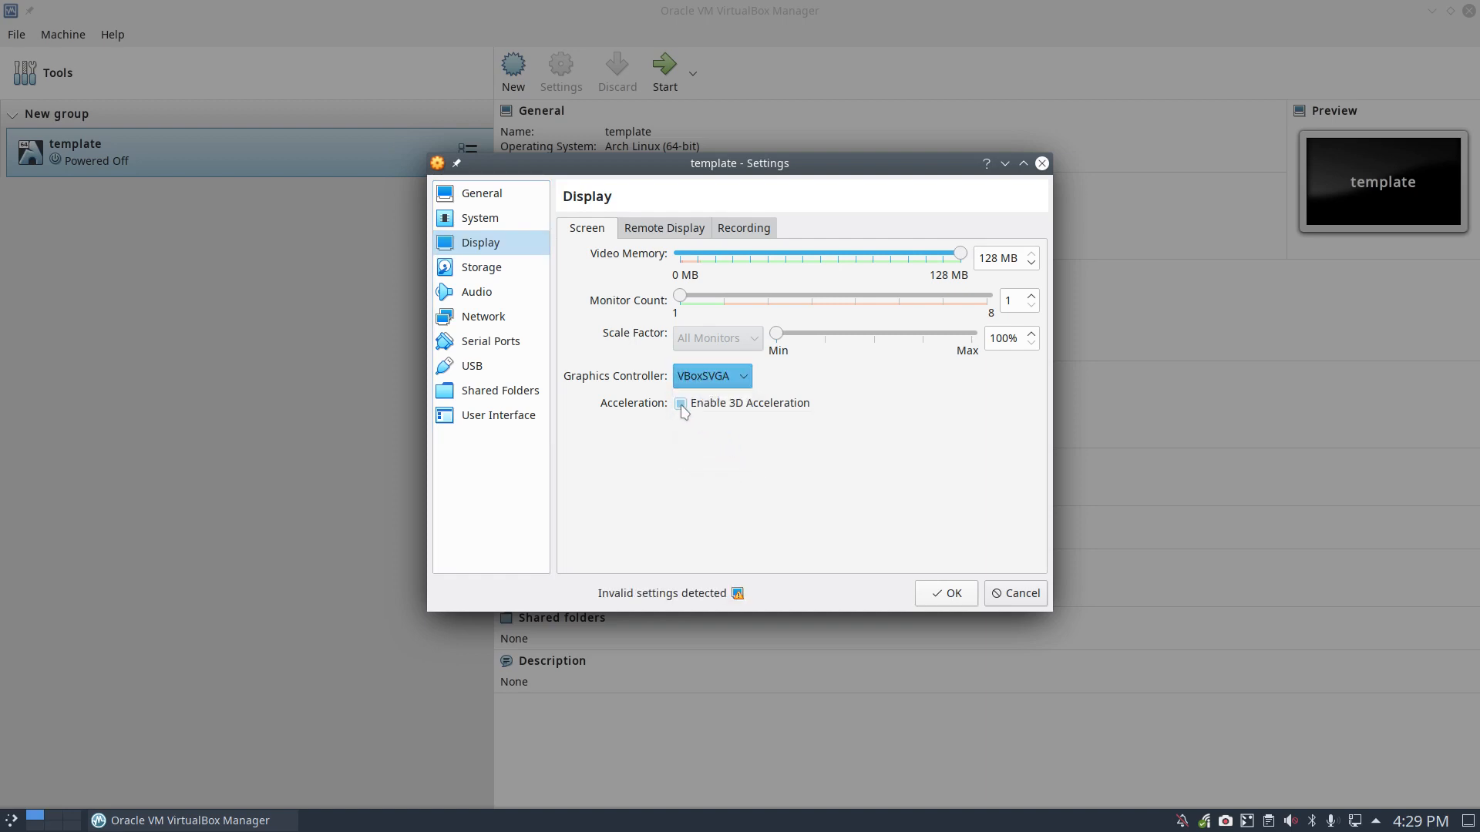
pyautogui.click(948, 599)
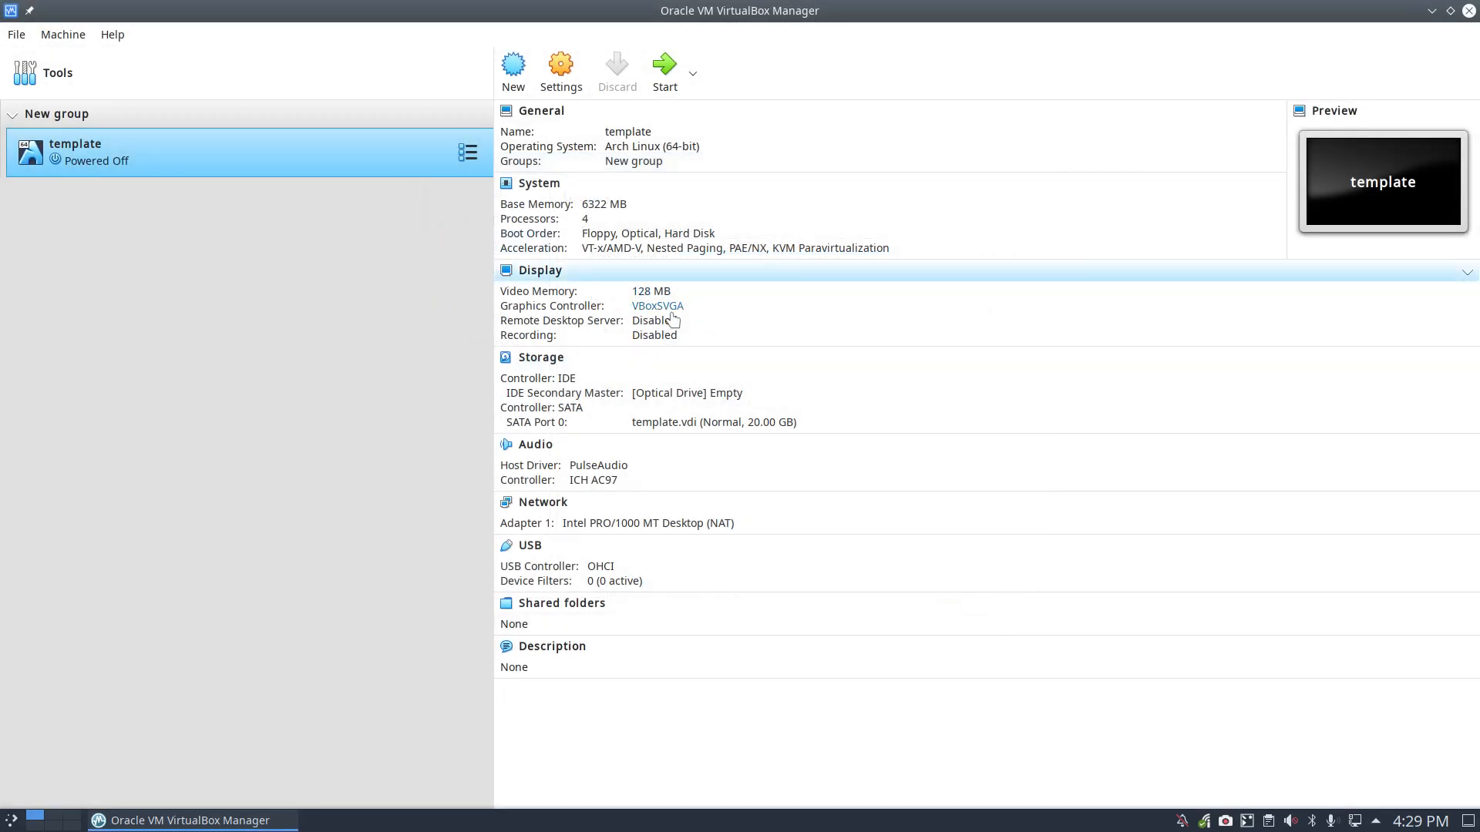
pyautogui.click(561, 75)
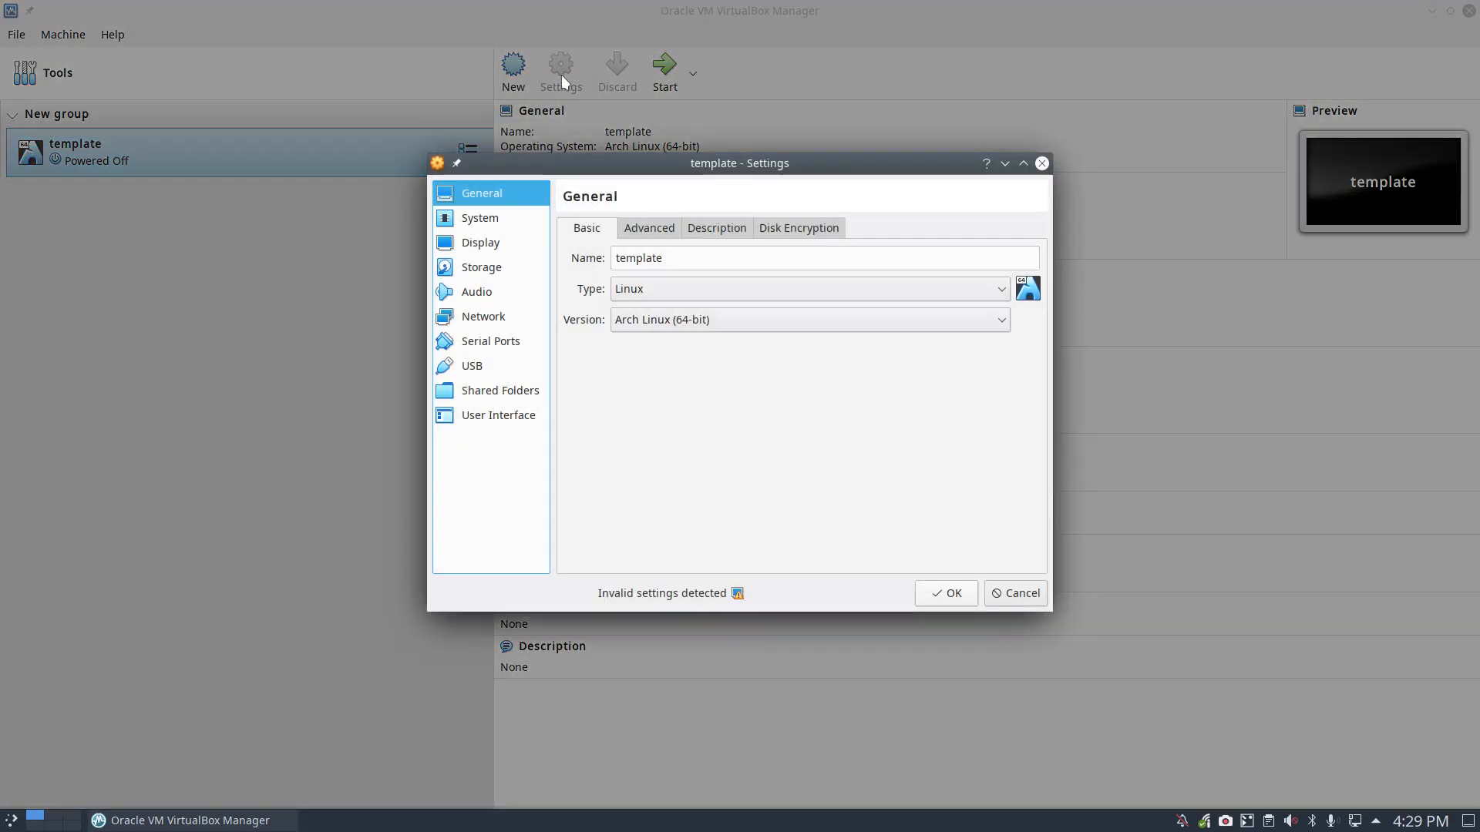
pyautogui.click(489, 243)
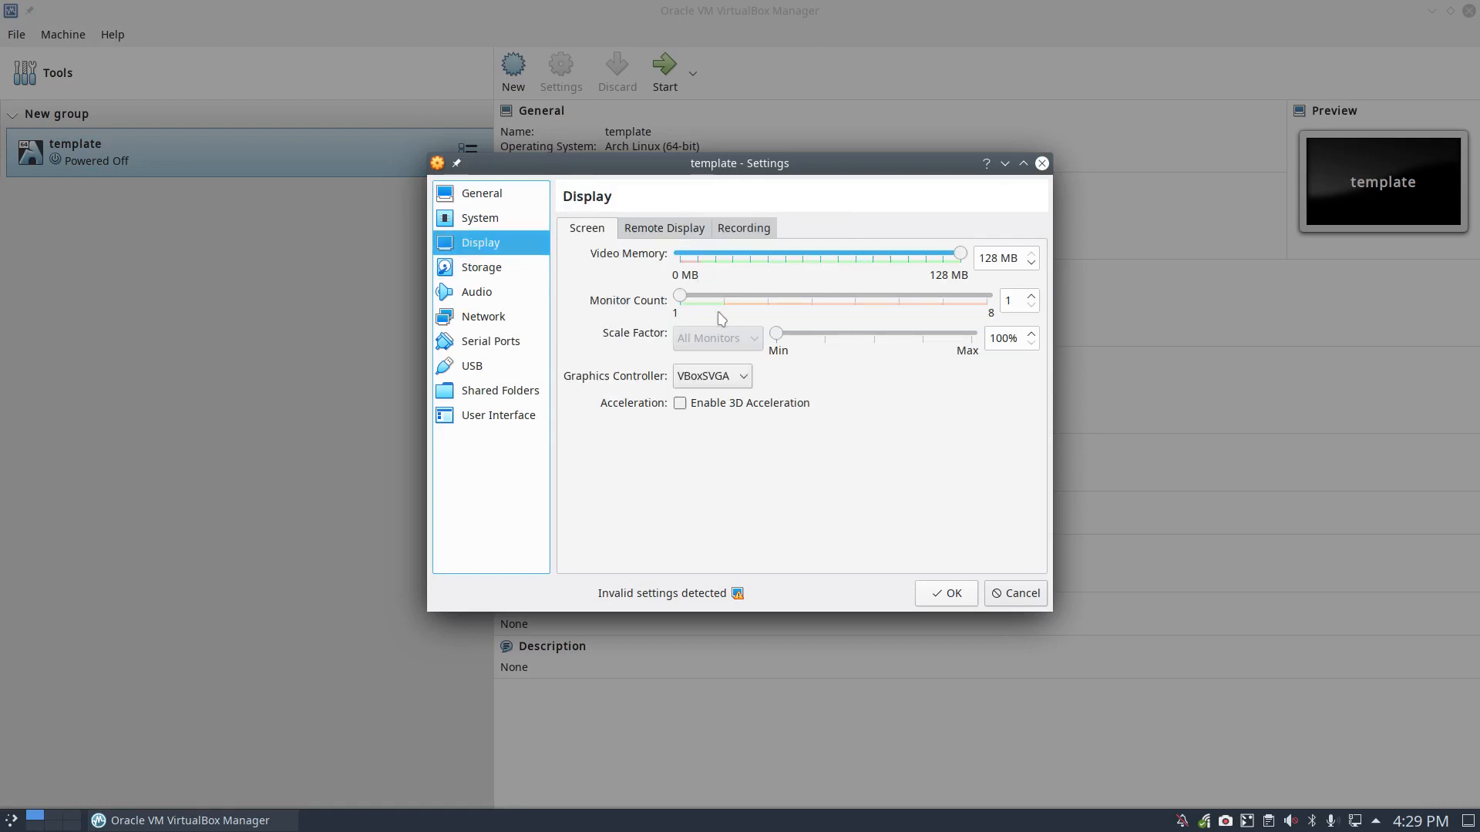
pyautogui.click(740, 386)
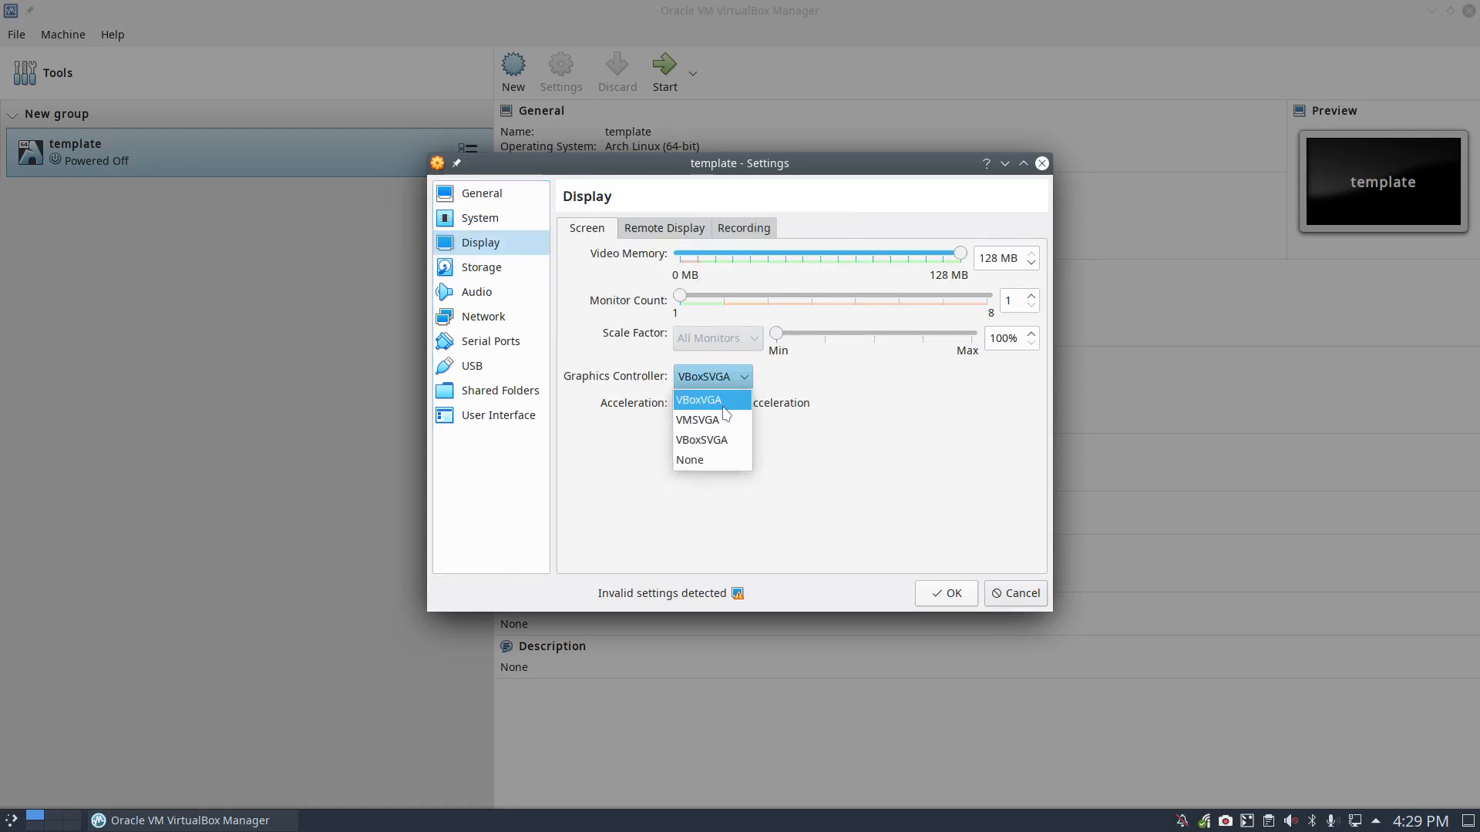
pyautogui.click(716, 400)
pyautogui.click(724, 410)
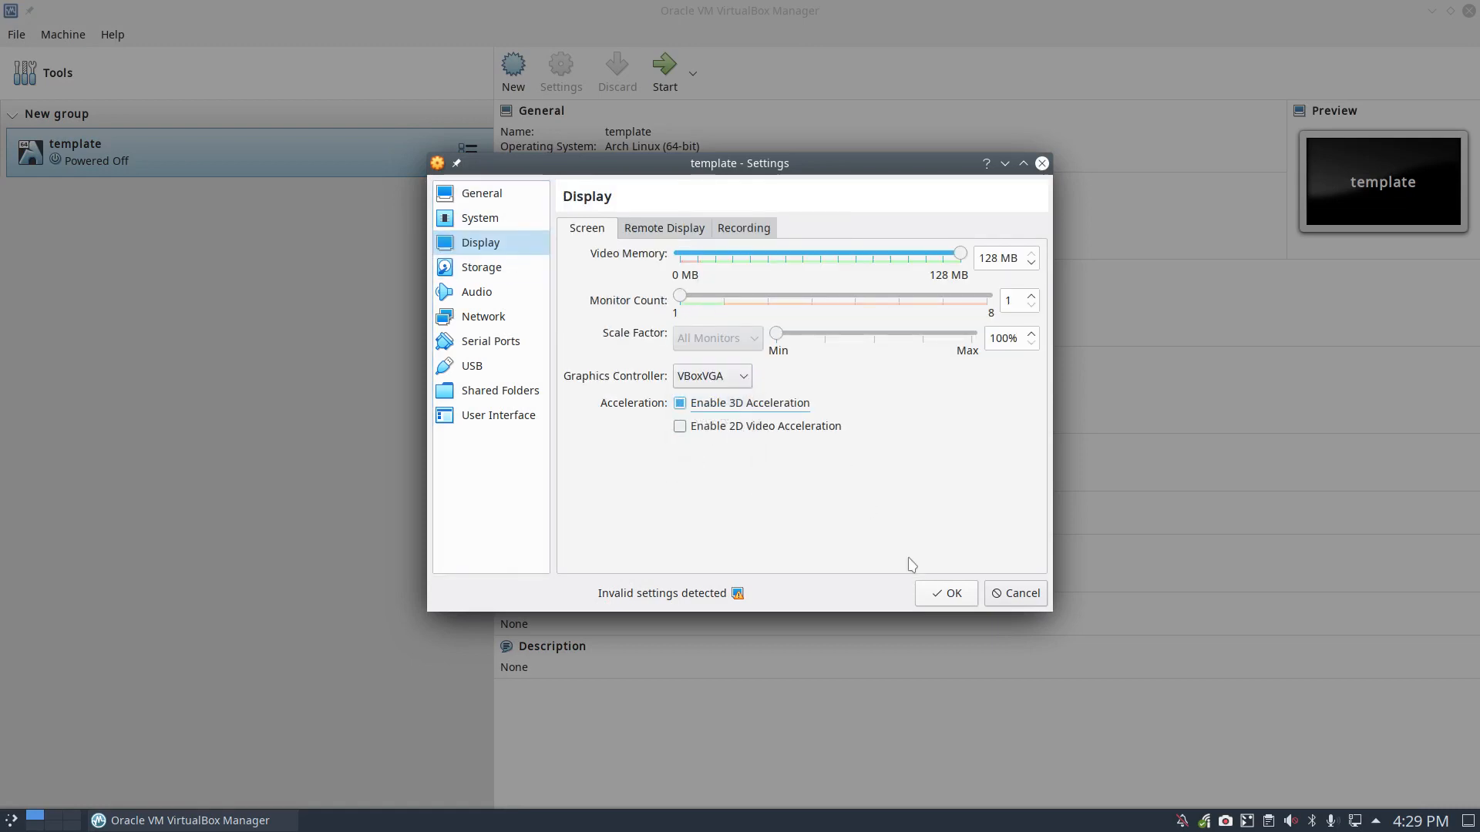
pyautogui.click(945, 601)
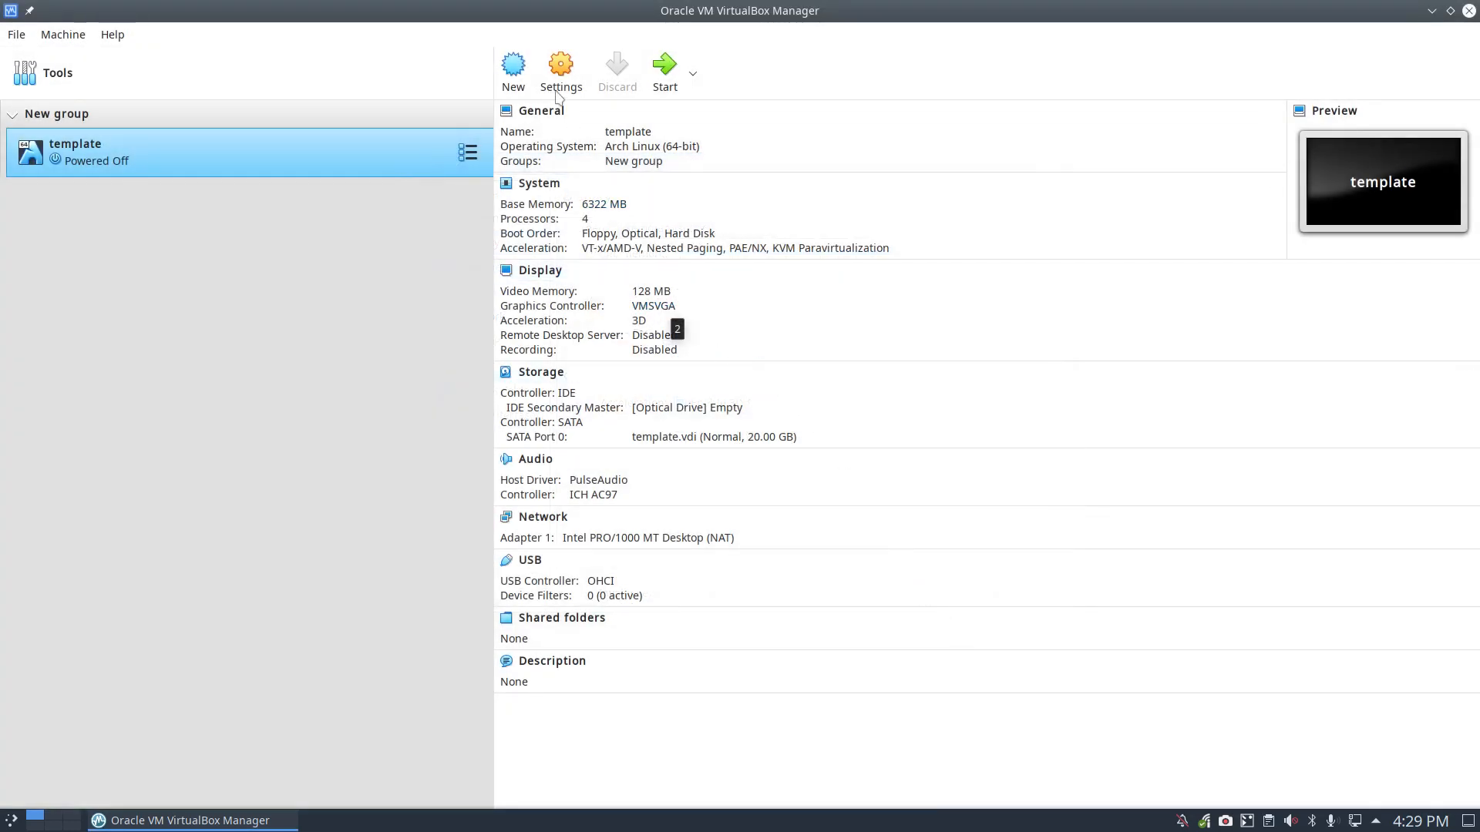
# Step: Set the template's graphics controller to VBoxSVGA, disable 3D acceleration, and save
pyautogui.click(560, 68)
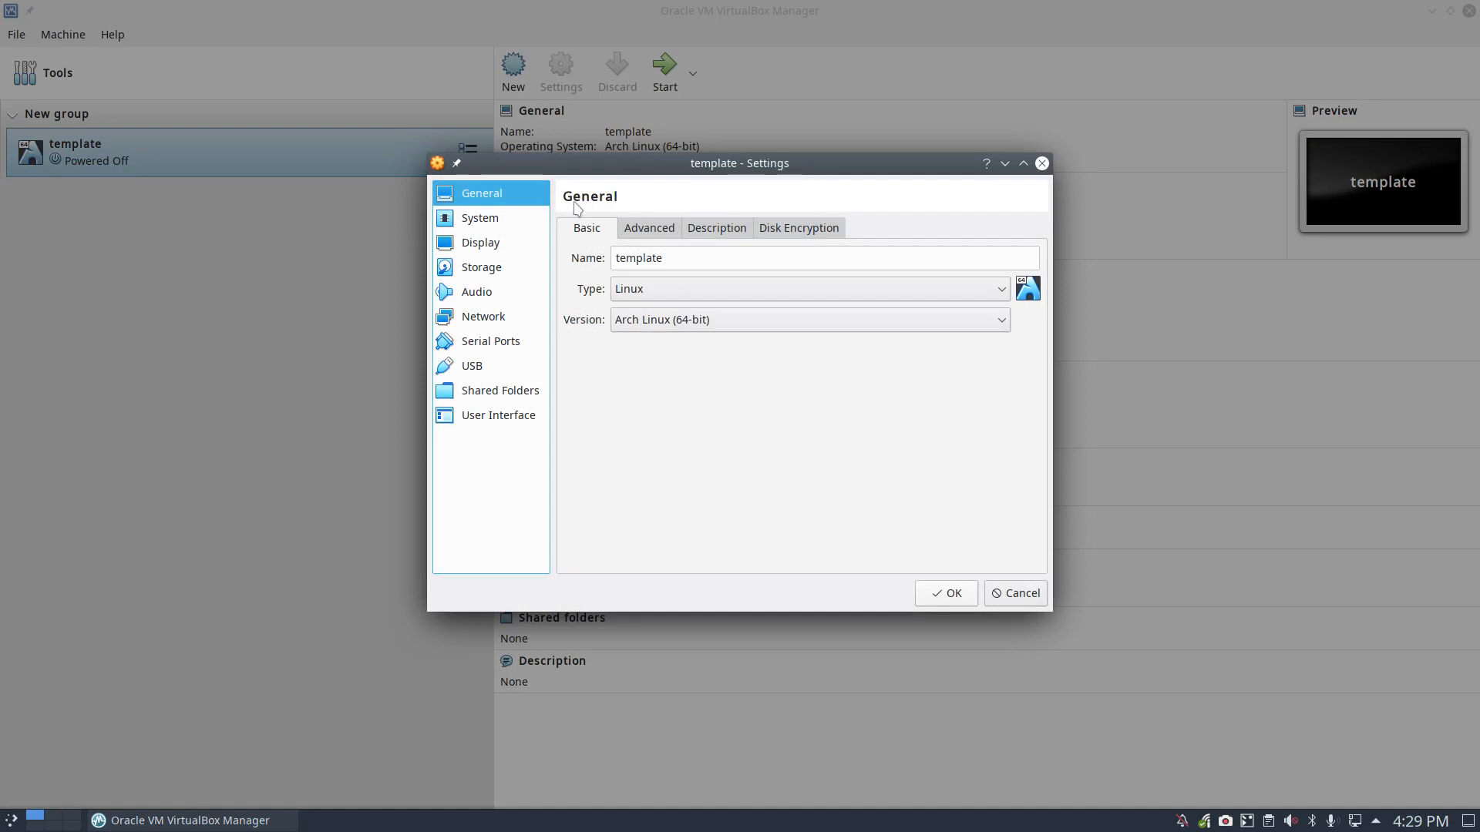
pyautogui.click(486, 244)
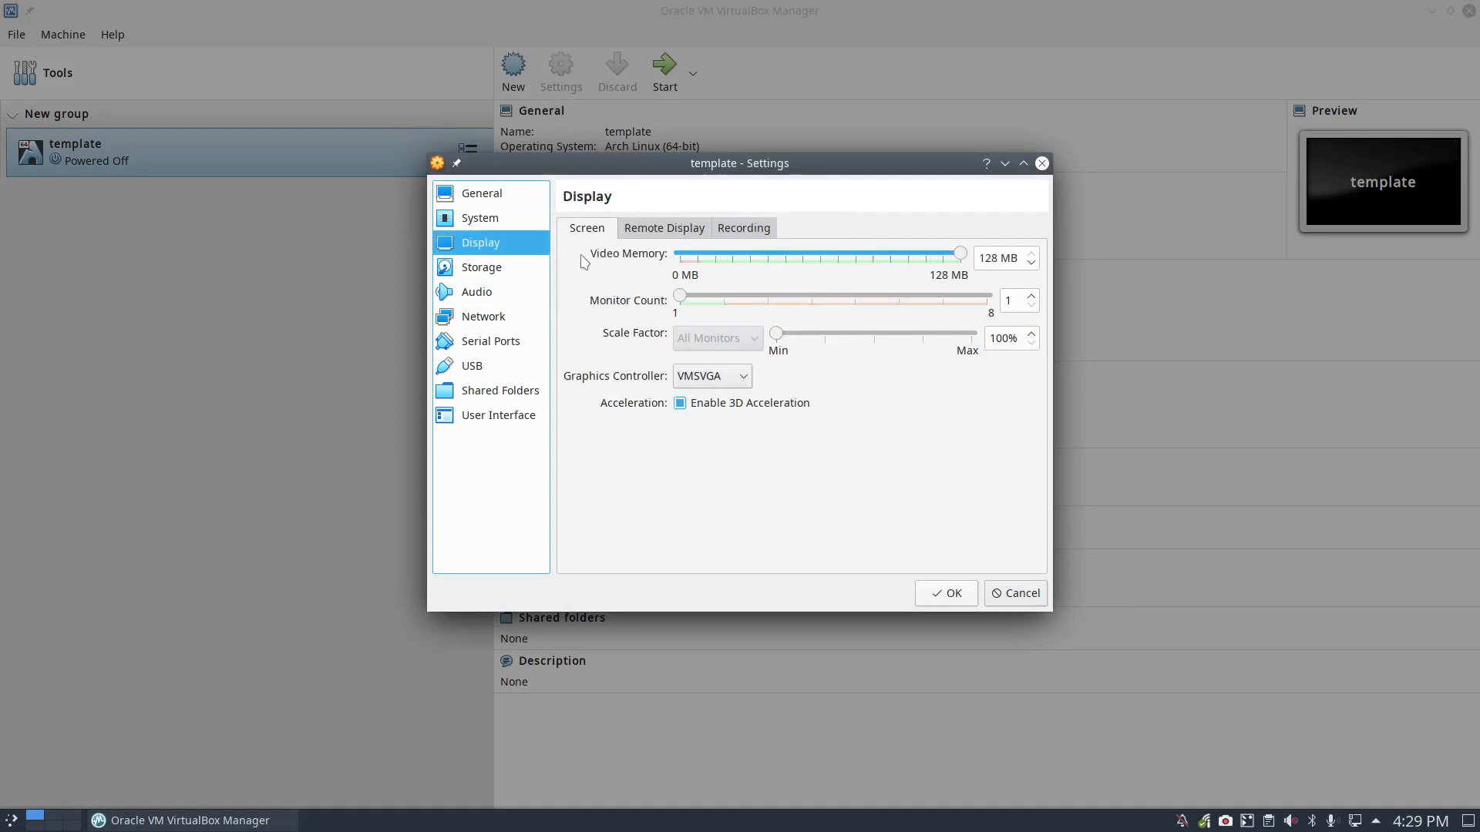
pyautogui.click(743, 376)
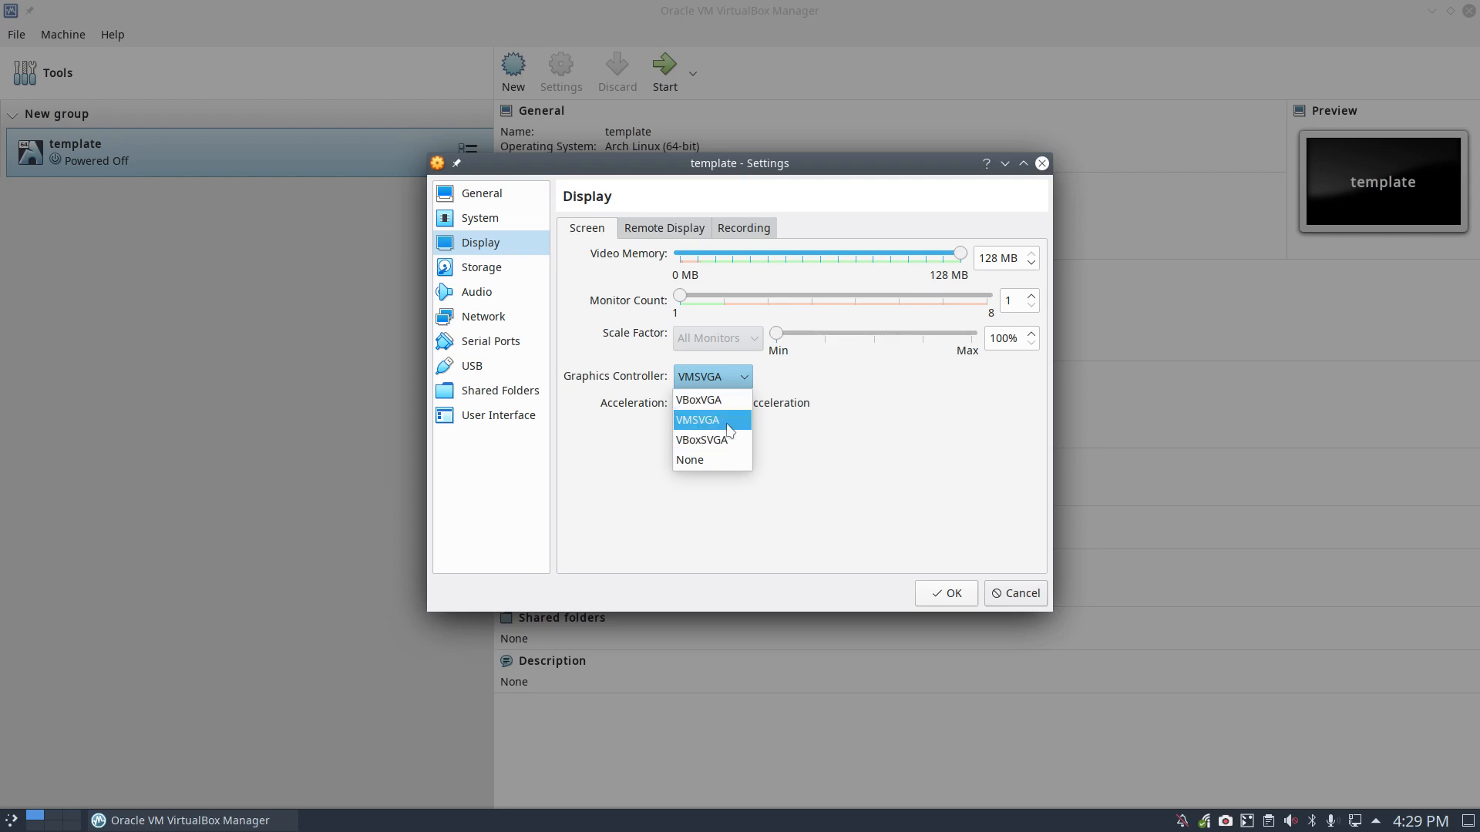
pyautogui.click(707, 439)
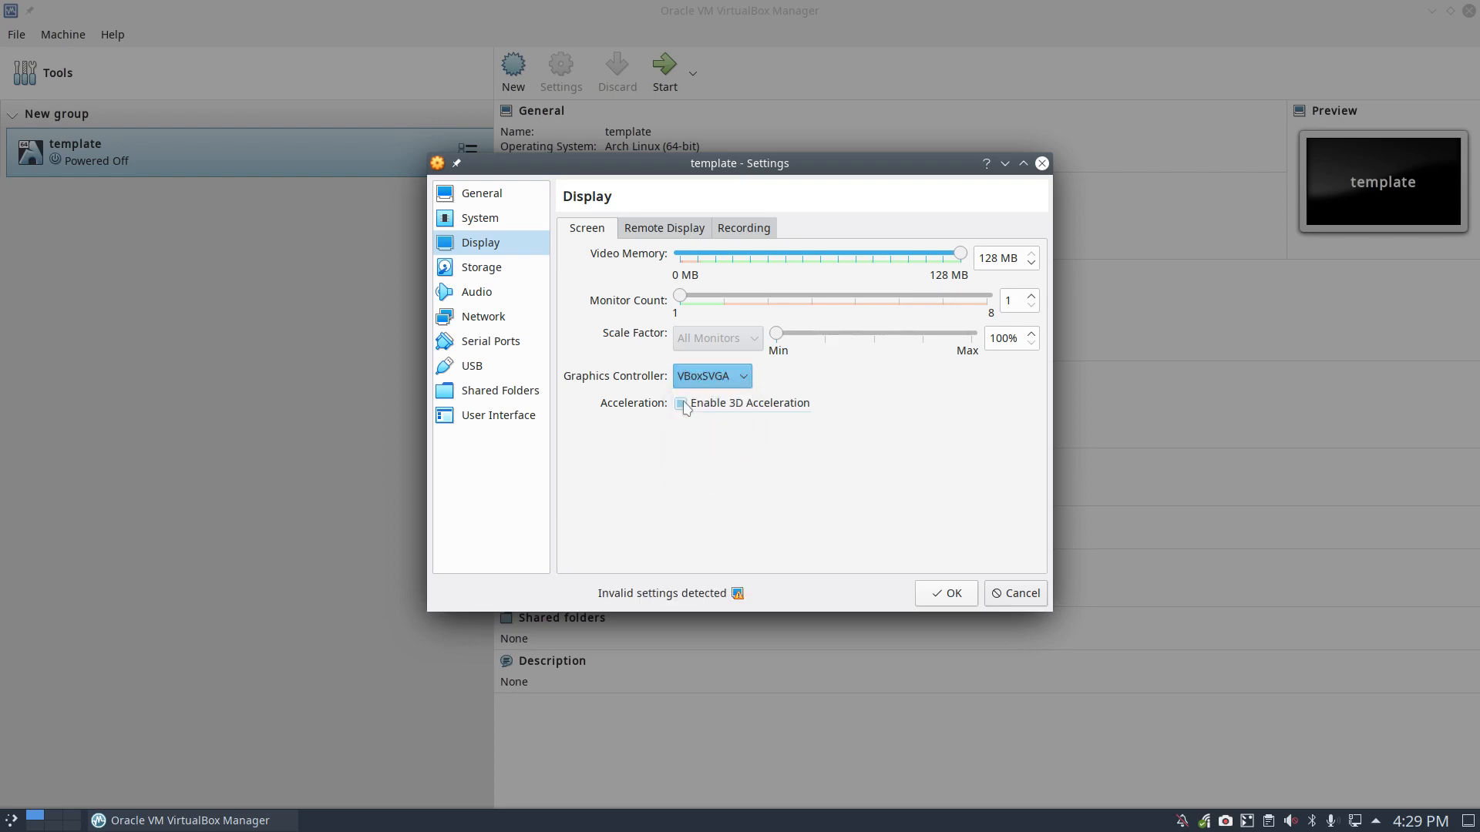
pyautogui.click(682, 402)
pyautogui.click(939, 591)
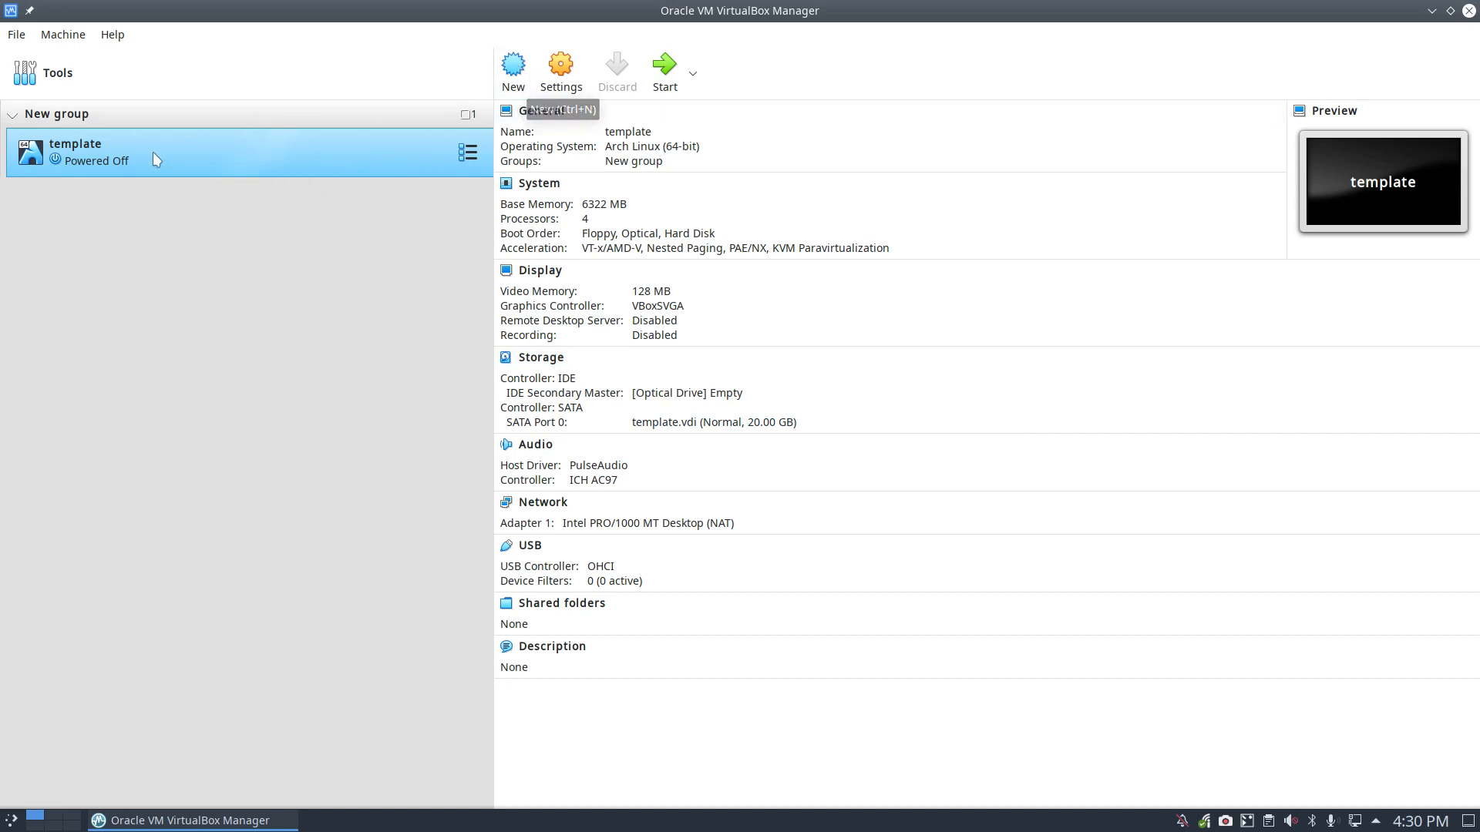
# Step: Full-clone the template VM as ArcoLinuxD, then minimize VirtualBox Manager
pyautogui.rightClick(101, 159)
pyautogui.click(158, 189)
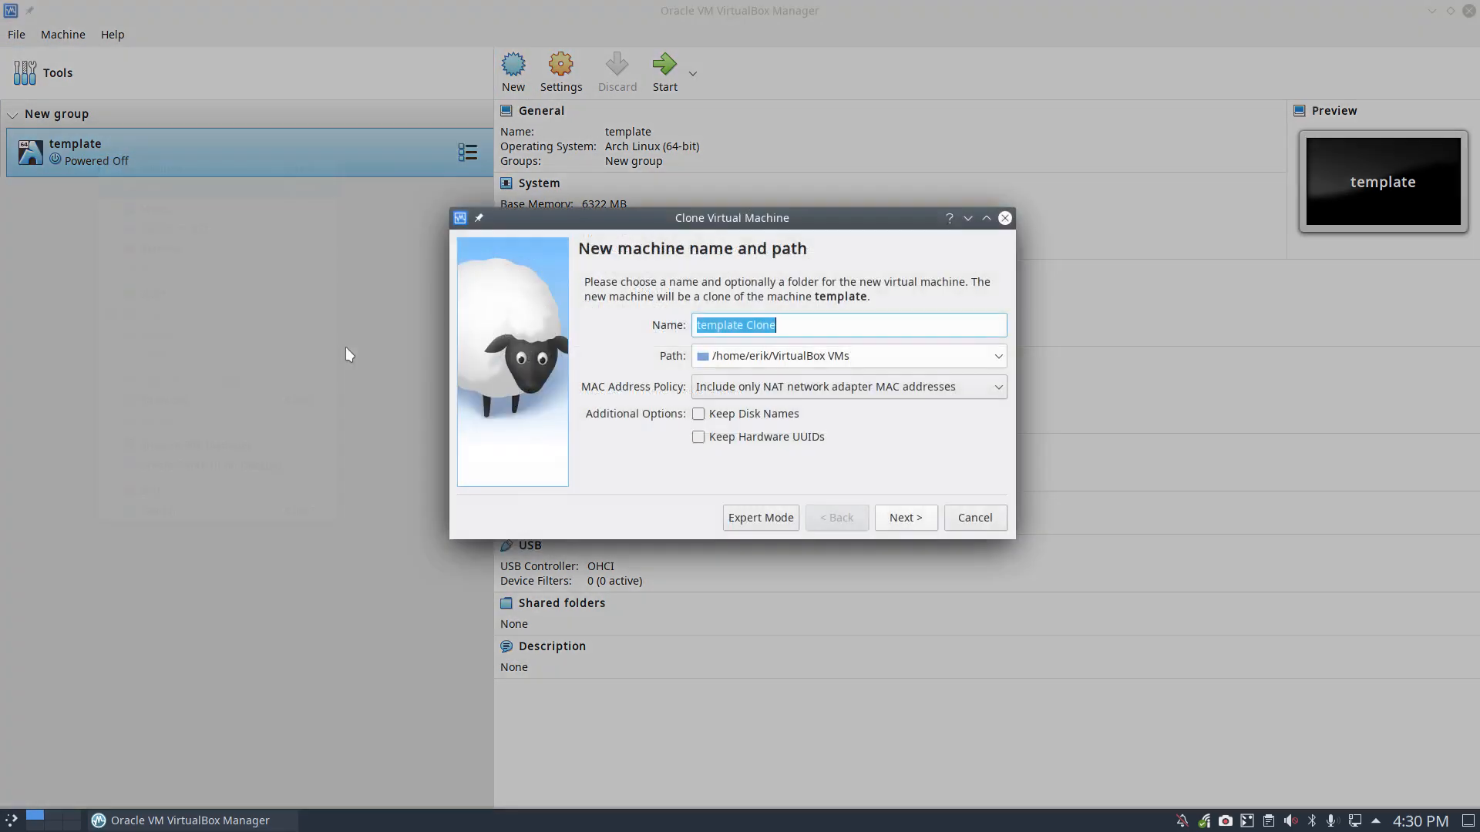
pyautogui.write('Arc')
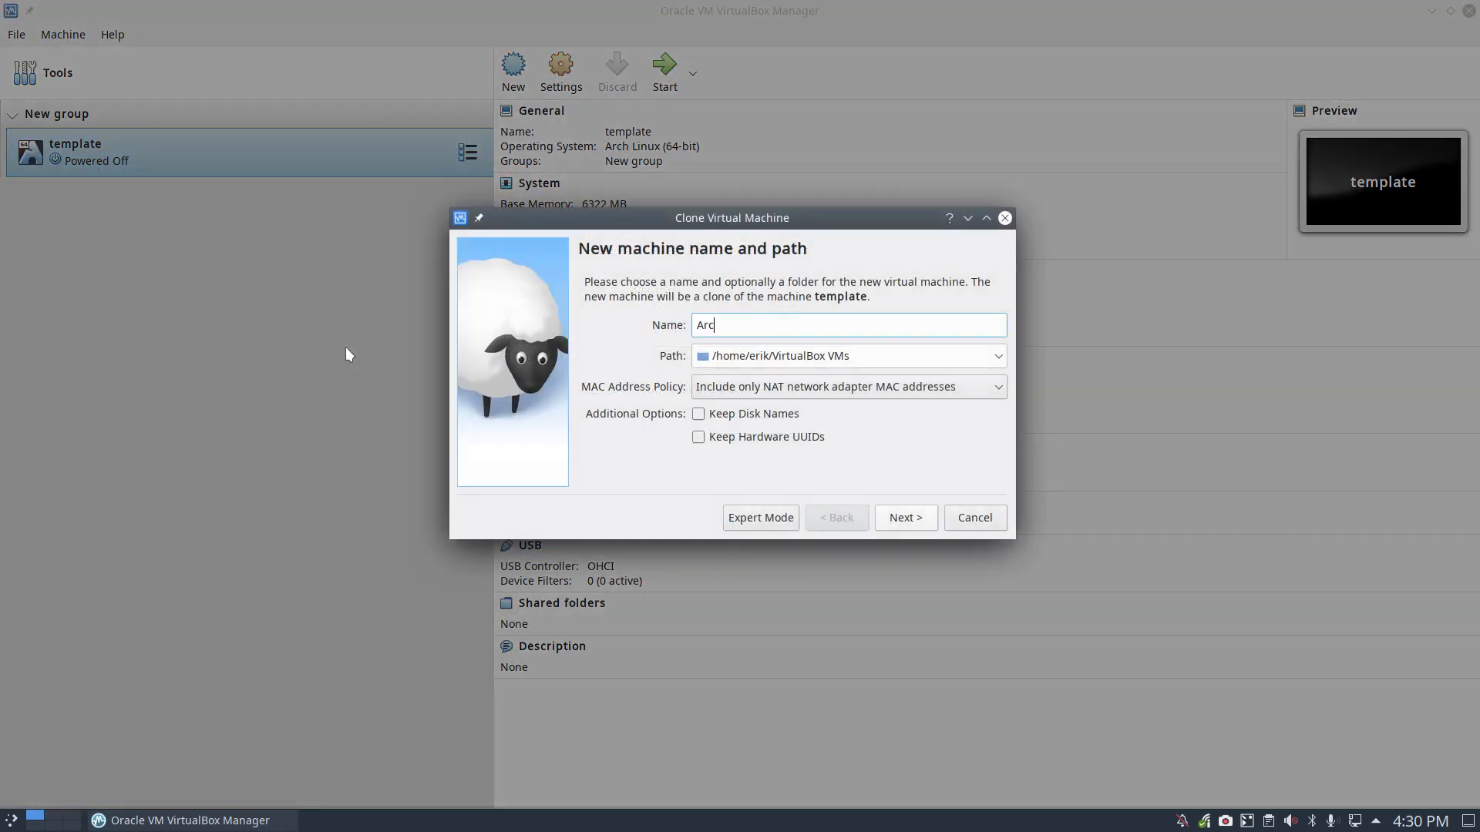
pyautogui.write('oLinuxD')
pyautogui.press('Return')
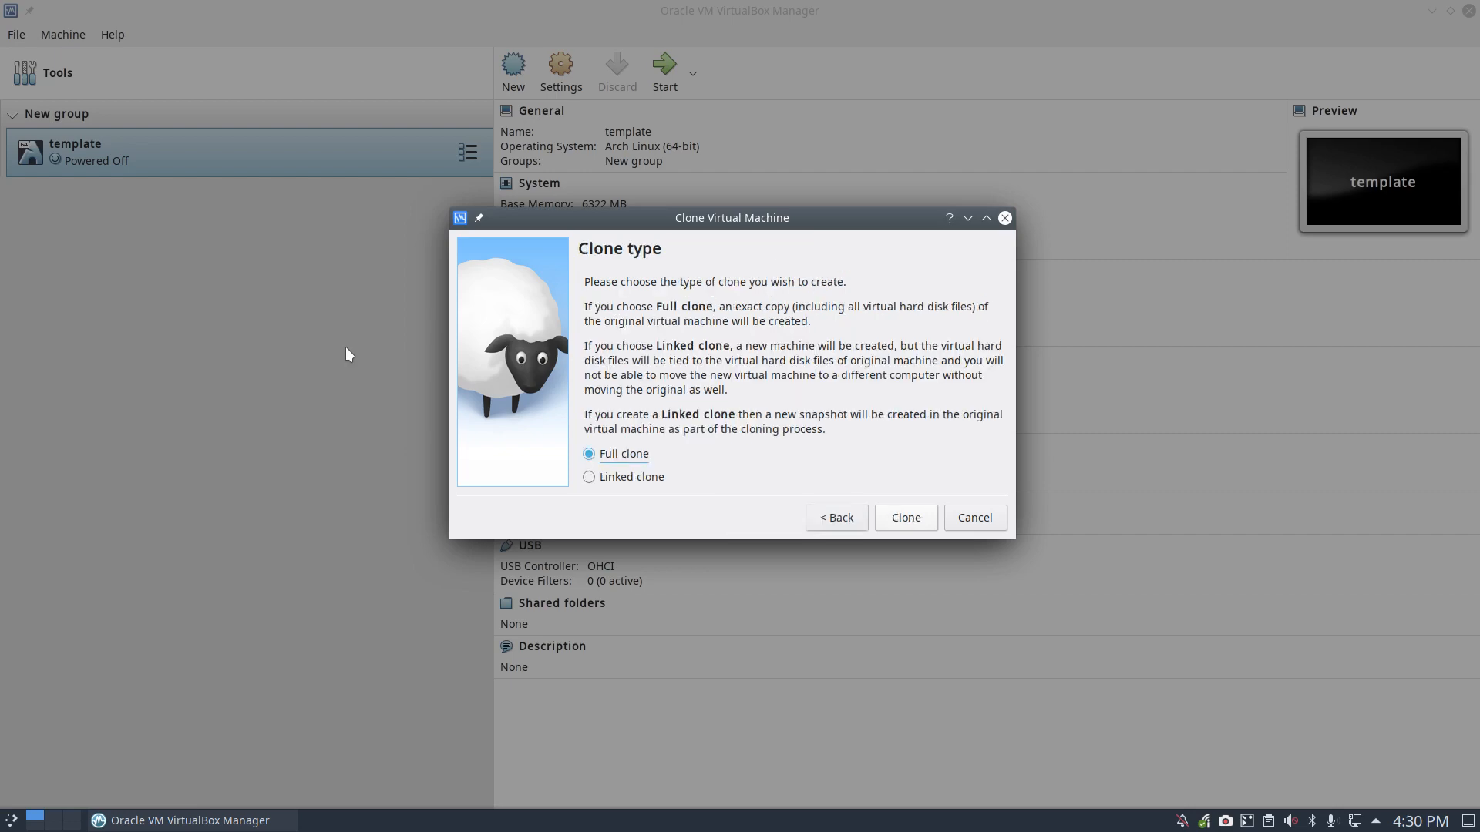
pyautogui.press('Return')
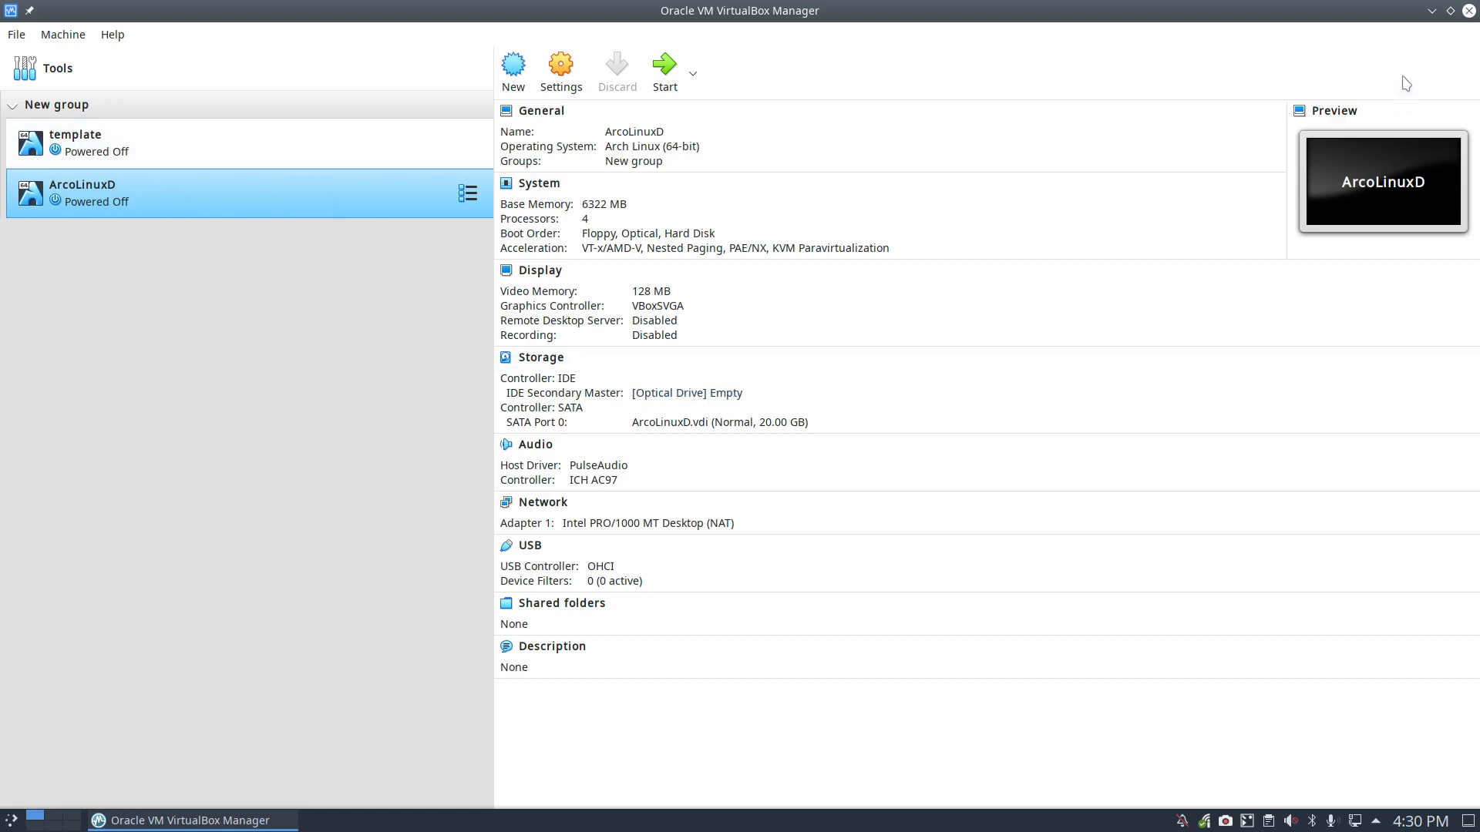
pyautogui.click(1431, 11)
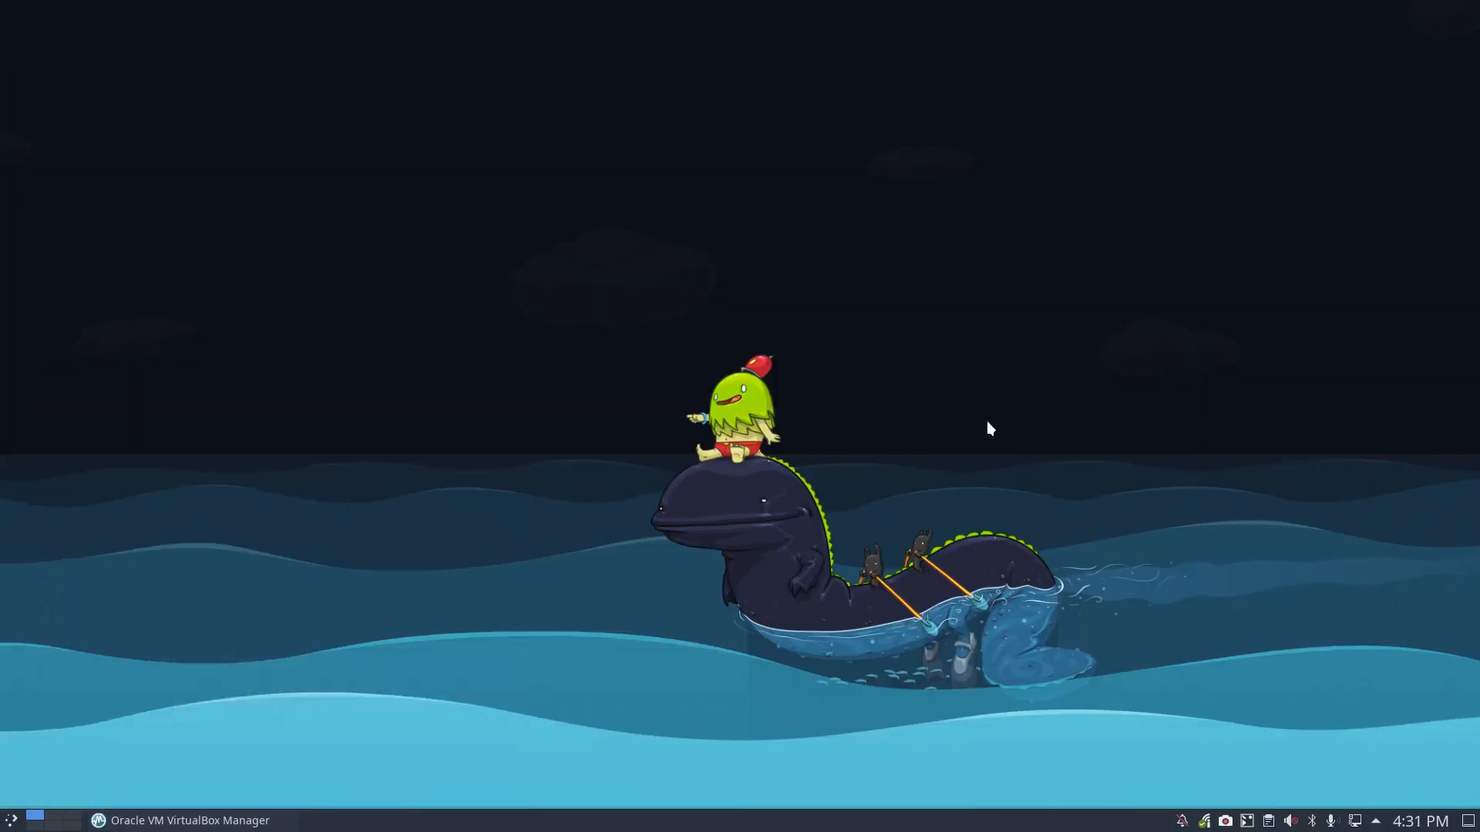
# Step: Open Insync and expand the SHARED-CORETEAM folder to find the ArcoLinuxD ISO
pyautogui.click(1203, 823)
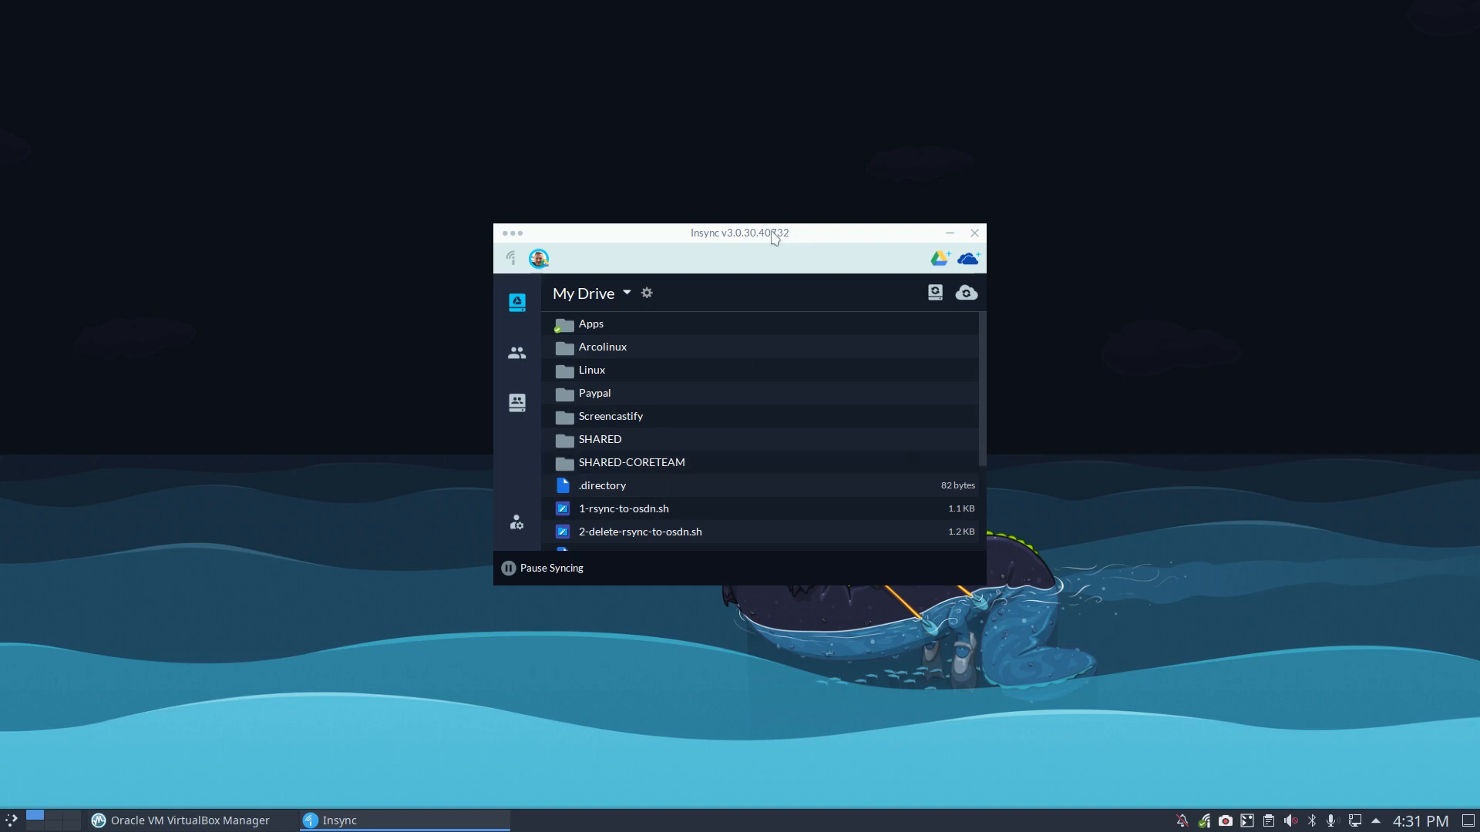
pyautogui.moveTo(751, 242); pyautogui.dragTo(712, 65)
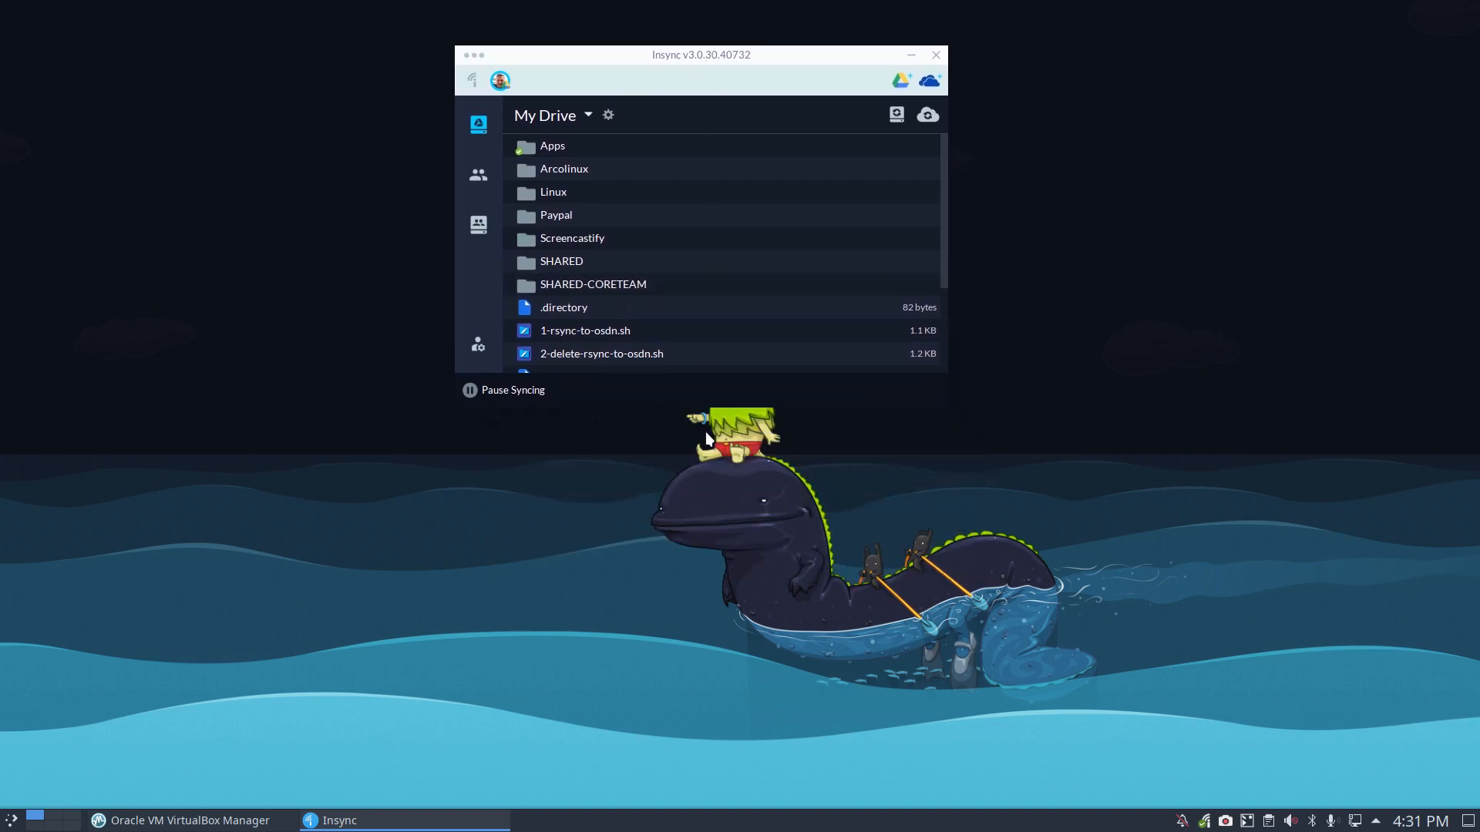
pyautogui.moveTo(568, 284)
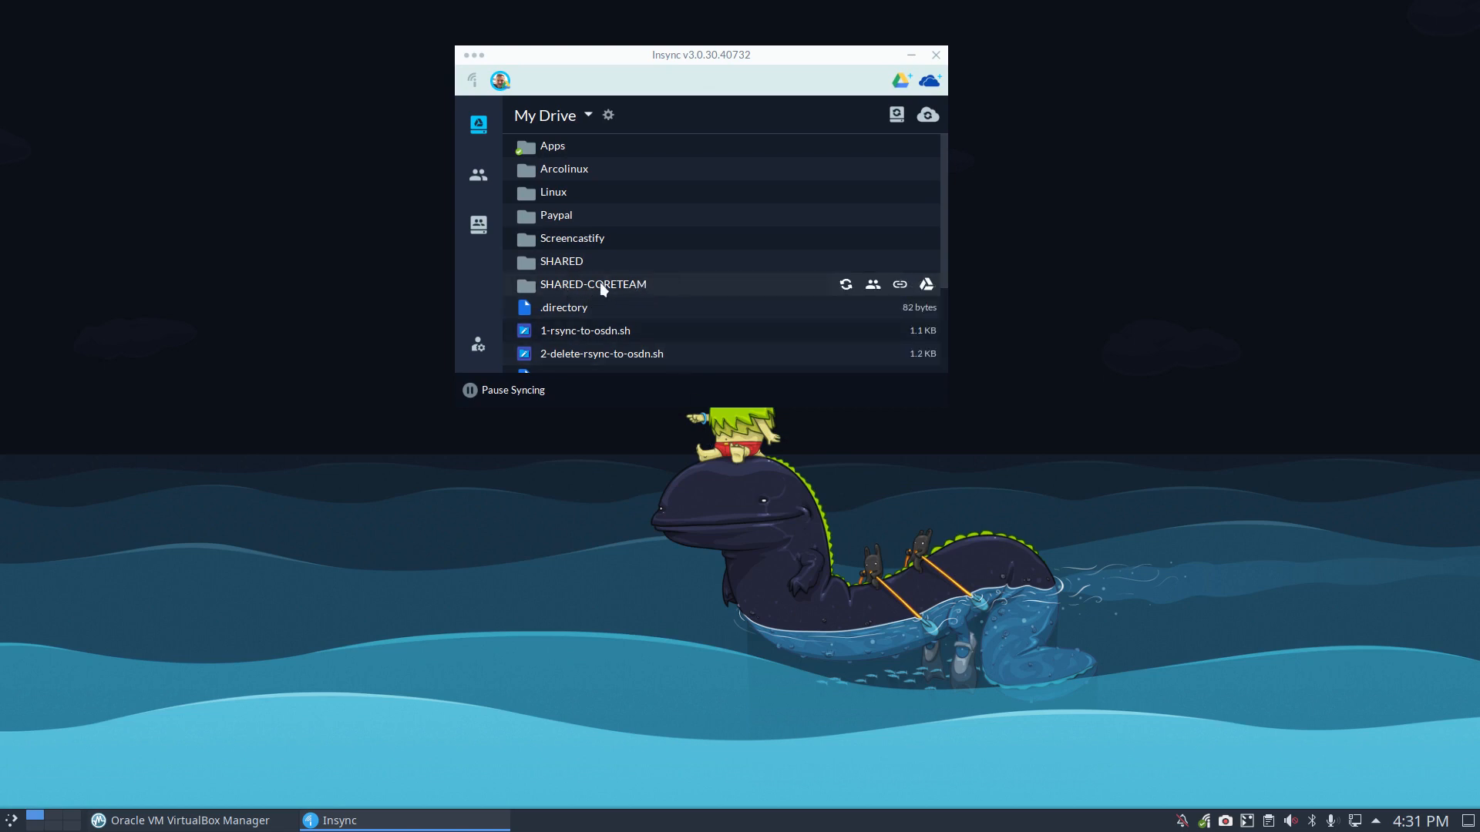
pyautogui.click(600, 282)
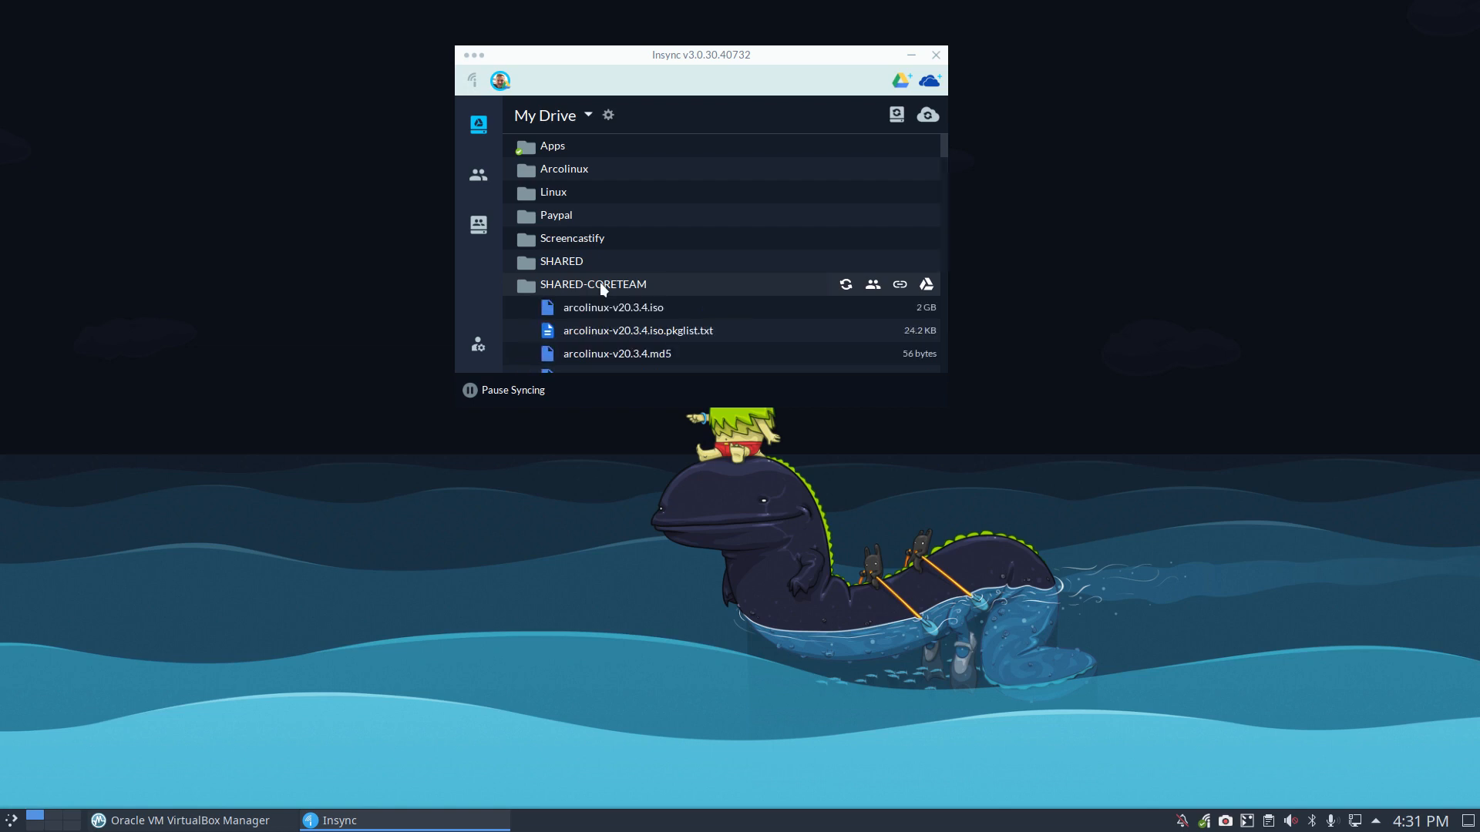
pyautogui.scroll(-4, 600, 282)
pyautogui.scroll(-9, 599, 282)
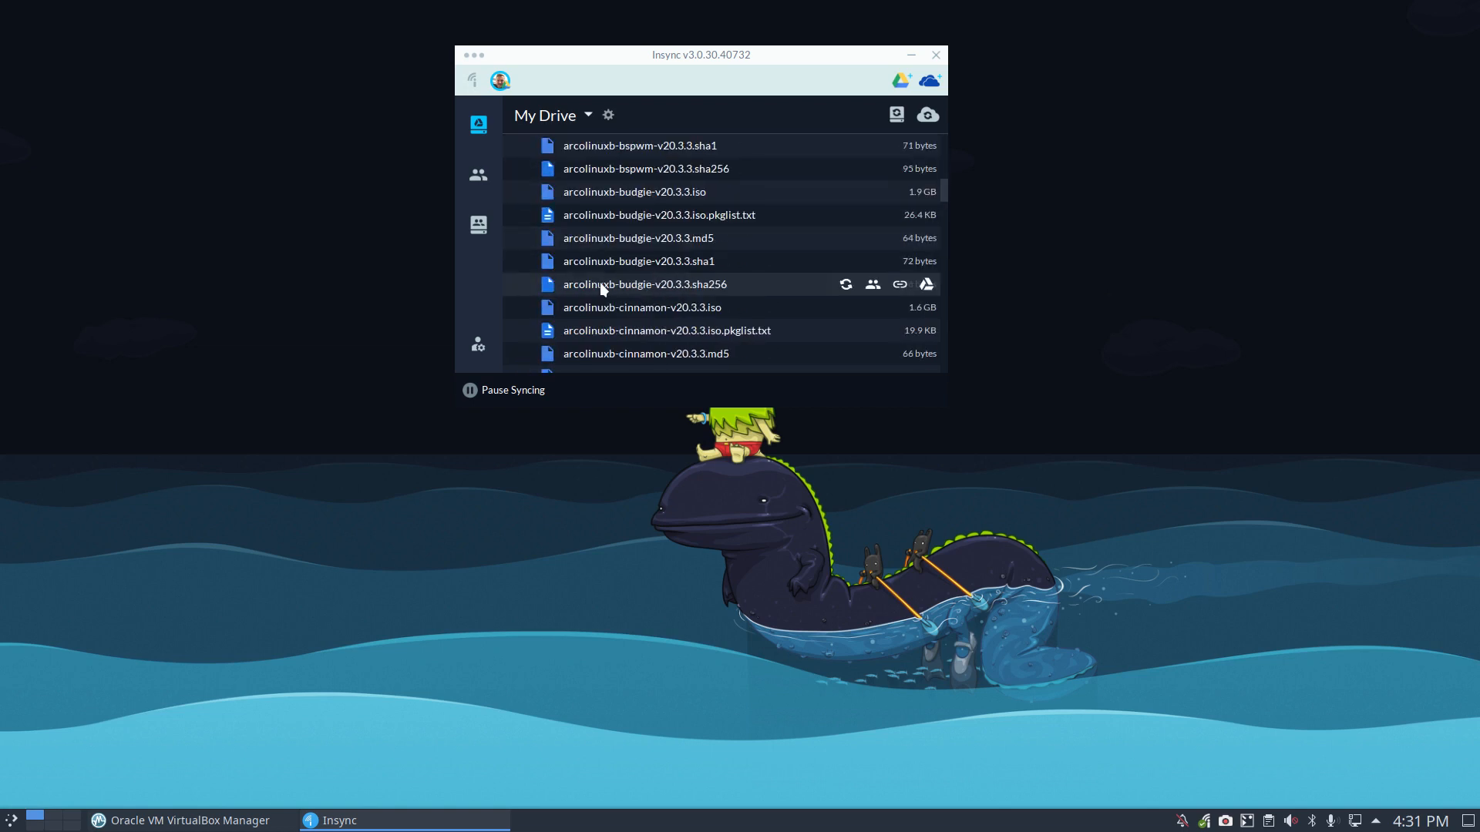
pyautogui.scroll(-4, 600, 282)
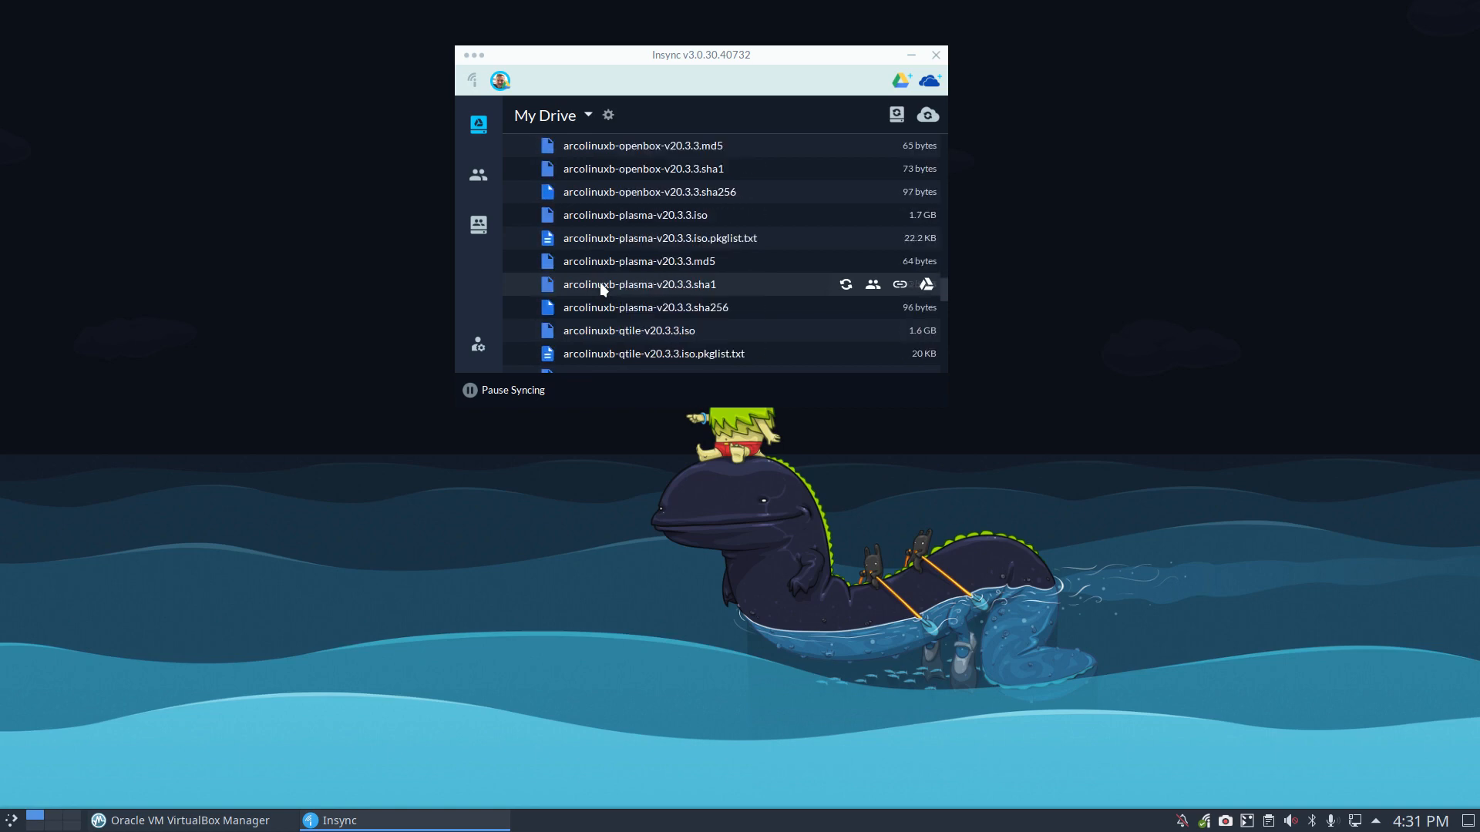
pyautogui.scroll(10, 600, 282)
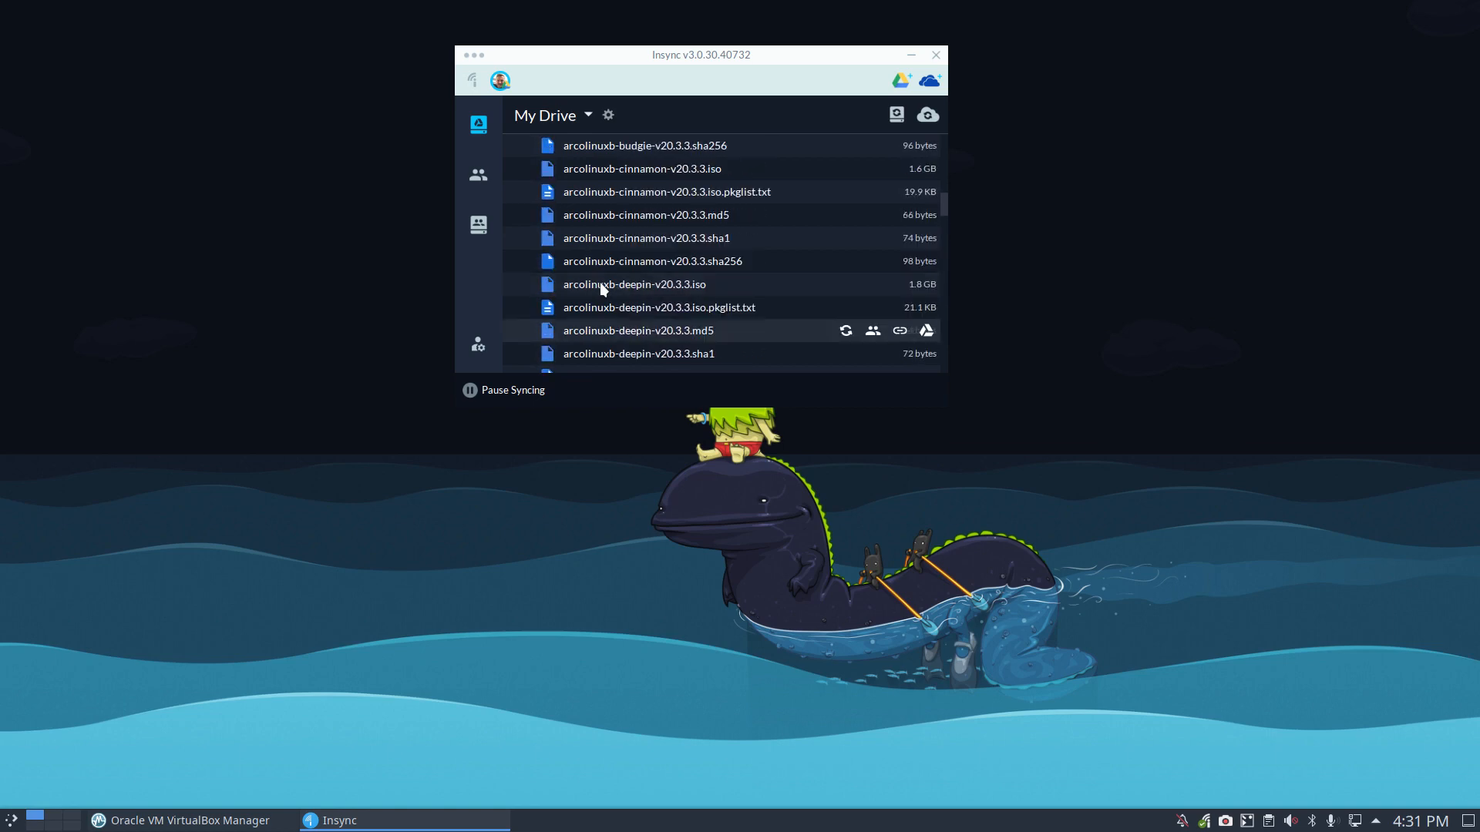
pyautogui.scroll(5, 600, 282)
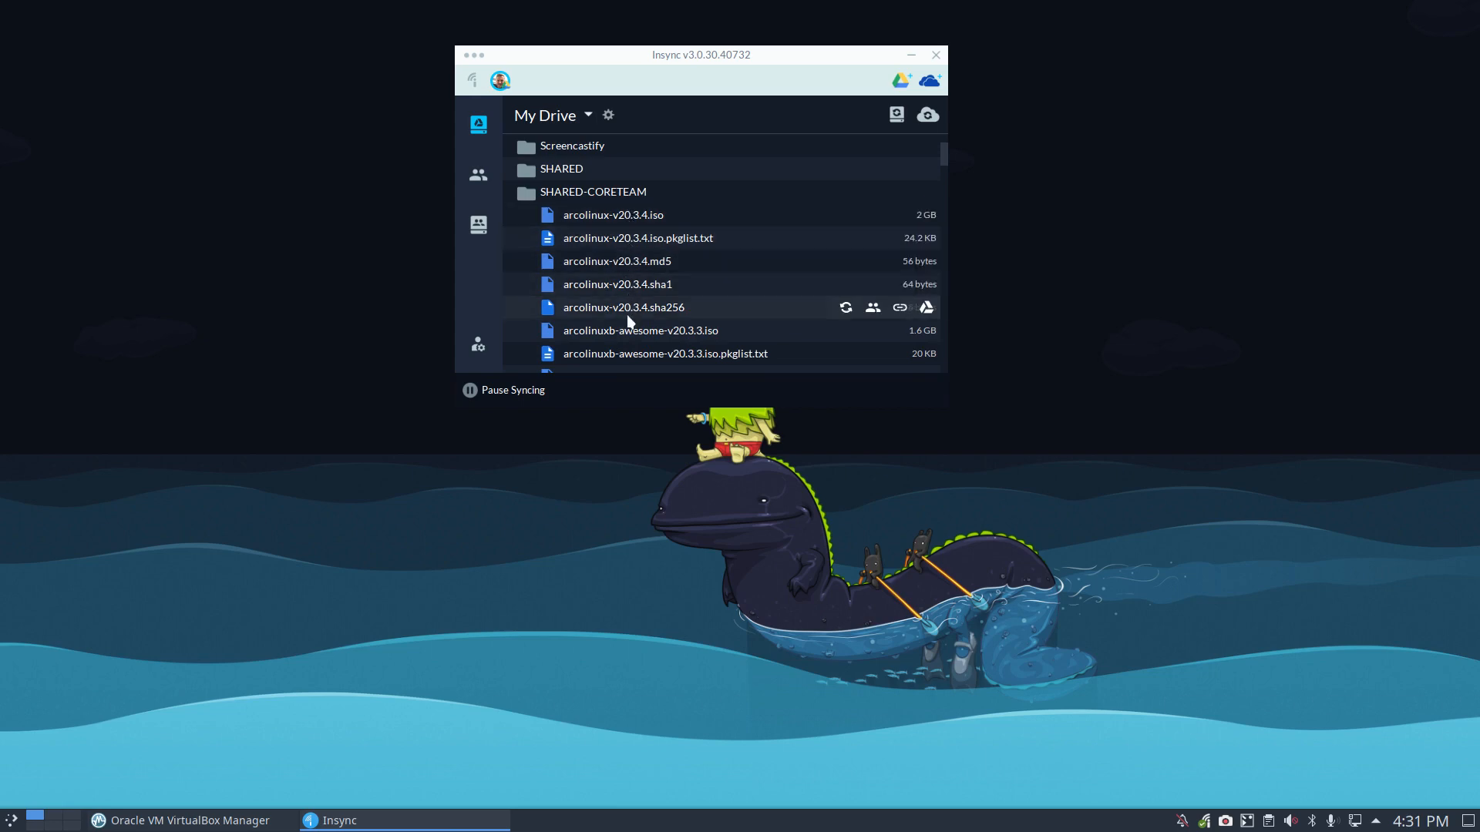
pyautogui.scroll(-15, 627, 322)
pyautogui.scroll(3, 627, 315)
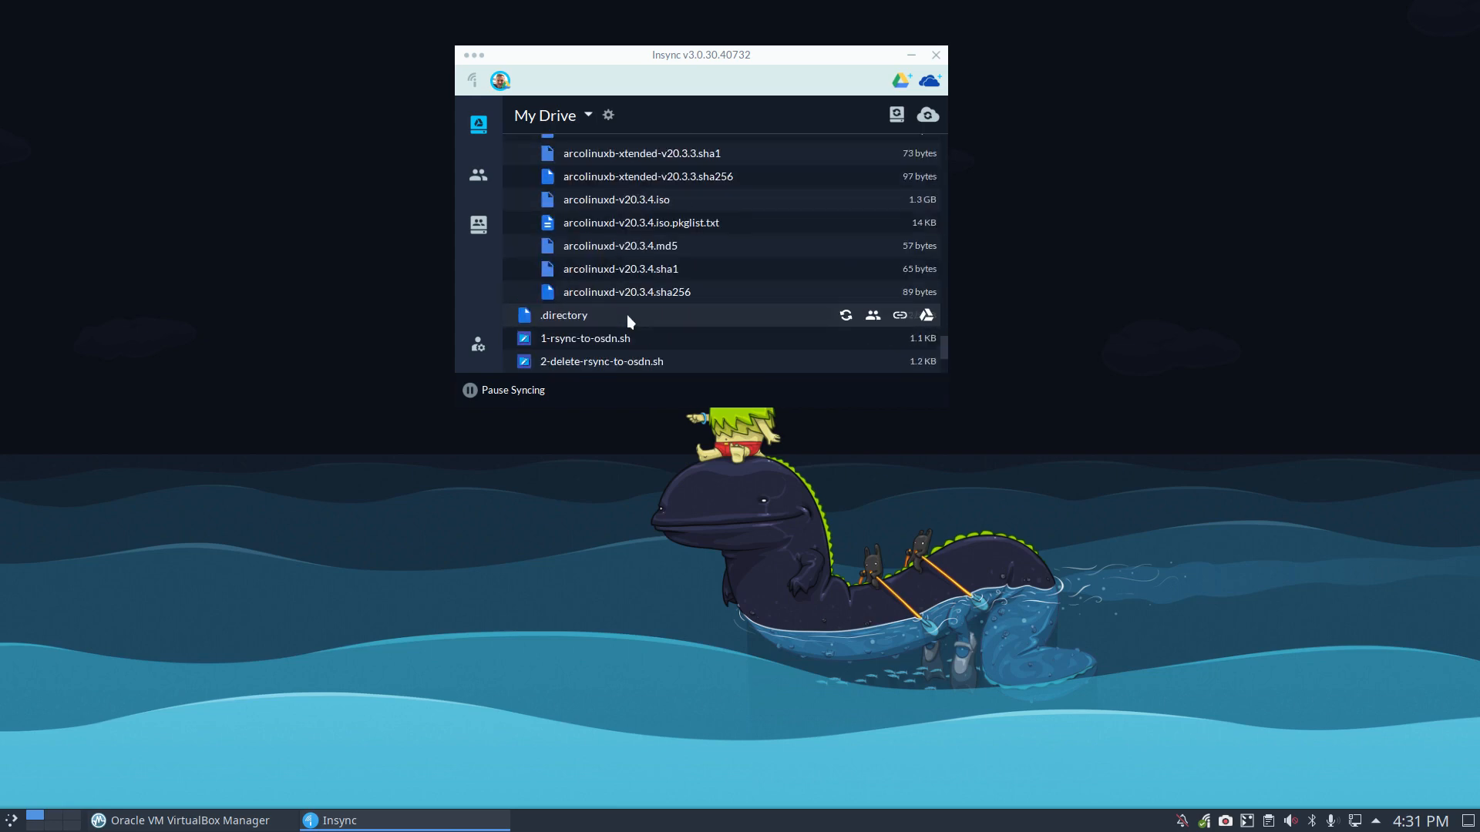
# Step: Sync arcolinuxd-v20.3.4.iso, watch the 1.3 GB download finish, then close Insync
pyautogui.click(845, 200)
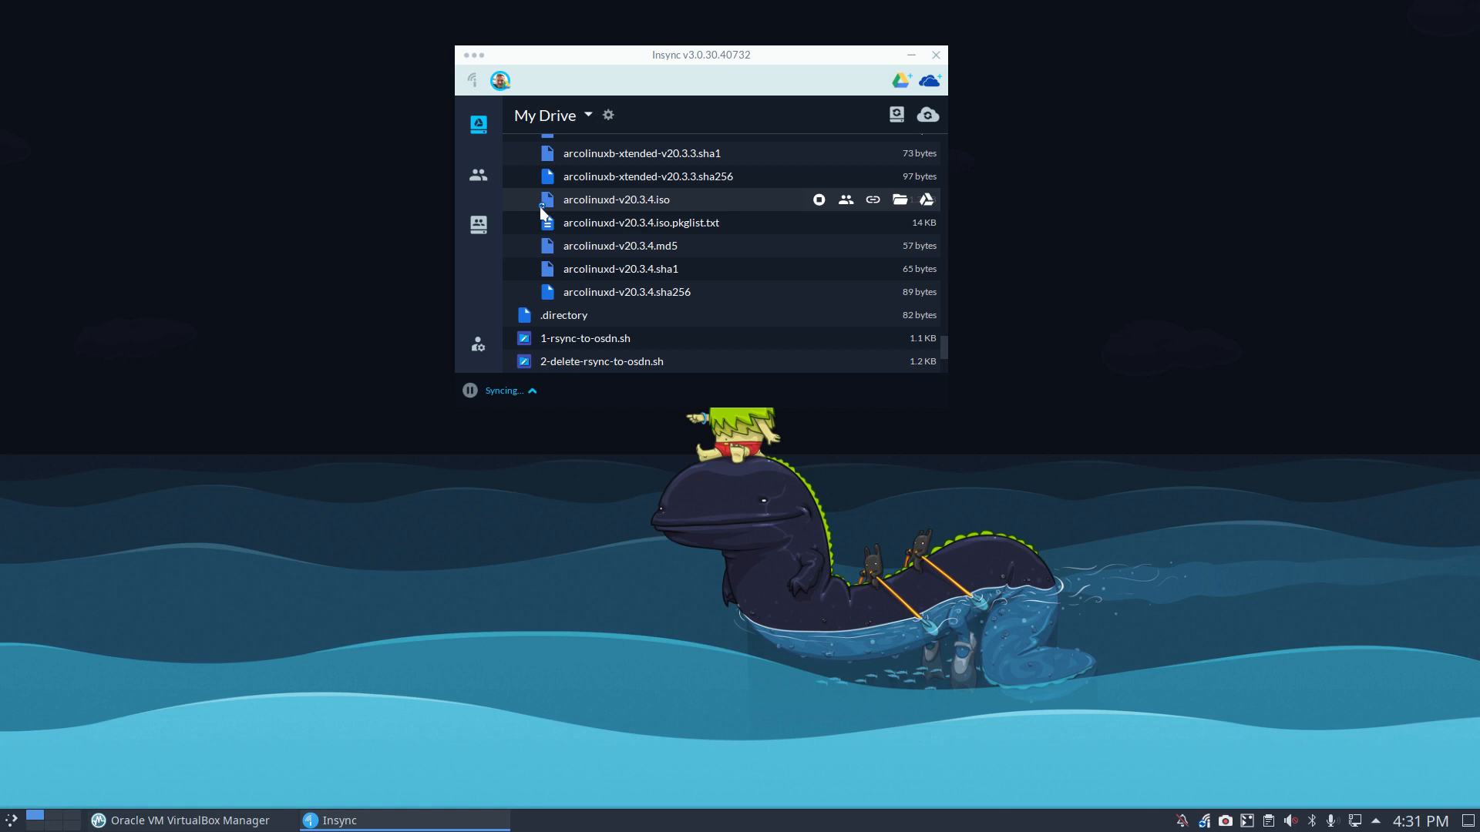
pyautogui.click(532, 392)
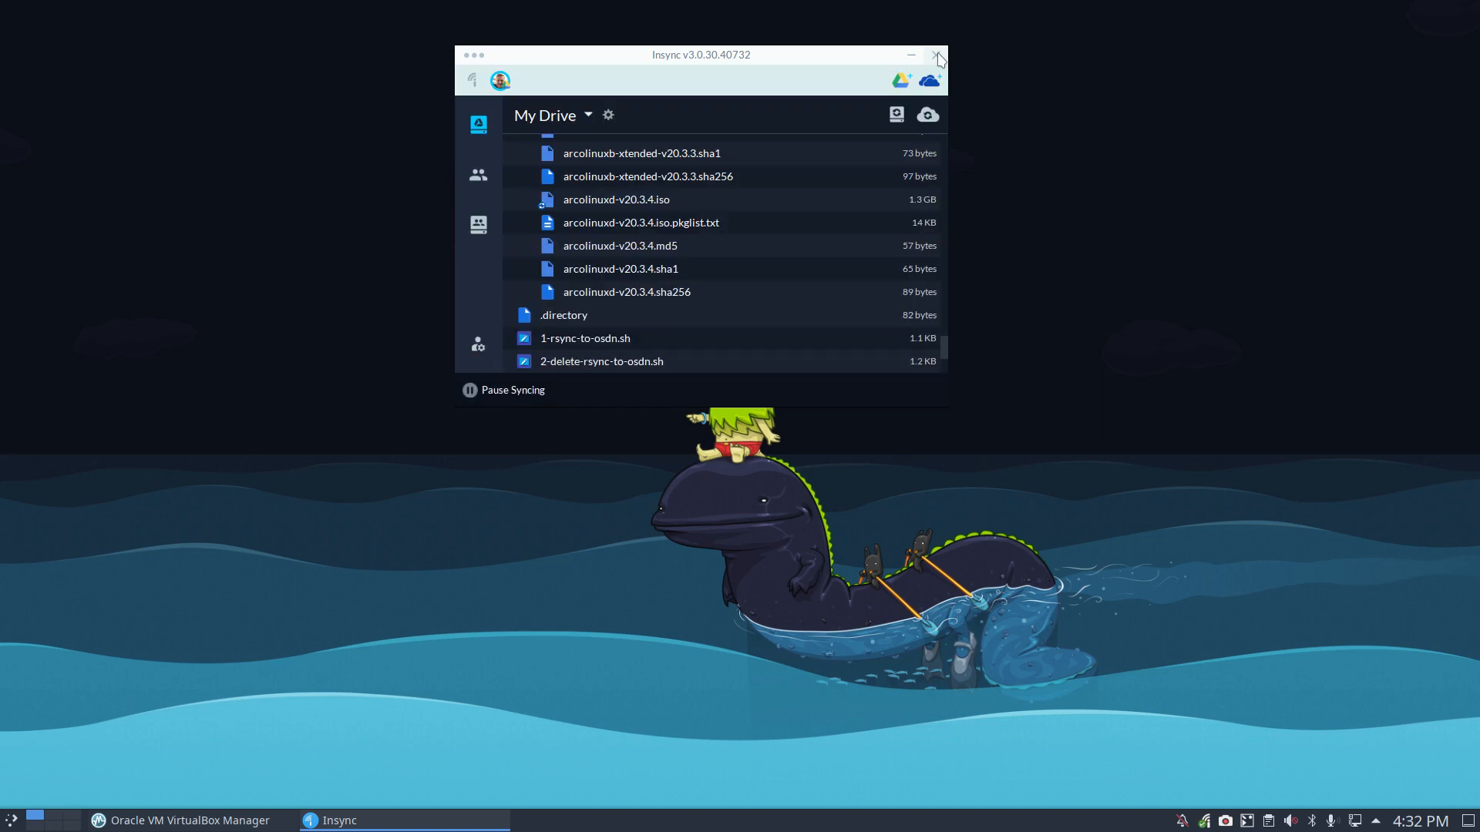
pyautogui.click(935, 55)
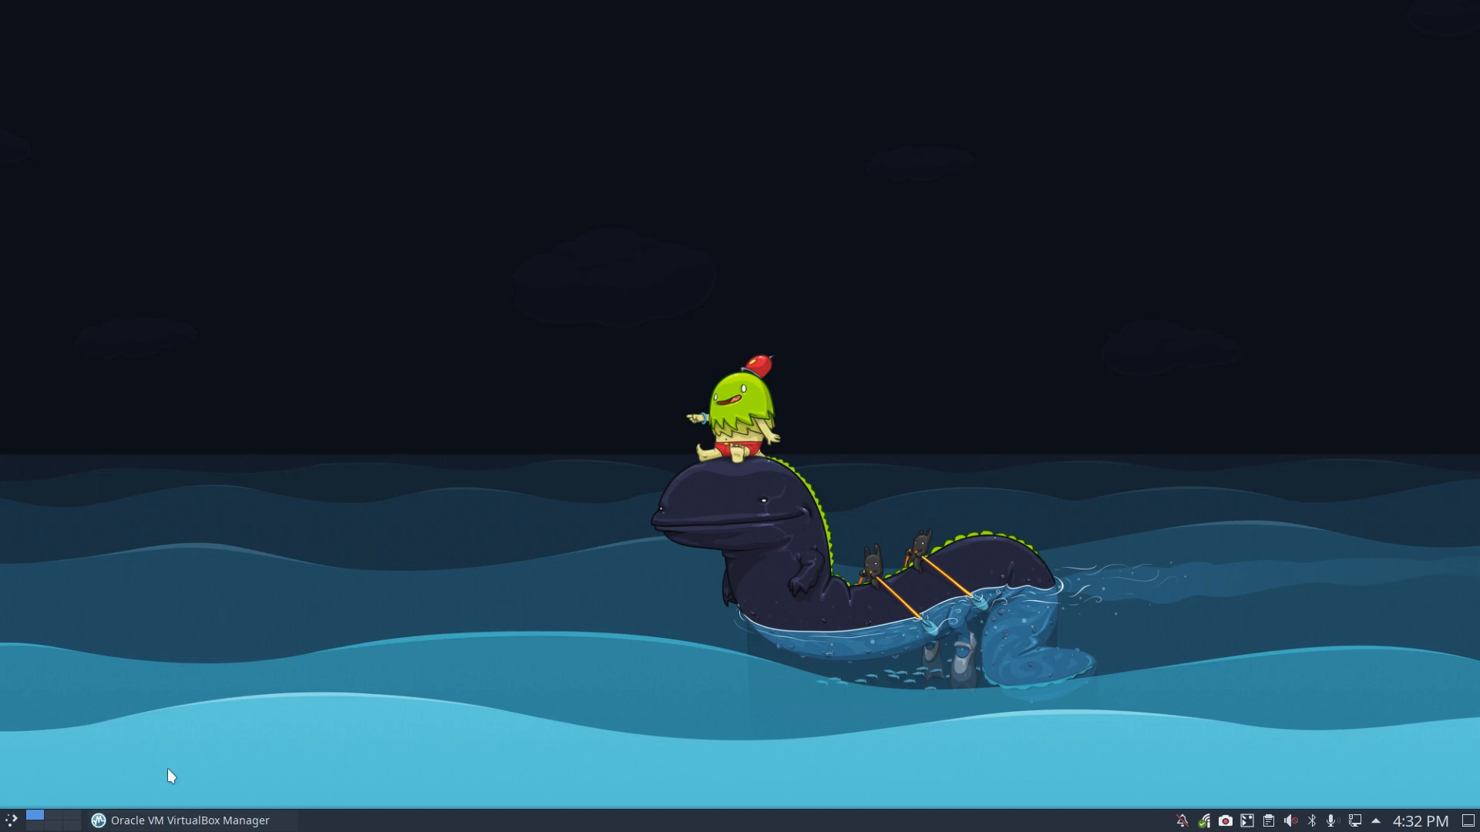
# Step: Load Insync/SHARED-CORETEAM/arcolinuxd-v20.3.4.iso into ArcoLinuxD's optical drive and start the VM
pyautogui.click(140, 821)
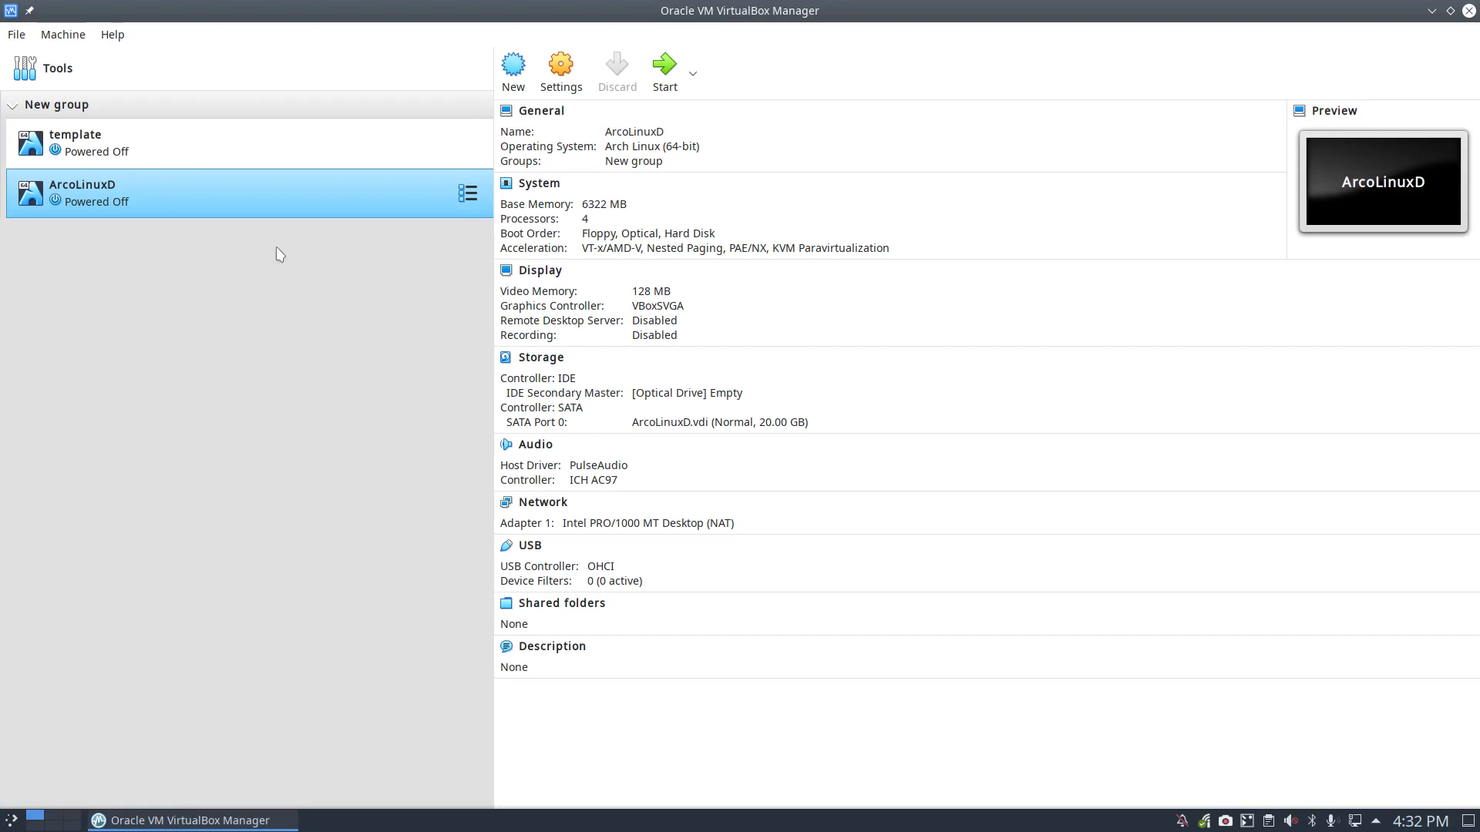
pyautogui.click(721, 394)
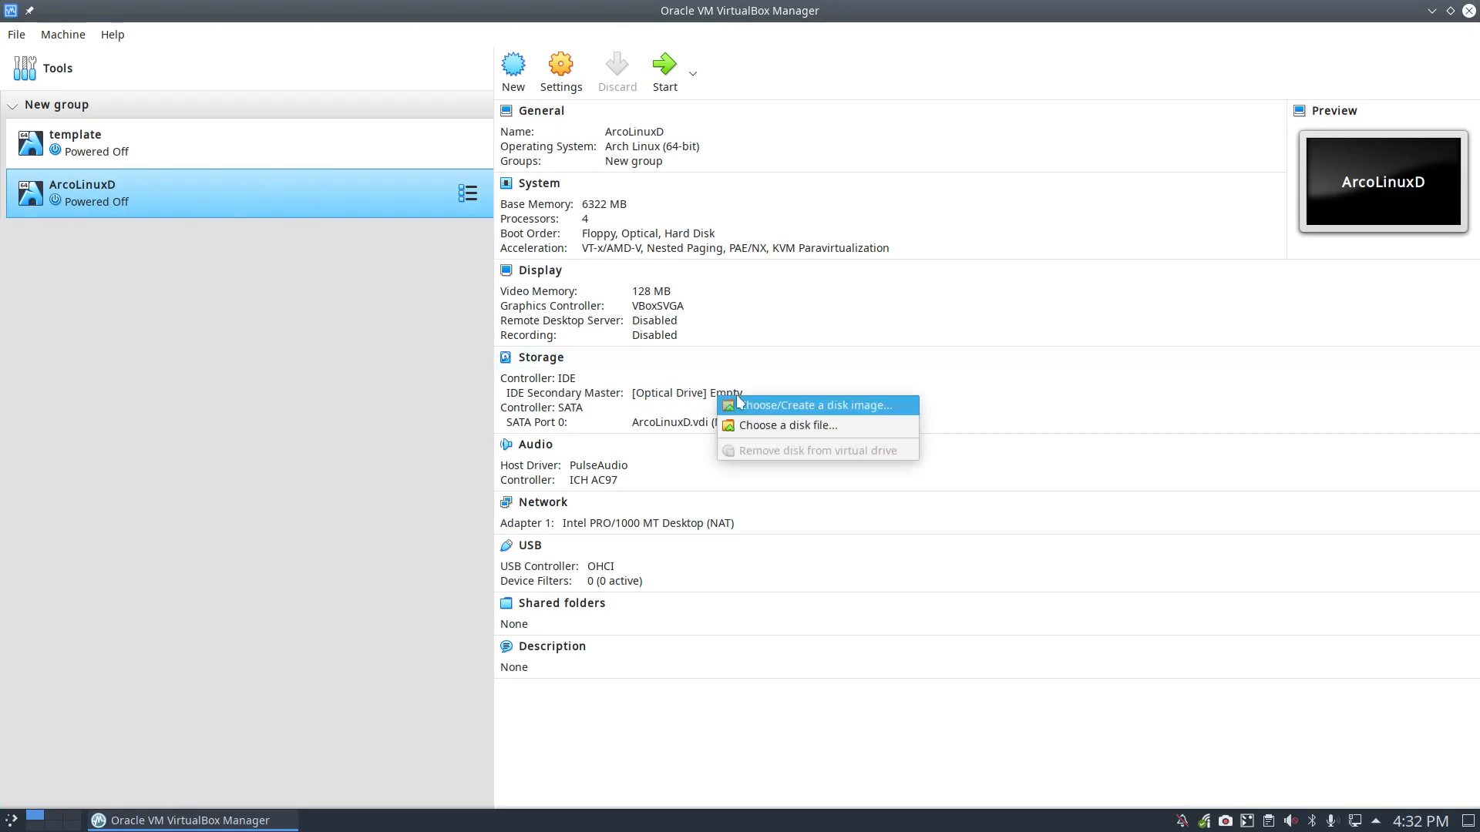
pyautogui.click(786, 426)
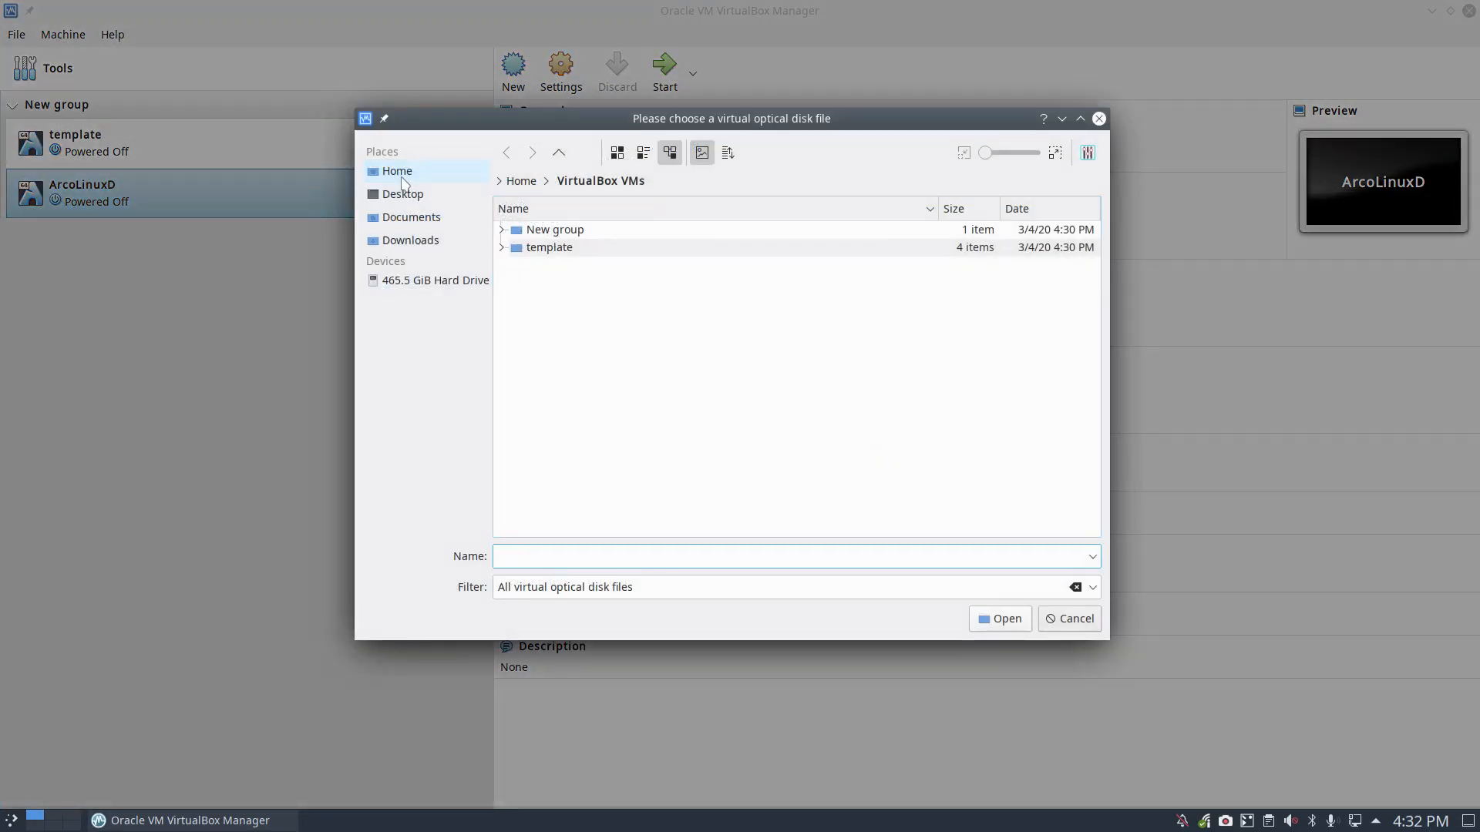
pyautogui.click(396, 171)
pyautogui.doubleClick(574, 494)
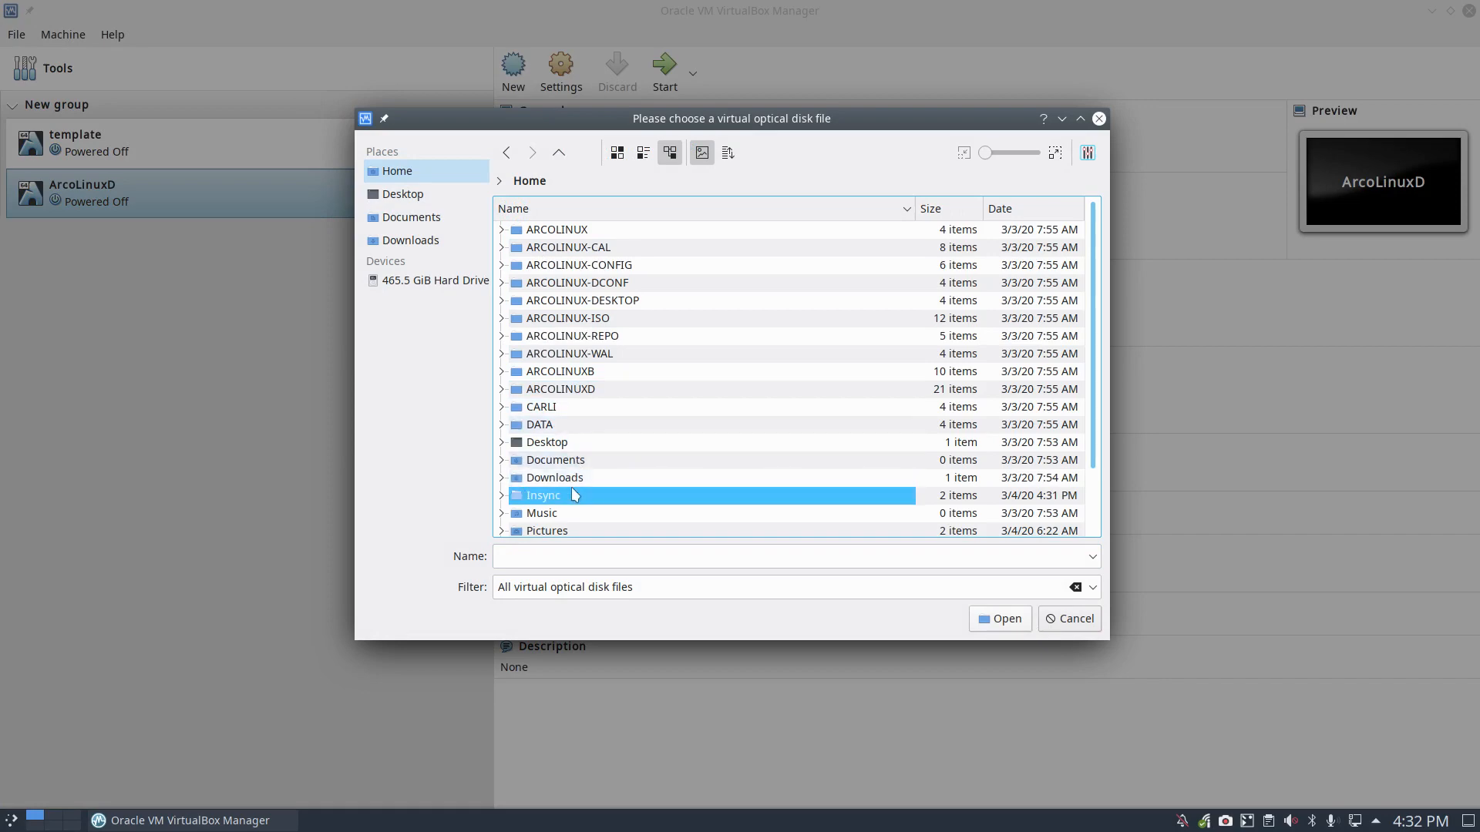
pyautogui.doubleClick(590, 247)
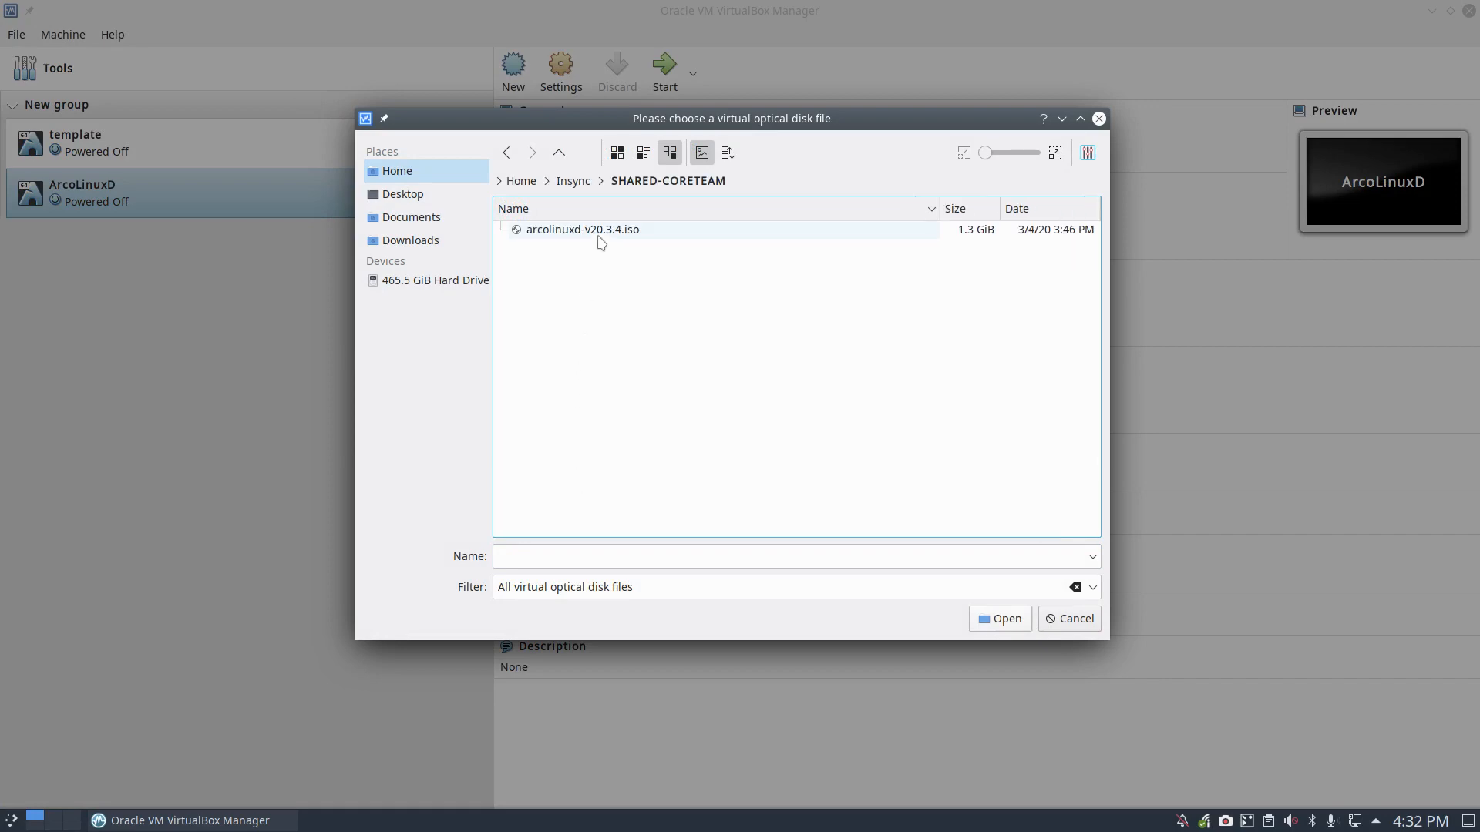
pyautogui.click(599, 230)
pyautogui.click(996, 620)
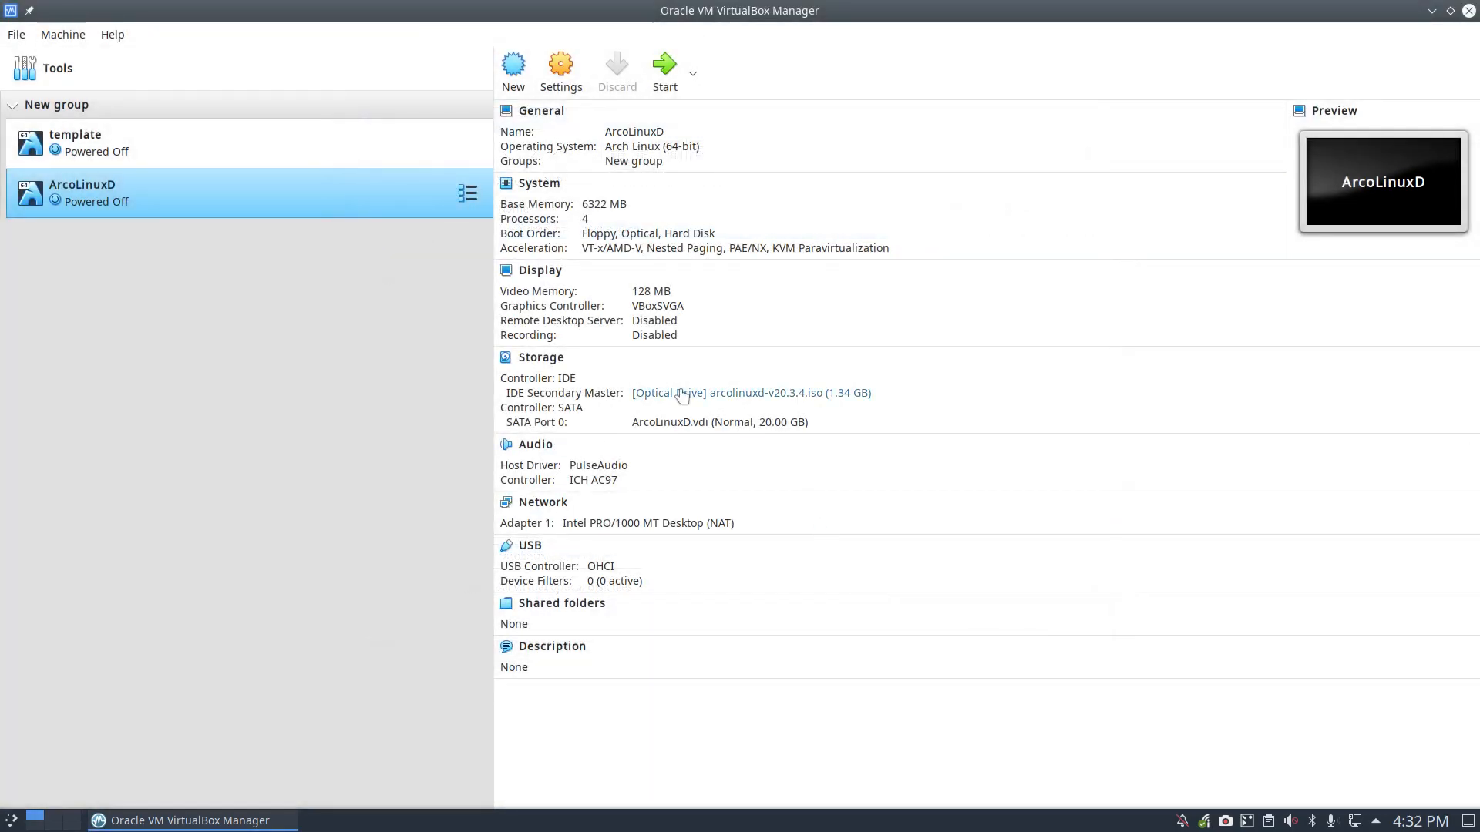
pyautogui.doubleClick(326, 191)
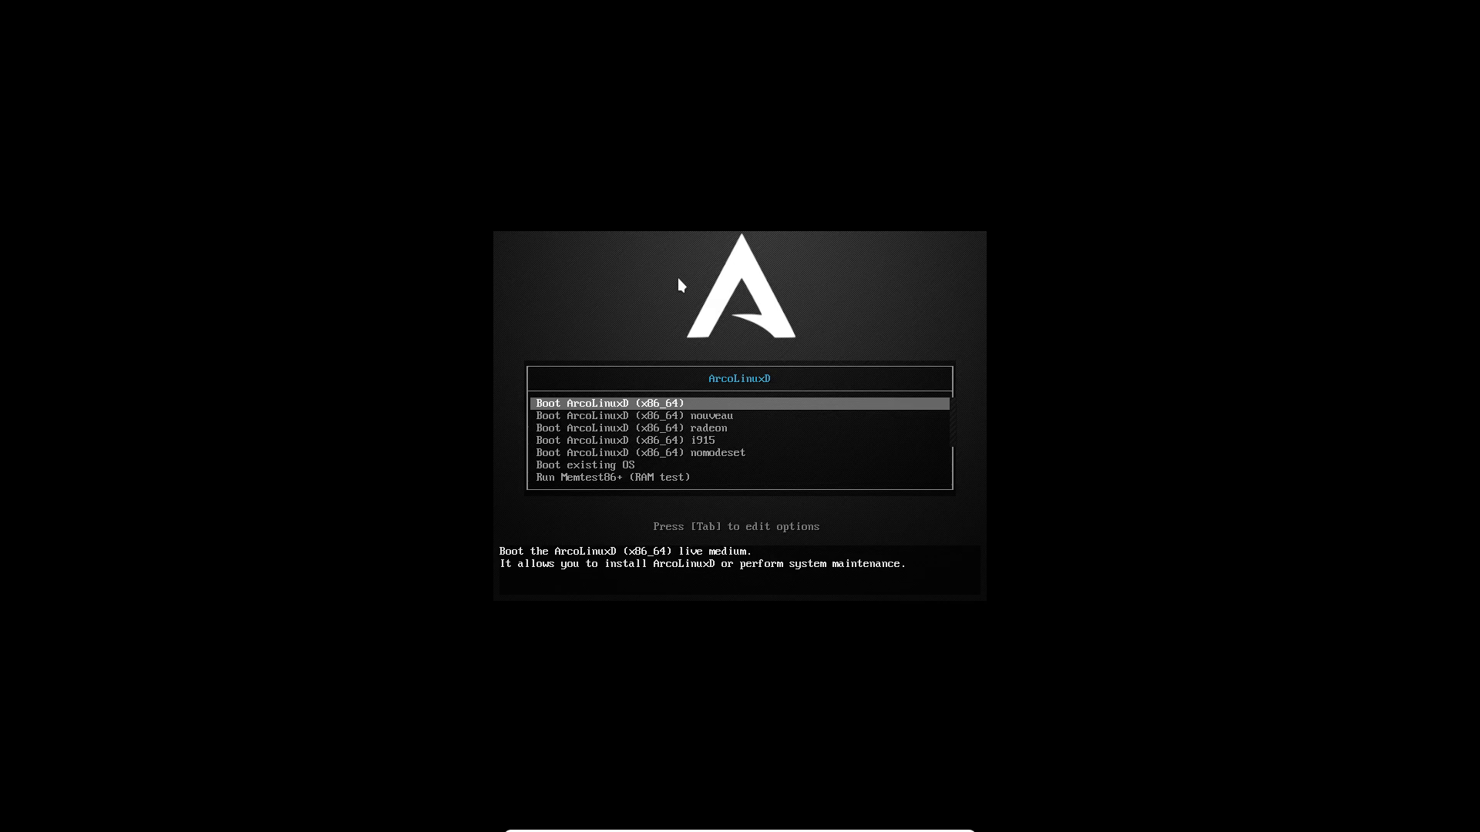
# Step: Toggle the VM out of and back into full screen, then boot 'Boot ArcoLinuxD (x86_64)'
pyautogui.press('Control_R+f')
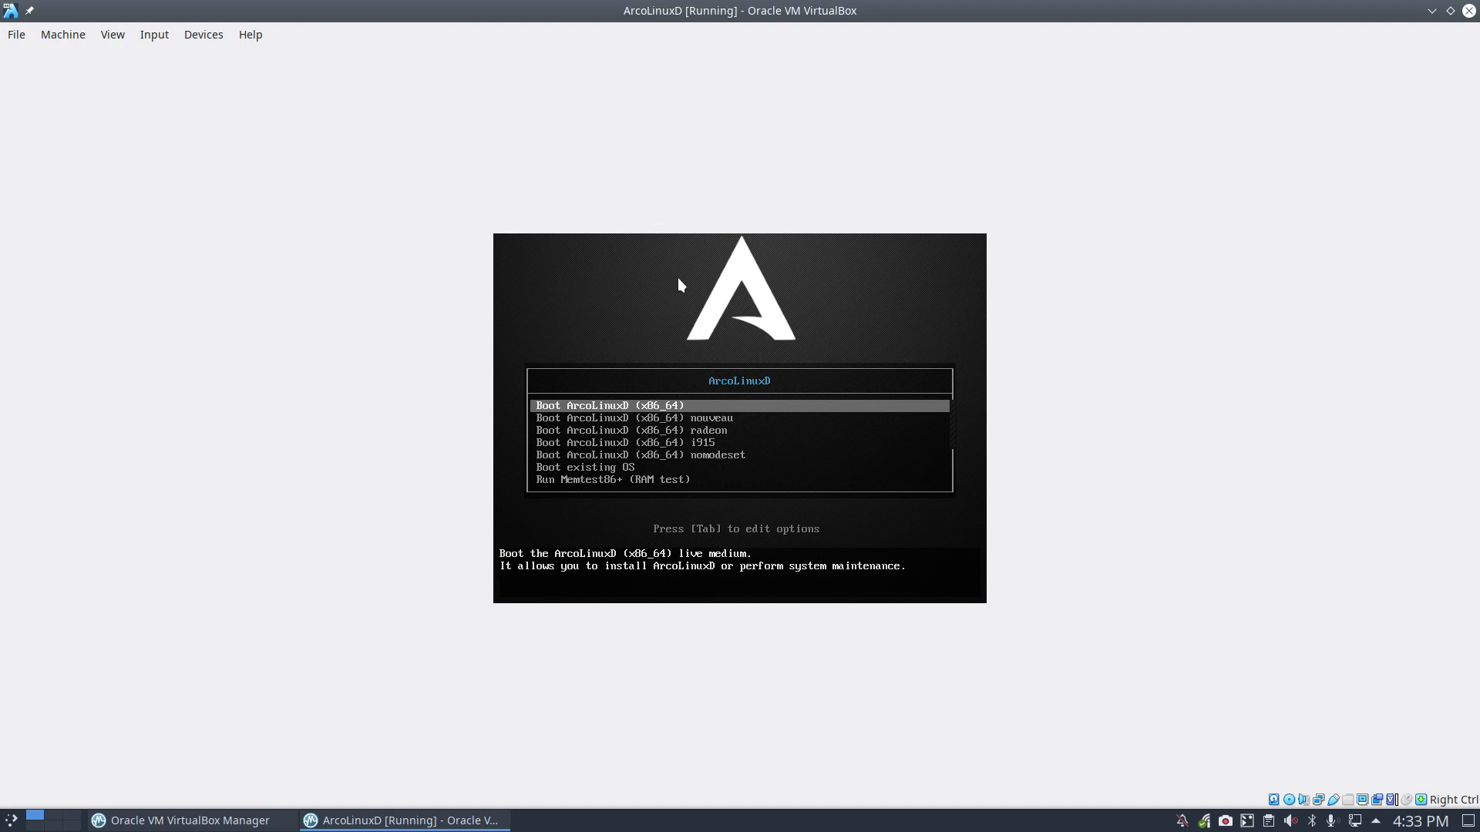
pyautogui.hotkey('ctrl', 'f')
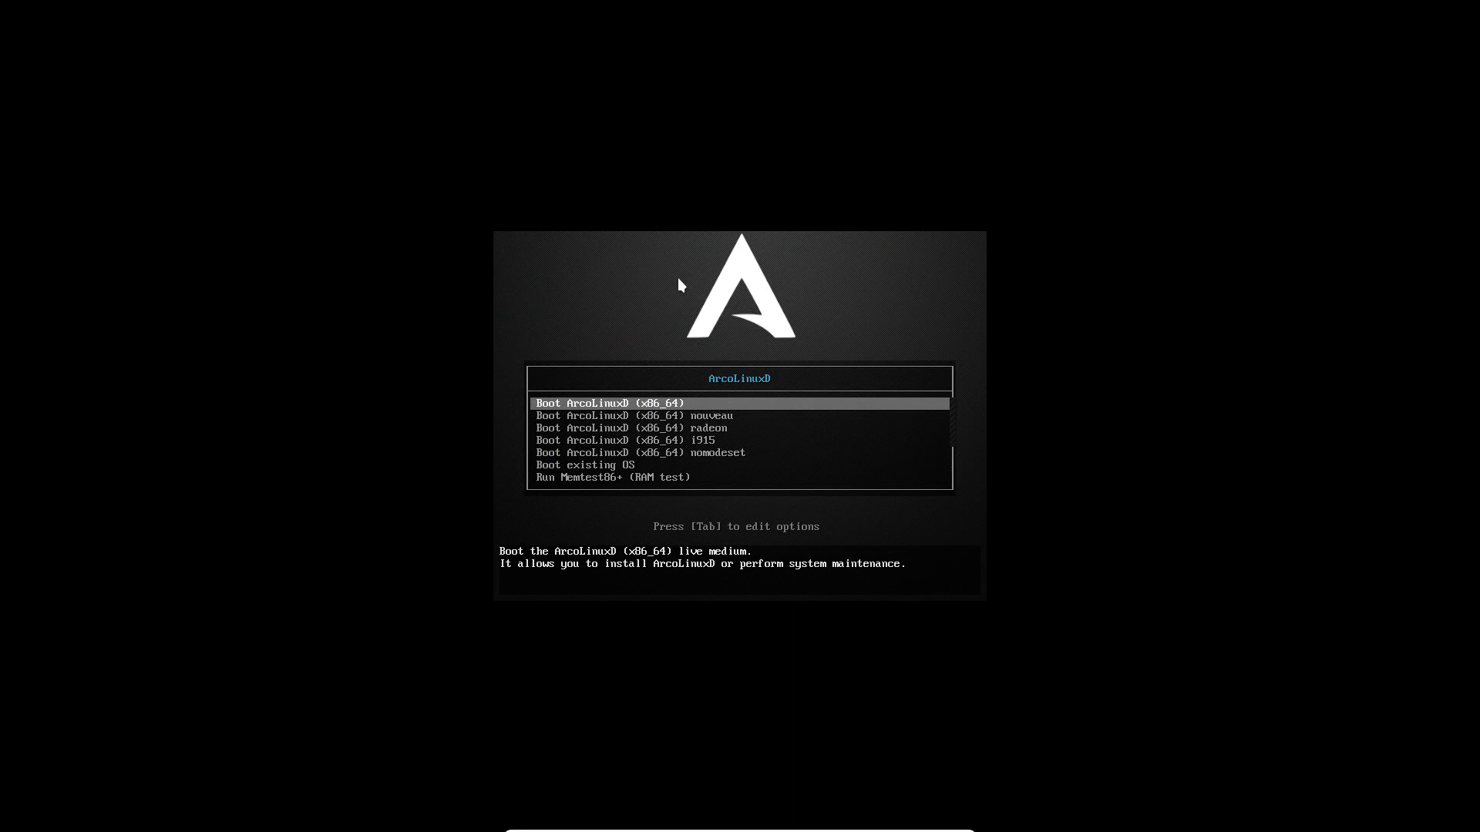
pyautogui.press('Return')
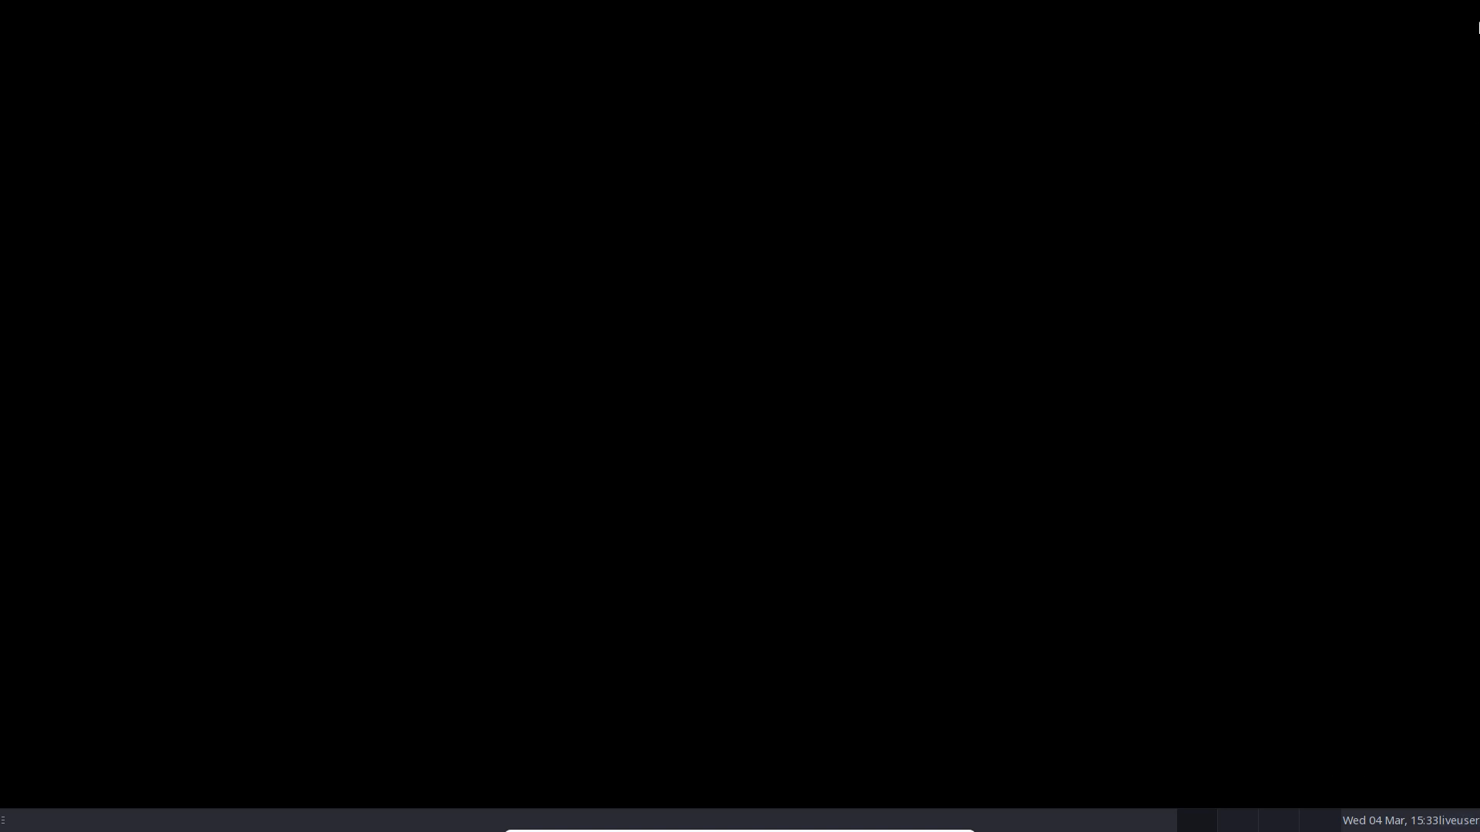
pyautogui.moveTo(1, 1)
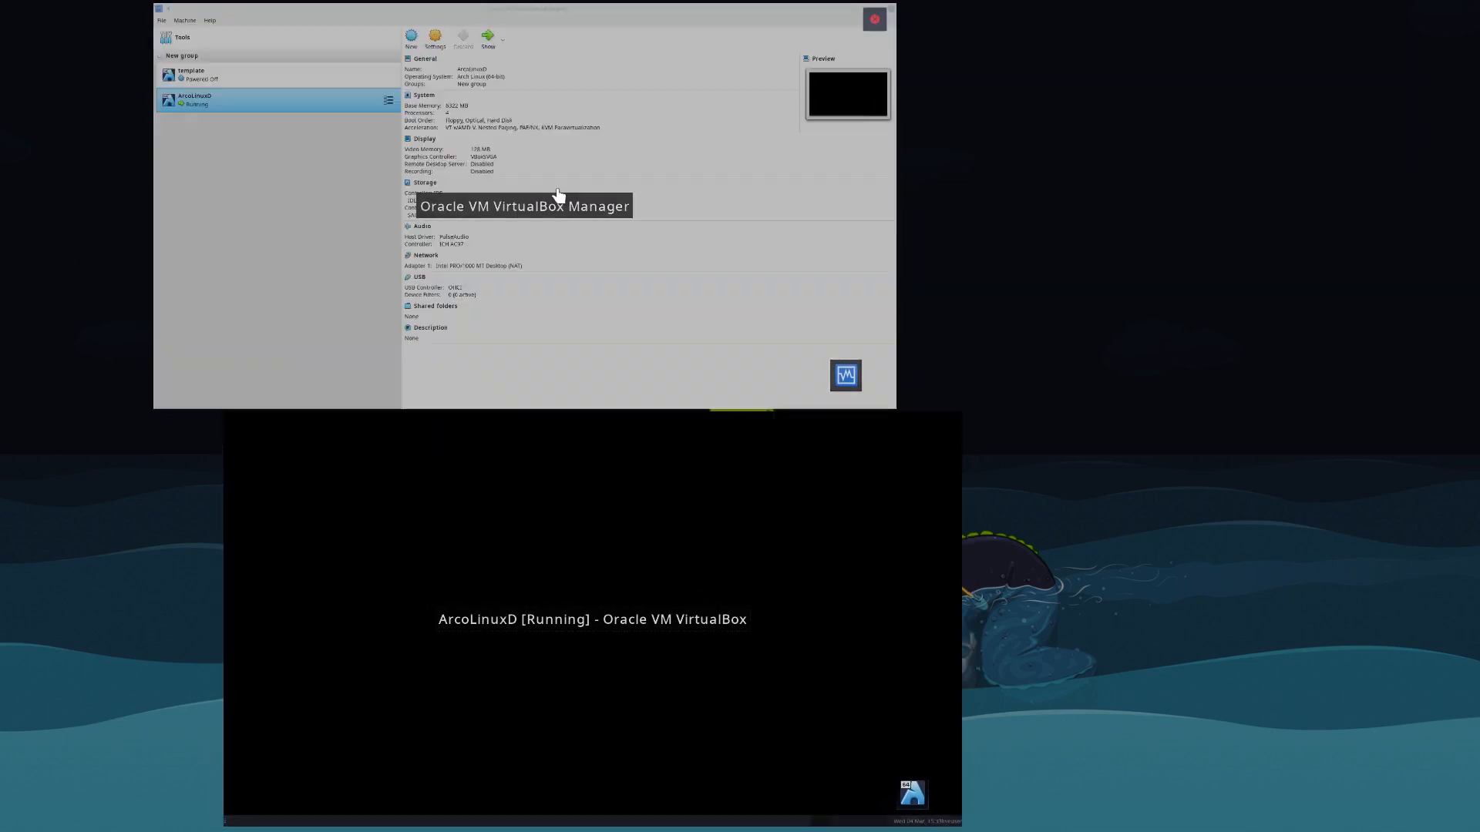
# Step: Confirm /dev/sda shows 20.00 GiB unallocated in GParted, then close GParted
pyautogui.click(497, 544)
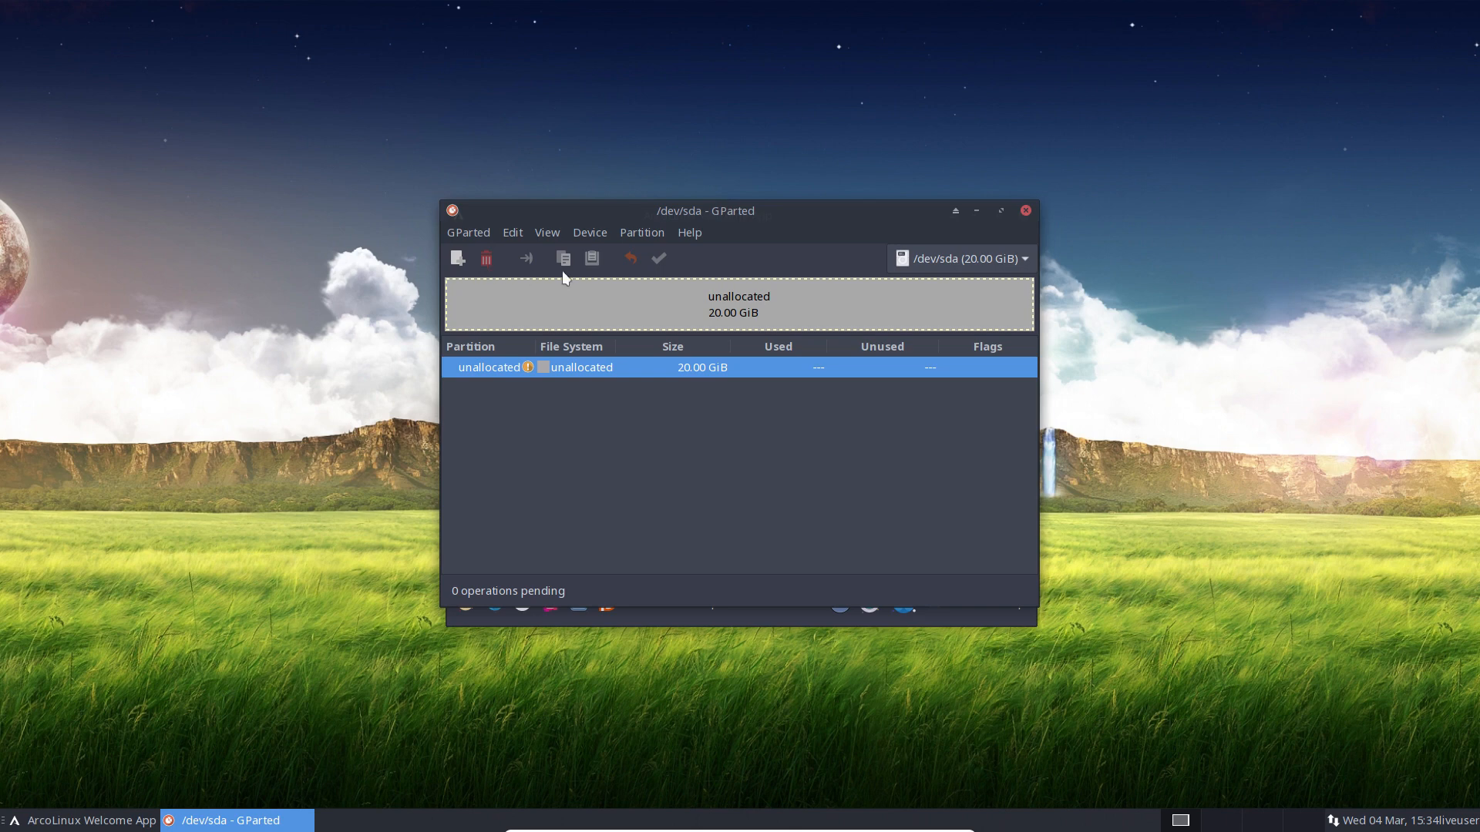
pyautogui.click(1024, 211)
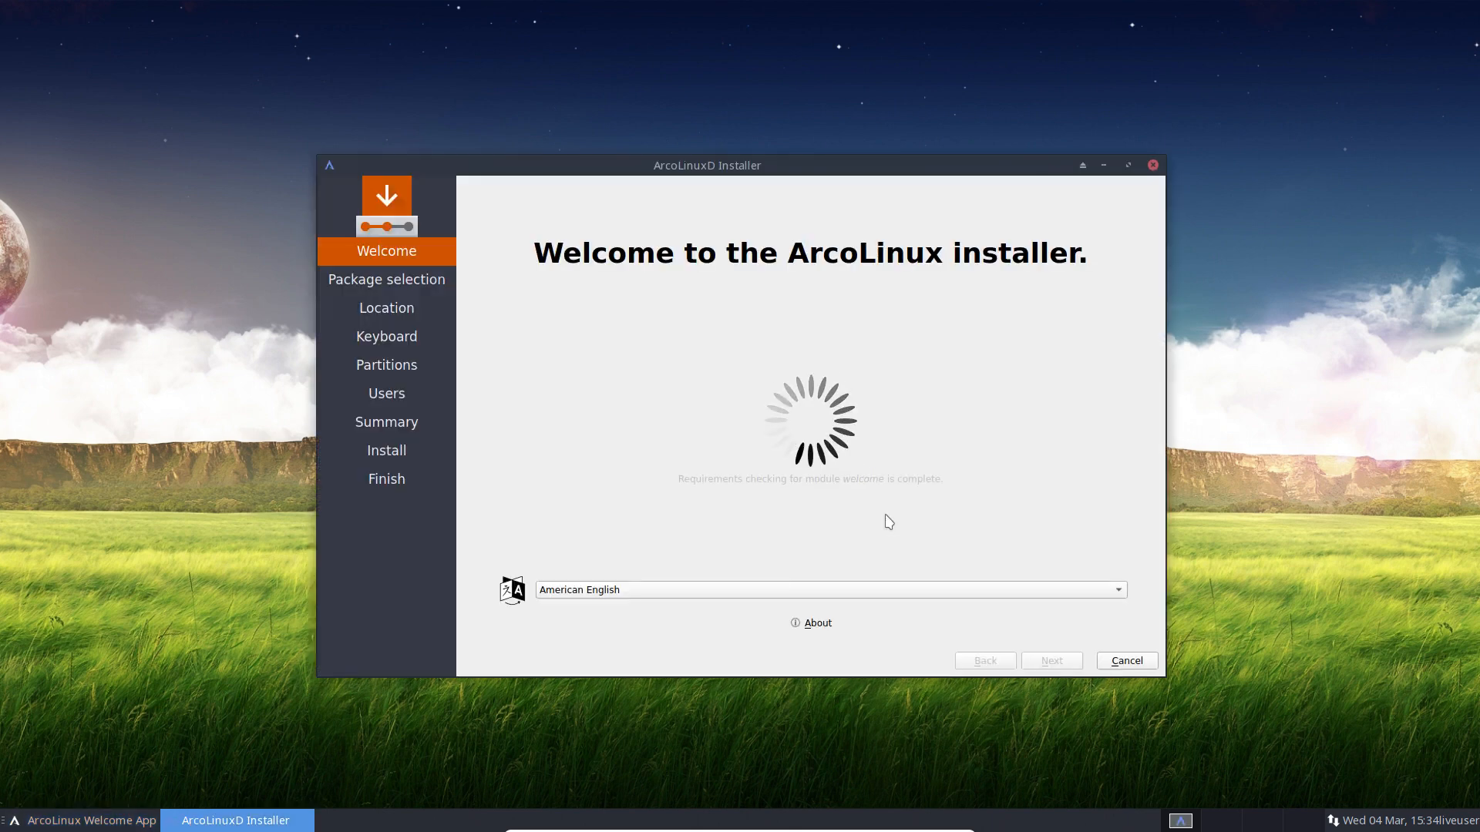
pyautogui.click(818, 624)
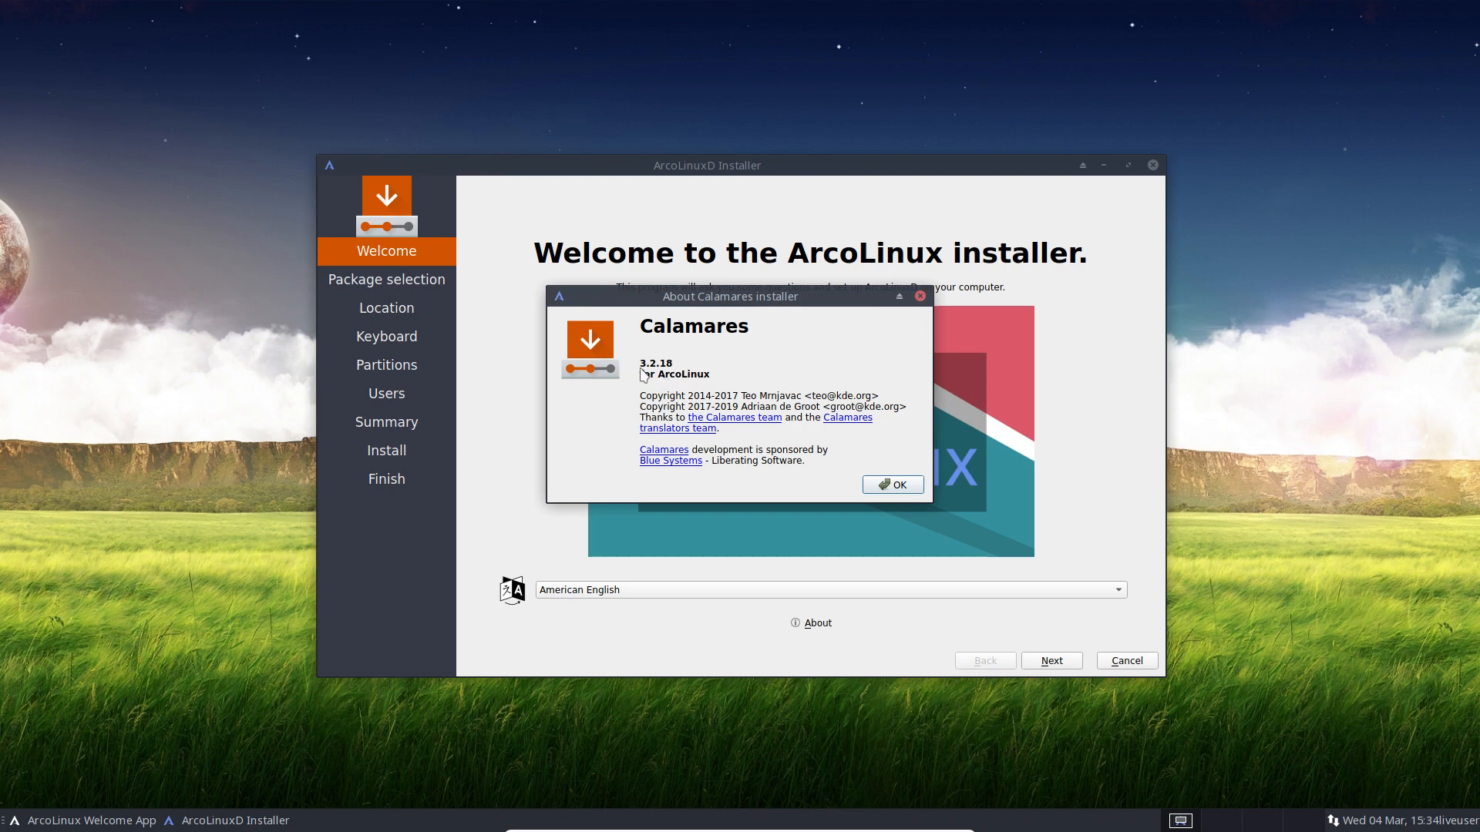
pyautogui.click(910, 490)
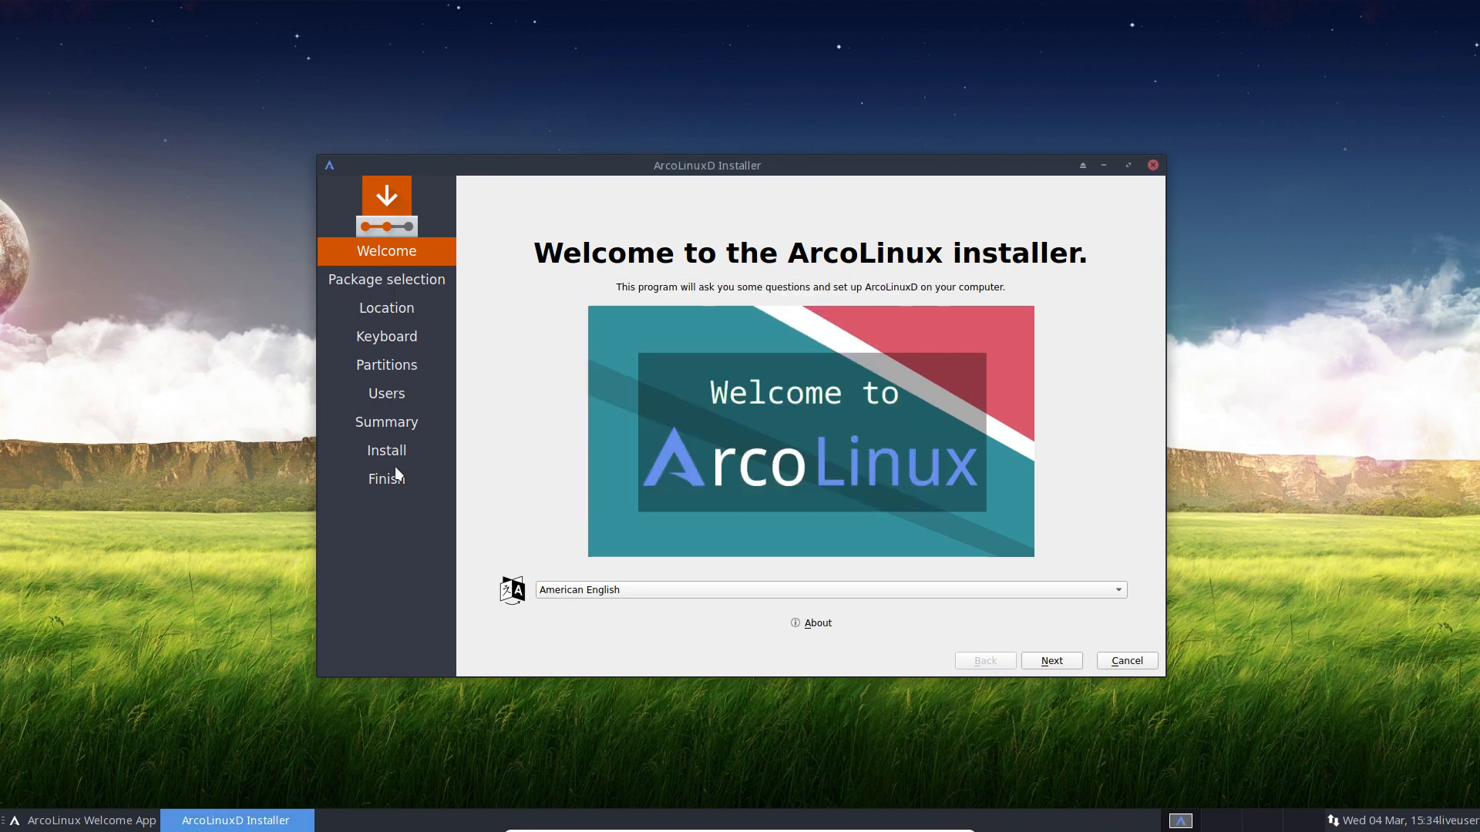
pyautogui.click(632, 590)
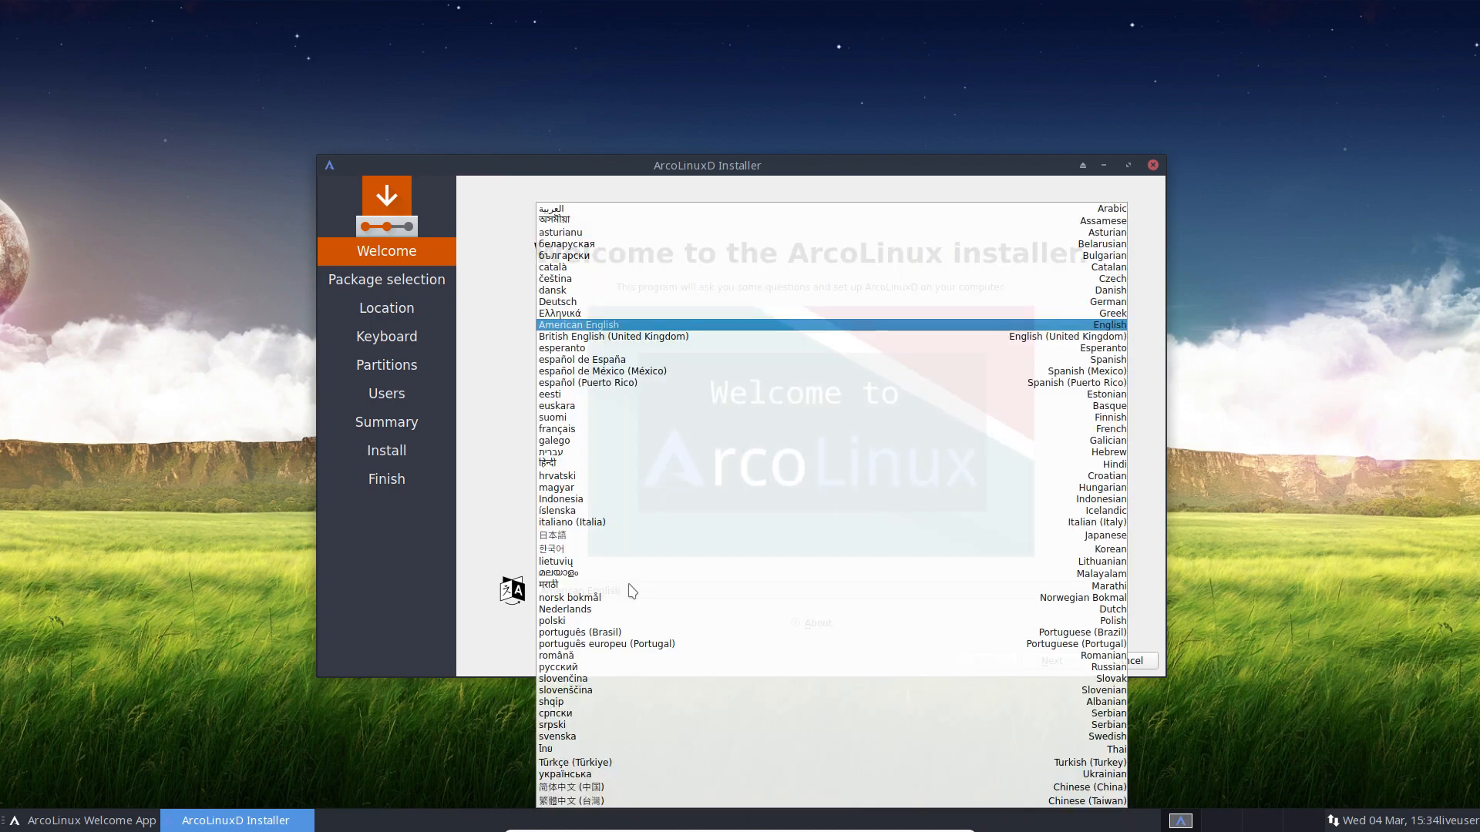
pyautogui.click(473, 551)
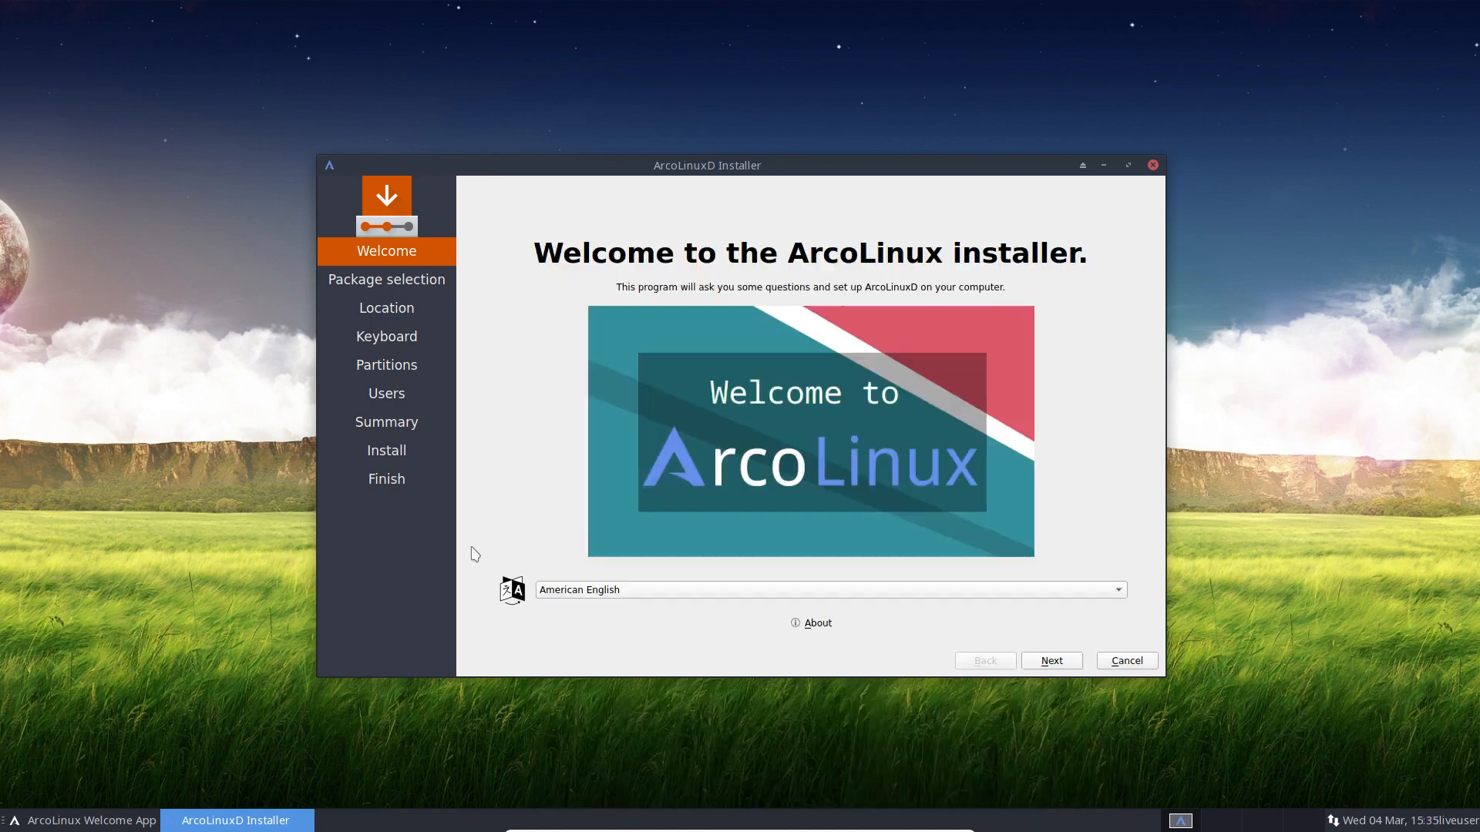
pyautogui.click(585, 600)
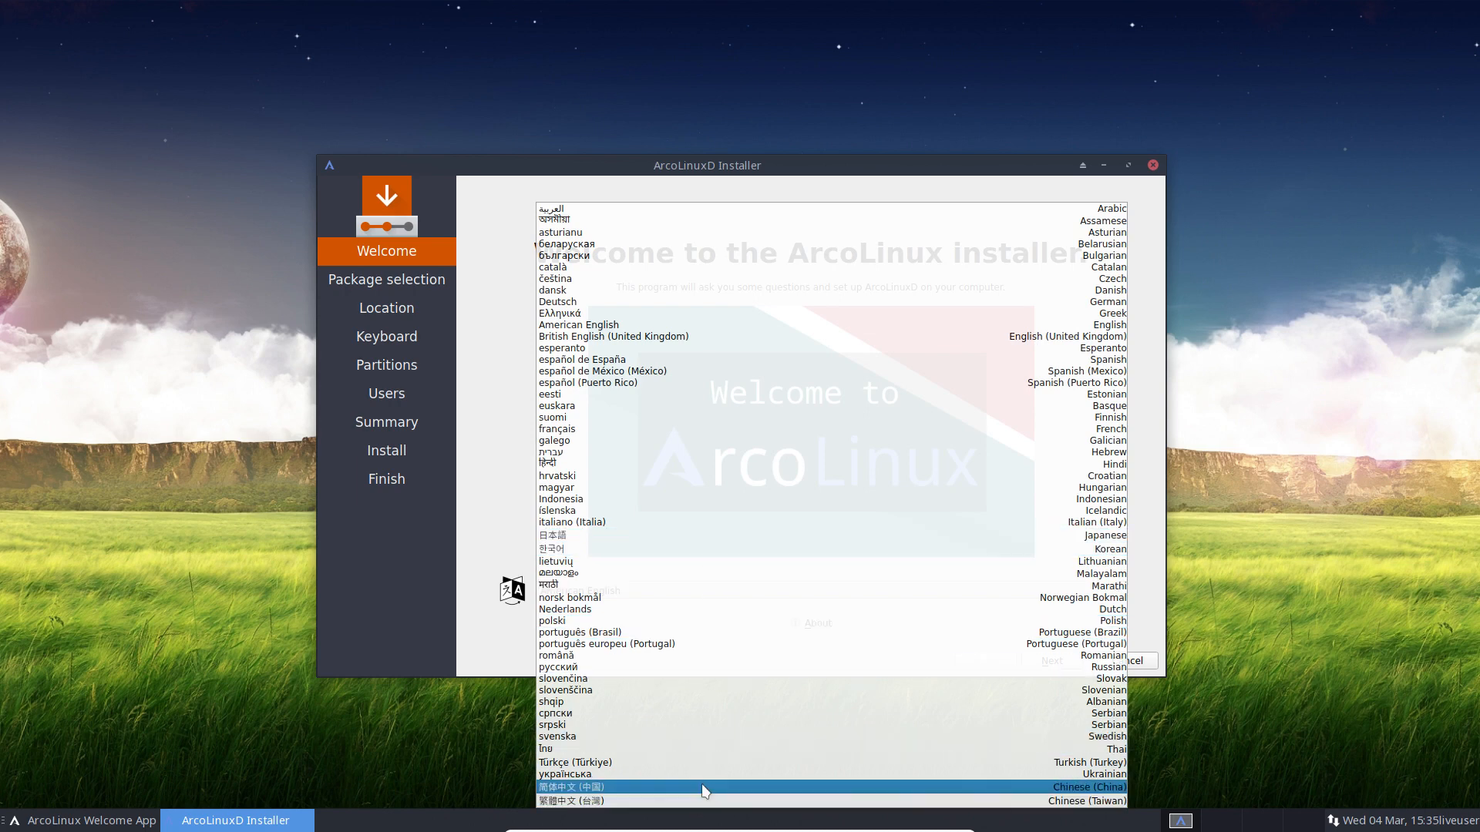
pyautogui.click(455, 528)
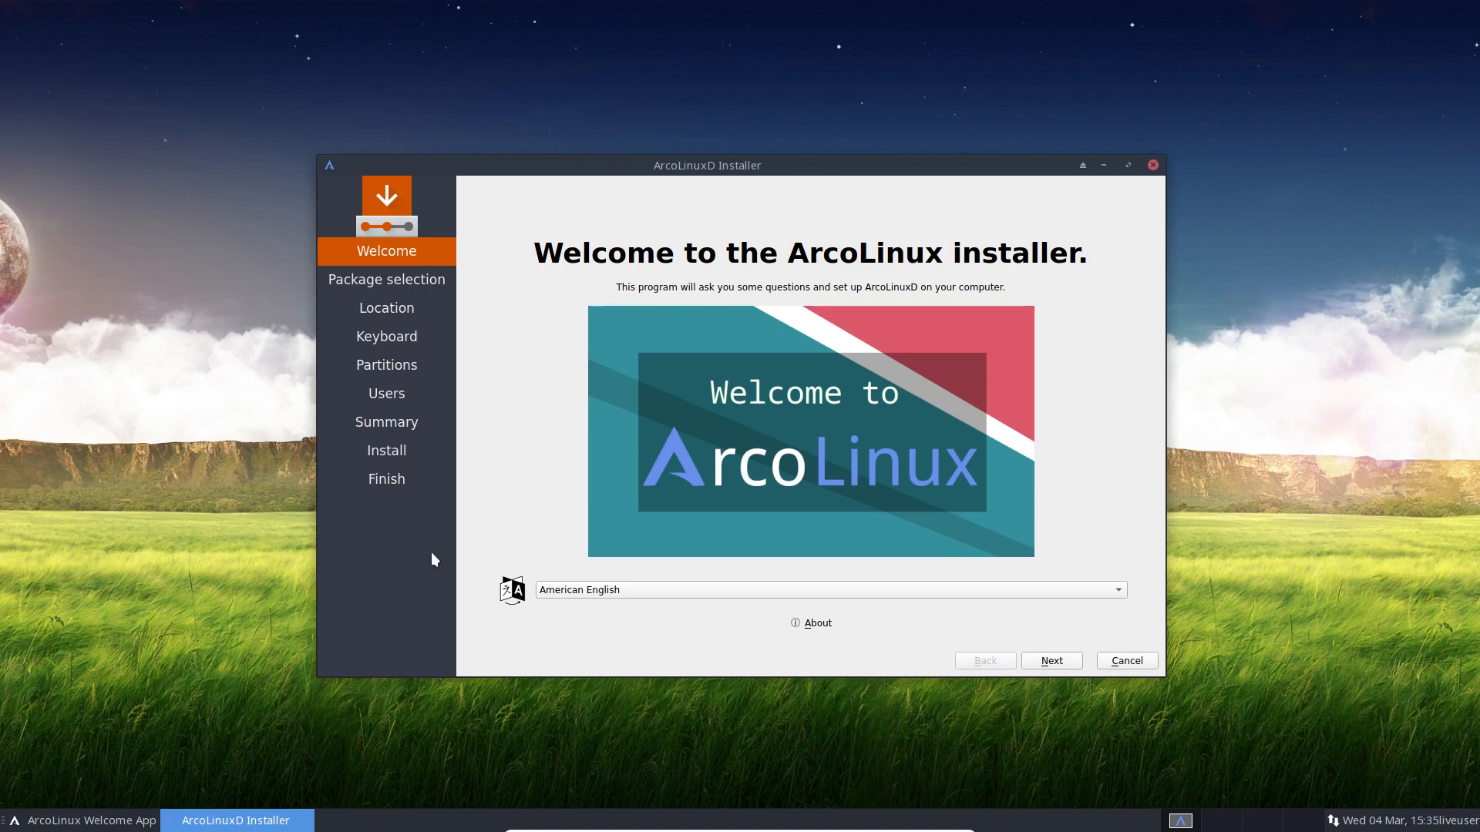
pyautogui.click(565, 593)
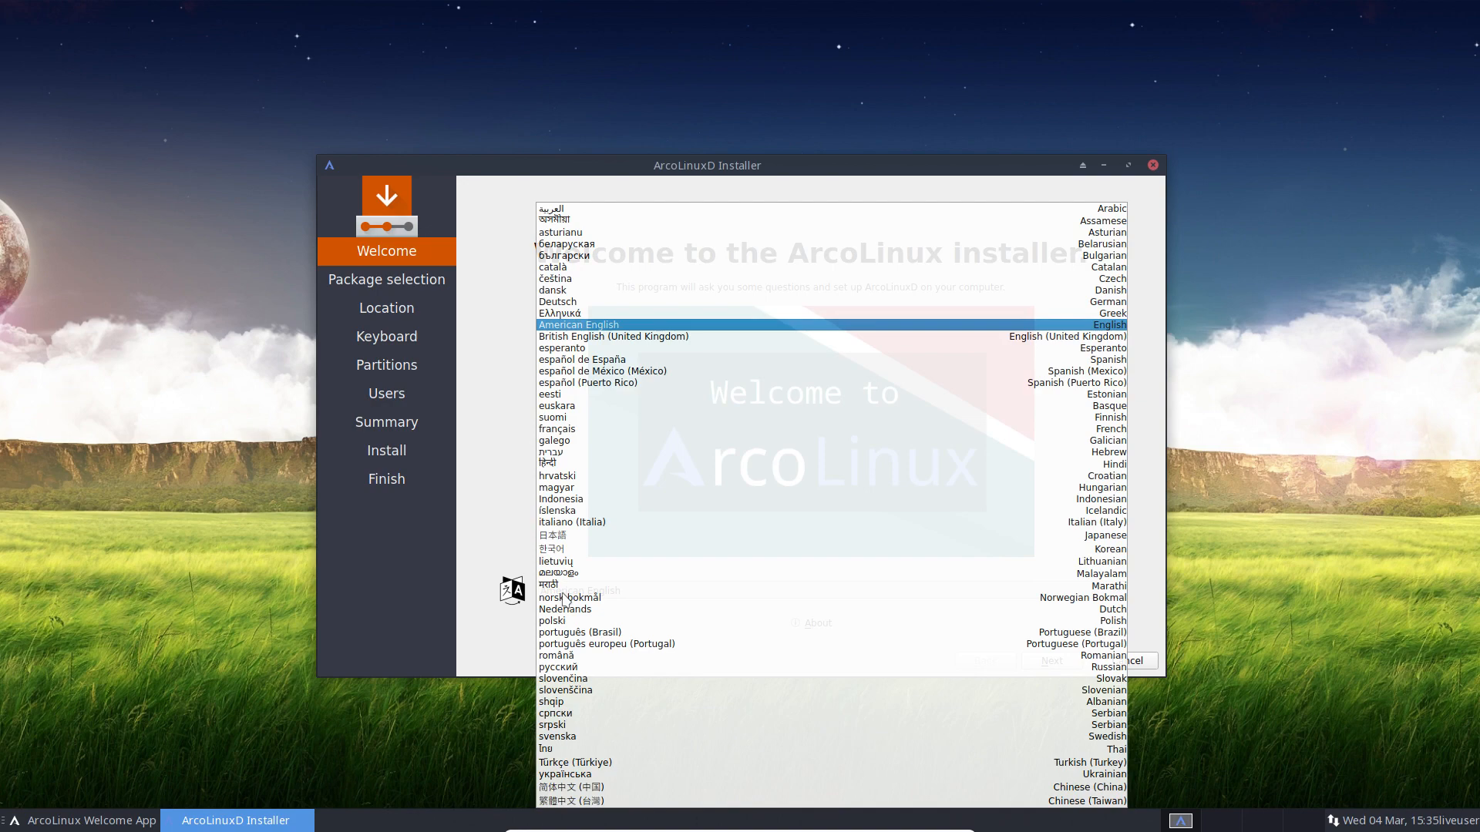
pyautogui.click(506, 518)
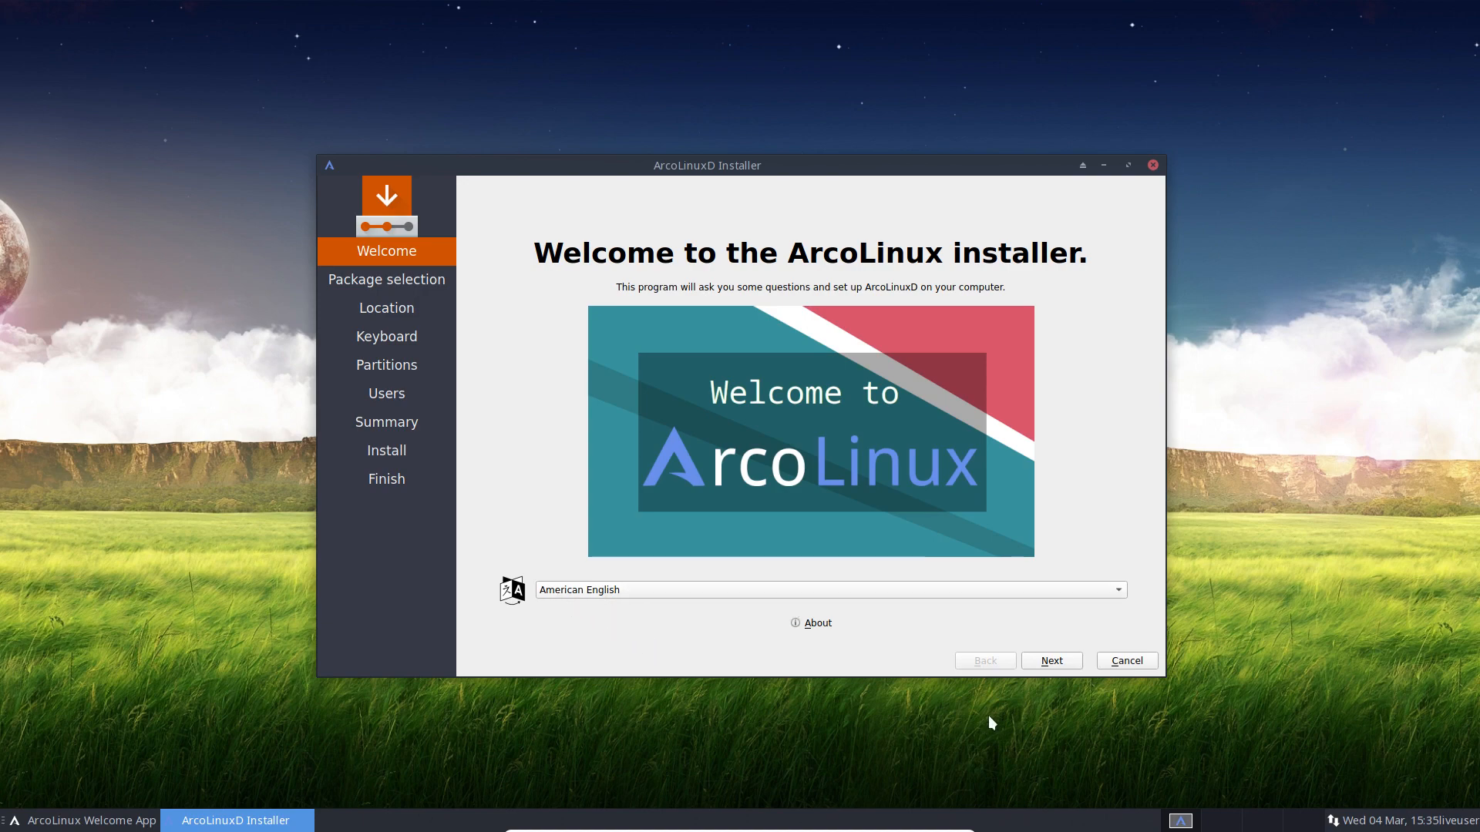
# Step: Advance to Package selection and stretch the installer window to the full screen height
pyautogui.click(1061, 666)
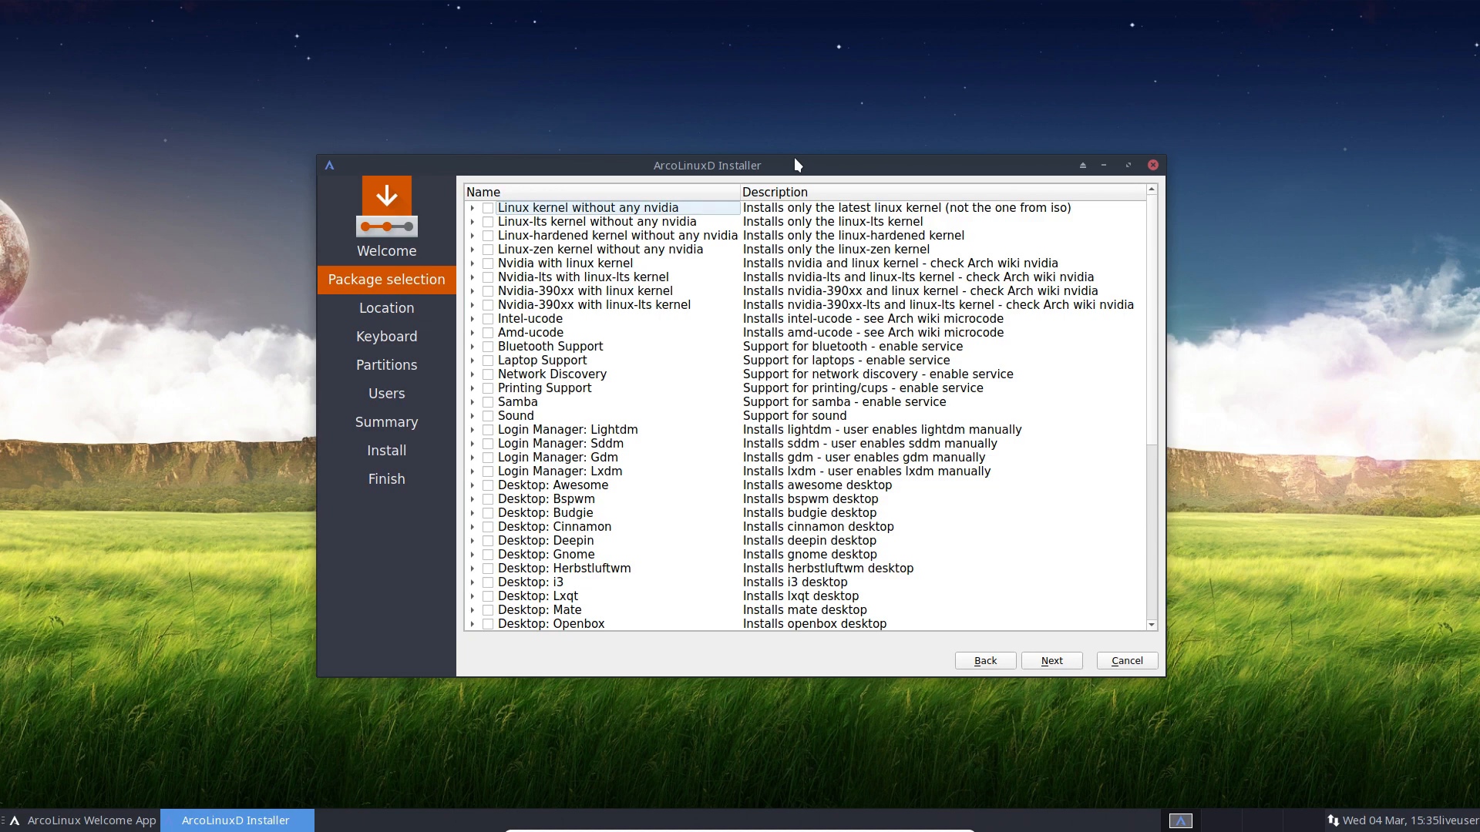
pyautogui.moveTo(796, 160); pyautogui.dragTo(796, 2)
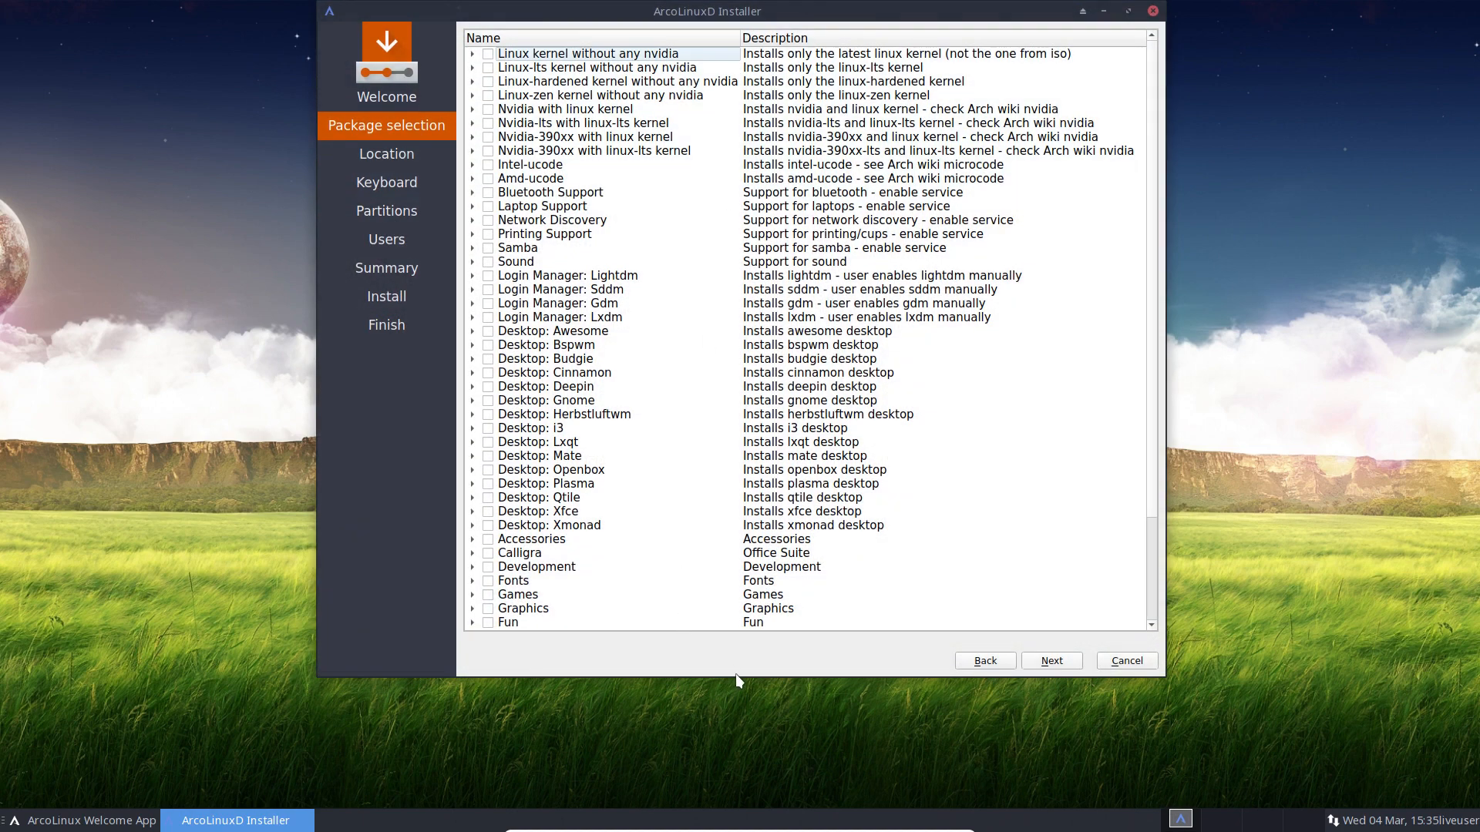
pyautogui.moveTo(735, 675); pyautogui.dragTo(740, 831)
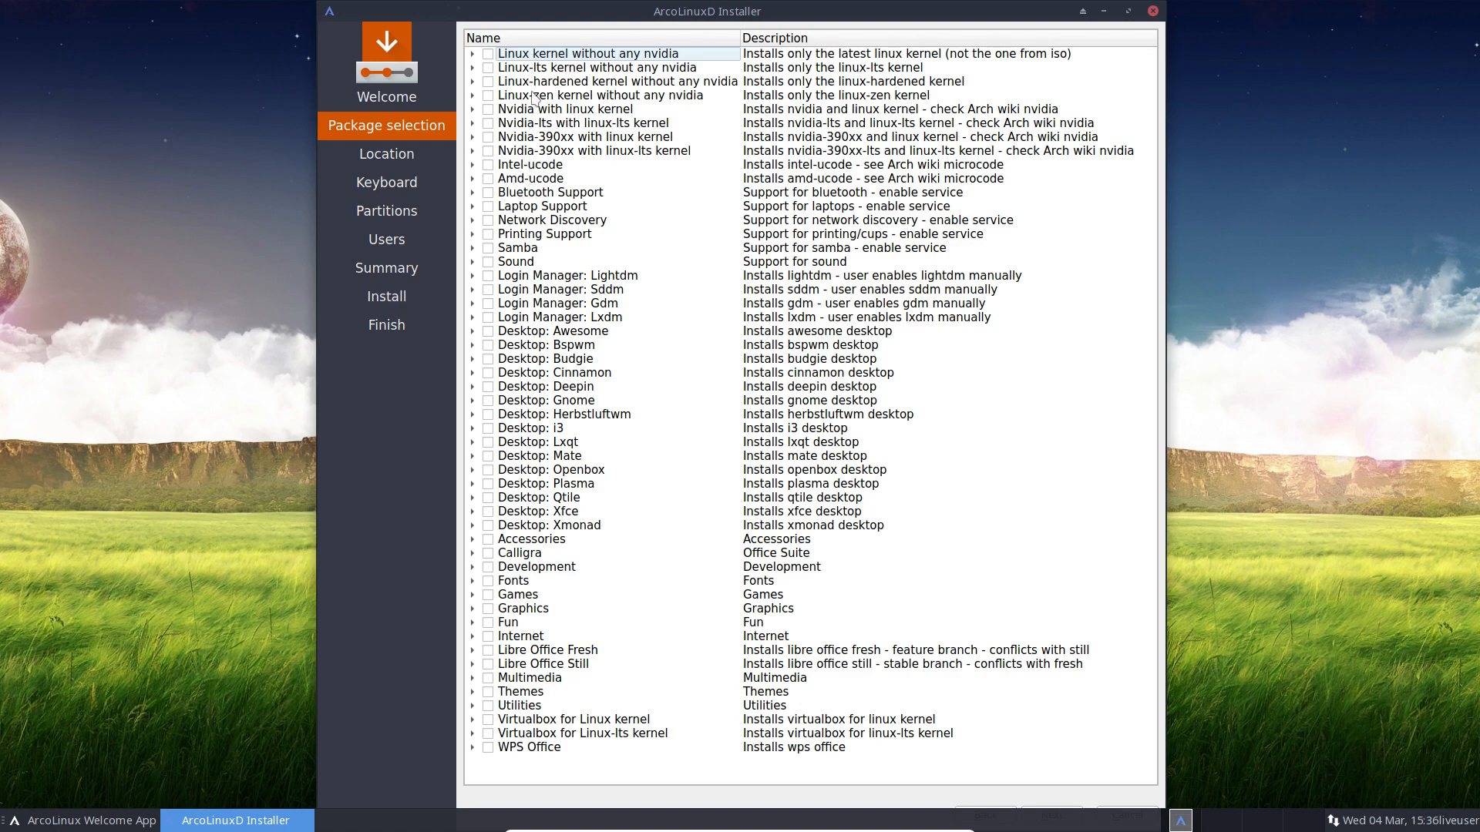
pyautogui.click(491, 56)
pyautogui.click(1333, 819)
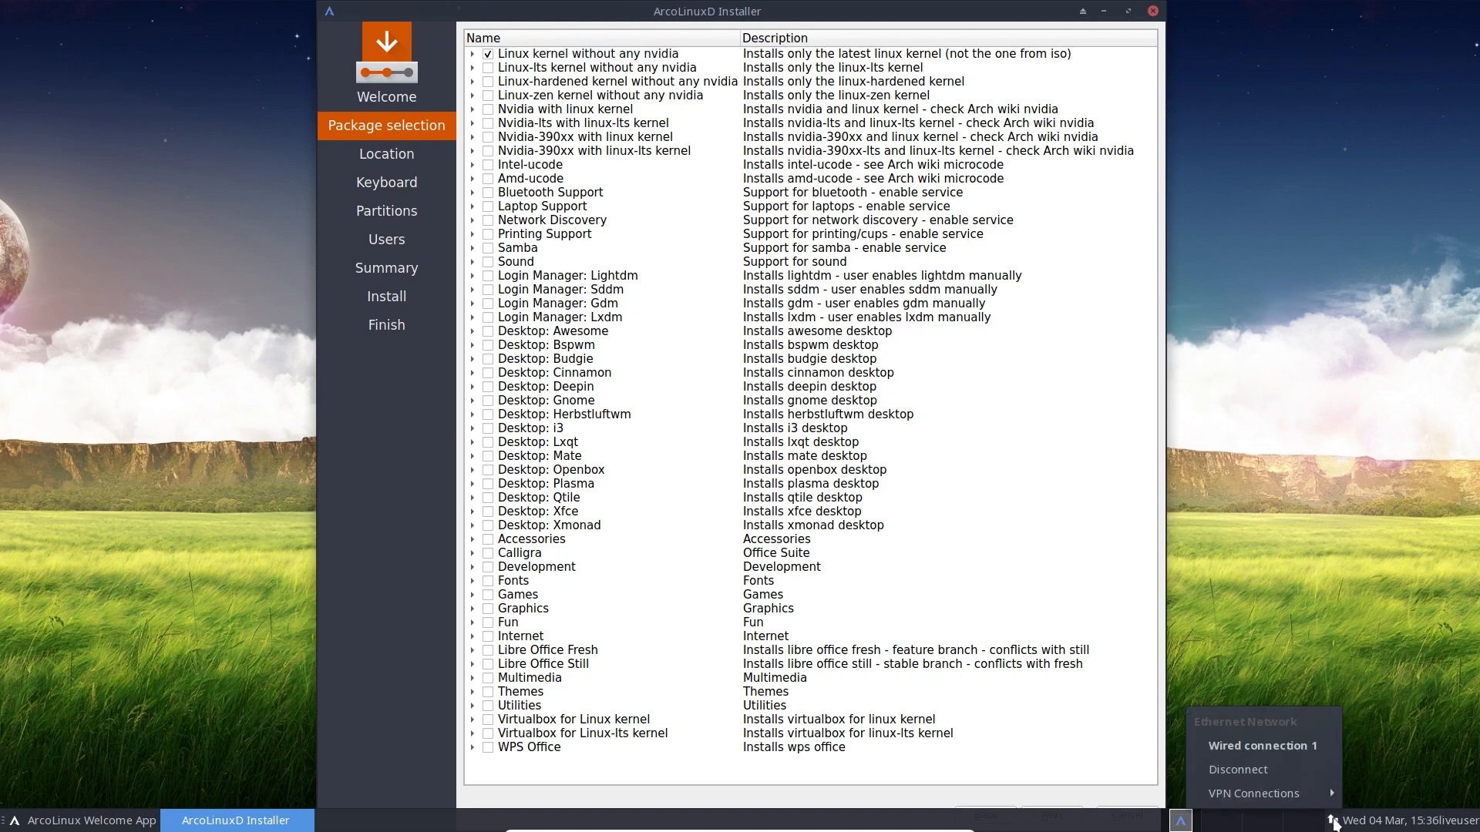
pyautogui.click(1302, 629)
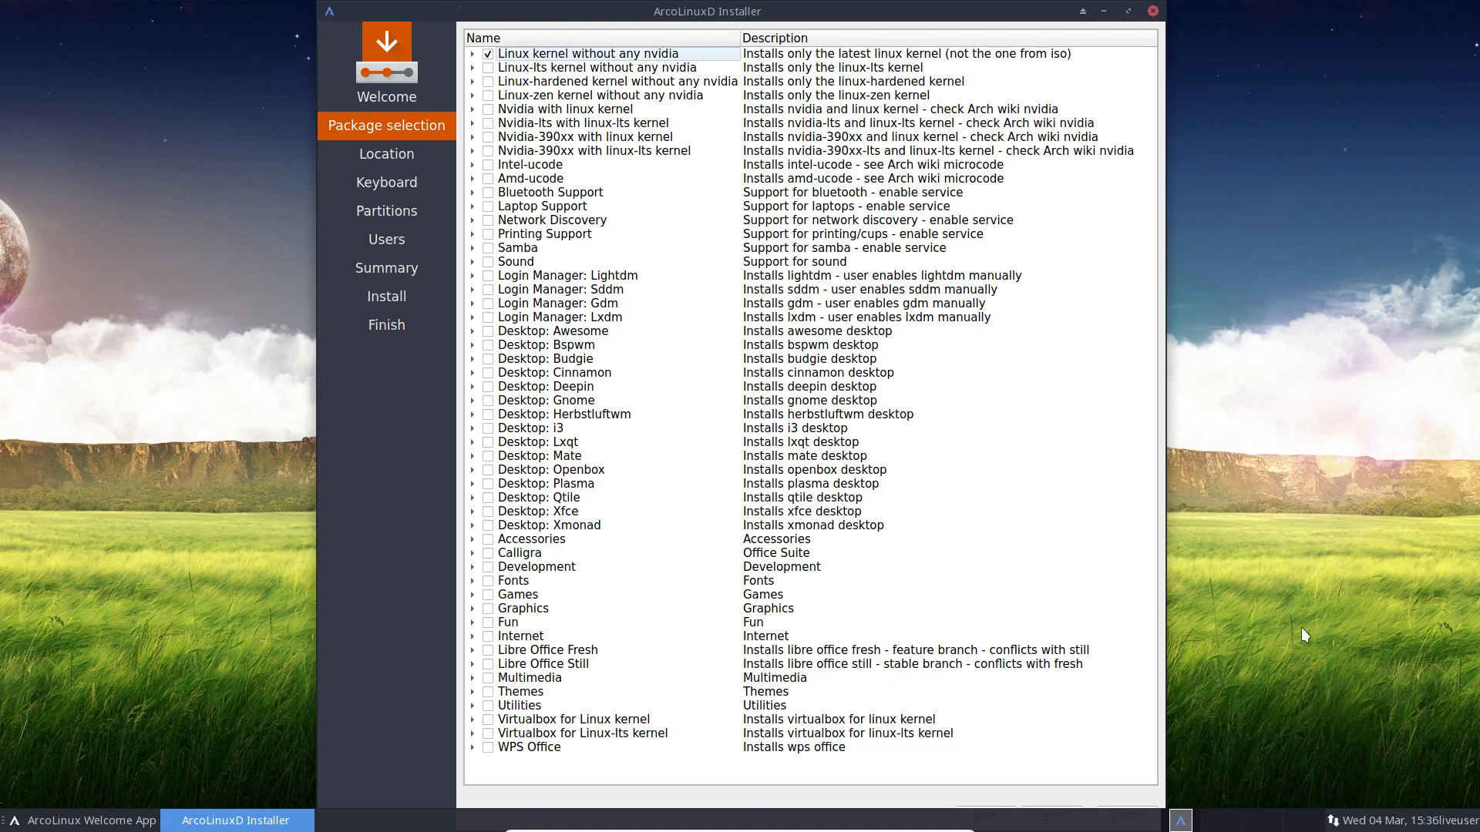
pyautogui.click(490, 58)
pyautogui.click(545, 70)
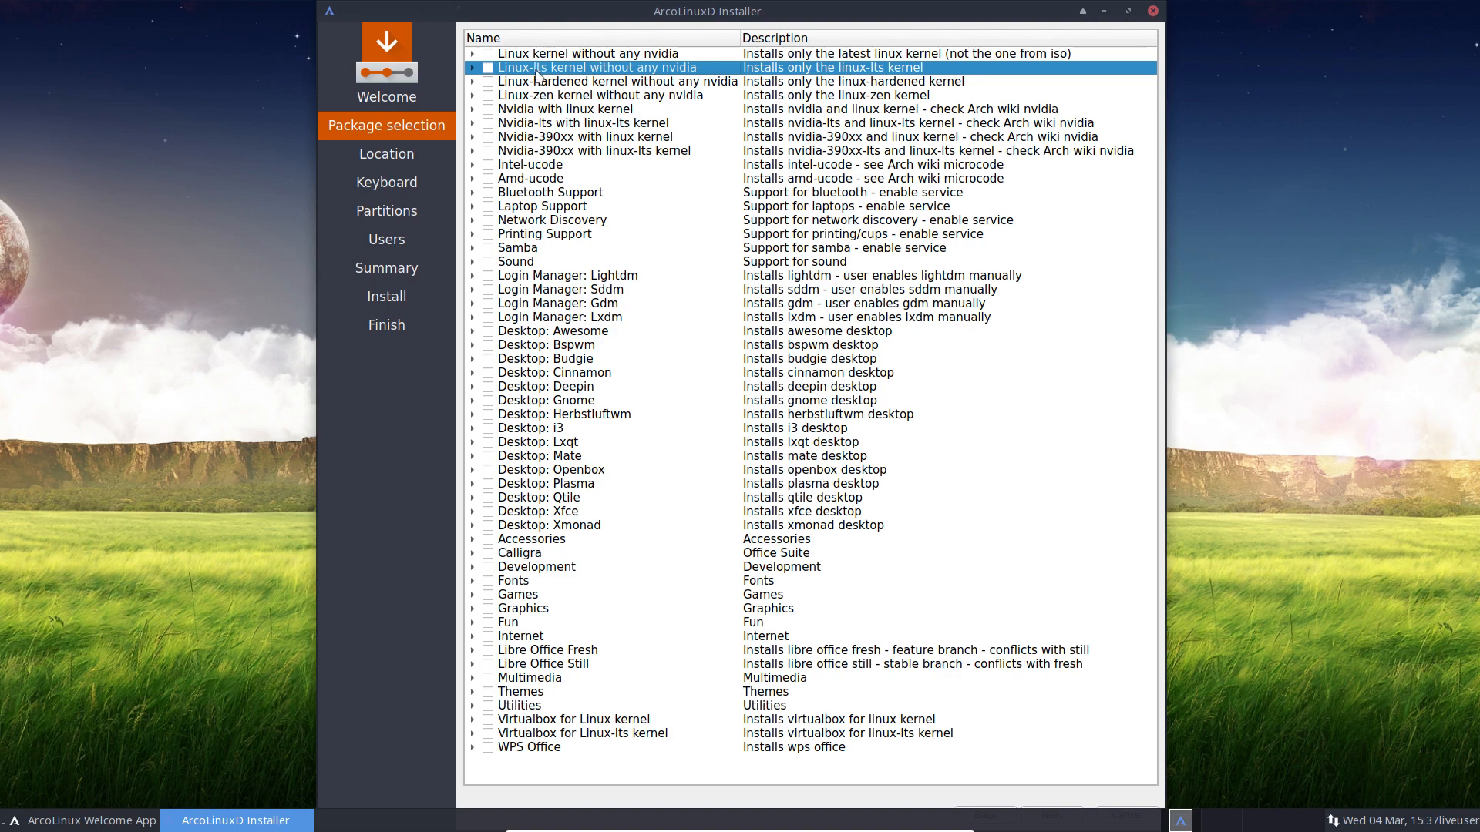
pyautogui.click(577, 83)
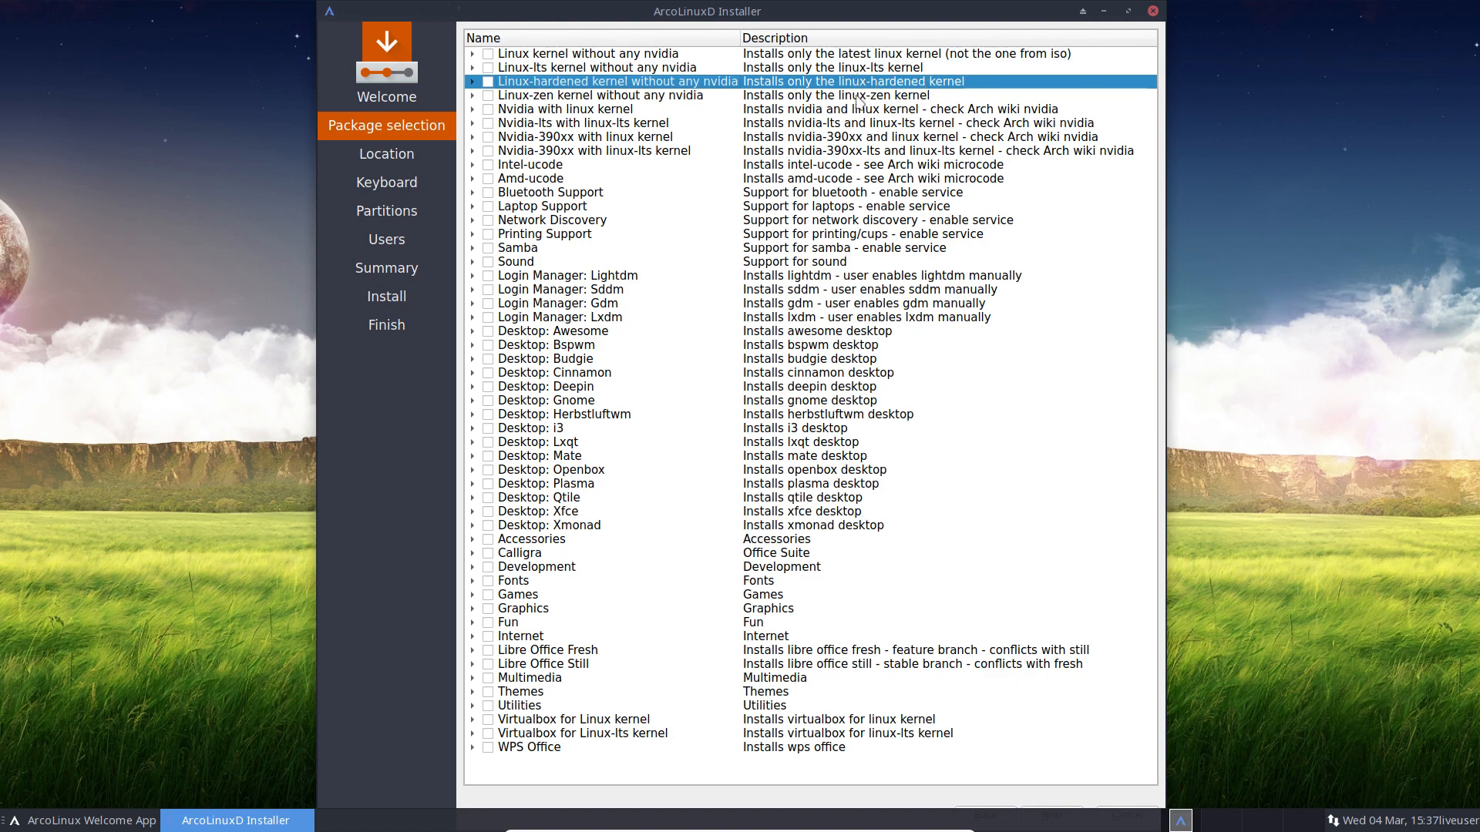
pyautogui.click(633, 98)
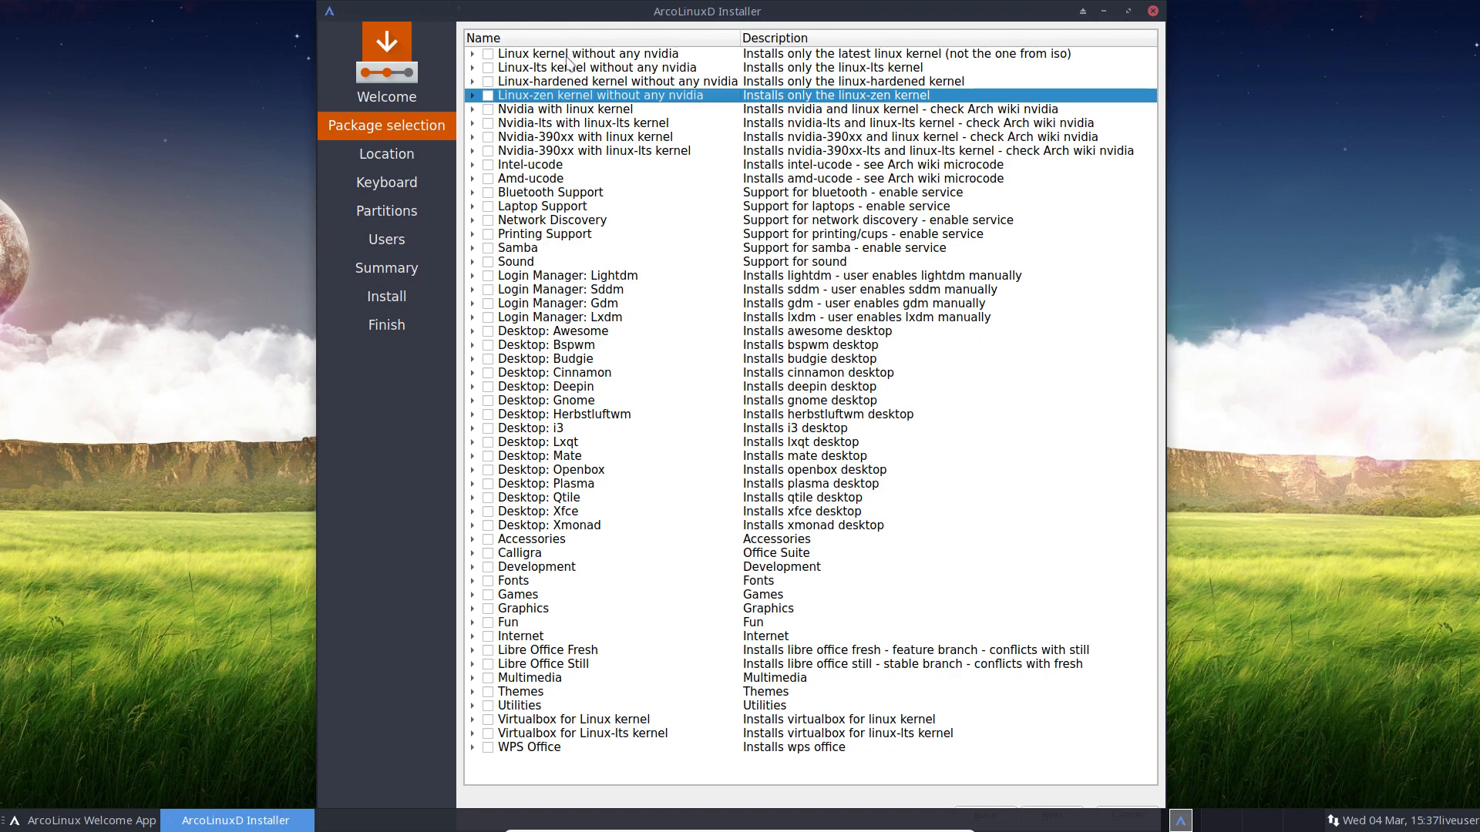
pyautogui.click(566, 56)
pyautogui.click(592, 98)
pyautogui.click(515, 112)
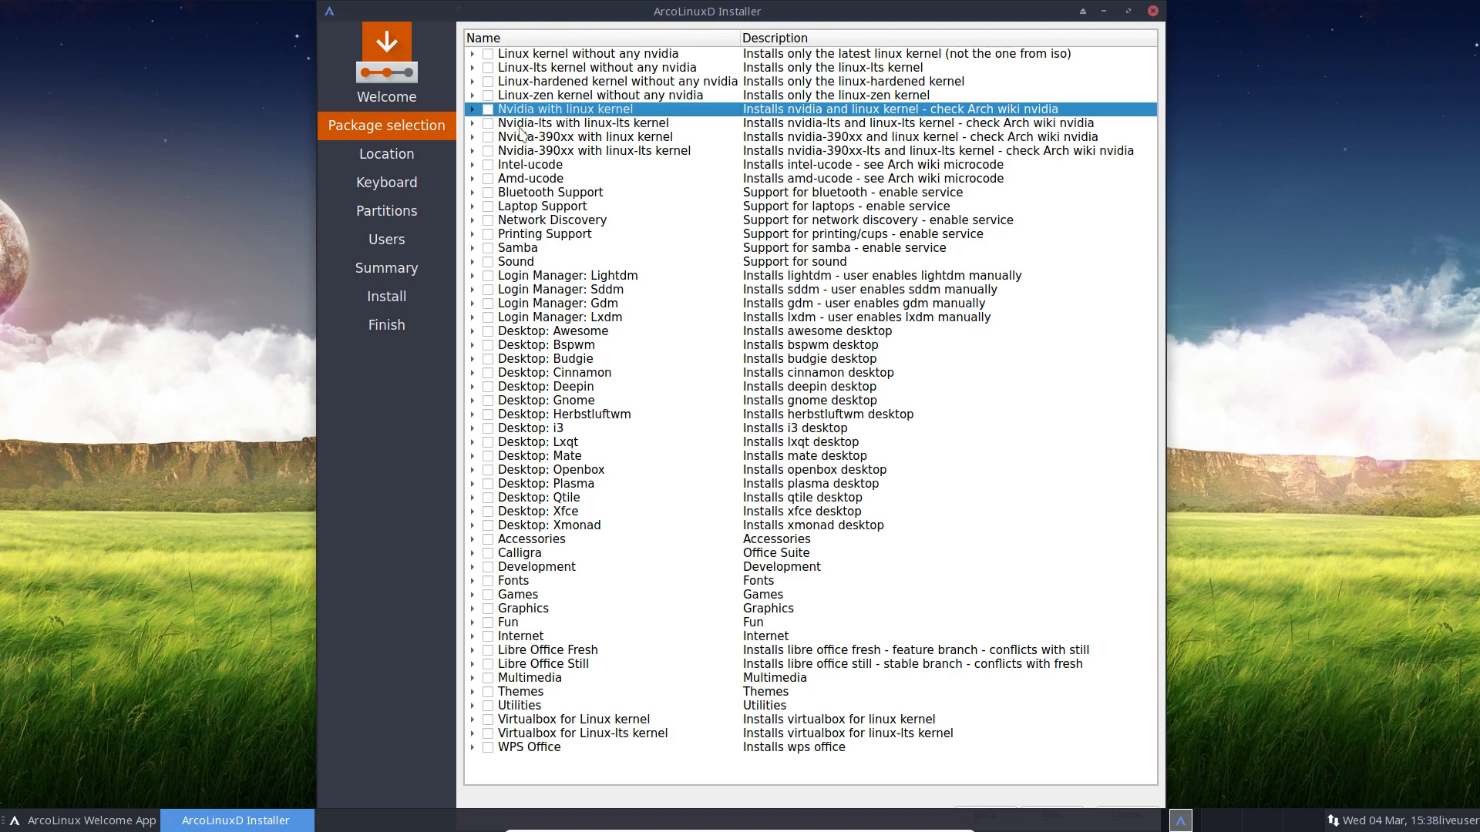
pyautogui.click(523, 125)
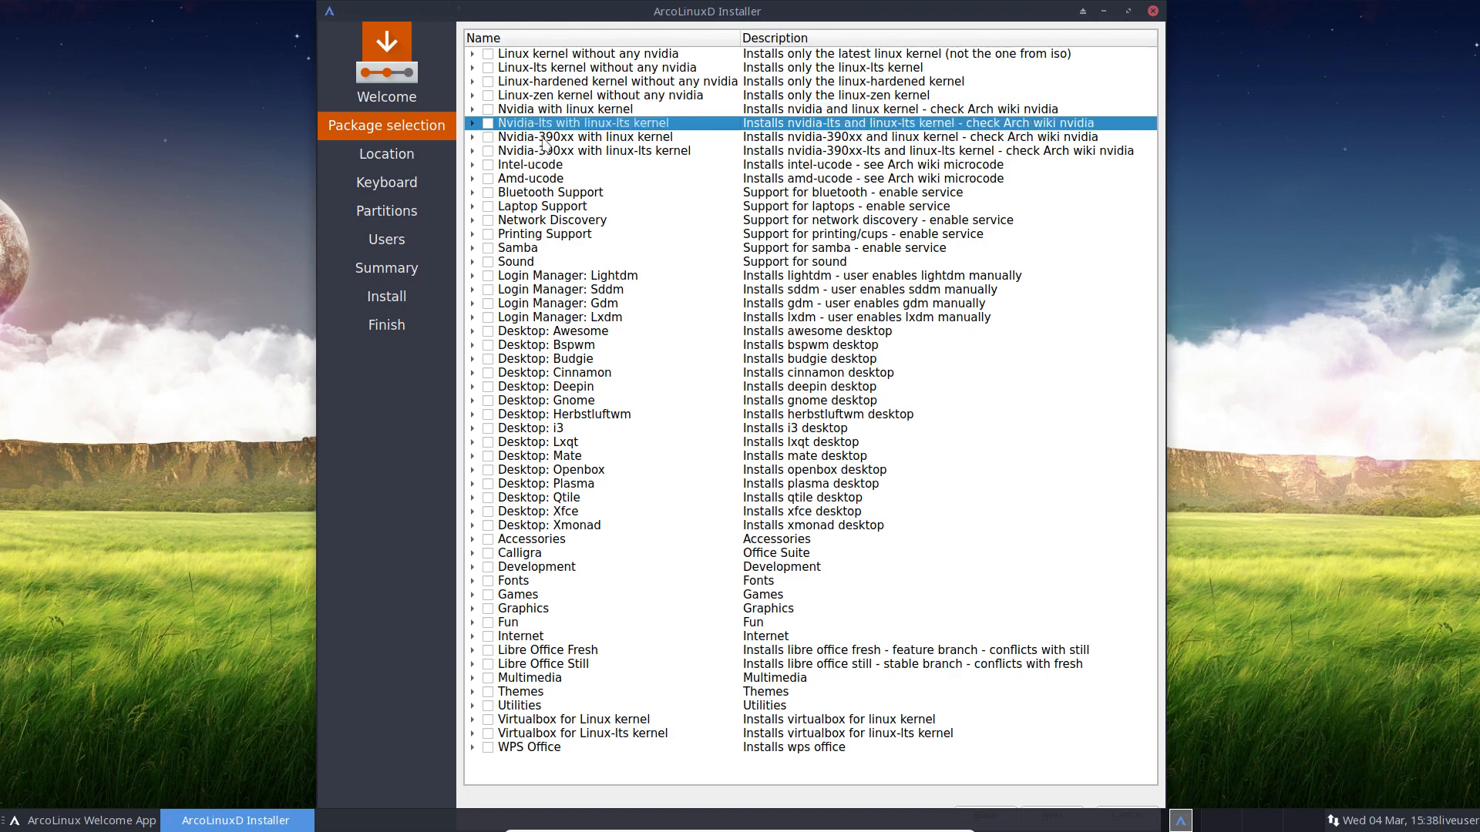
pyautogui.click(546, 140)
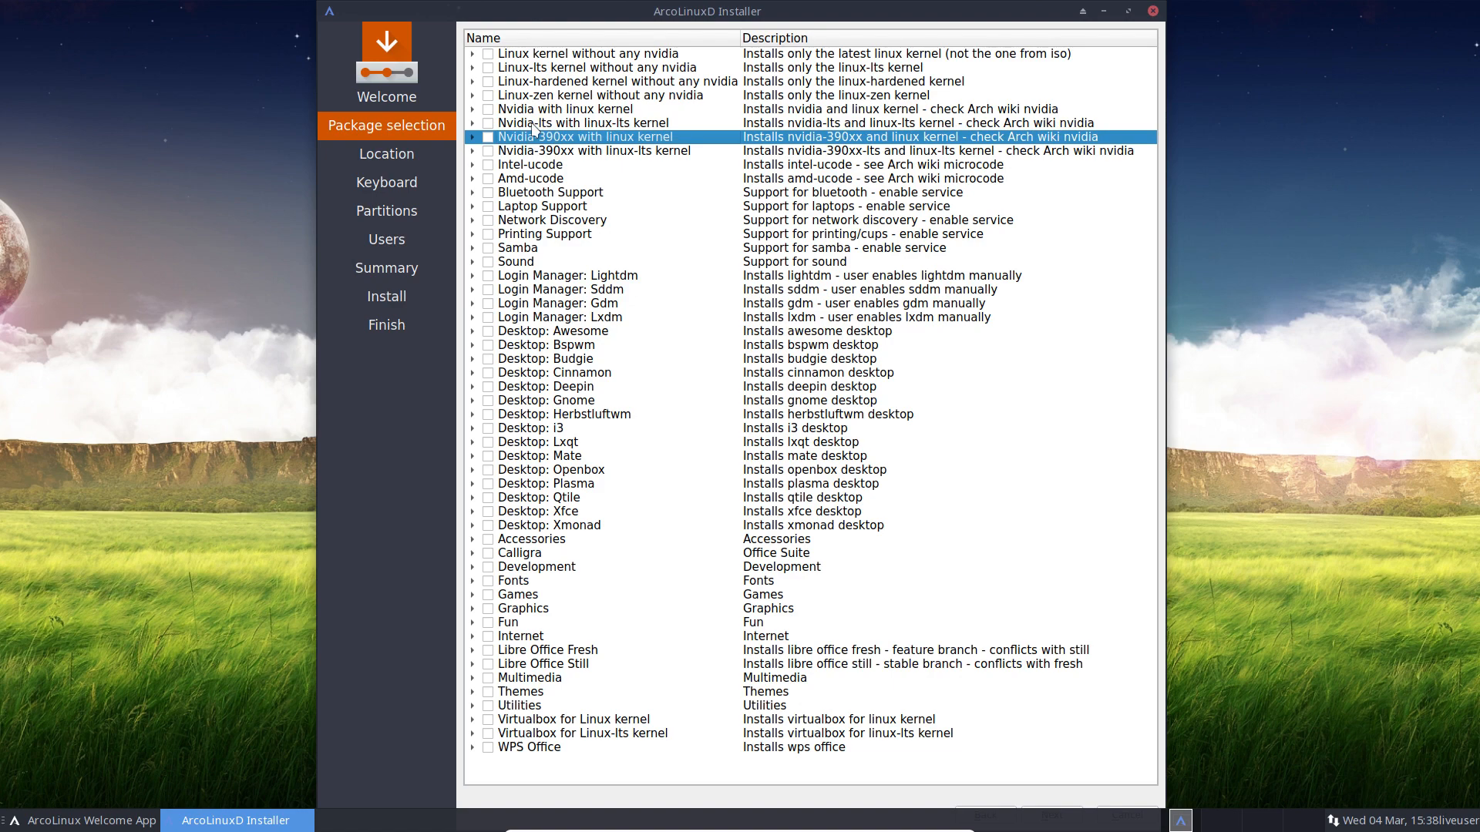
pyautogui.click(533, 125)
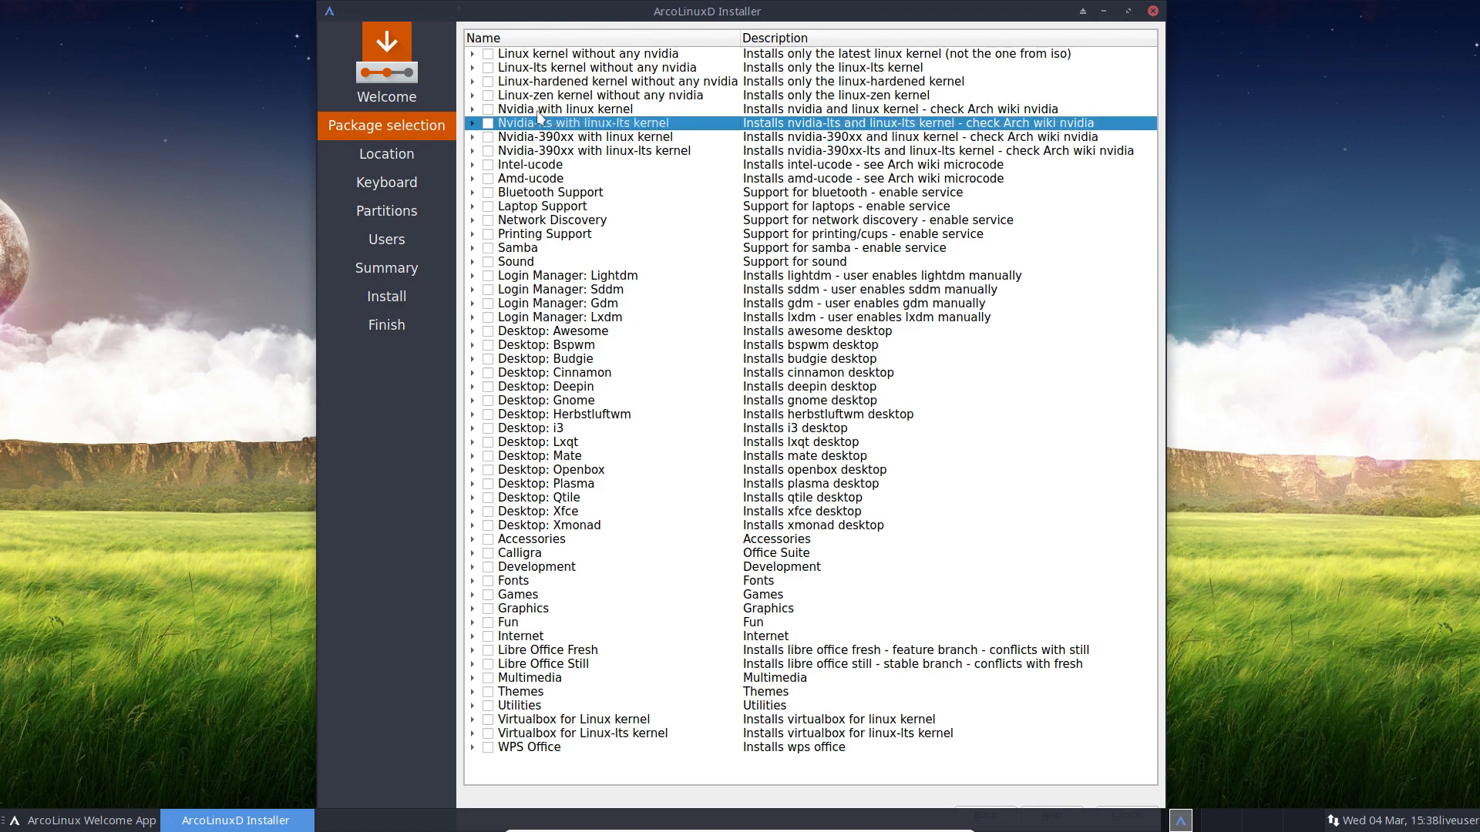
pyautogui.click(539, 112)
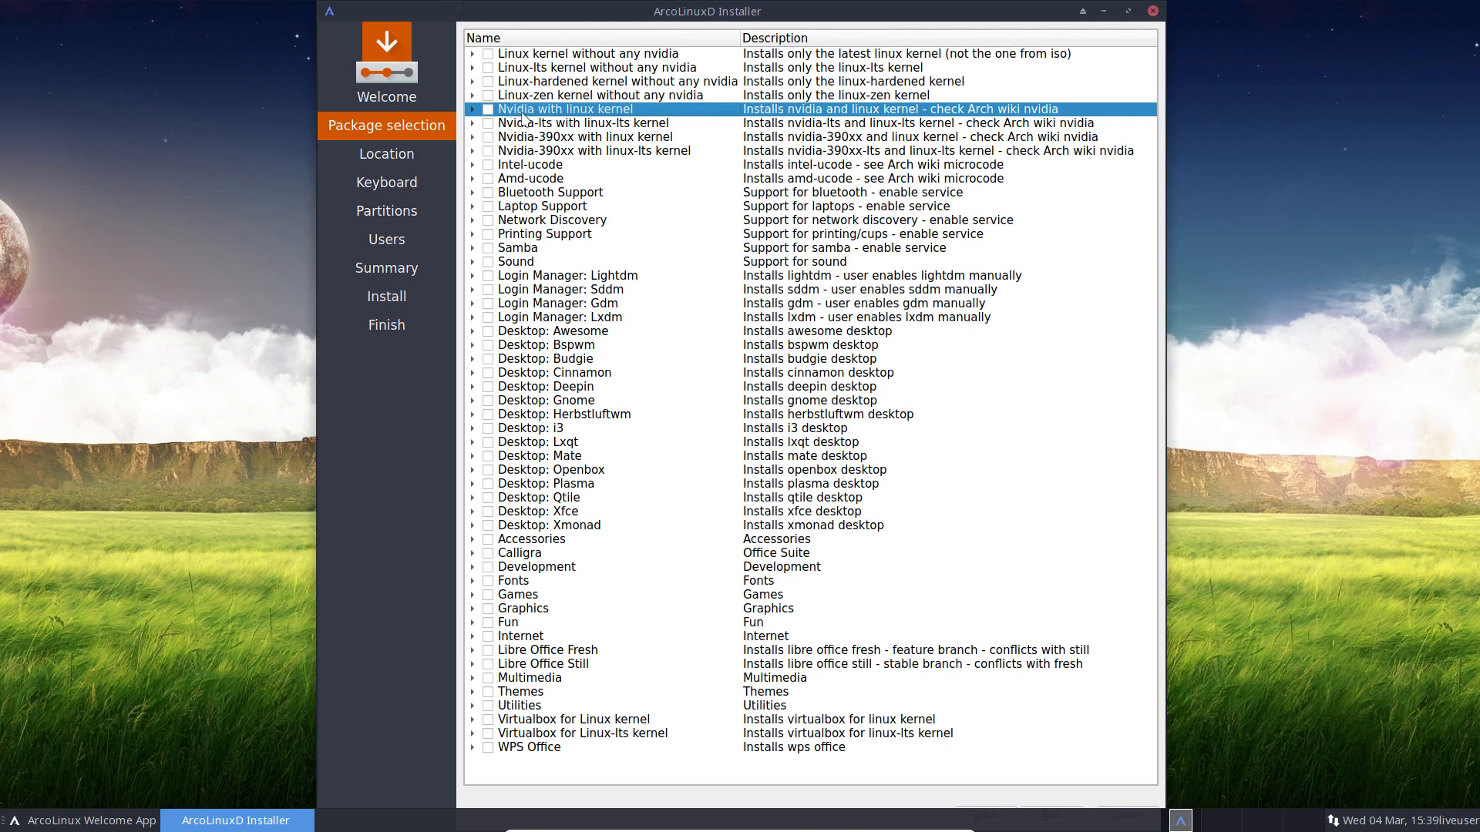
pyautogui.click(544, 166)
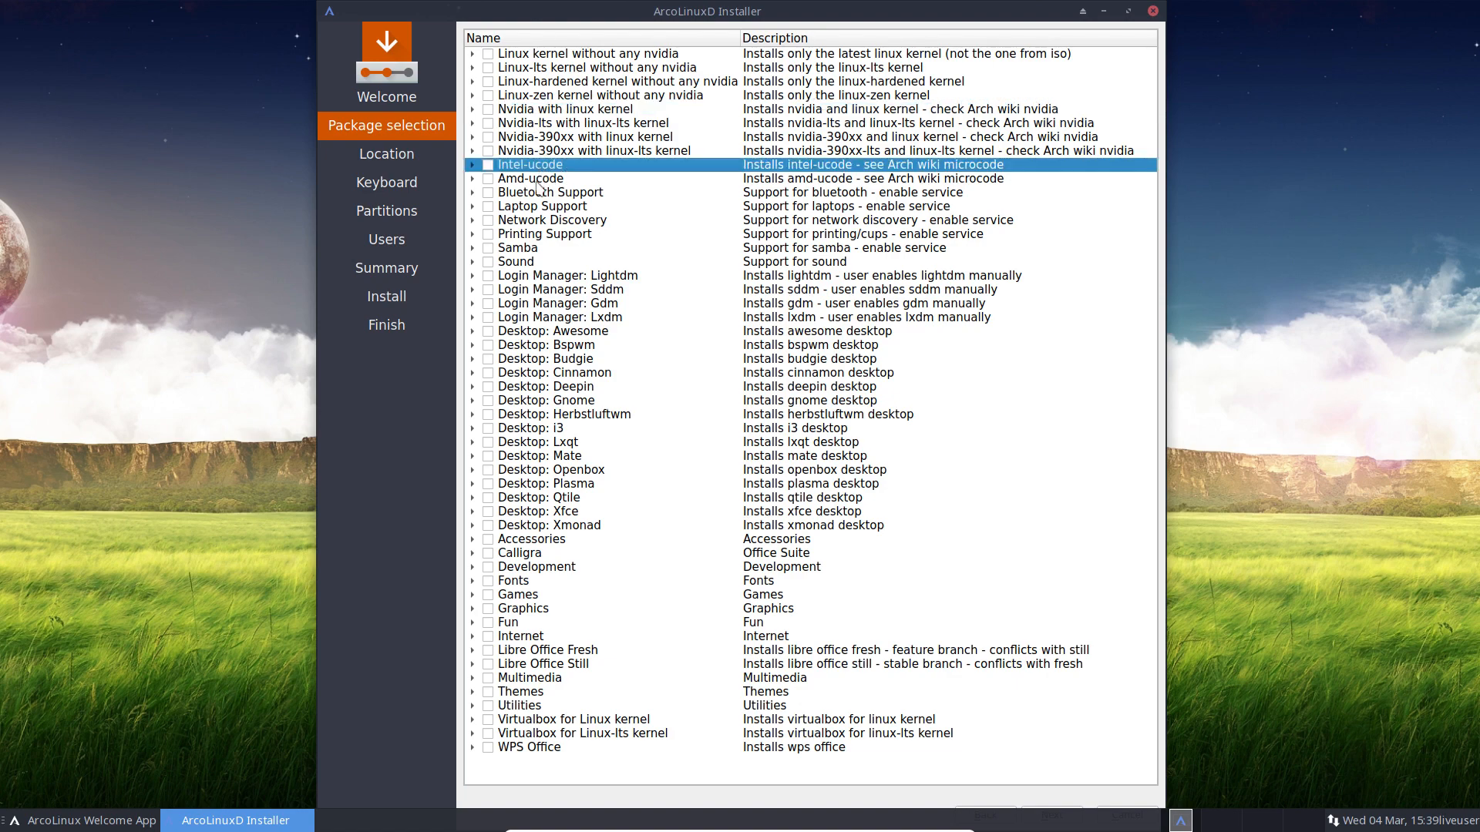
pyautogui.click(540, 183)
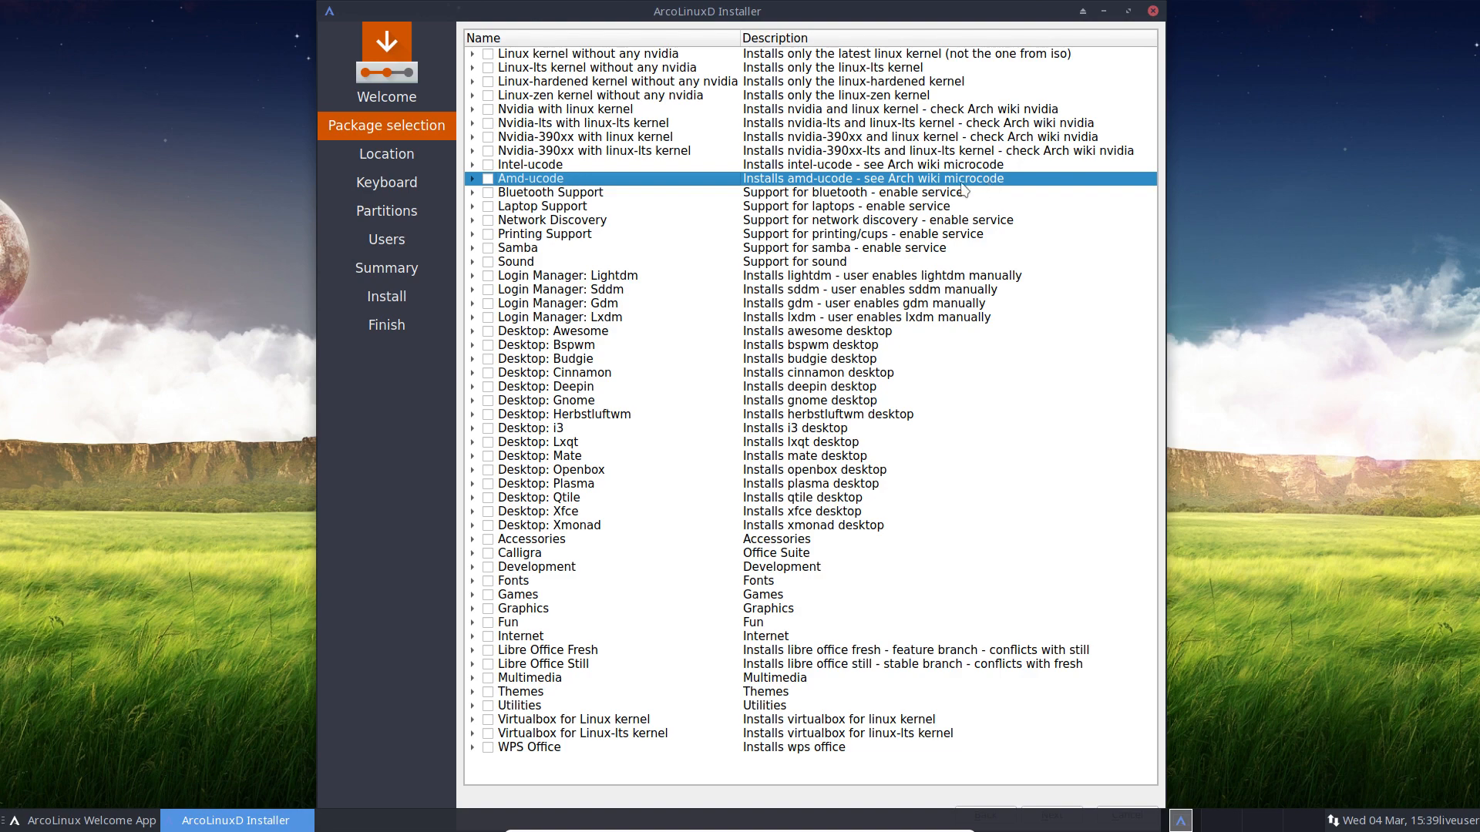
pyautogui.click(544, 198)
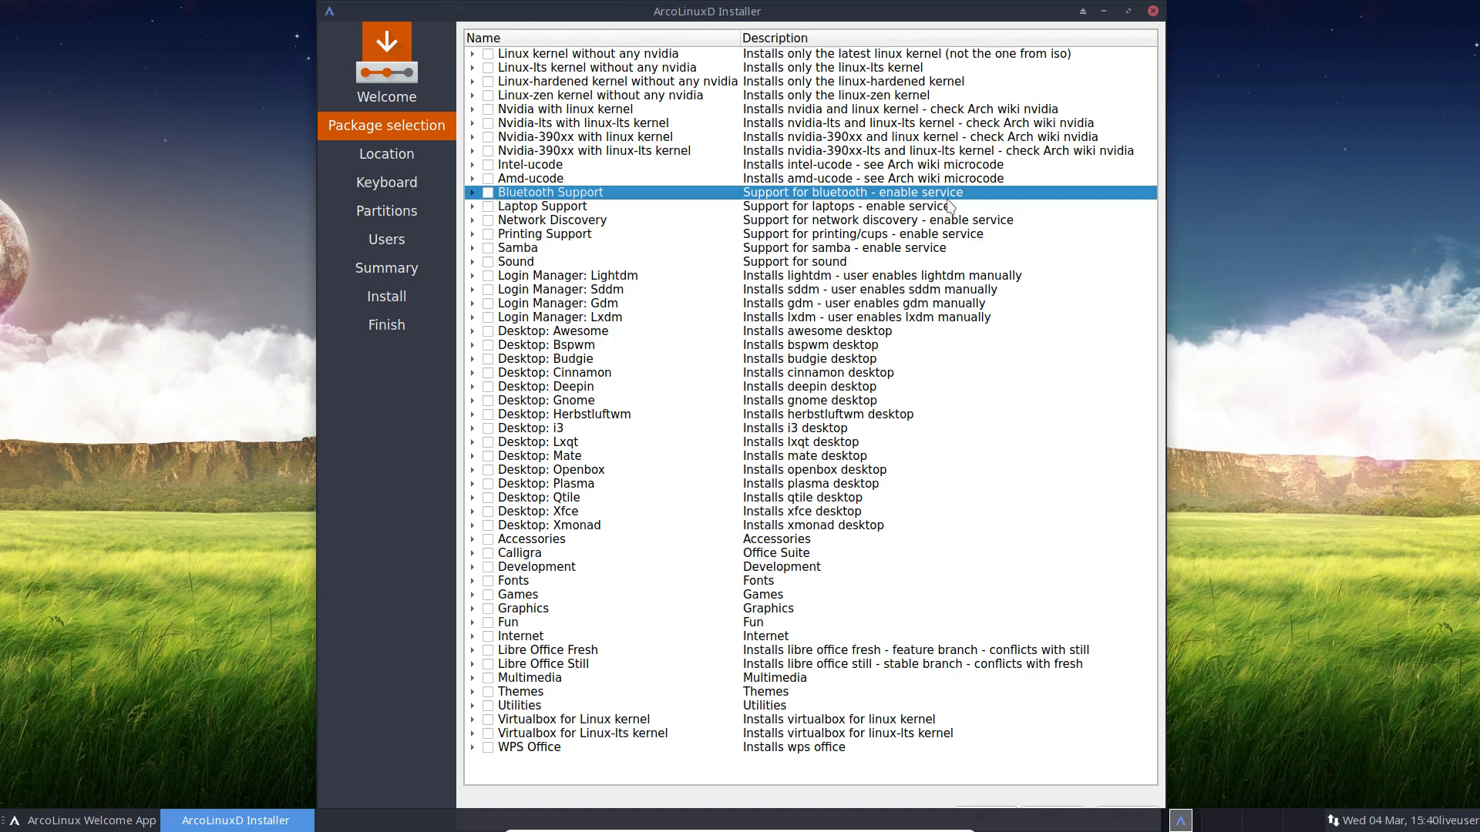
pyautogui.click(472, 193)
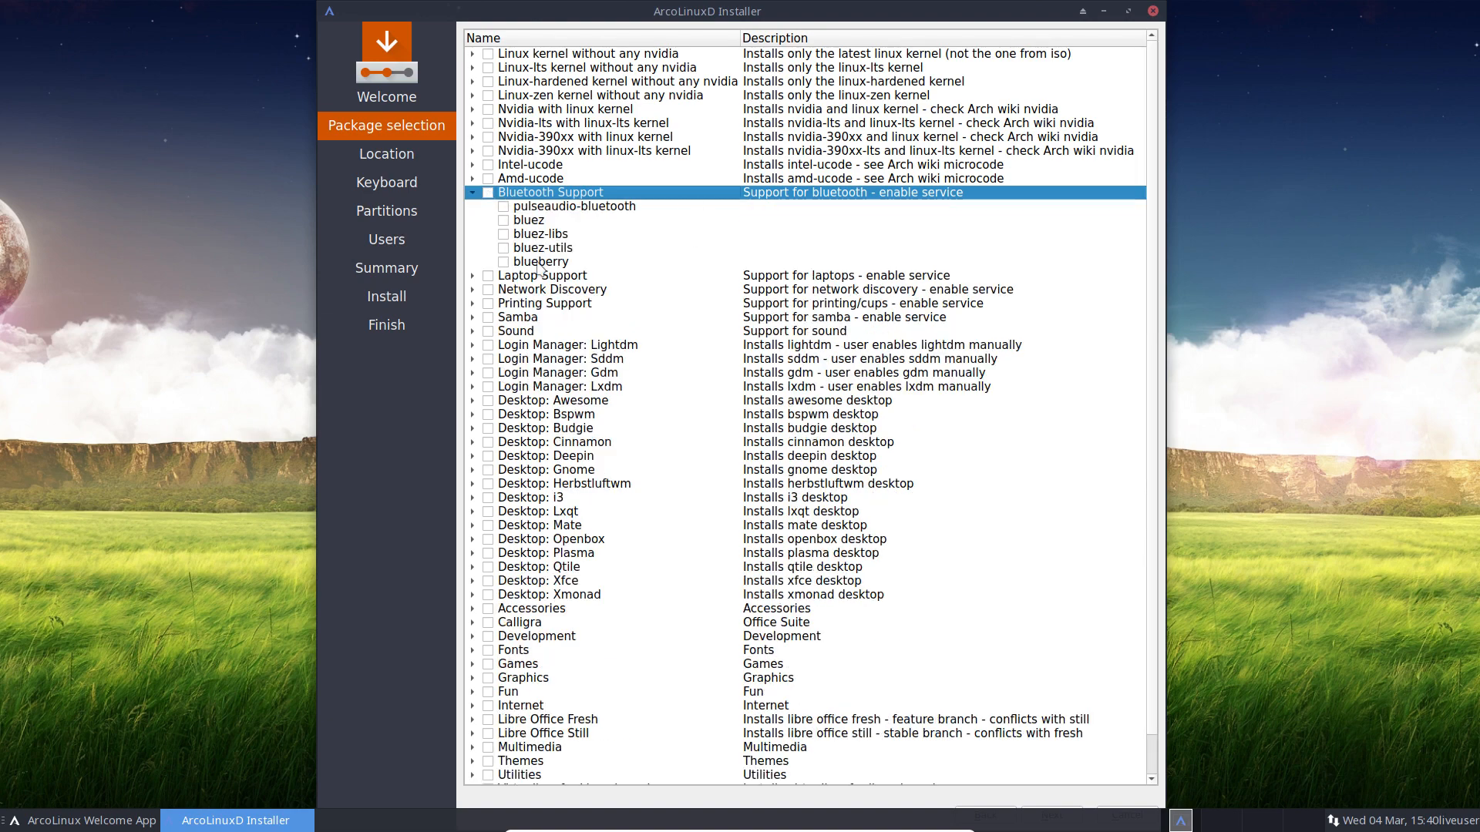
pyautogui.click(472, 193)
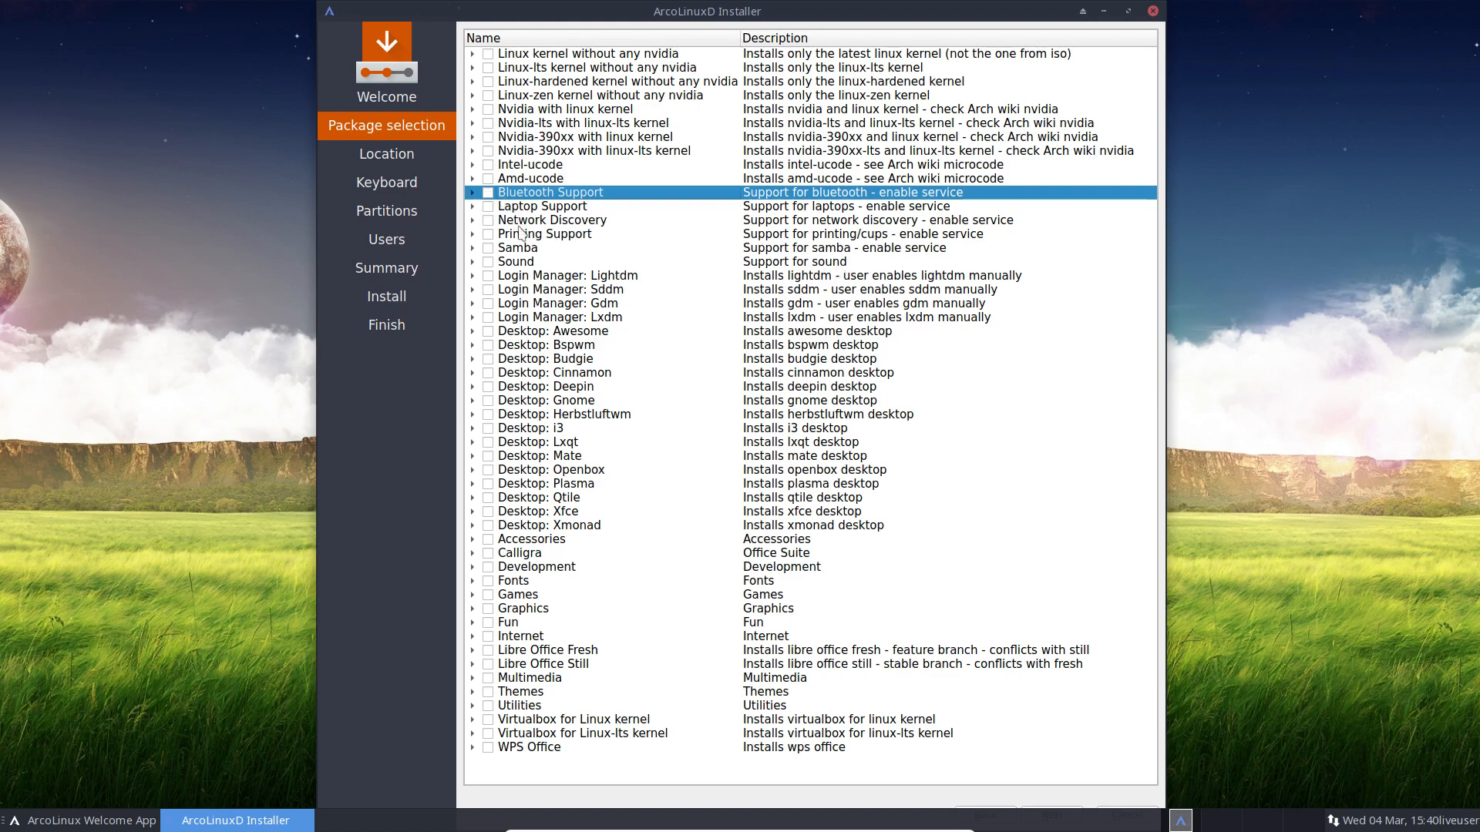
pyautogui.click(551, 210)
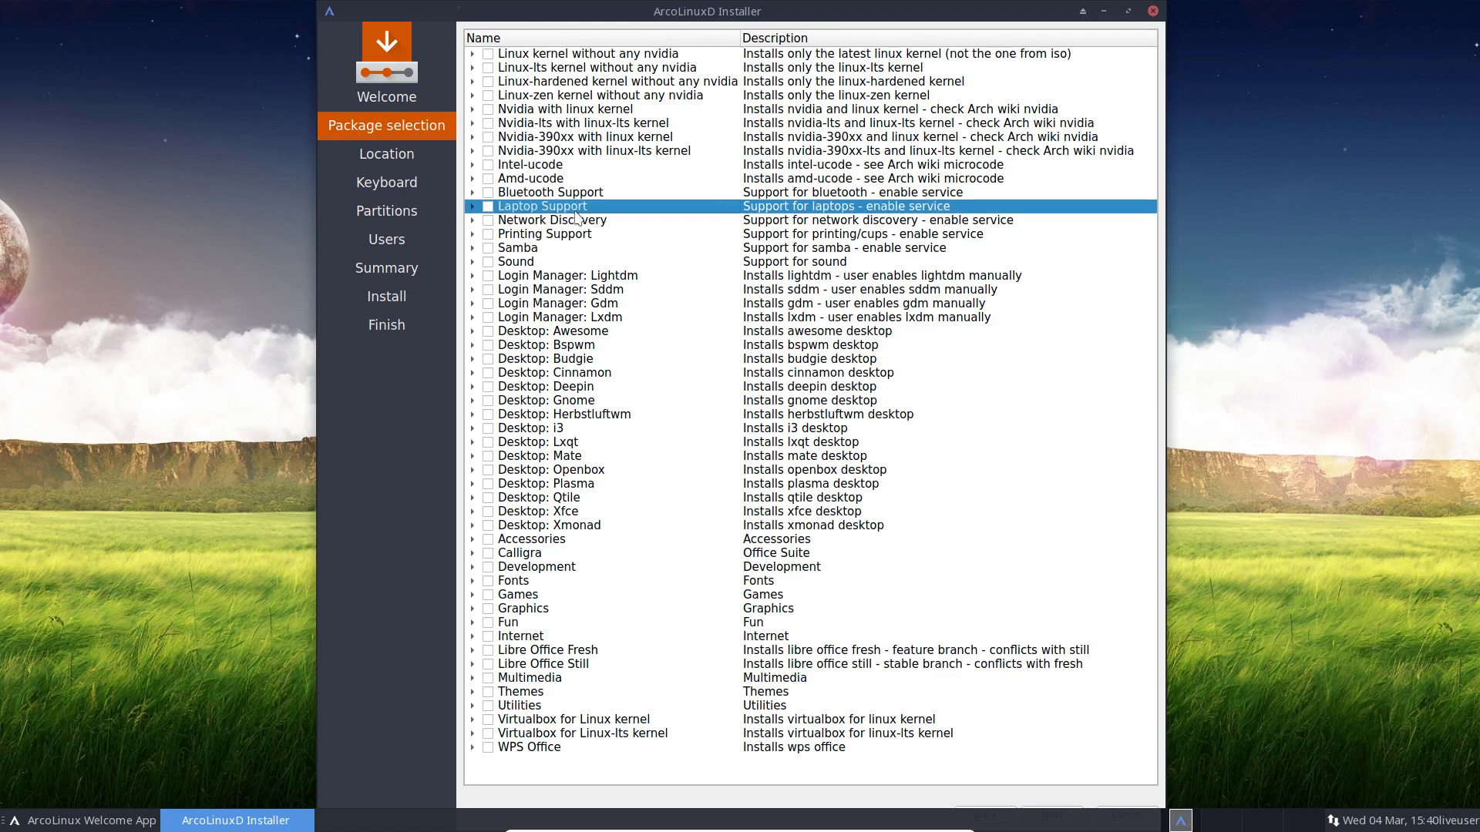
pyautogui.click(472, 208)
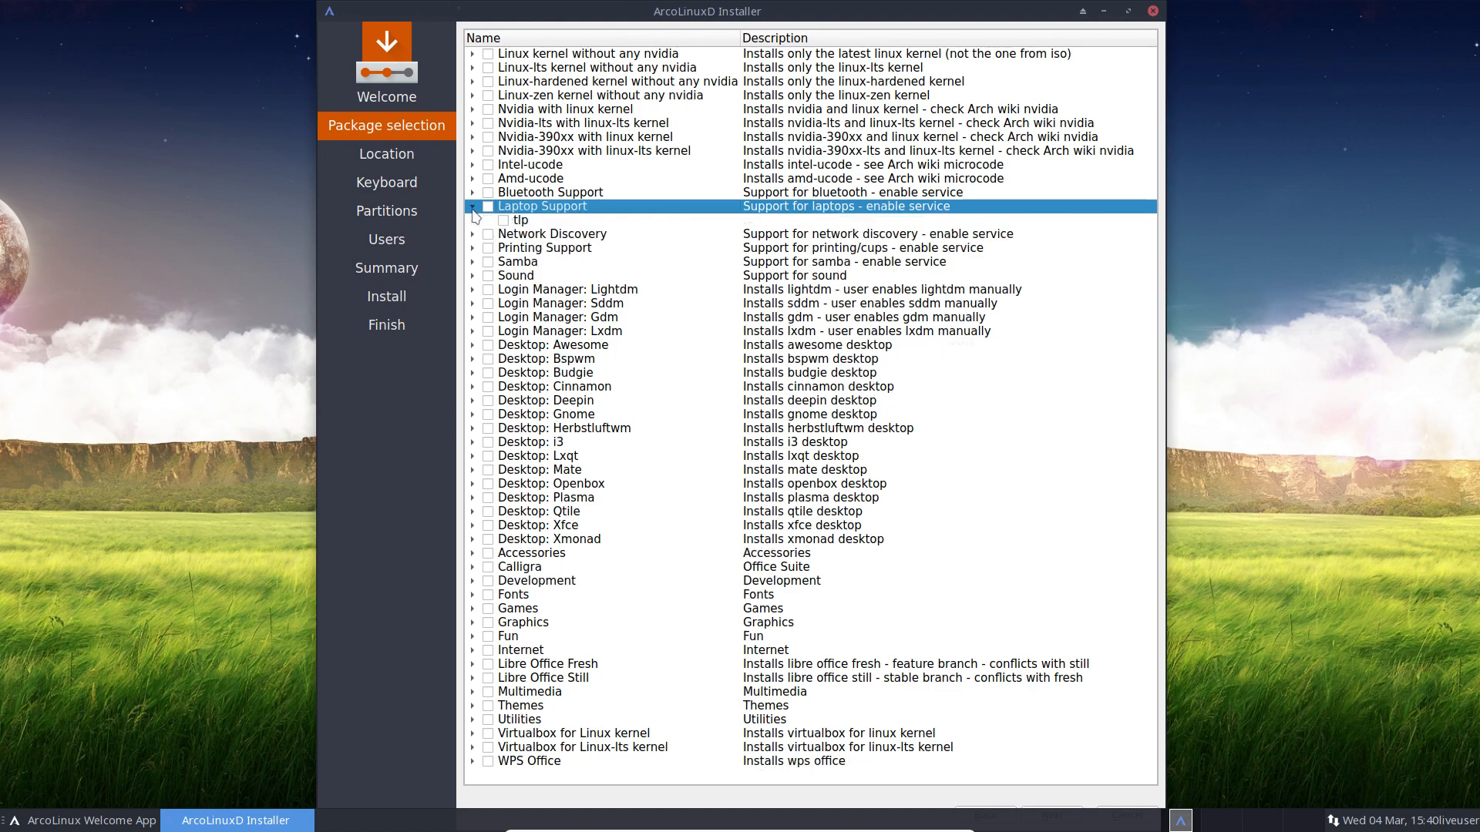
pyautogui.click(473, 209)
pyautogui.click(474, 222)
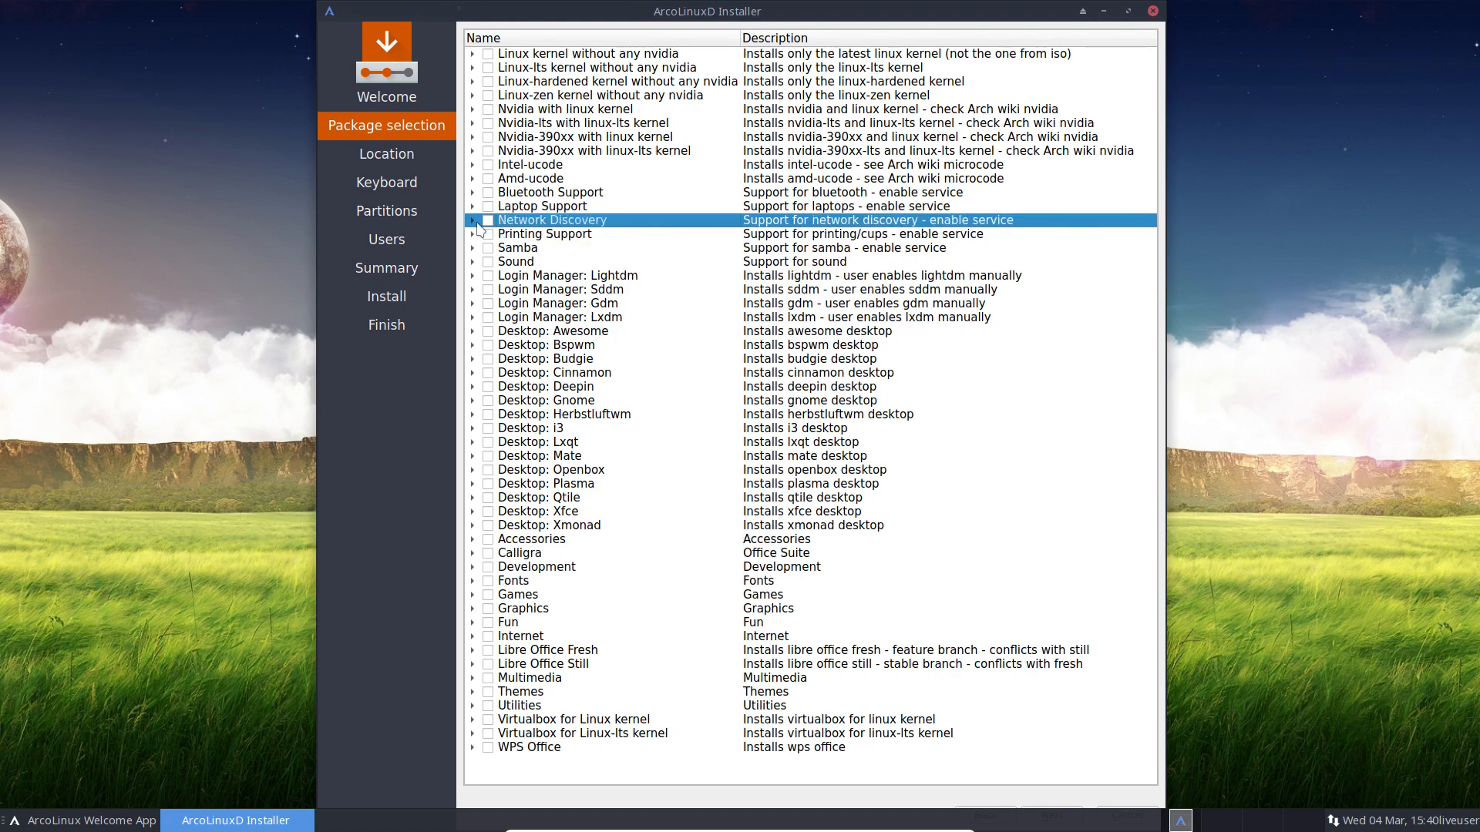
pyautogui.click(473, 222)
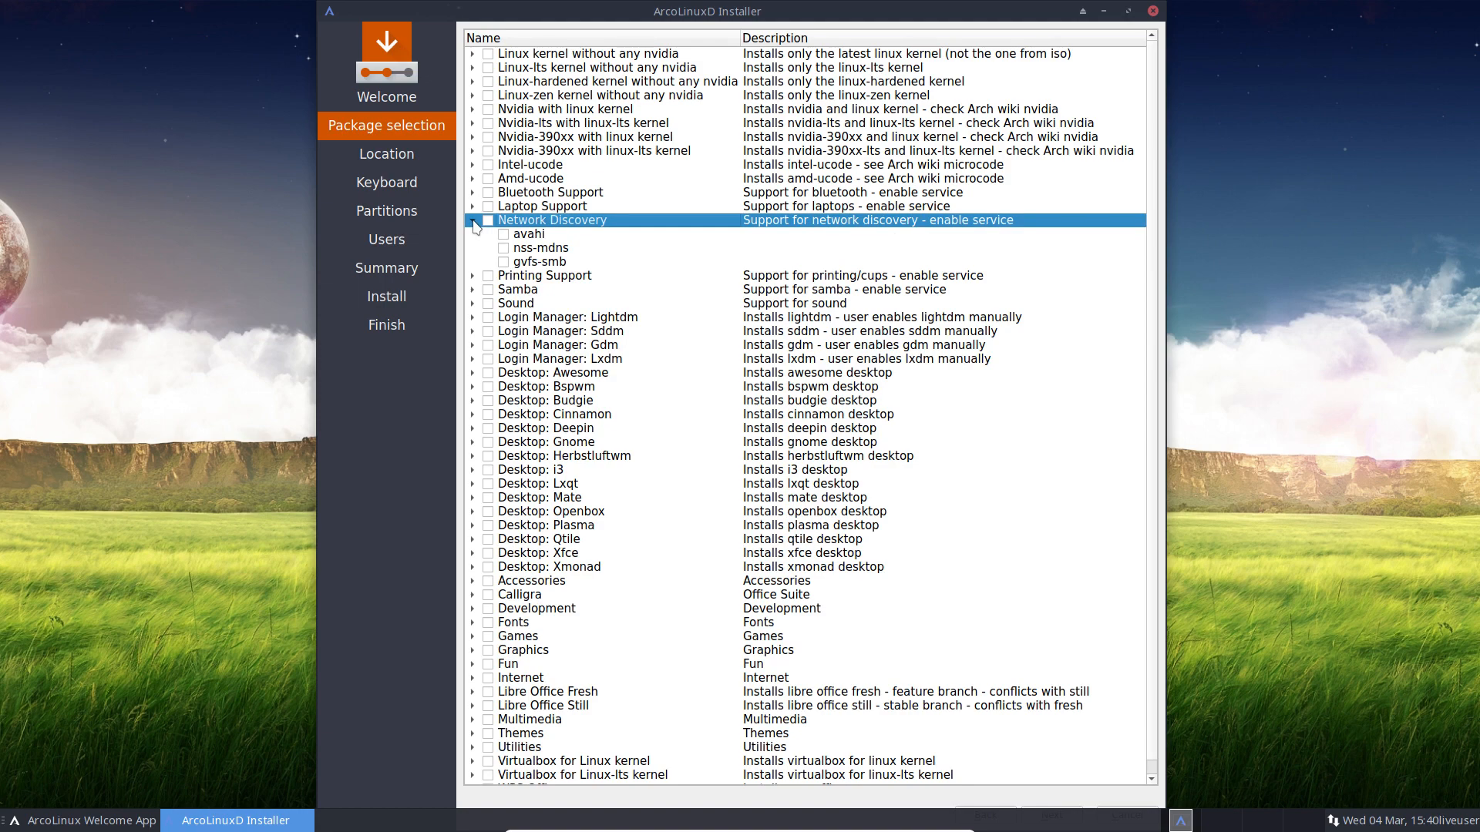
pyautogui.click(473, 222)
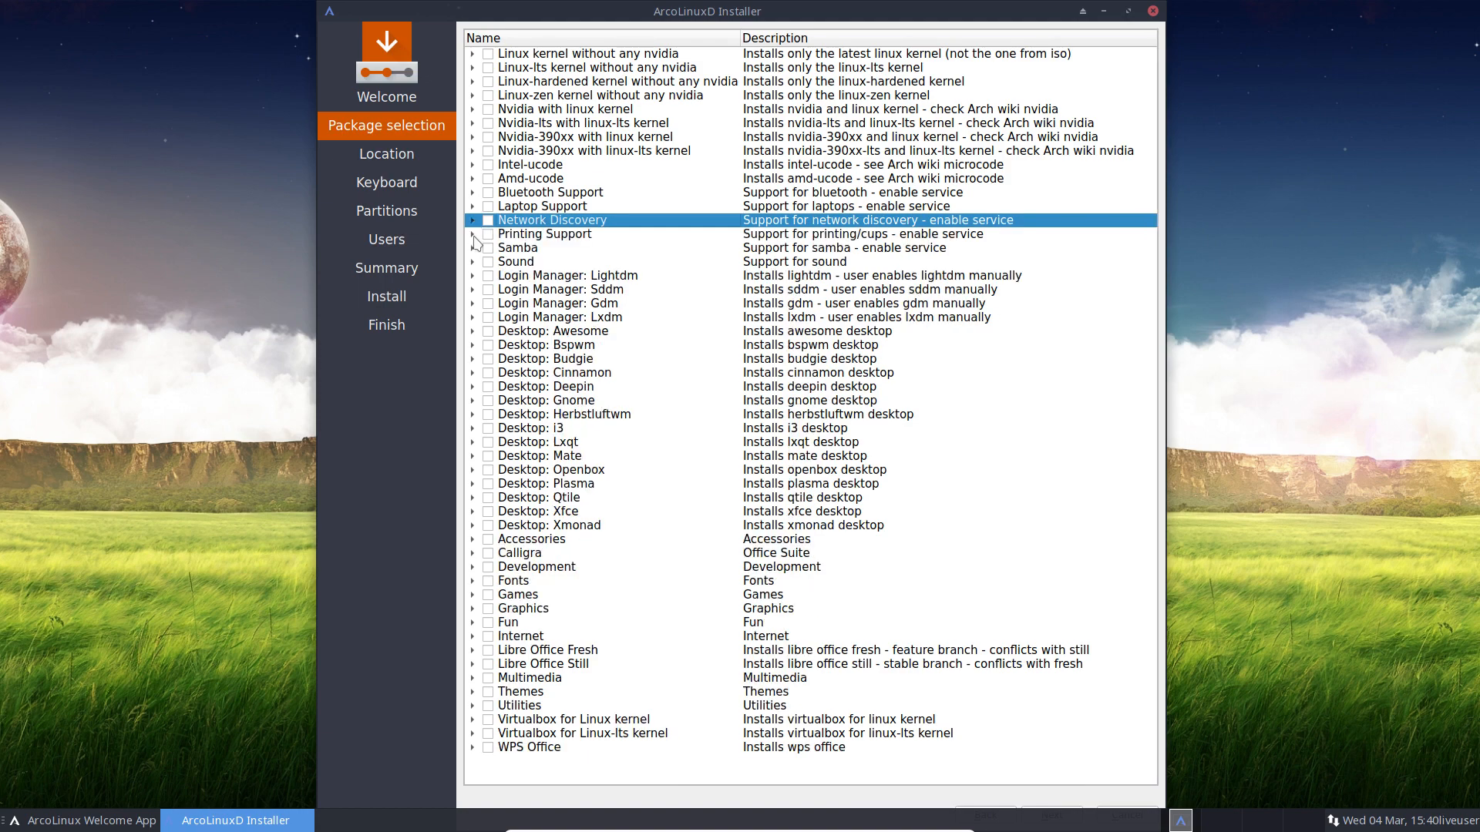
pyautogui.click(473, 235)
pyautogui.click(473, 235)
pyautogui.click(473, 248)
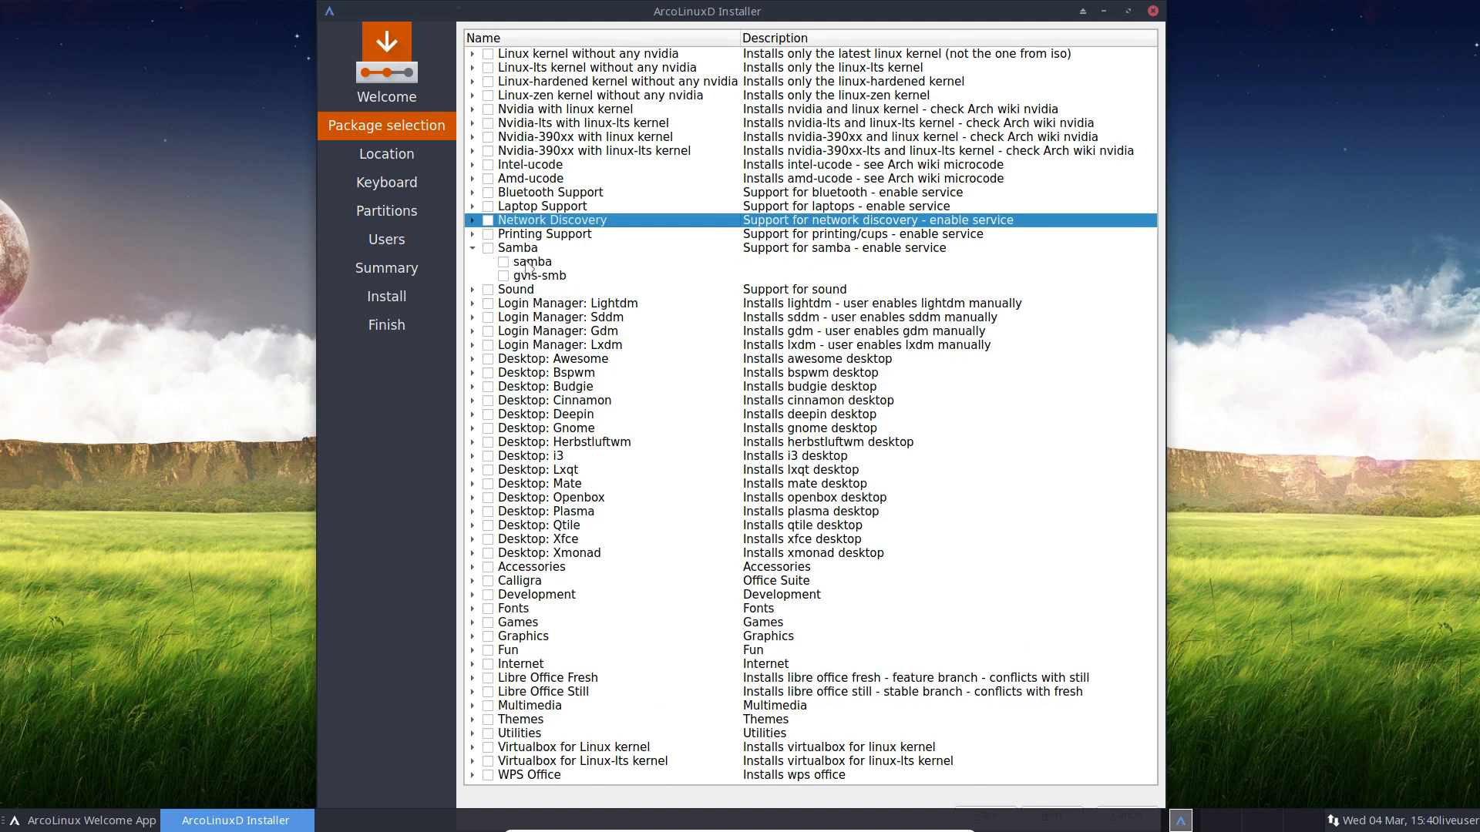
pyautogui.click(474, 248)
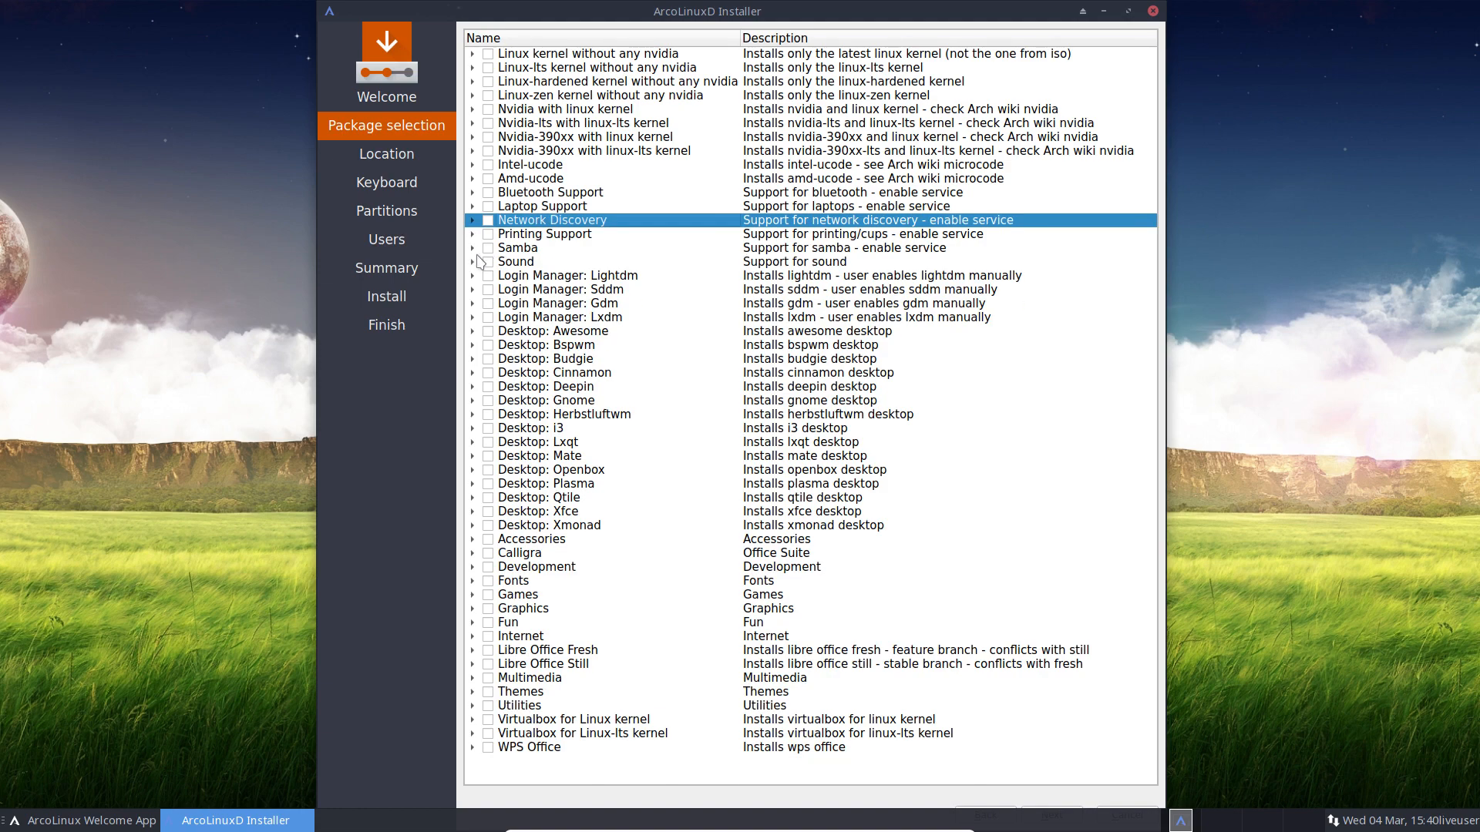
pyautogui.click(473, 263)
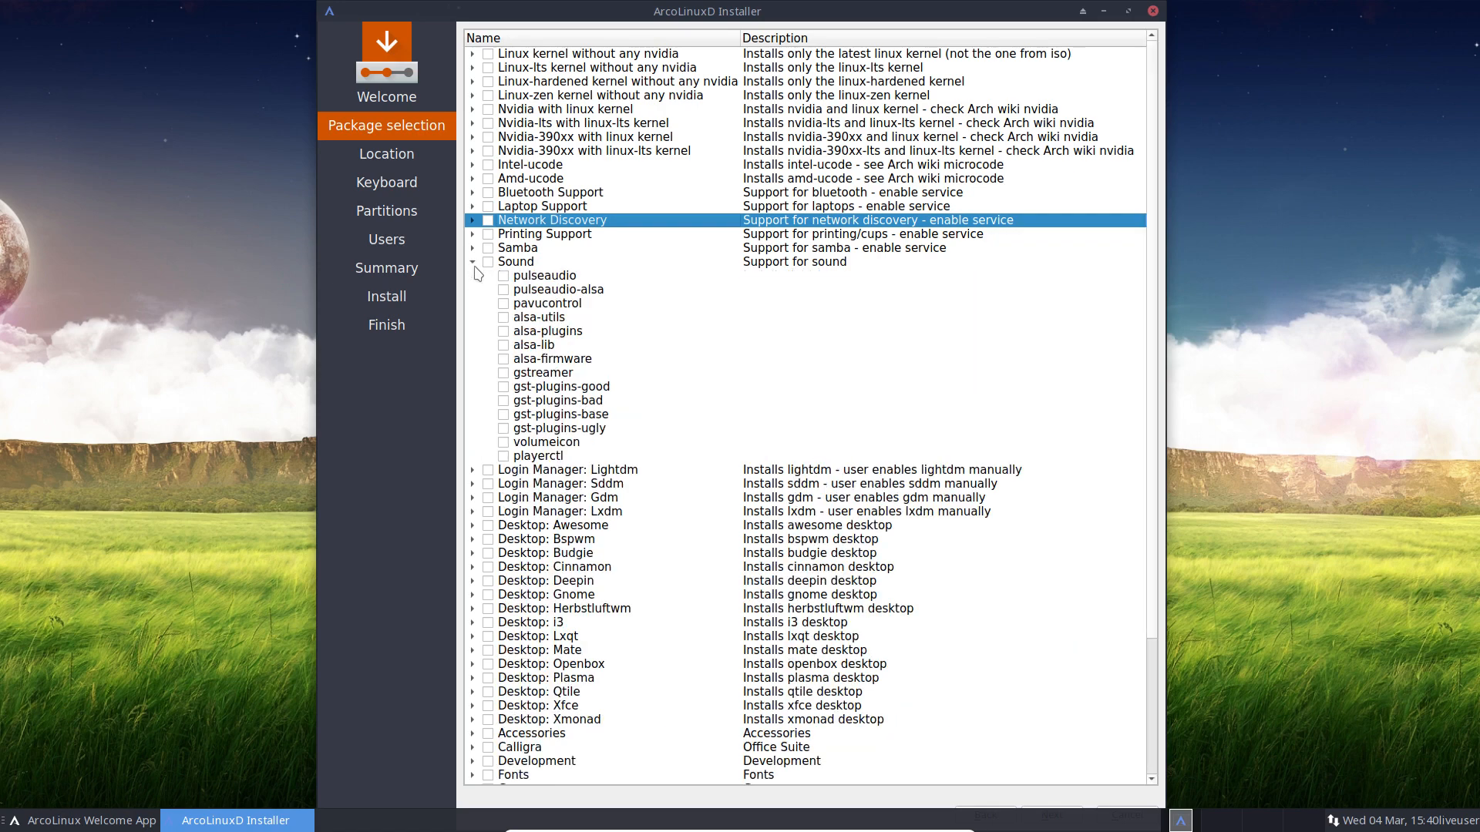
pyautogui.click(473, 263)
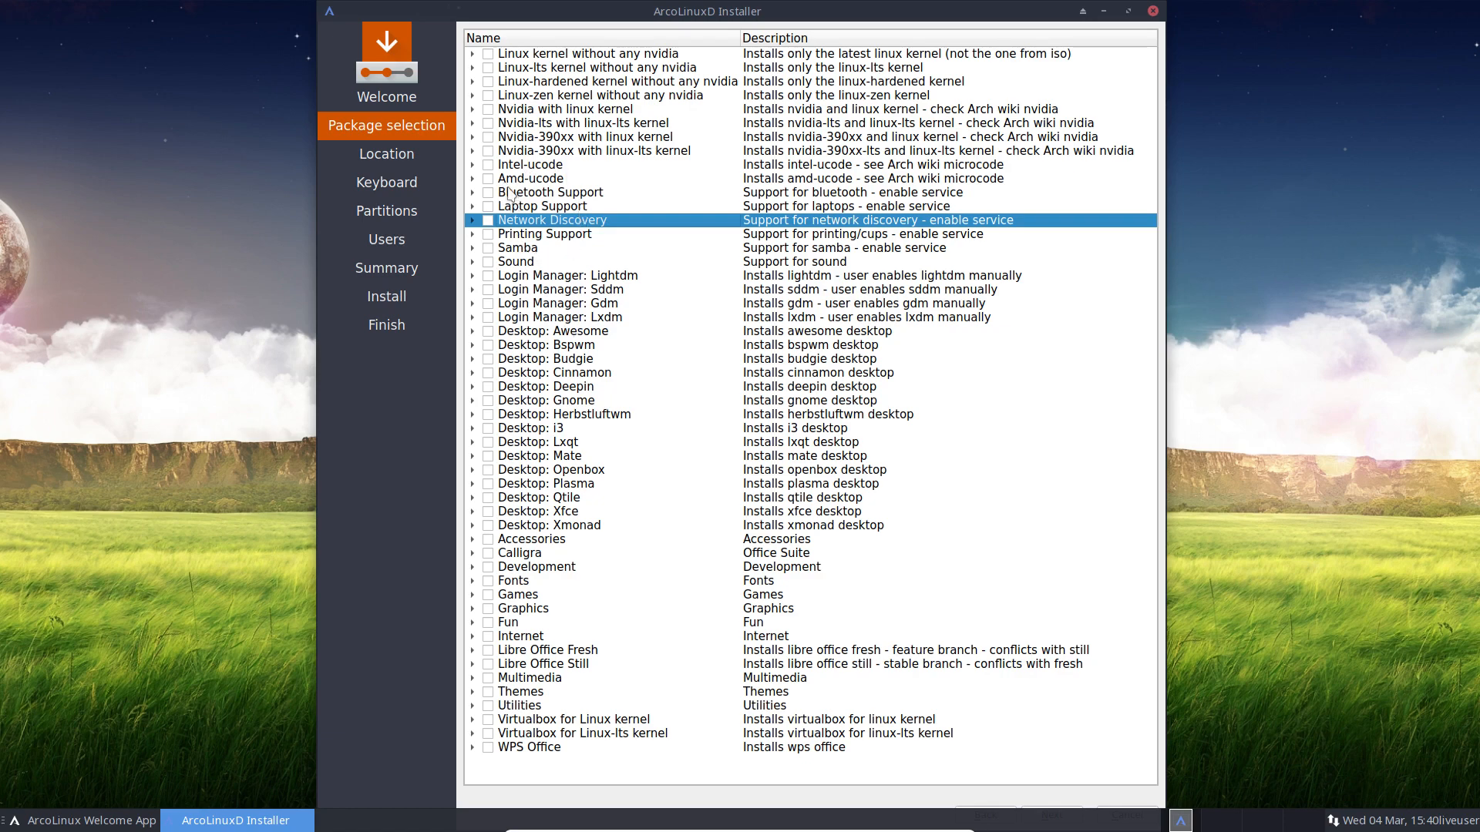
pyautogui.click(539, 193)
pyautogui.click(537, 205)
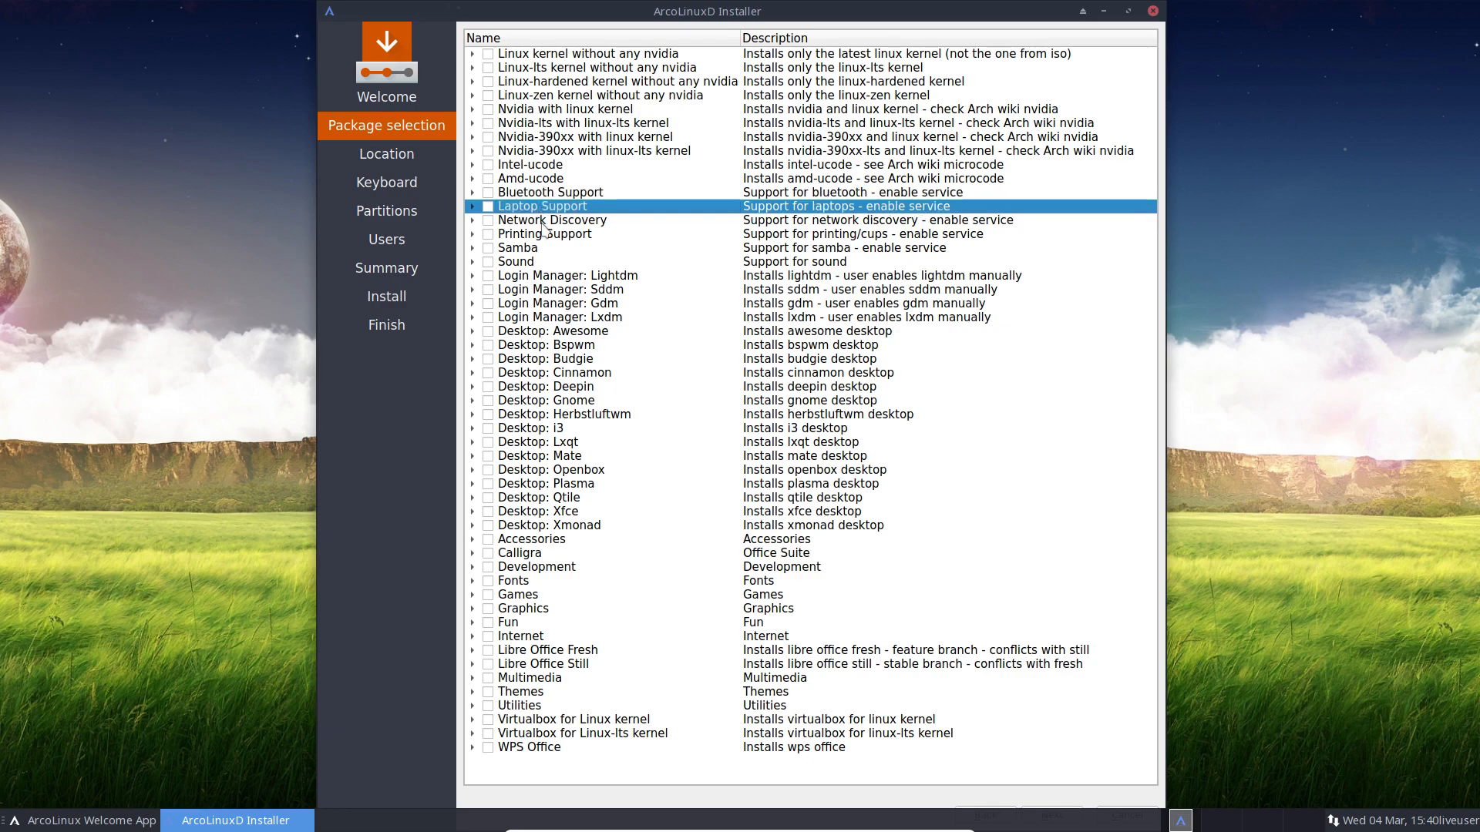
pyautogui.click(544, 221)
pyautogui.click(544, 235)
pyautogui.click(541, 247)
pyautogui.click(542, 262)
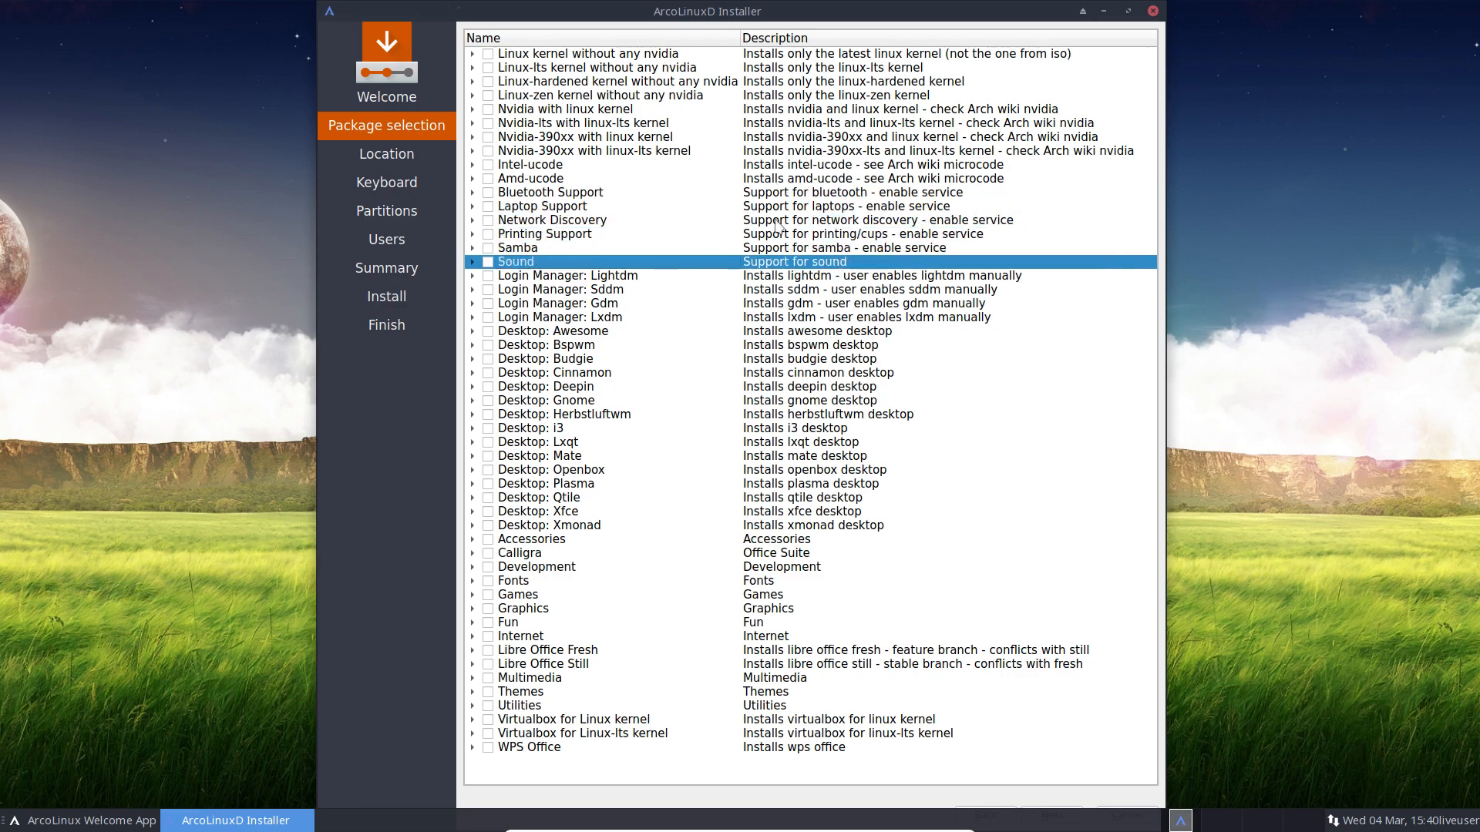
pyautogui.click(549, 277)
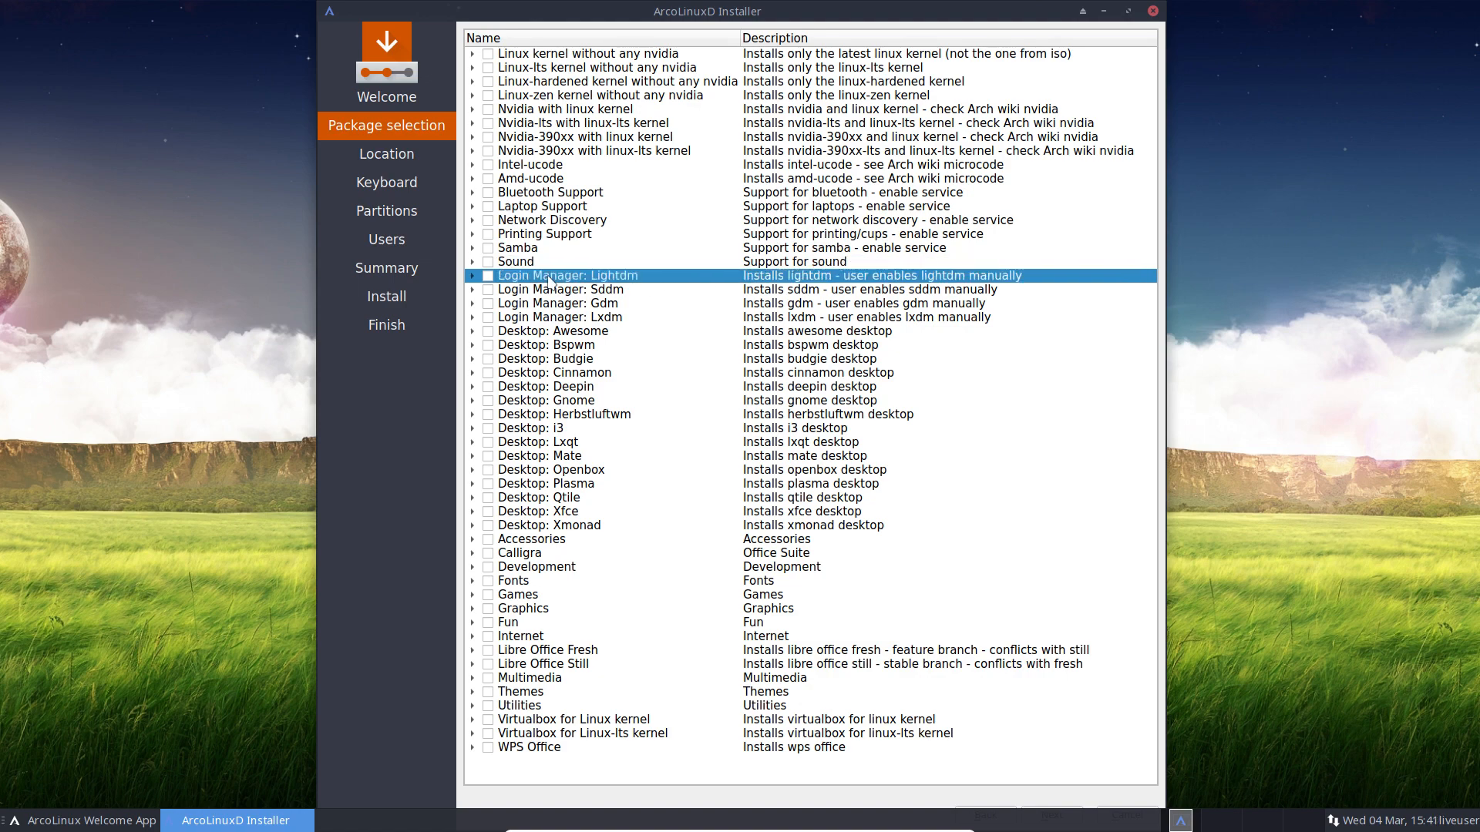
# Step: Tick Lightdm as the login manager, leave Sddm and Gdm unticked, and expand Lightdm's four packages
pyautogui.click(487, 290)
pyautogui.click(484, 316)
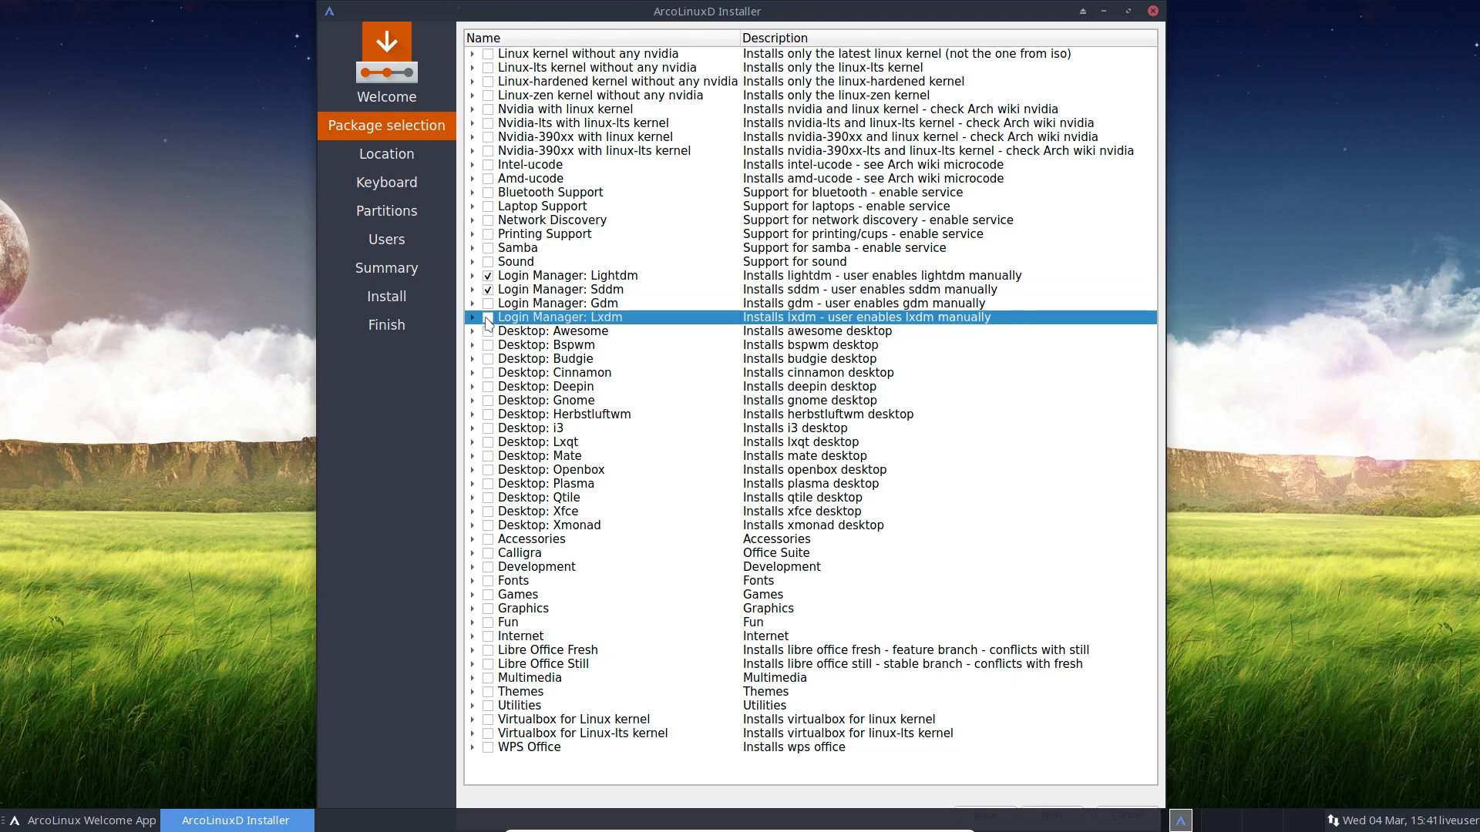
pyautogui.click(488, 303)
pyautogui.click(488, 304)
pyautogui.click(473, 276)
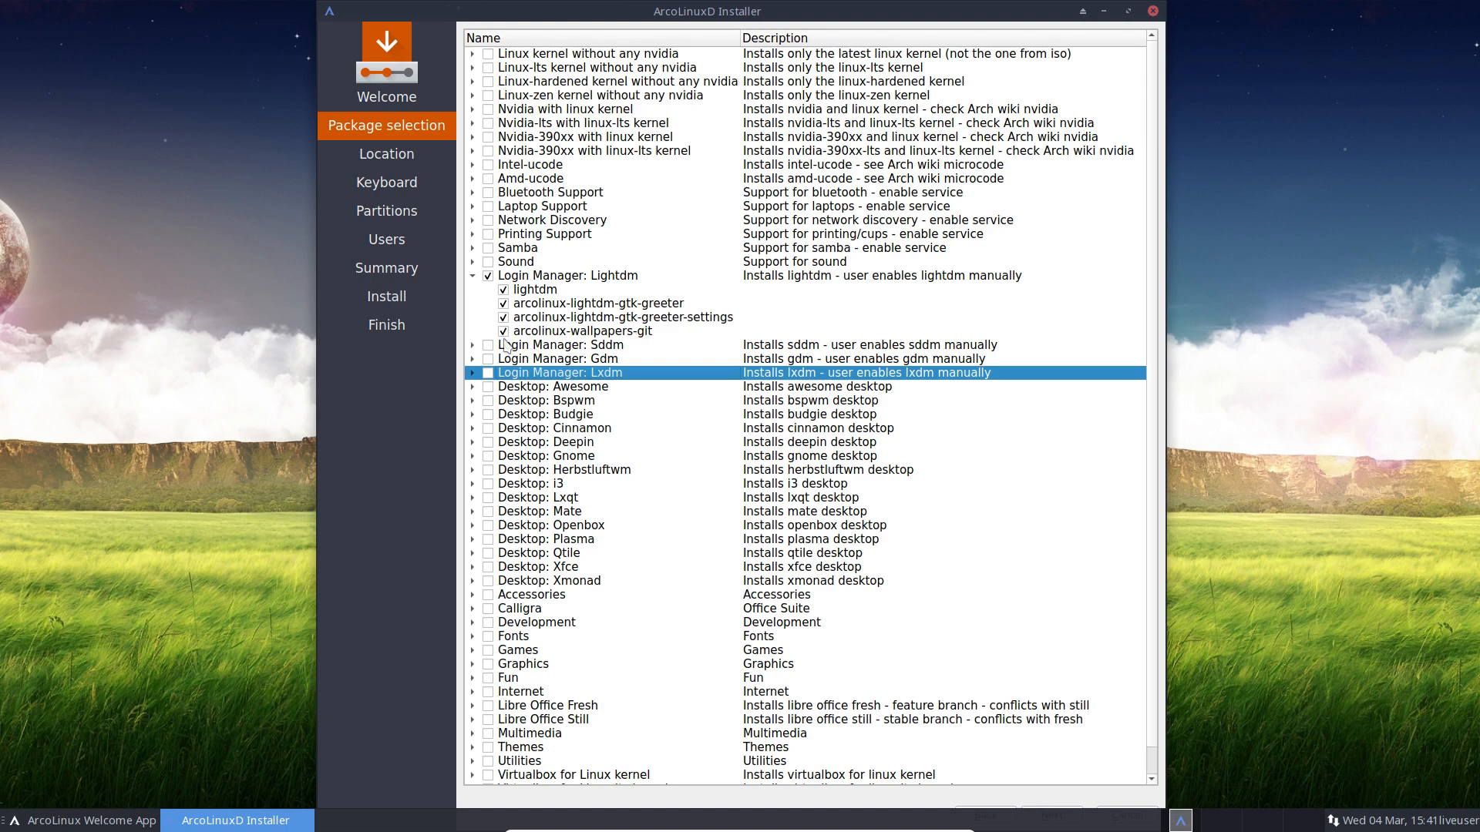
# Step: Collapse Lightdm, expand Sddm's packages, then untick Lightdm and tick Sddm instead
pyautogui.click(473, 276)
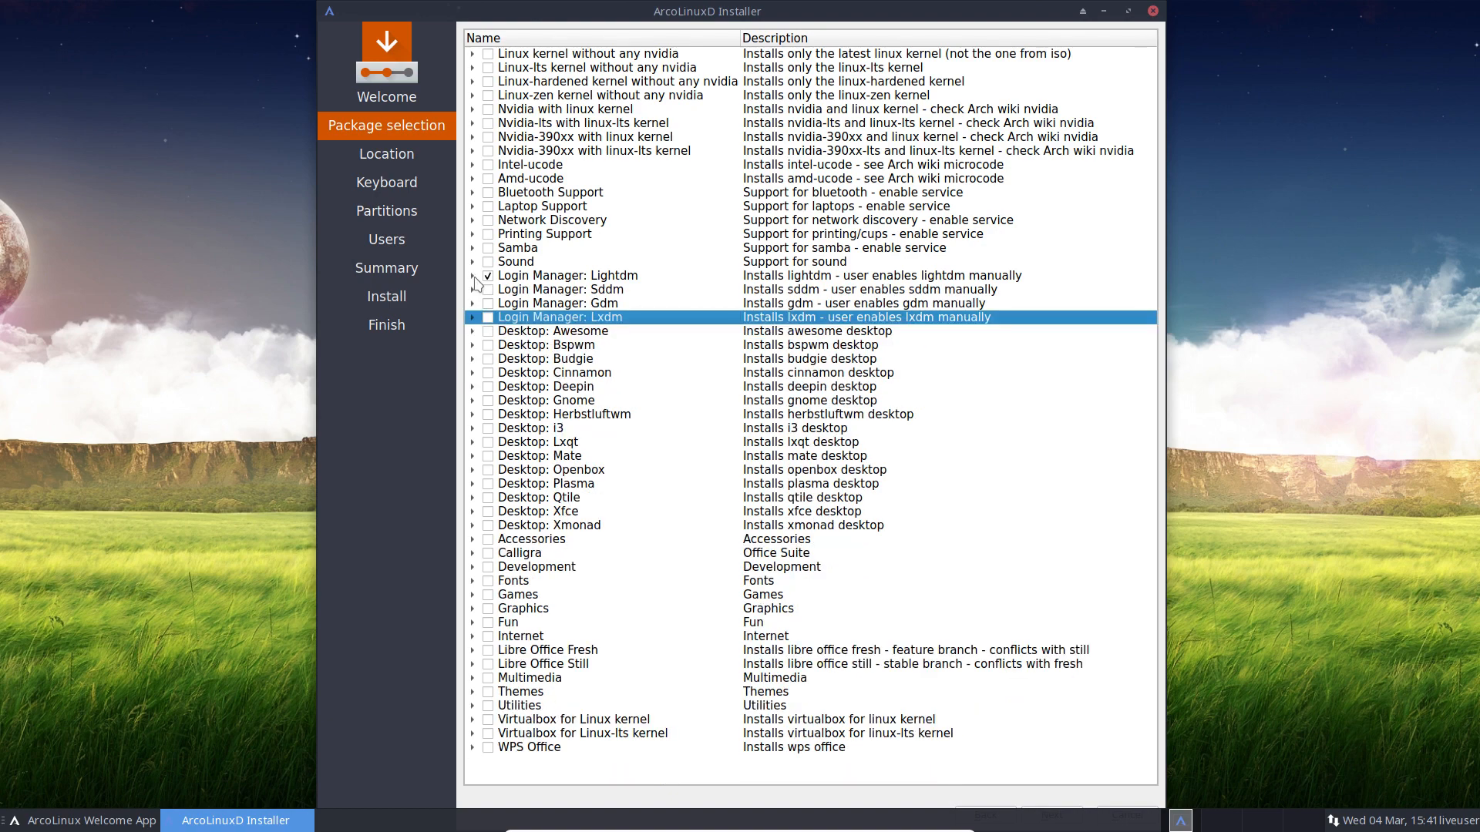
pyautogui.click(473, 290)
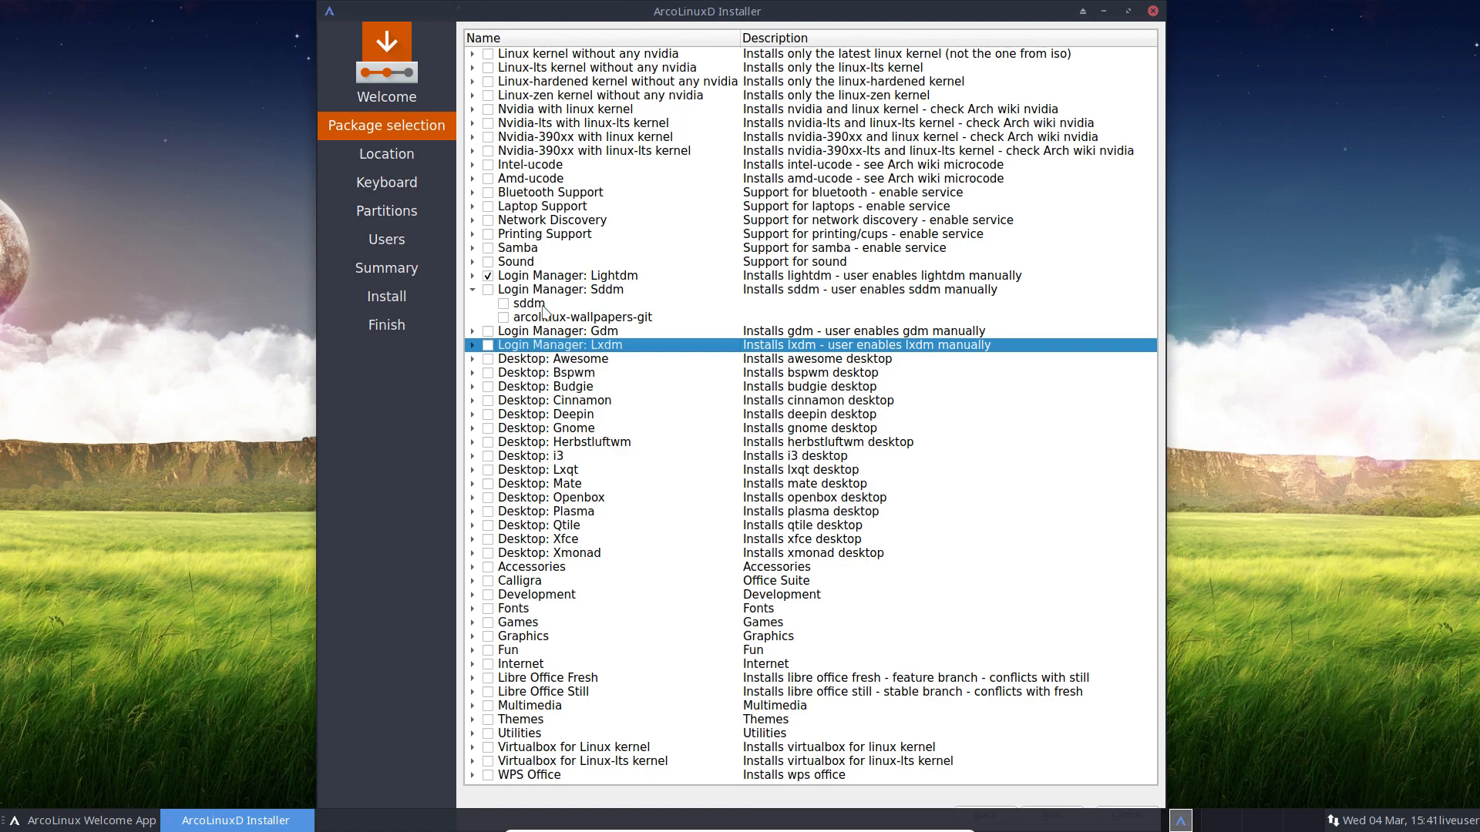
pyautogui.click(488, 276)
pyautogui.click(487, 289)
# Step: Untick Sddm, try Gdm on and off with its packages shown, and collapse Sddm and Gdm
pyautogui.click(487, 291)
pyautogui.click(472, 291)
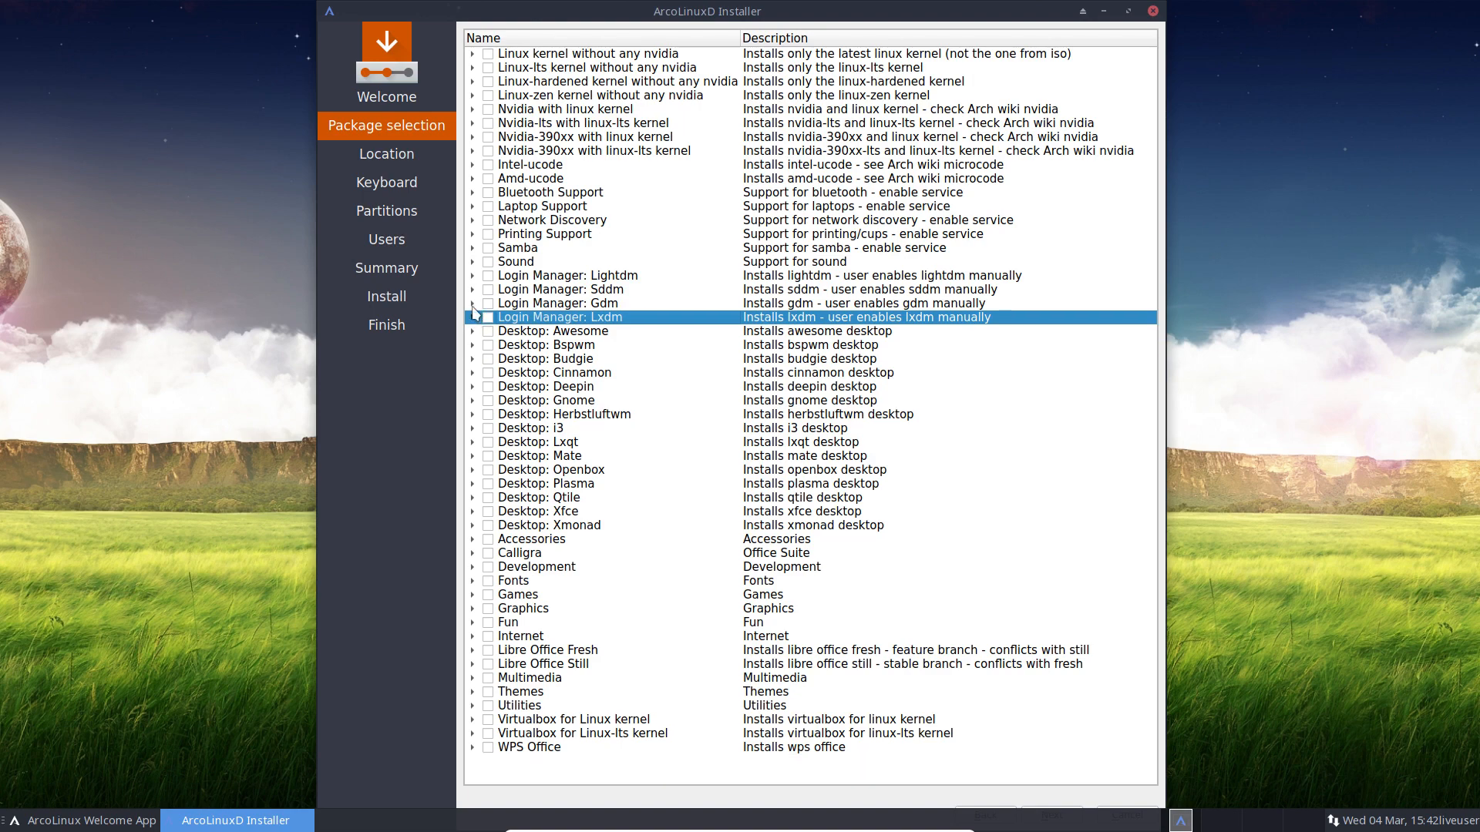
pyautogui.click(472, 305)
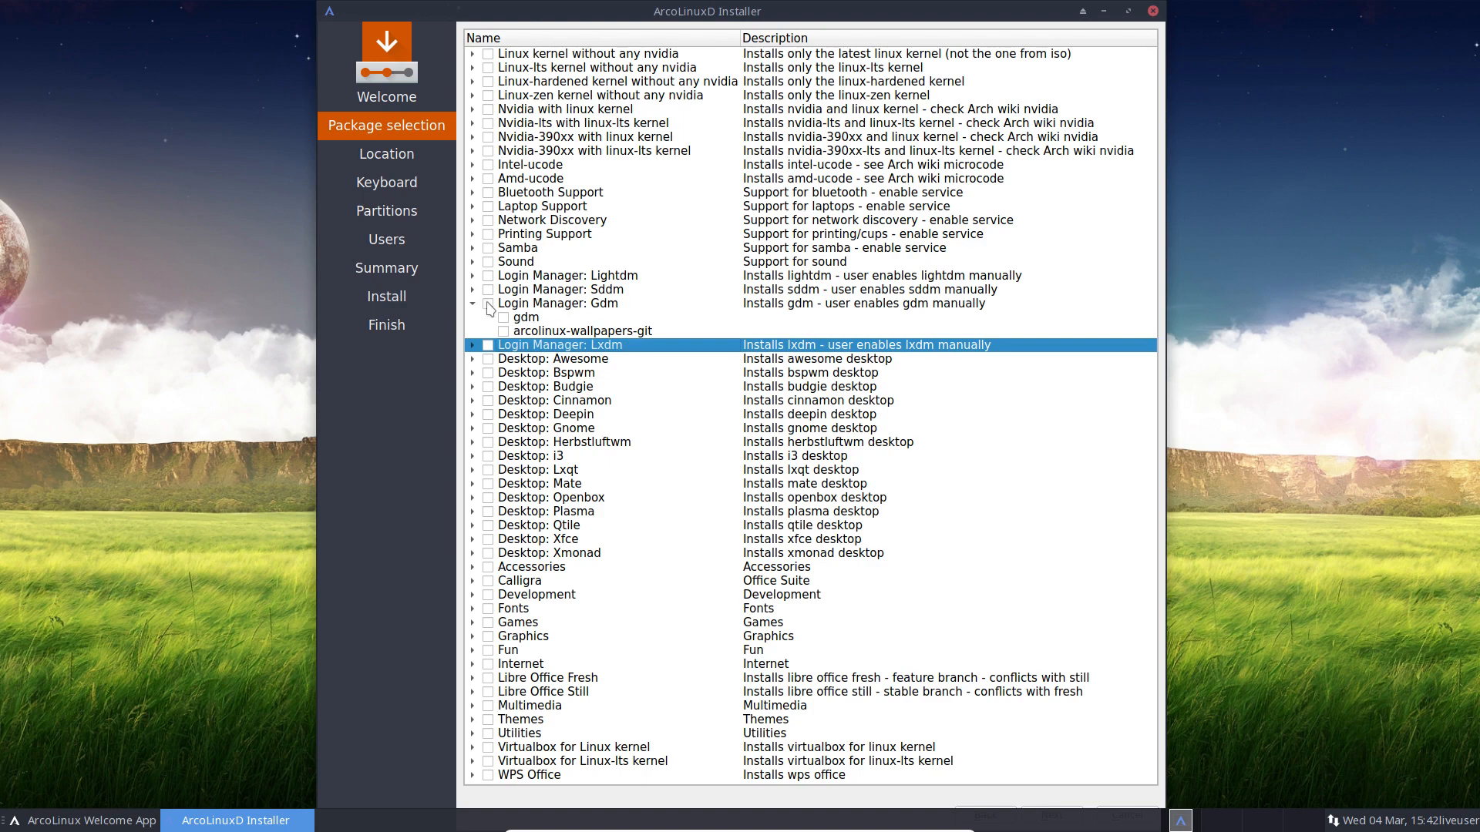
pyautogui.click(488, 306)
pyautogui.click(488, 304)
pyautogui.click(488, 276)
pyautogui.click(488, 303)
pyautogui.click(488, 303)
pyautogui.click(473, 305)
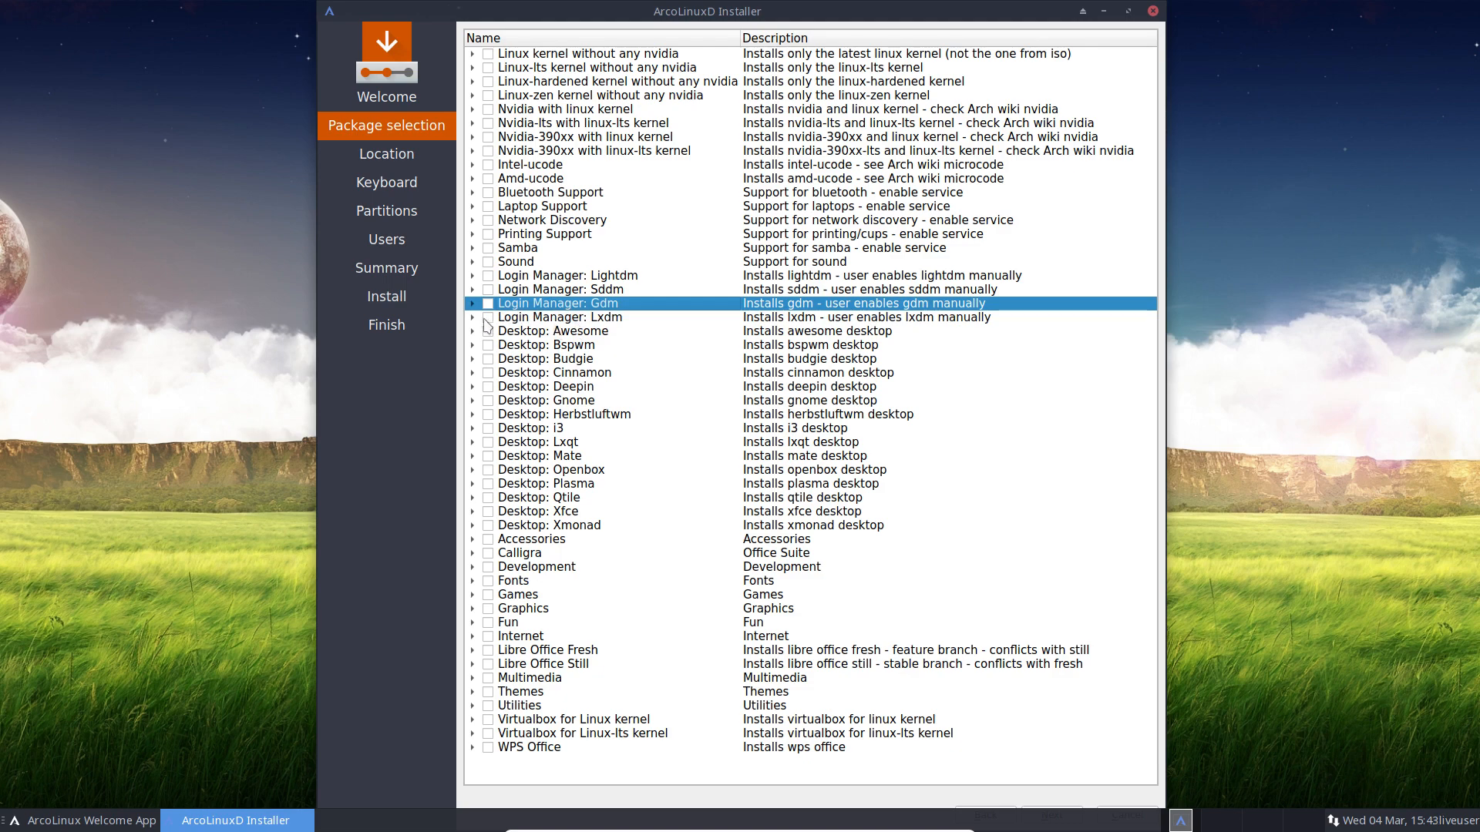
# Step: Review Lxdm and the other login manager rows, then tick Lightdm as the login manager
pyautogui.click(472, 317)
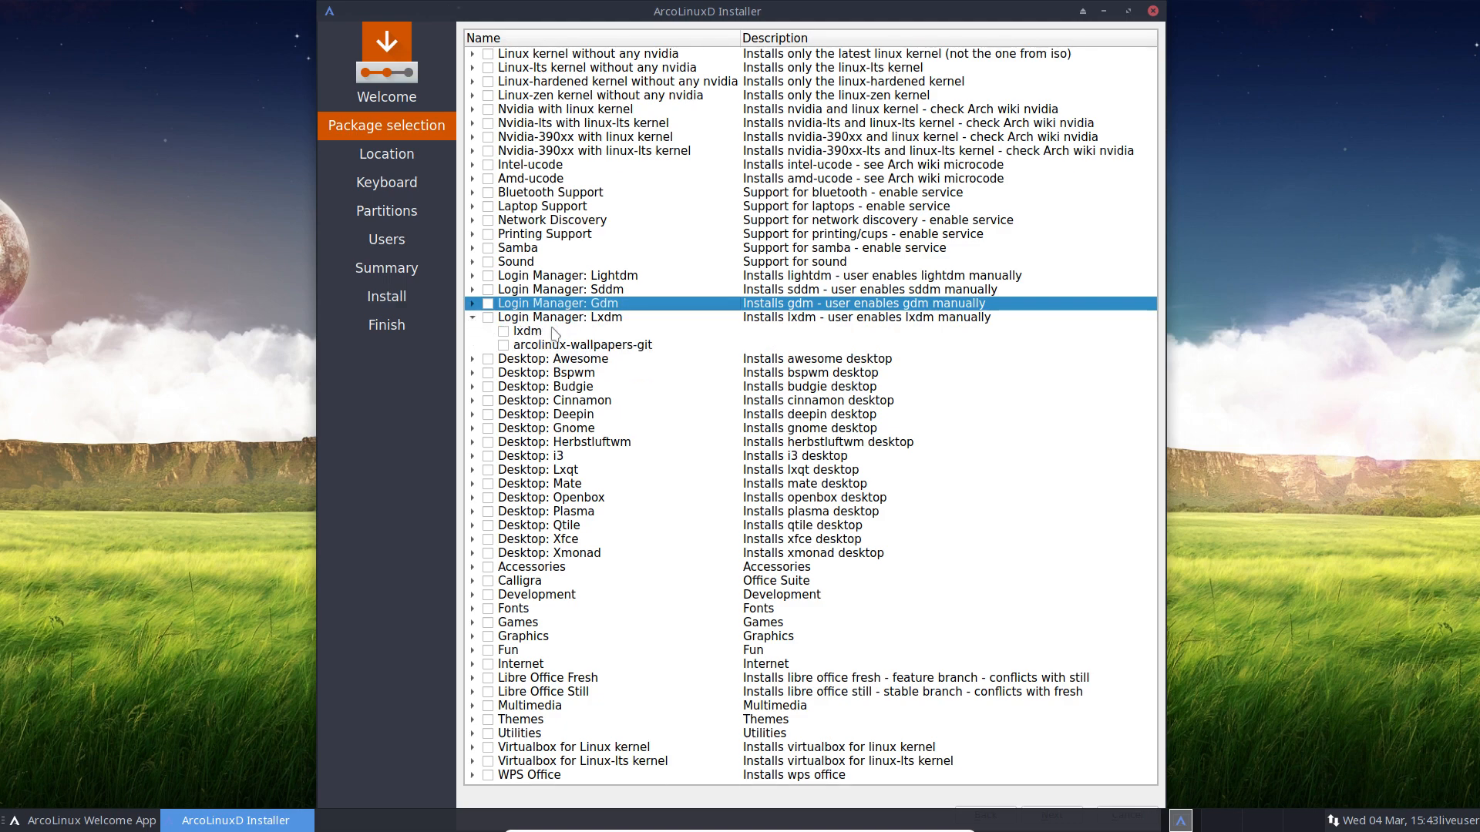
pyautogui.click(603, 320)
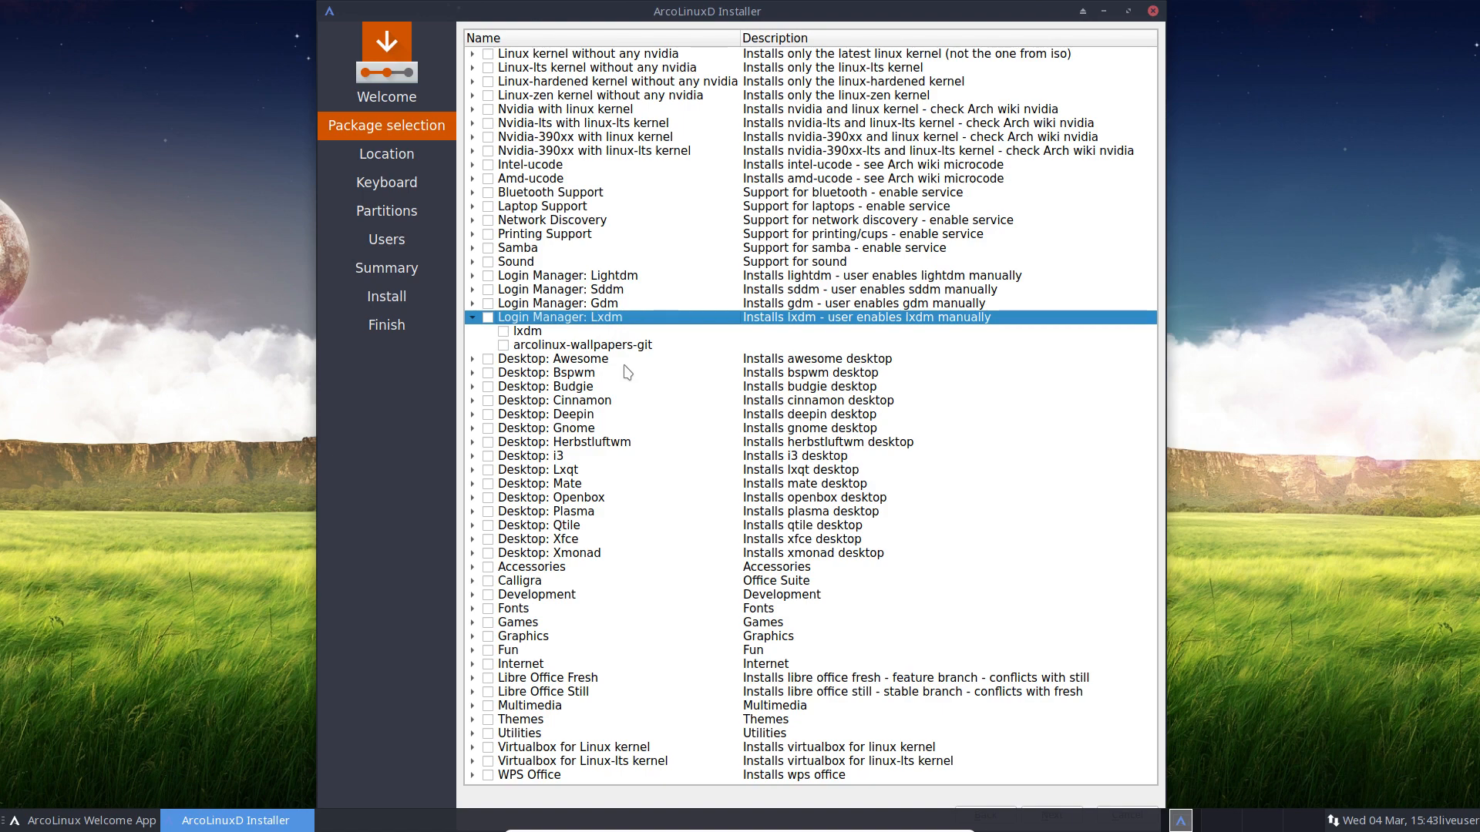
pyautogui.click(473, 317)
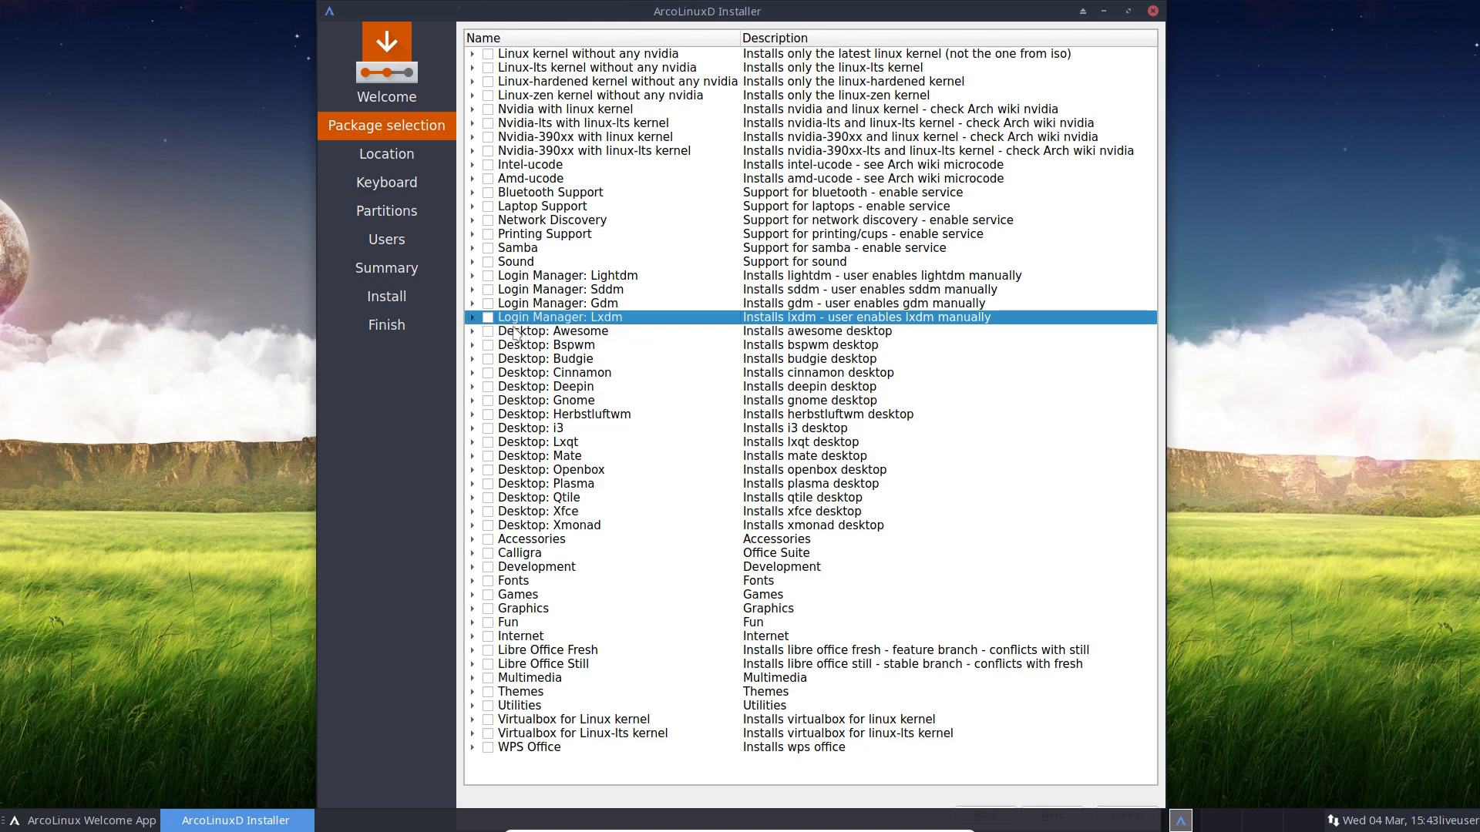
pyautogui.click(570, 279)
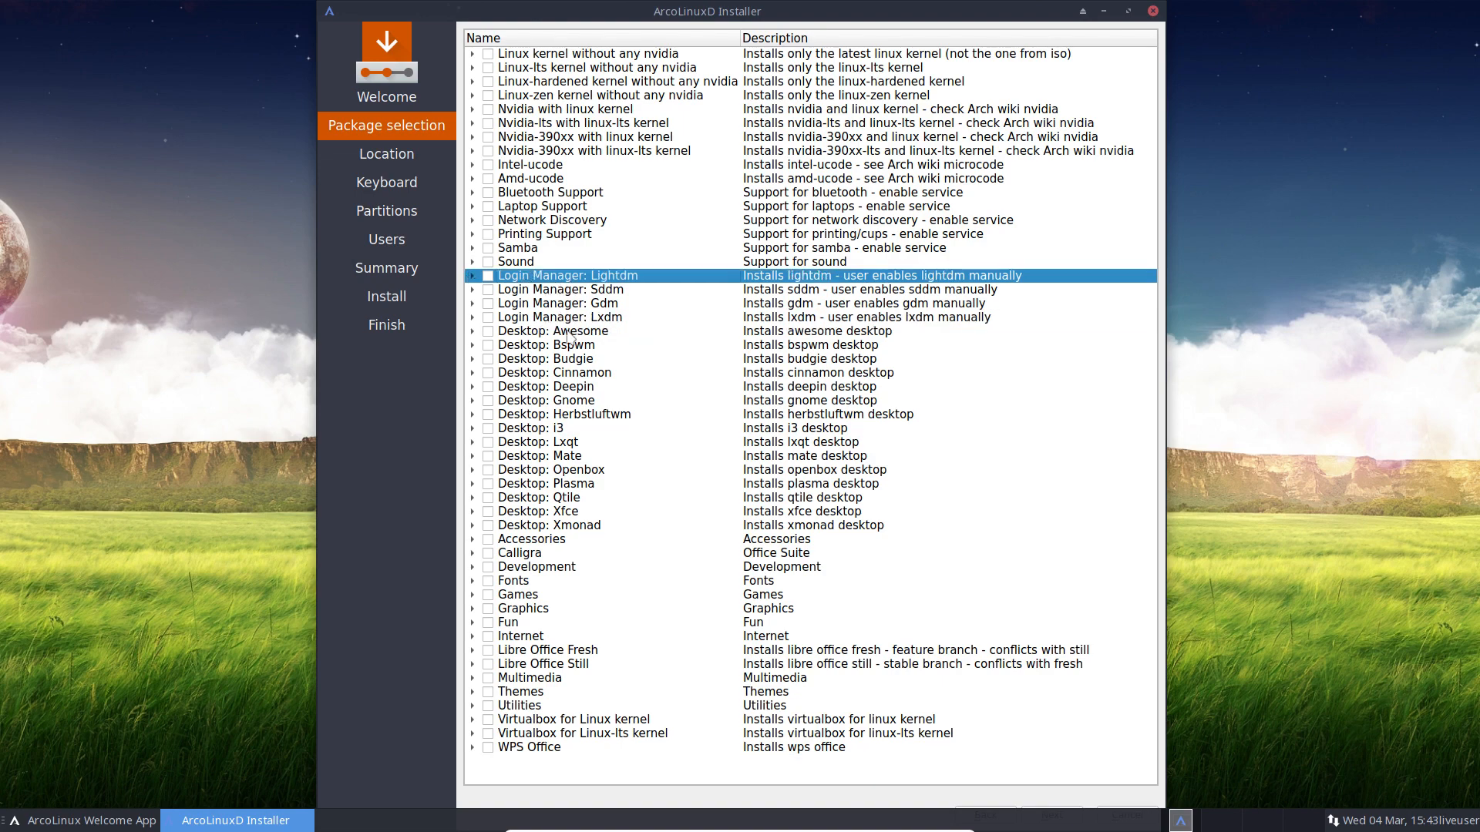
pyautogui.click(597, 292)
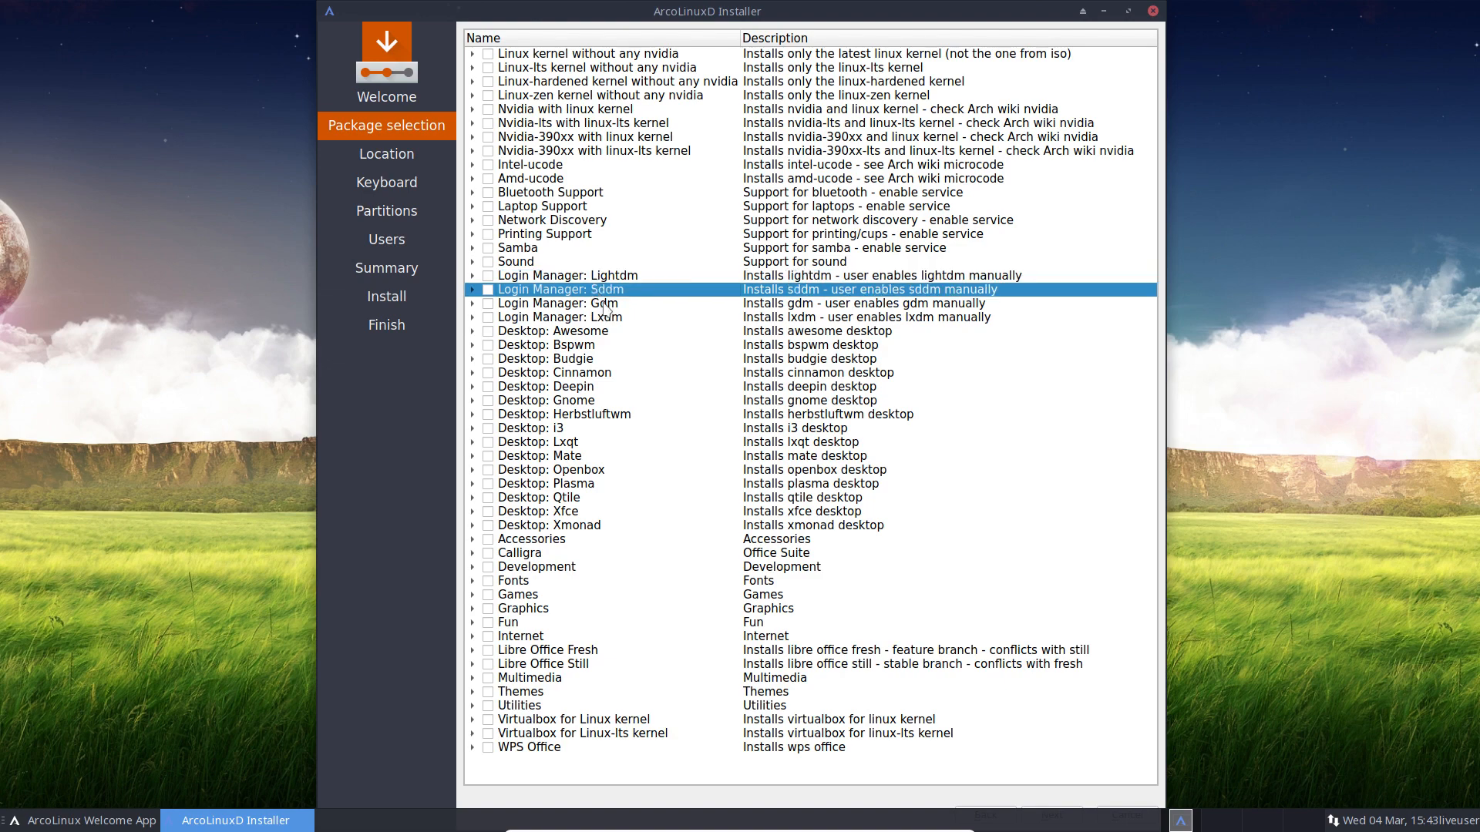
pyautogui.click(605, 305)
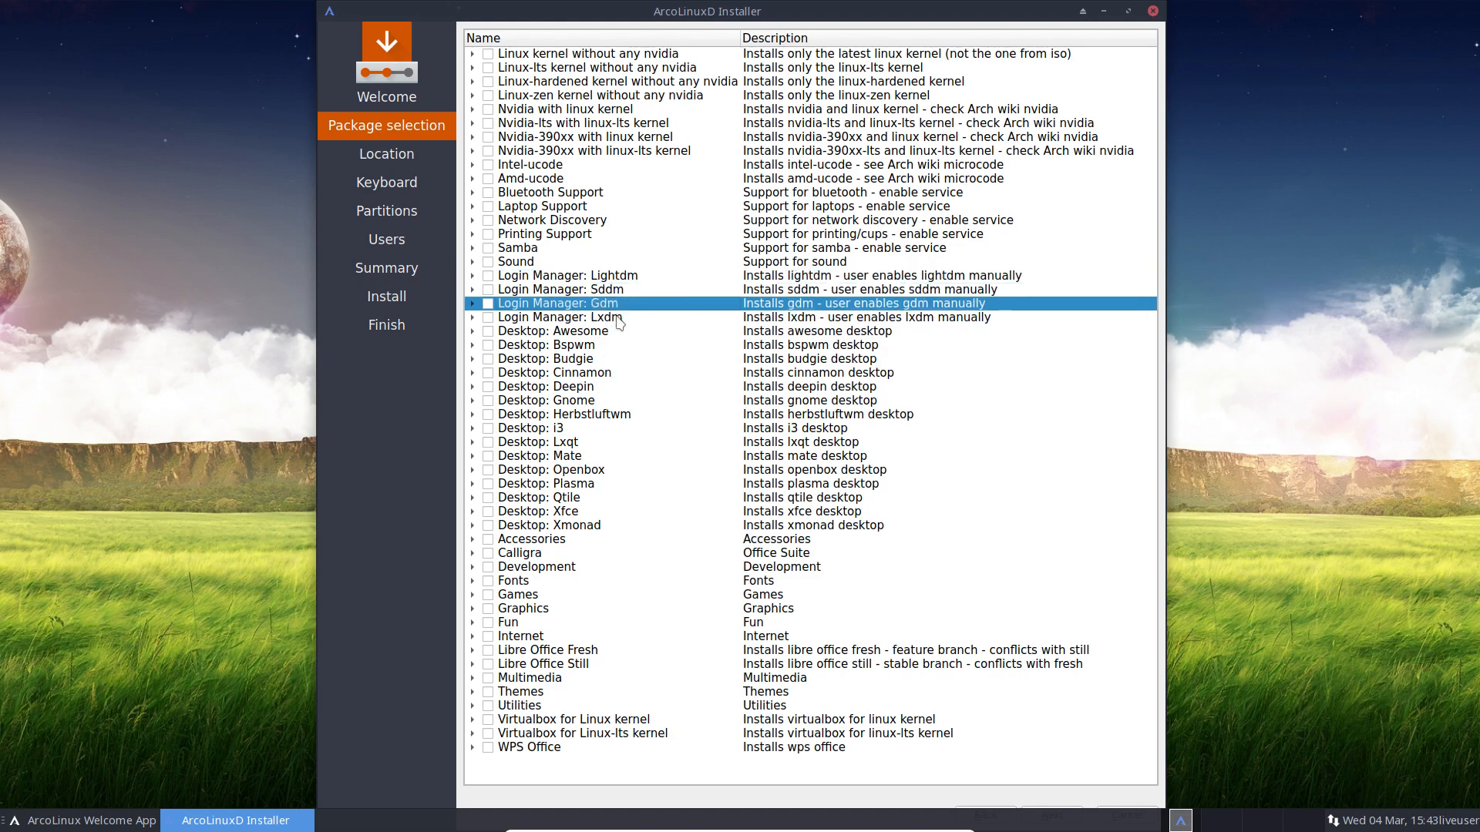
pyautogui.click(619, 319)
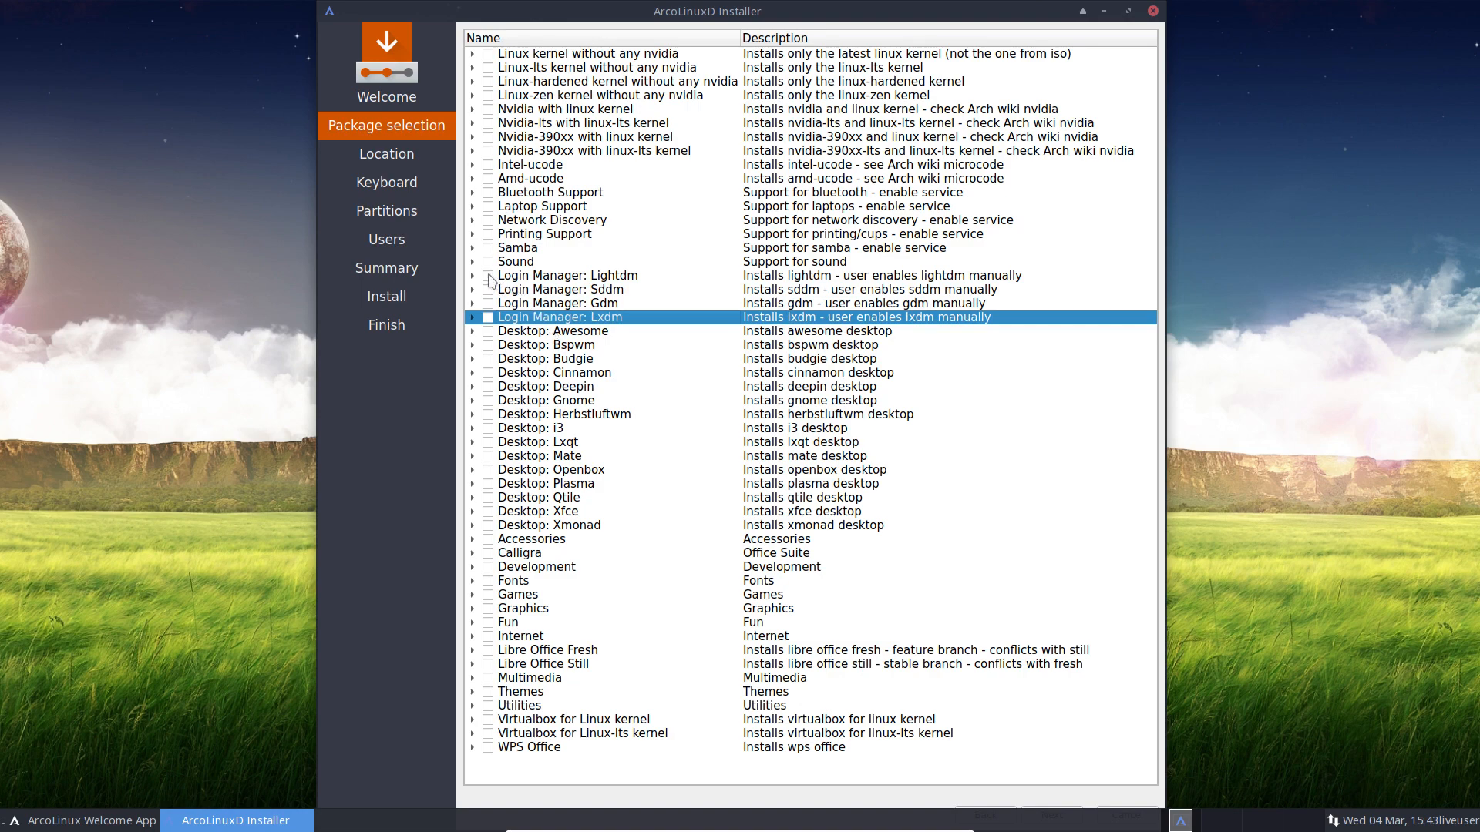
pyautogui.click(488, 276)
# Step: Look over the Awesome, Bspwm, Herbstluftwm, i3, Qtile and Xmonad desktop options
pyautogui.click(587, 334)
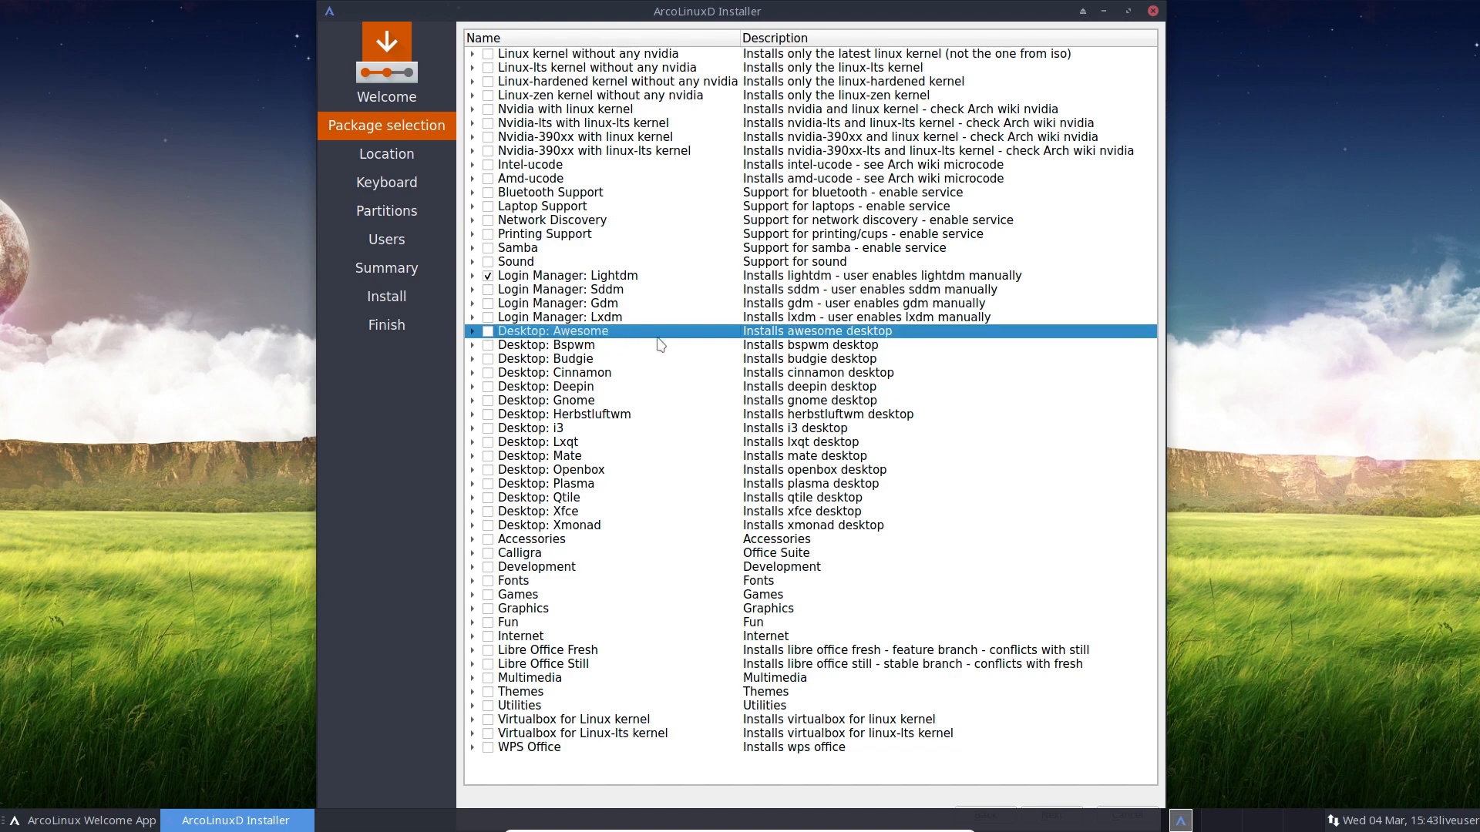
pyautogui.click(590, 349)
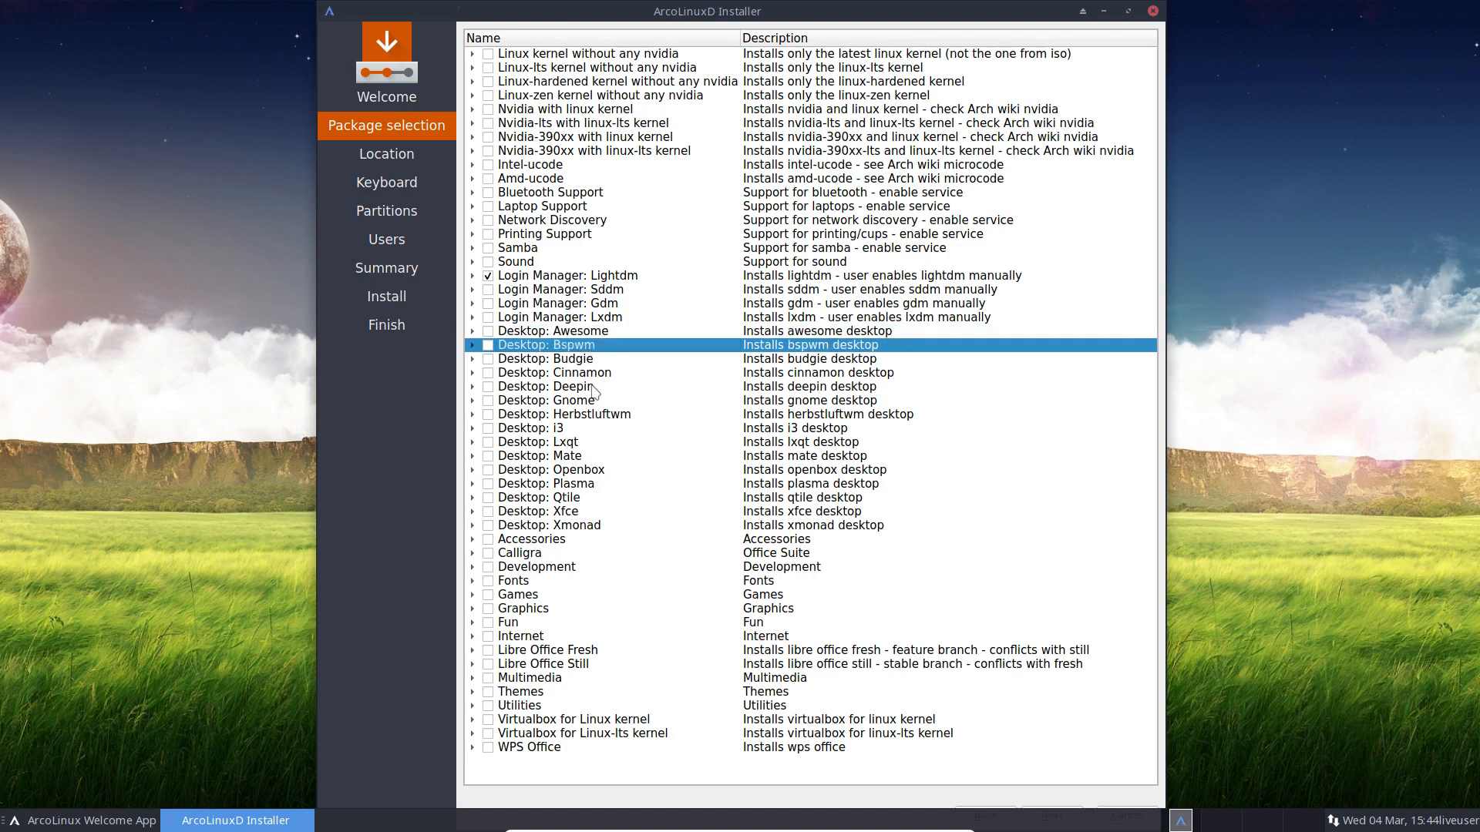
pyautogui.click(598, 416)
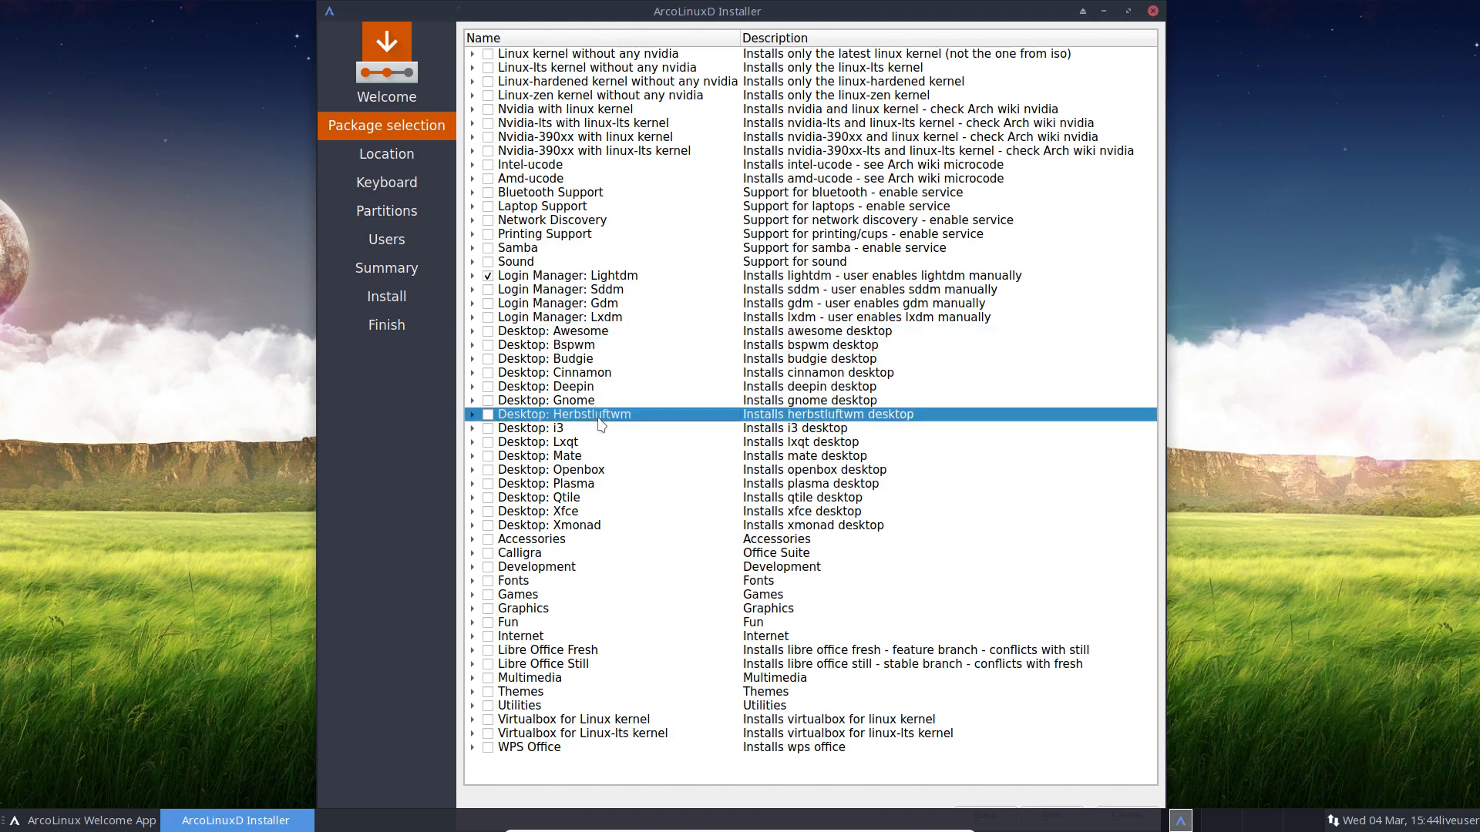
pyautogui.click(602, 430)
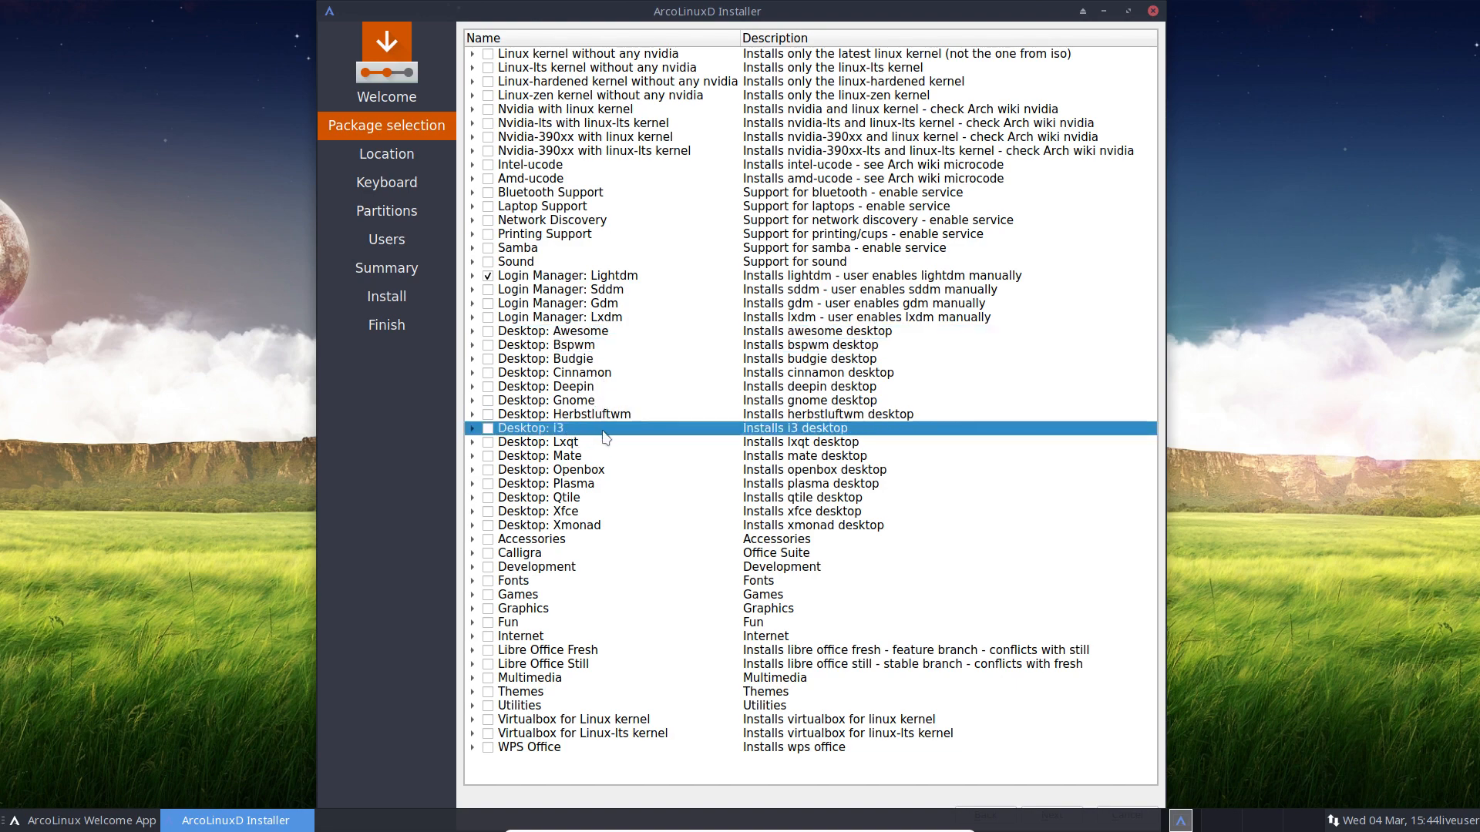
pyautogui.click(595, 497)
pyautogui.click(599, 527)
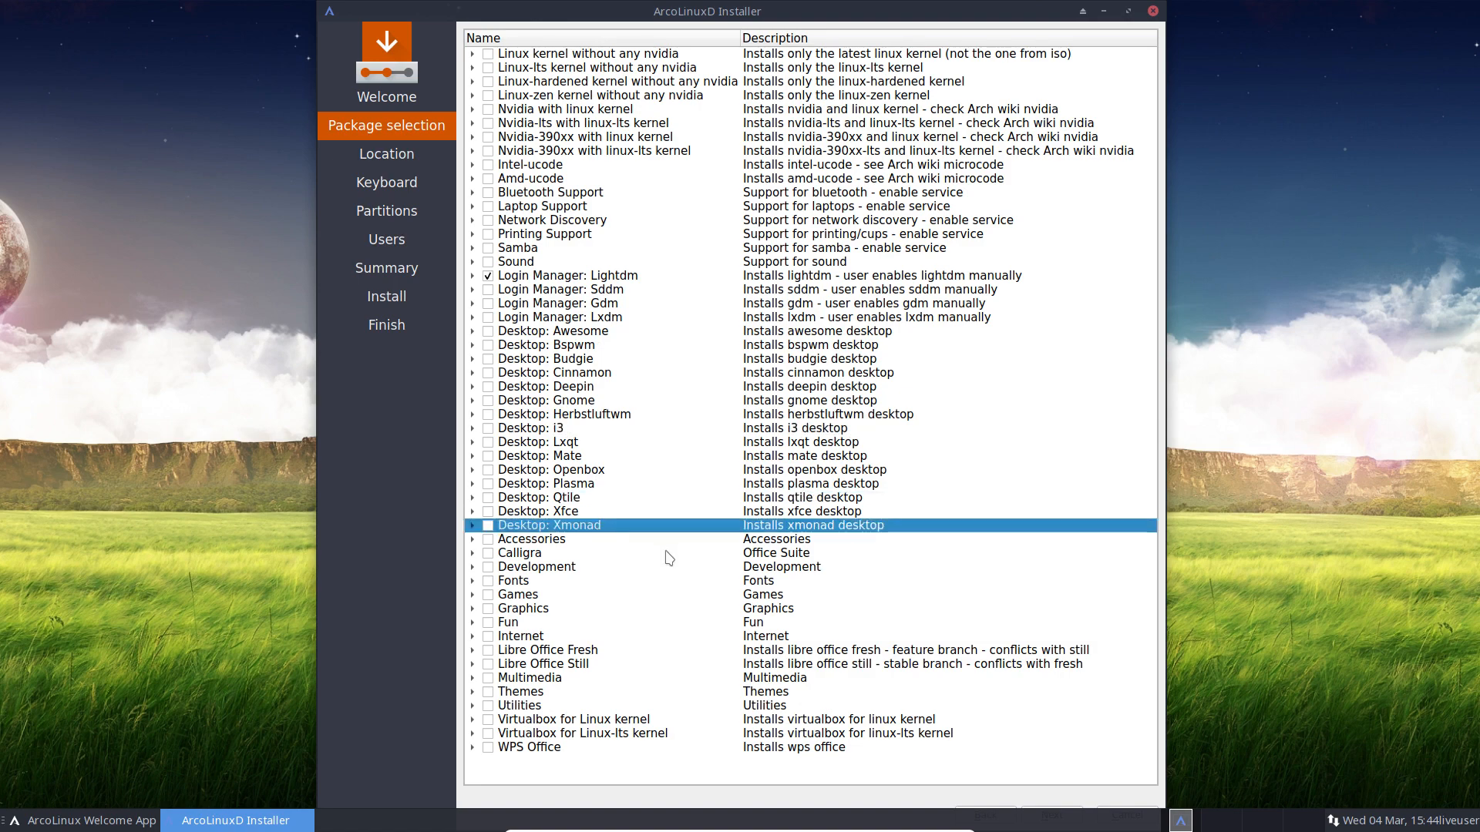
# Step: Select Desktop: Xfce with all five packages, then tick and expand Desktop: Awesome
pyautogui.click(472, 512)
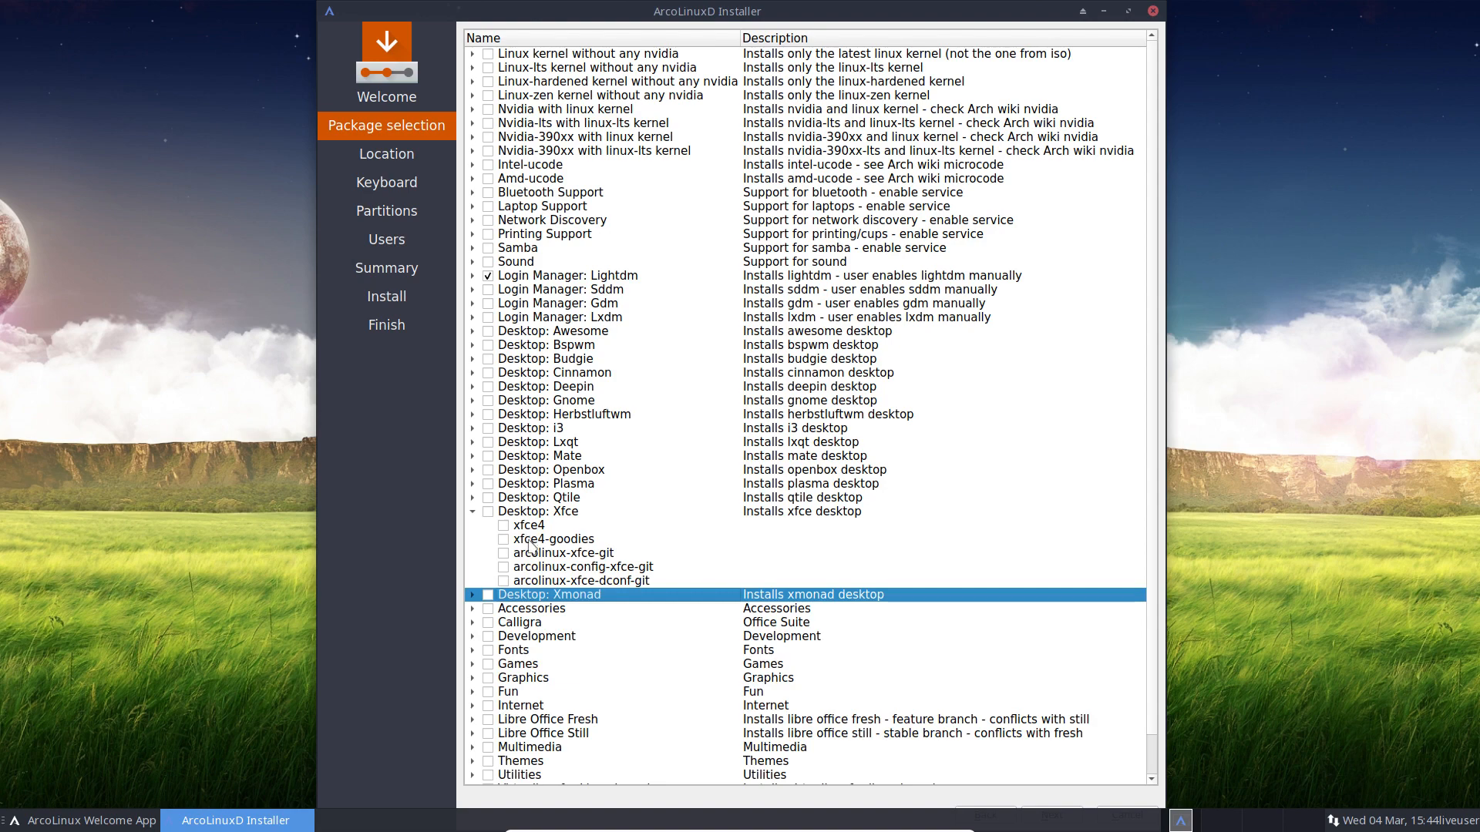
pyautogui.click(488, 512)
pyautogui.click(503, 539)
pyautogui.click(503, 525)
pyautogui.click(504, 553)
pyautogui.click(504, 568)
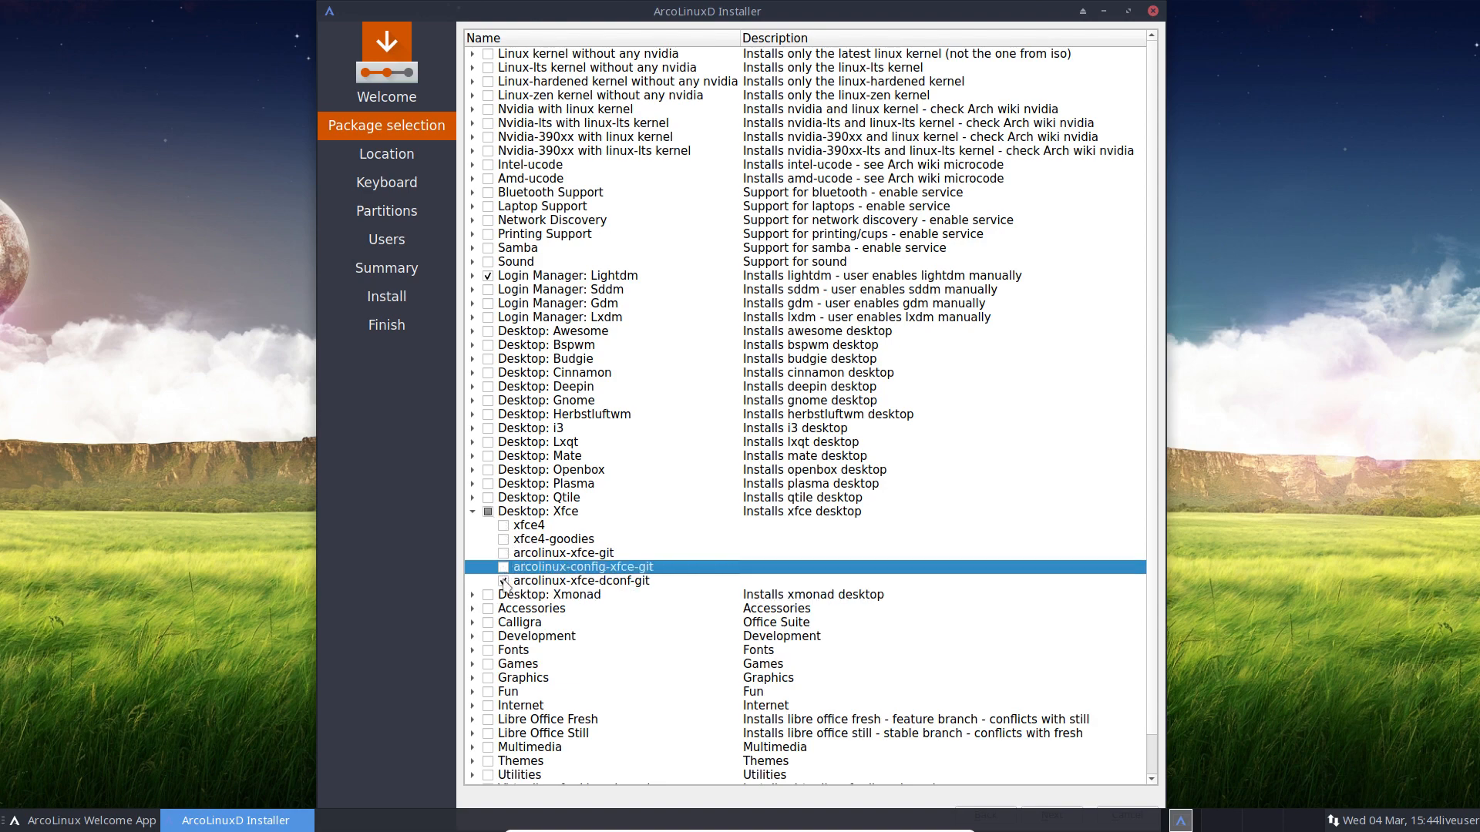
pyautogui.click(488, 513)
pyautogui.click(488, 331)
pyautogui.click(472, 331)
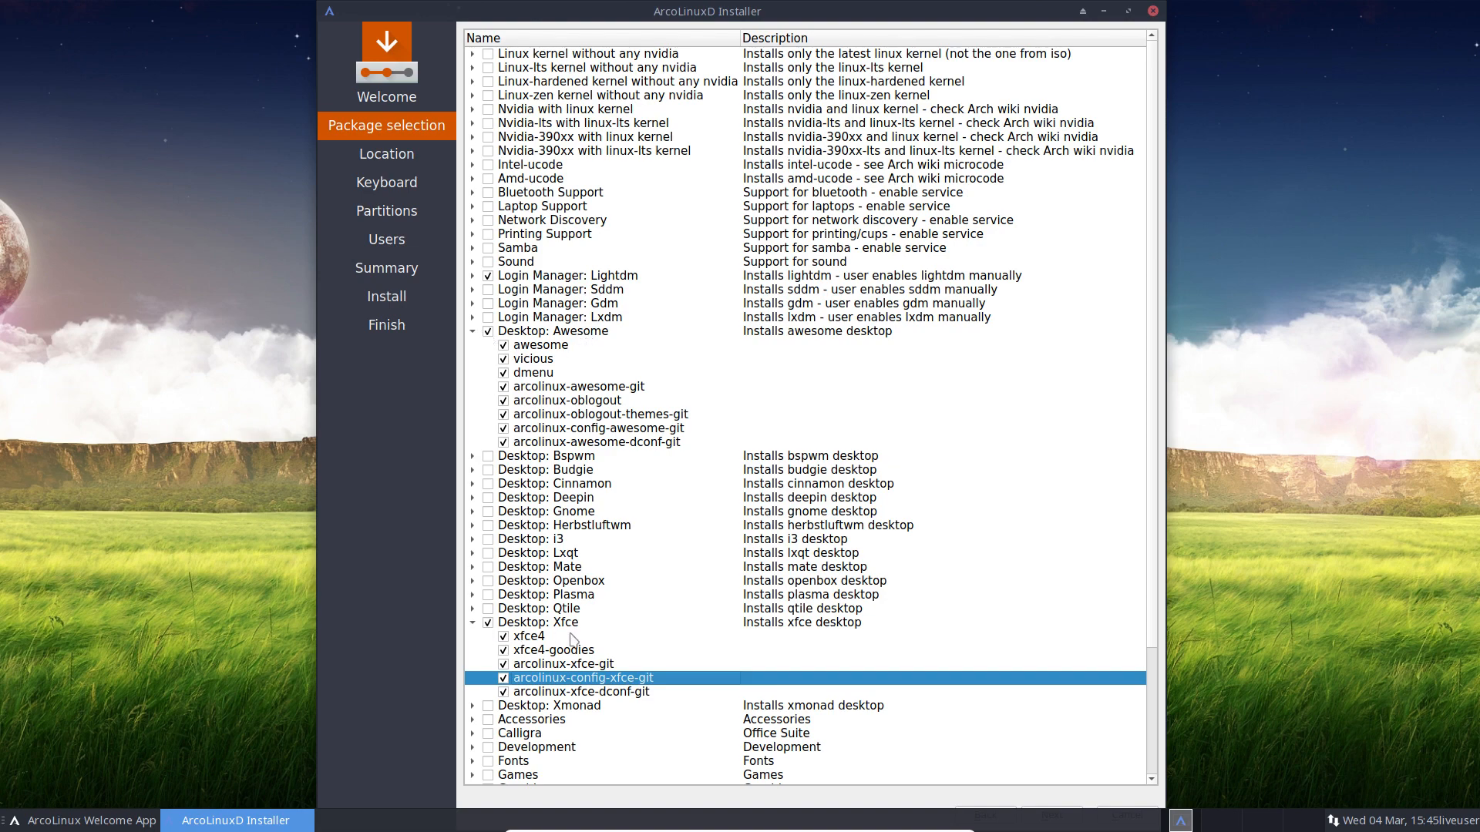
# Step: Expand the Desktop: Bspwm and Accessories package groups, scrolling down the list
pyautogui.click(473, 456)
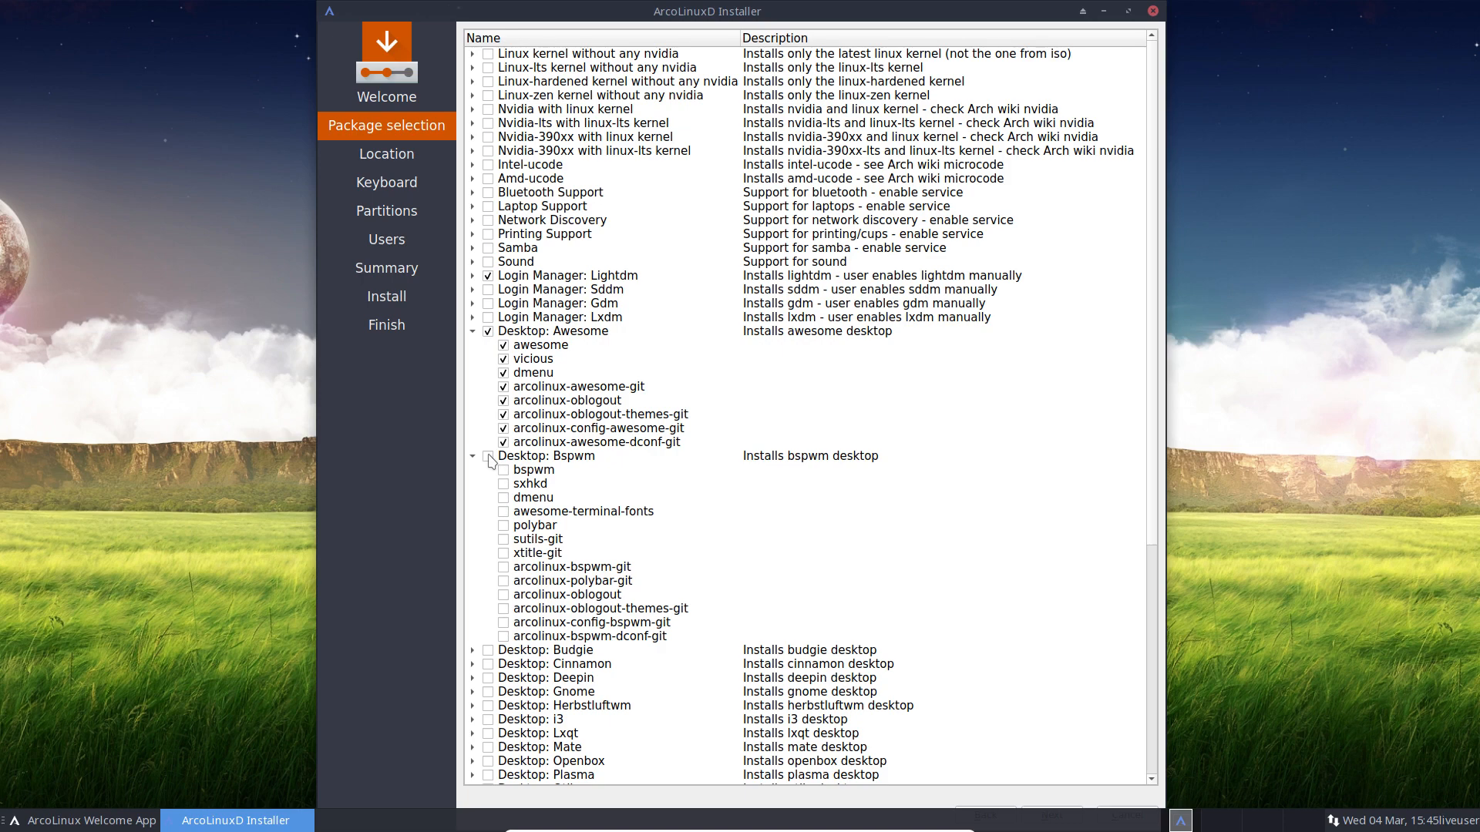
pyautogui.scroll(-5, 491, 460)
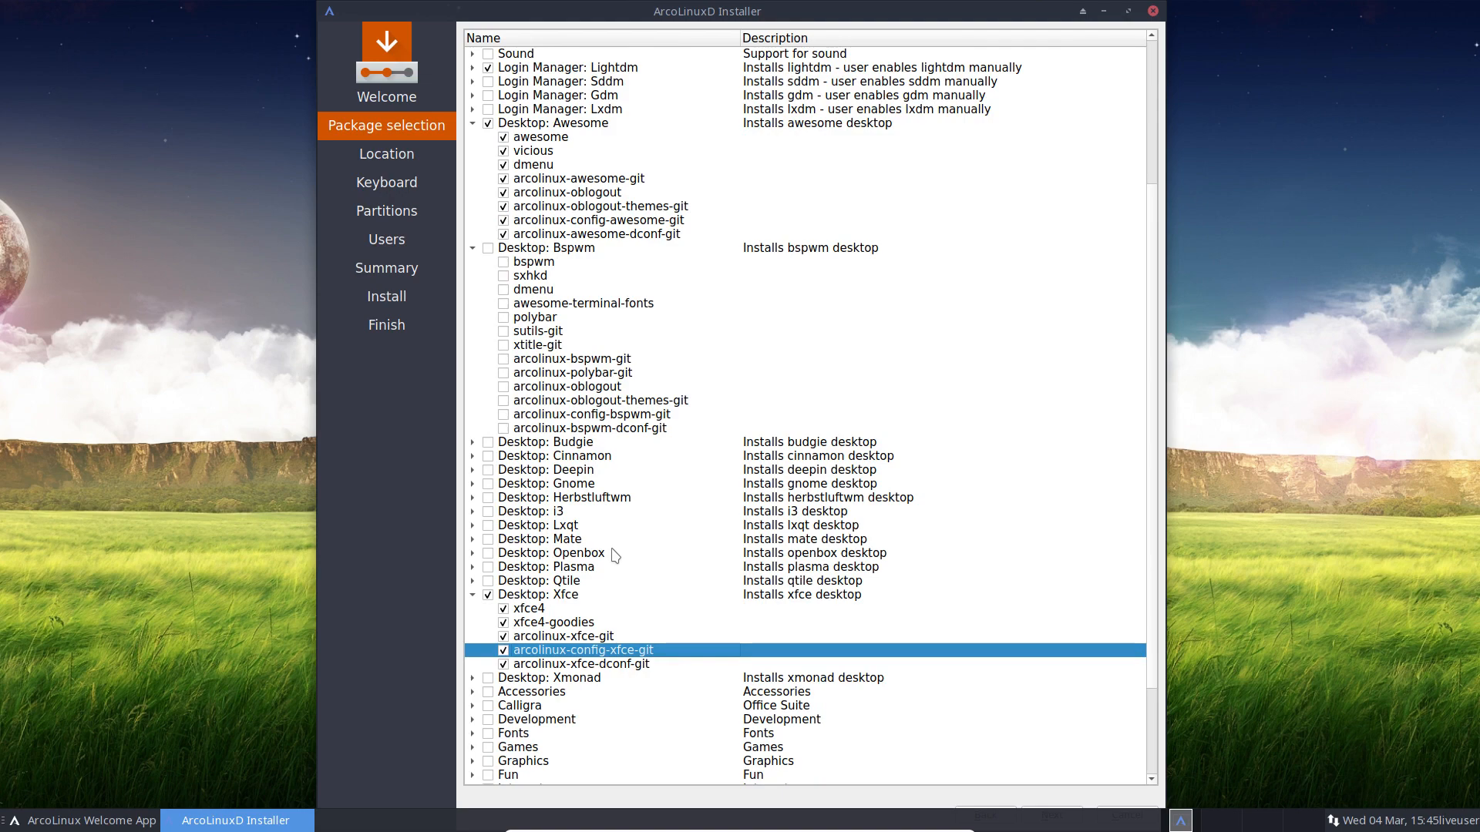
pyautogui.scroll(-3, 614, 555)
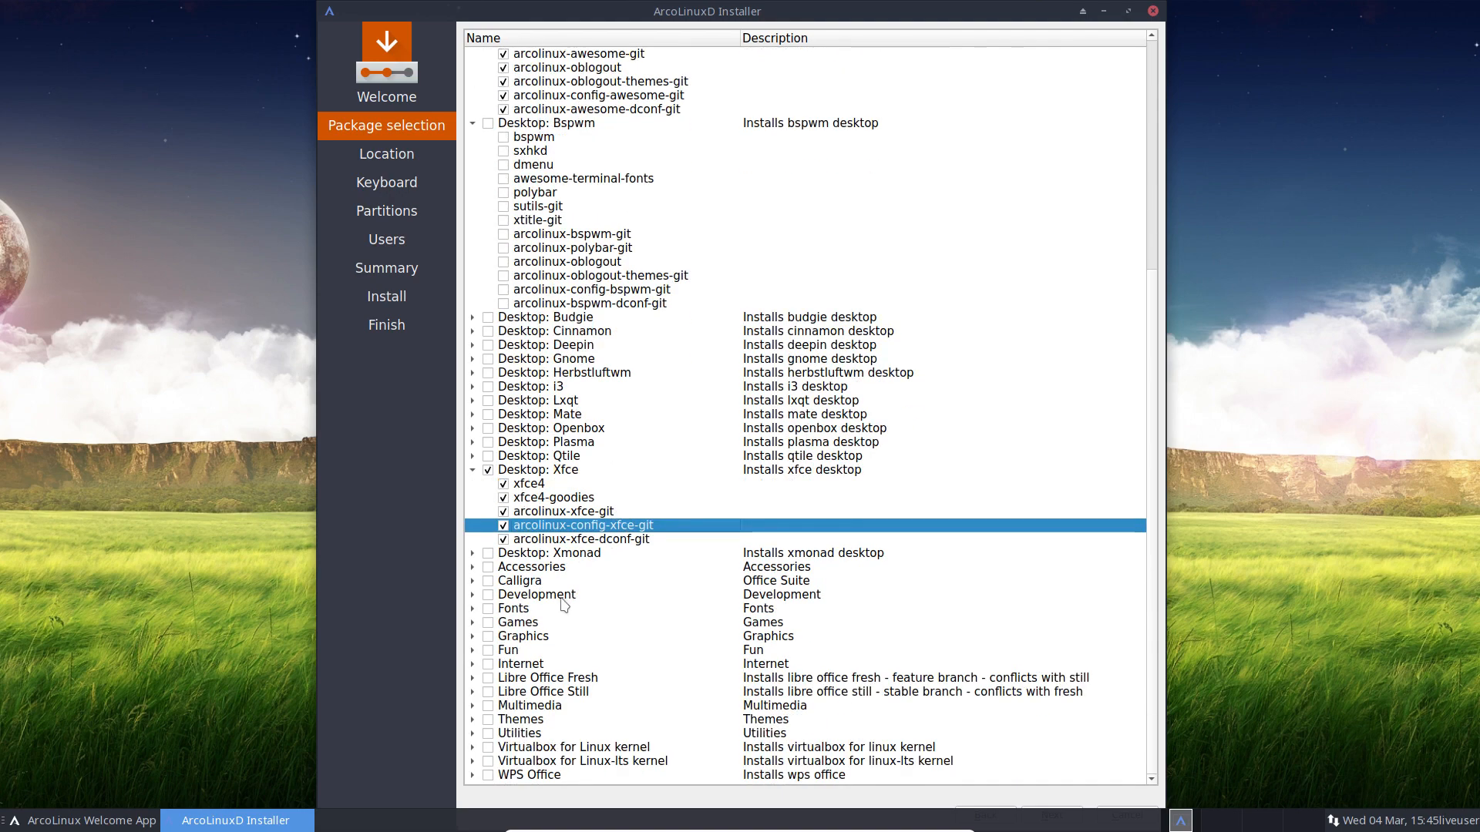
pyautogui.click(472, 567)
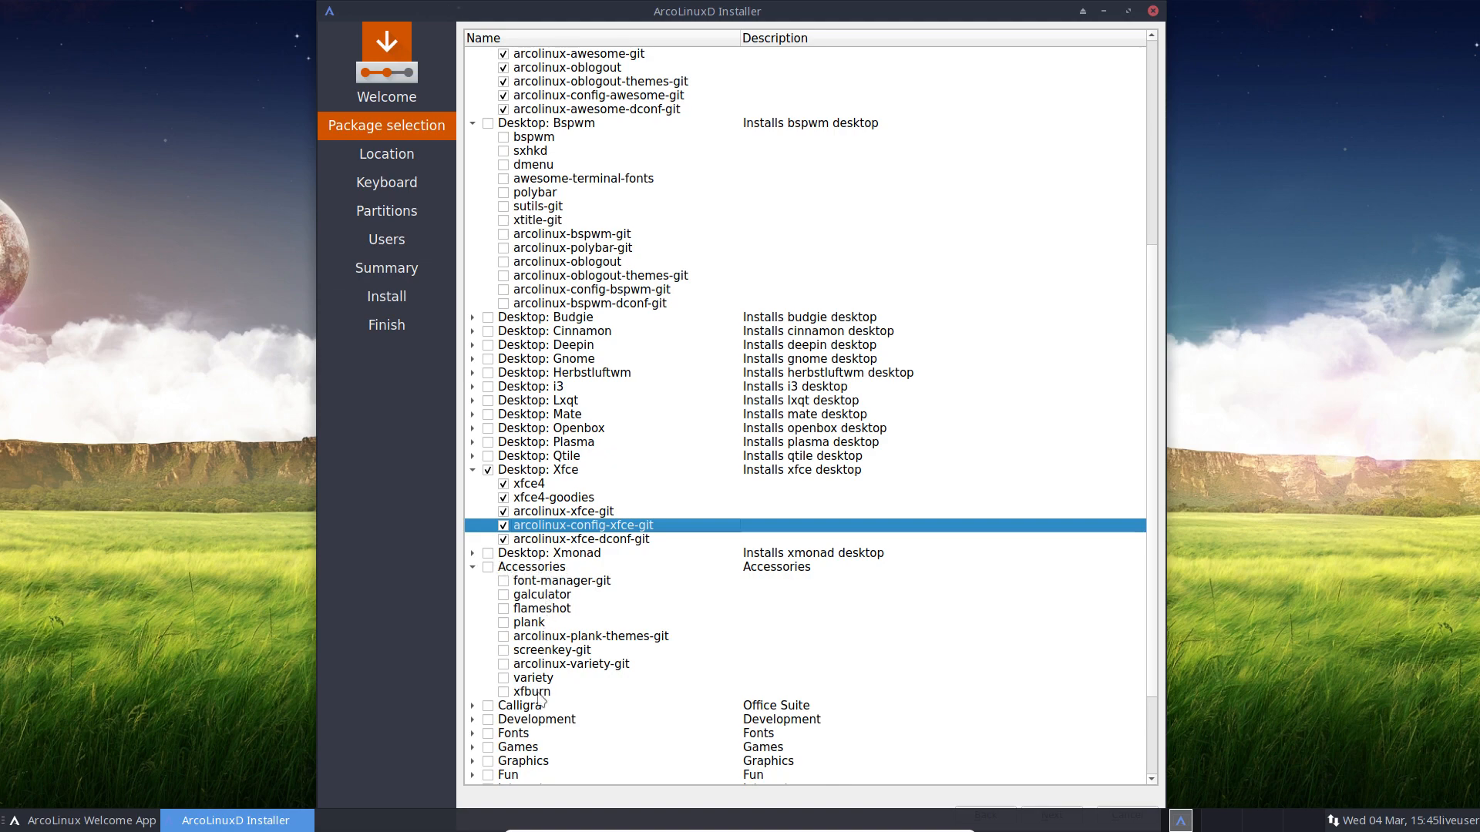
pyautogui.scroll(-3, 542, 698)
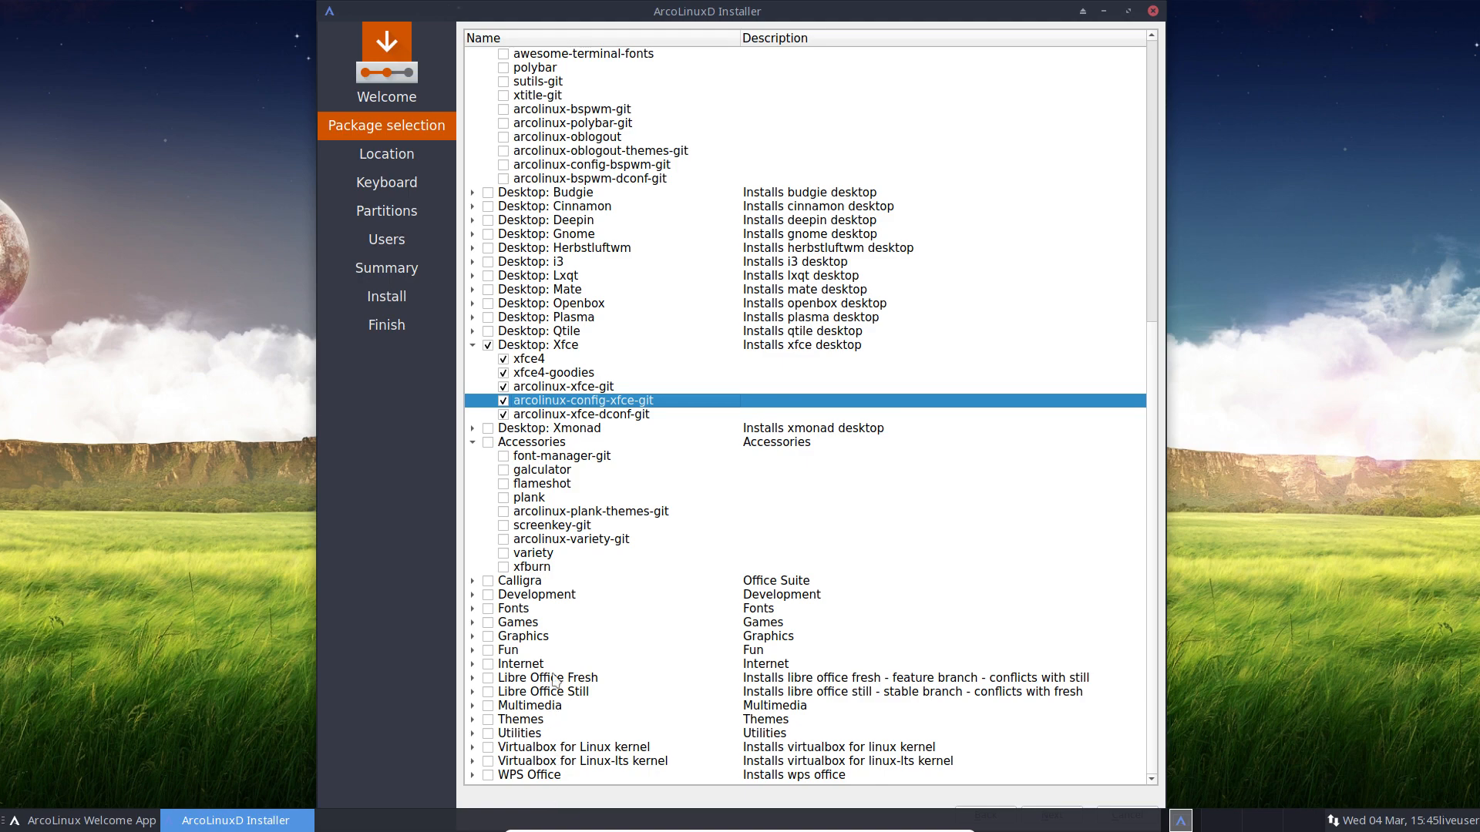
# Step: Leave variety unticked, expand Calligra, Development and Fonts, and tick all twelve font packages
pyautogui.click(503, 553)
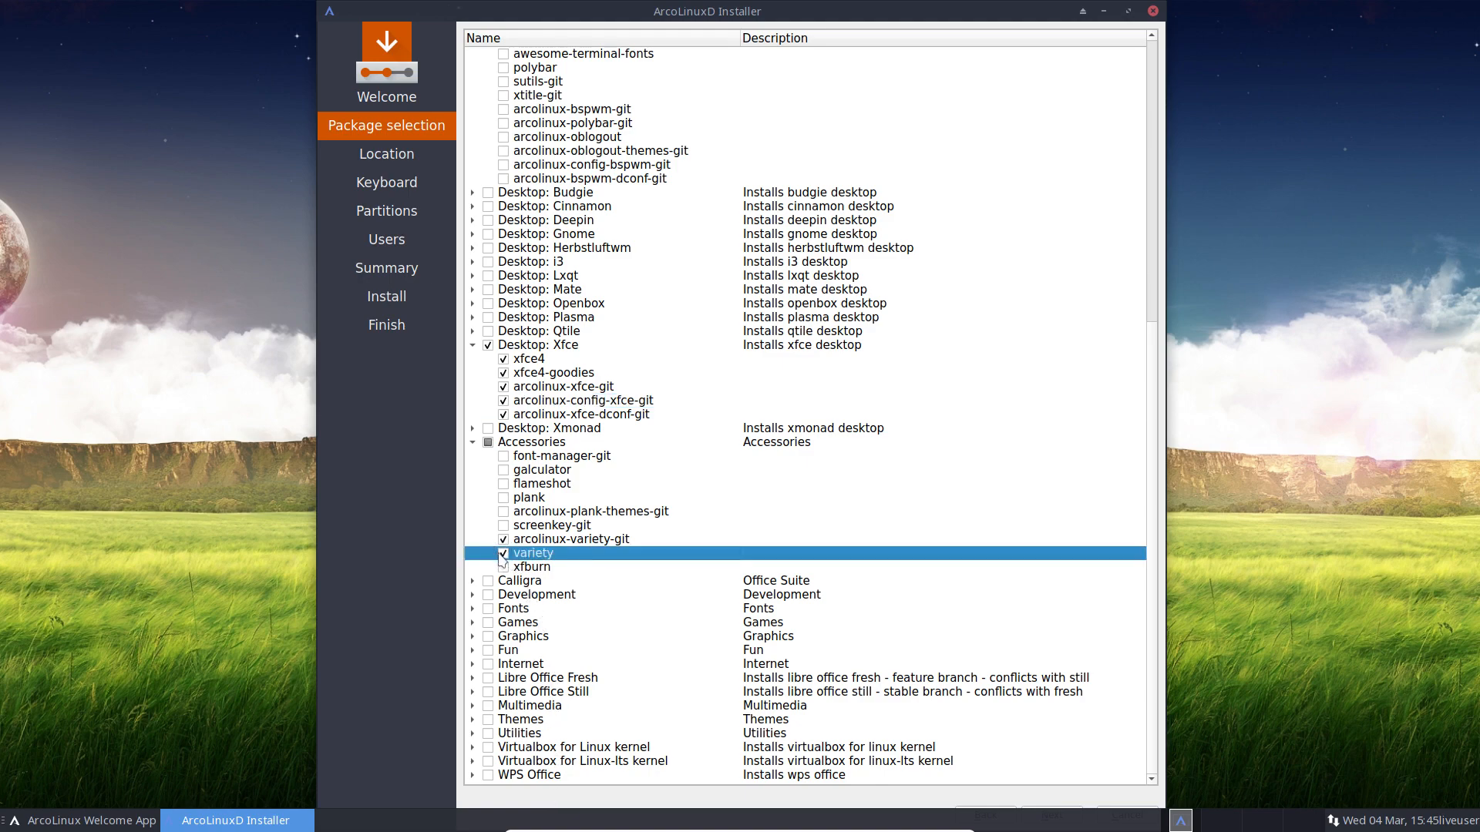
pyautogui.click(505, 552)
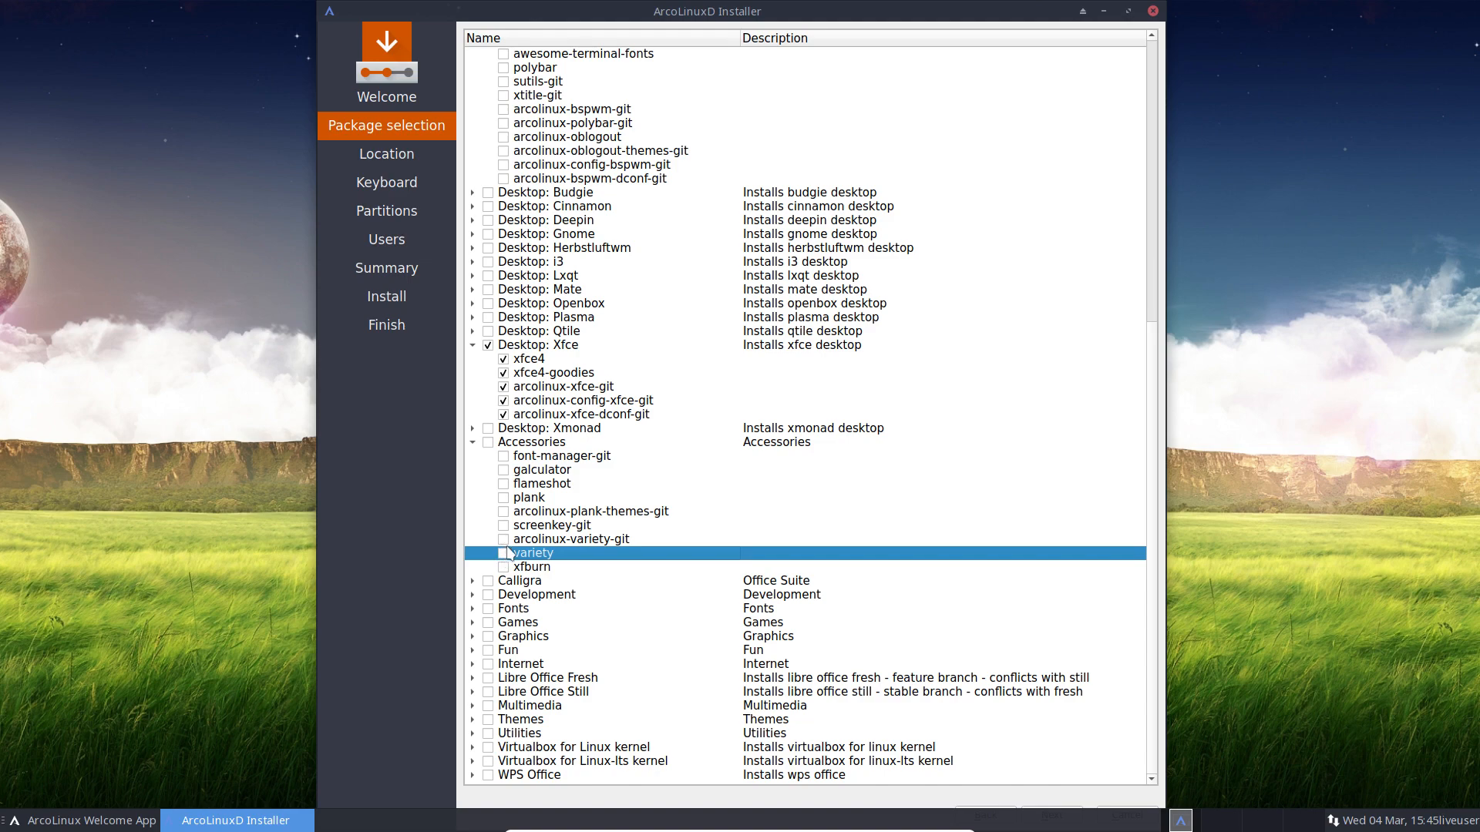
pyautogui.click(472, 580)
pyautogui.scroll(-1, 525, 613)
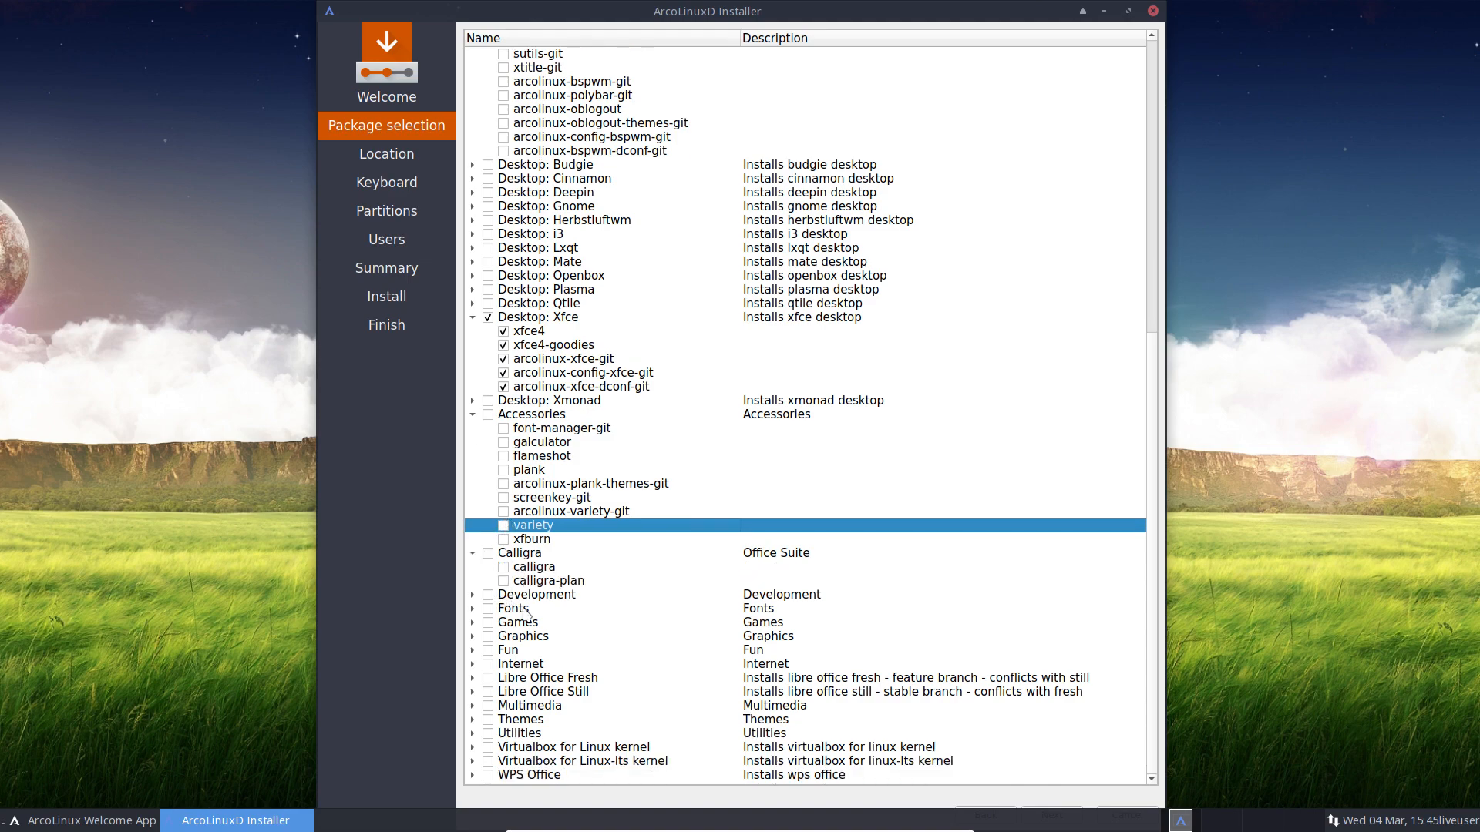
pyautogui.click(472, 597)
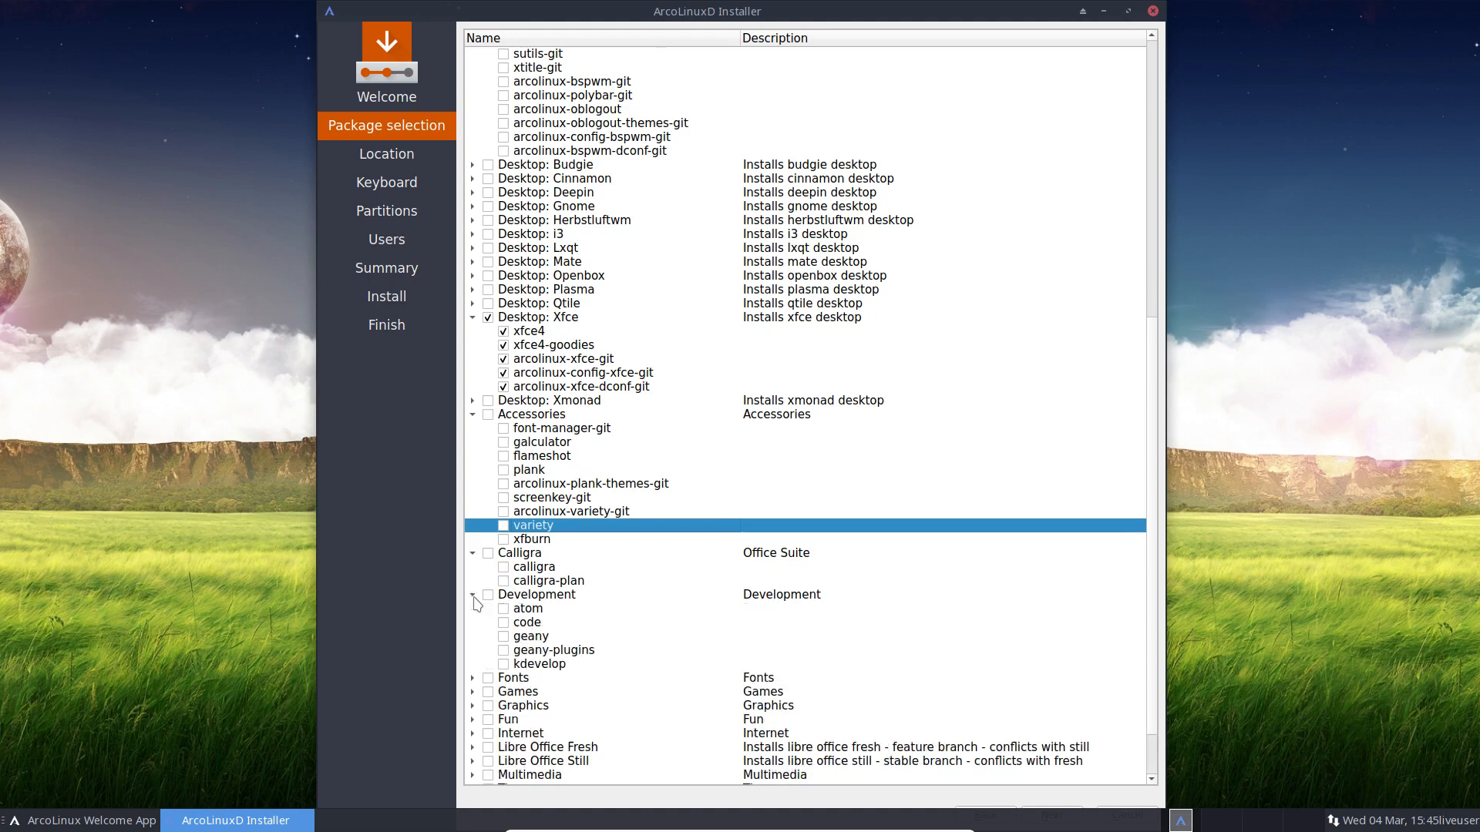
pyautogui.scroll(-3, 475, 605)
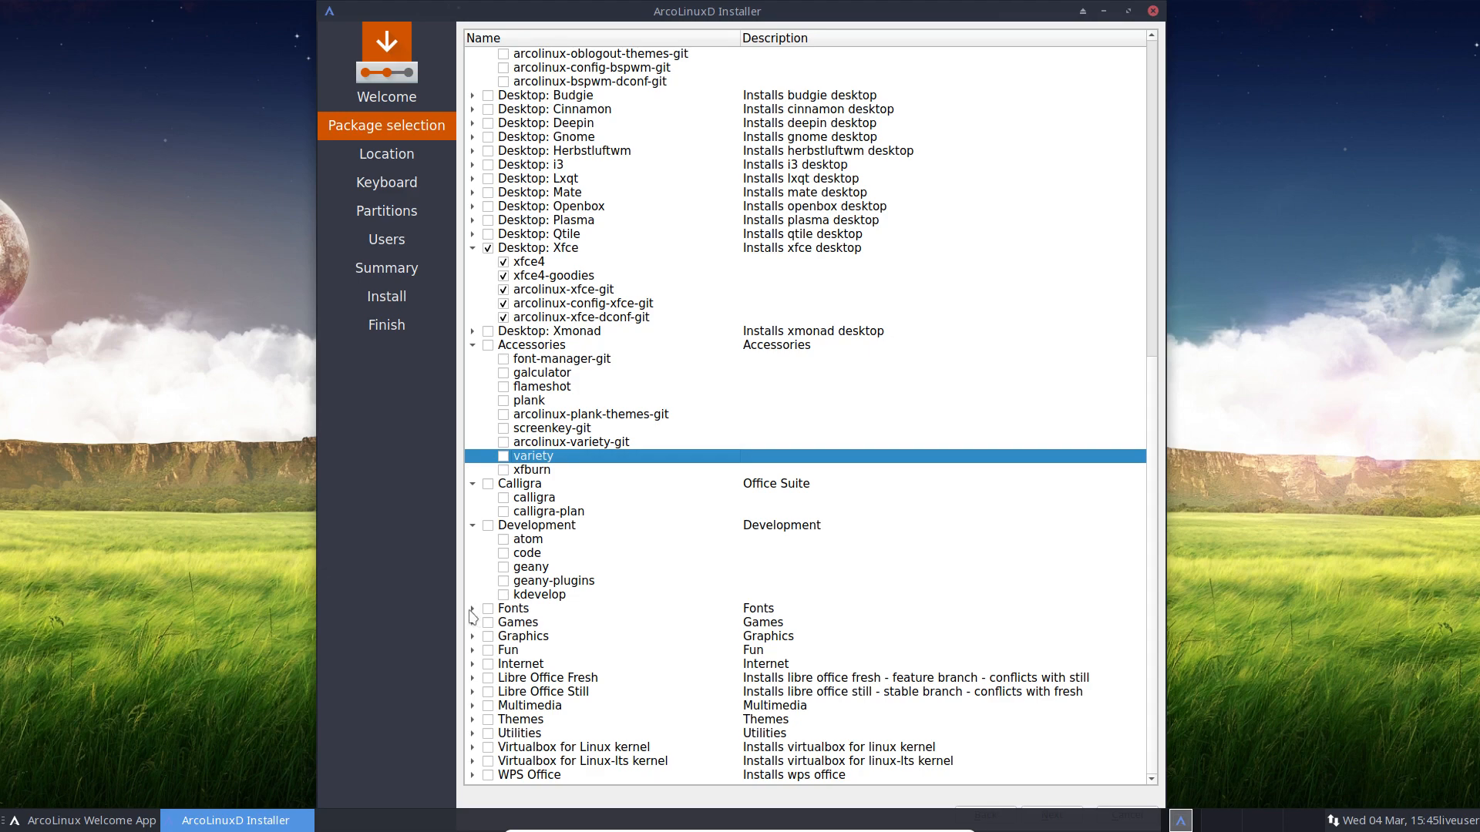
pyautogui.click(470, 609)
pyautogui.scroll(-2, 476, 651)
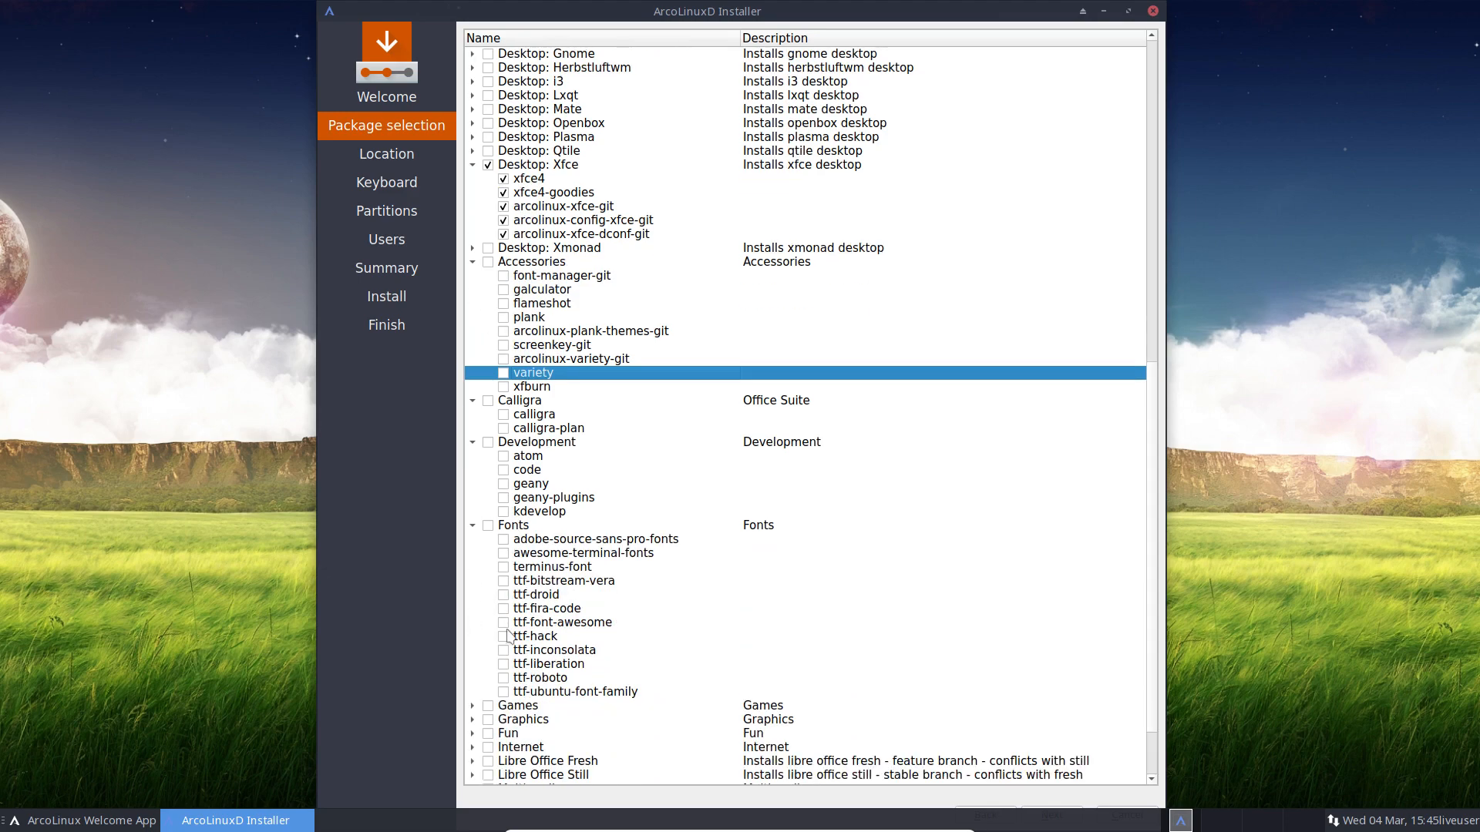
pyautogui.click(551, 608)
pyautogui.scroll(-2, 583, 671)
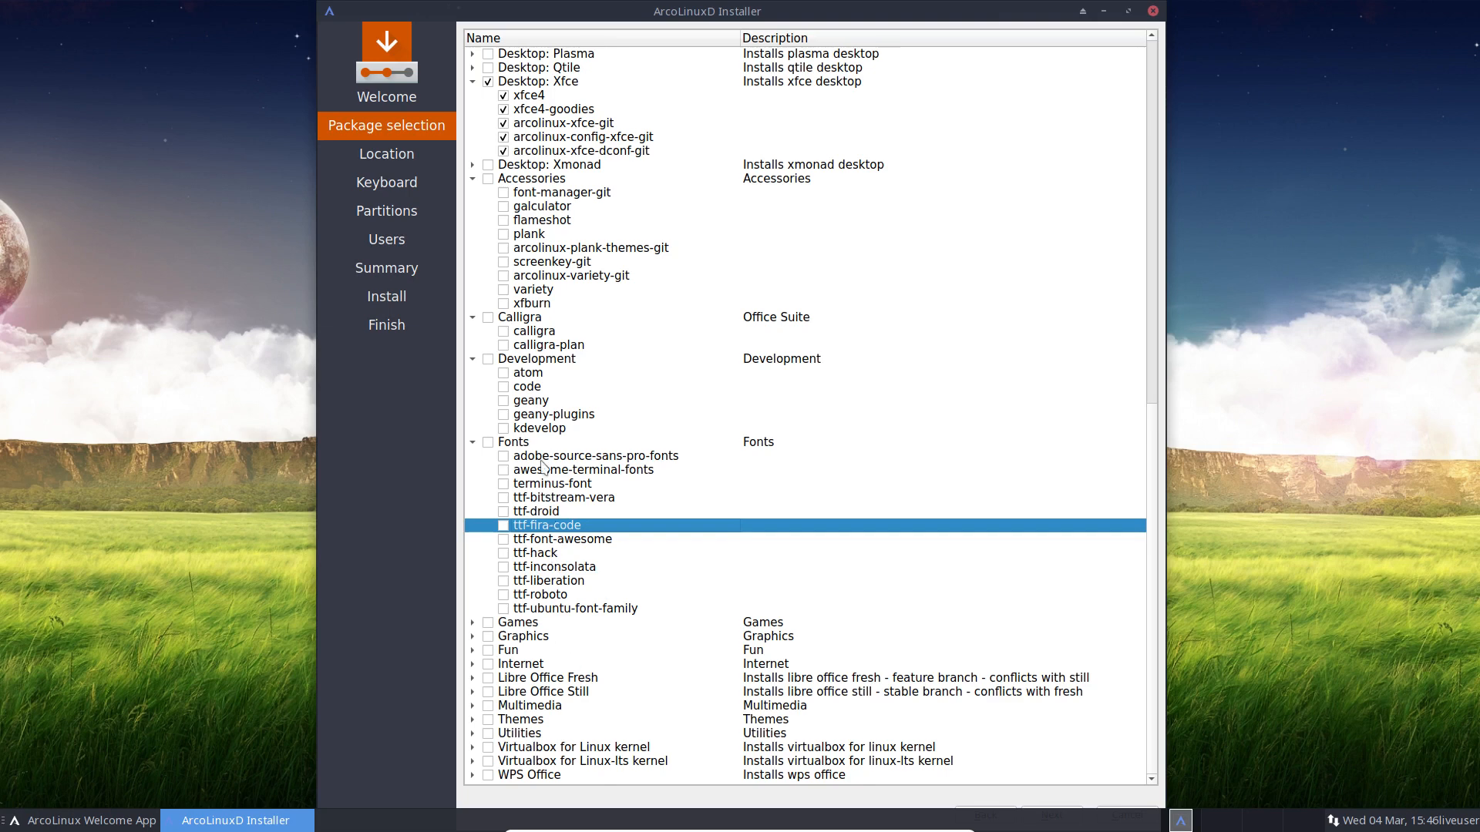
pyautogui.click(488, 443)
# Step: Expand Games (briefly ticking Steam), Graphics, Fun and Internet, leaving them all unticked
pyautogui.click(473, 624)
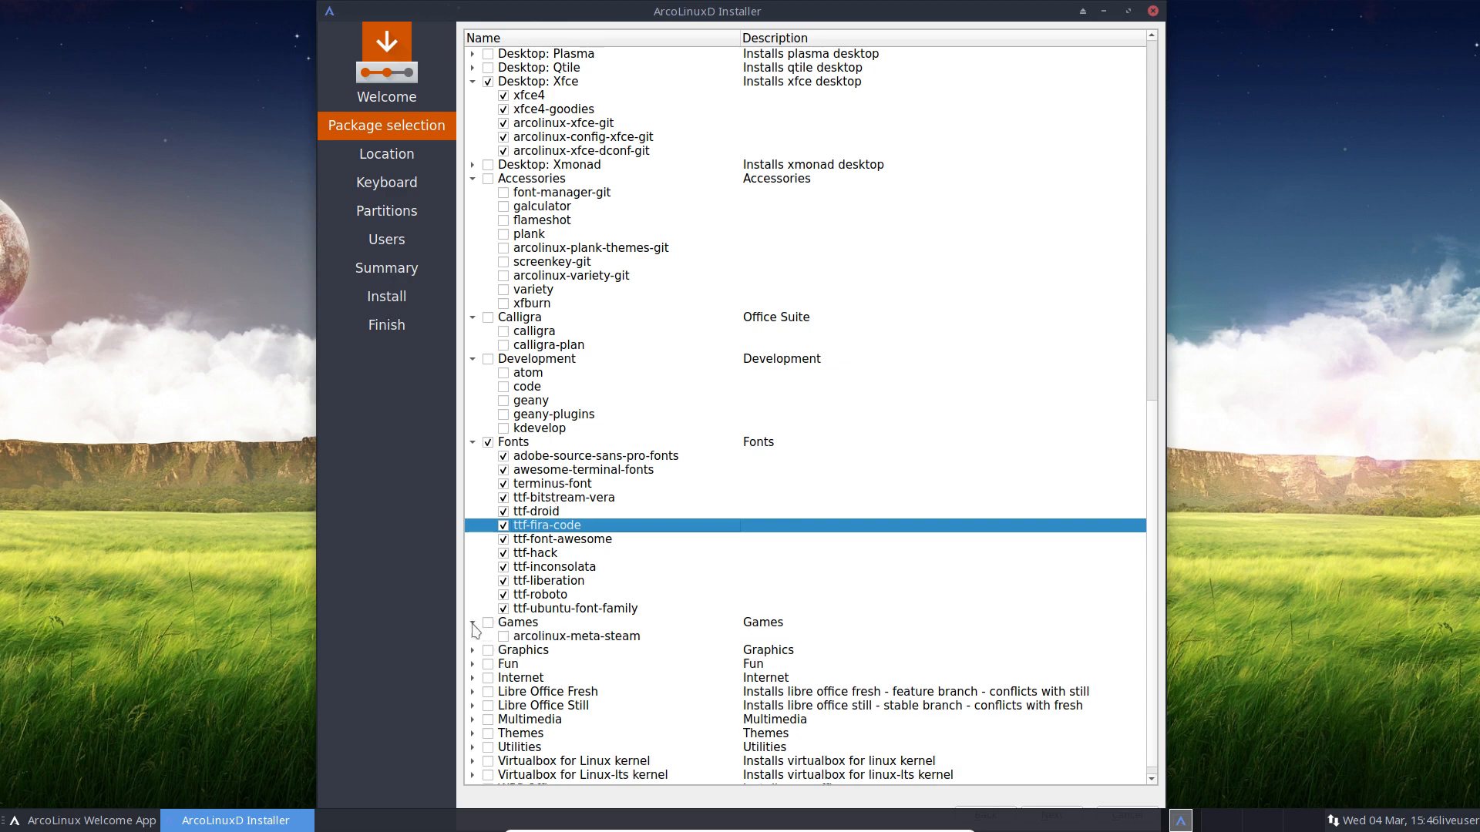
pyautogui.scroll(-1, 485, 631)
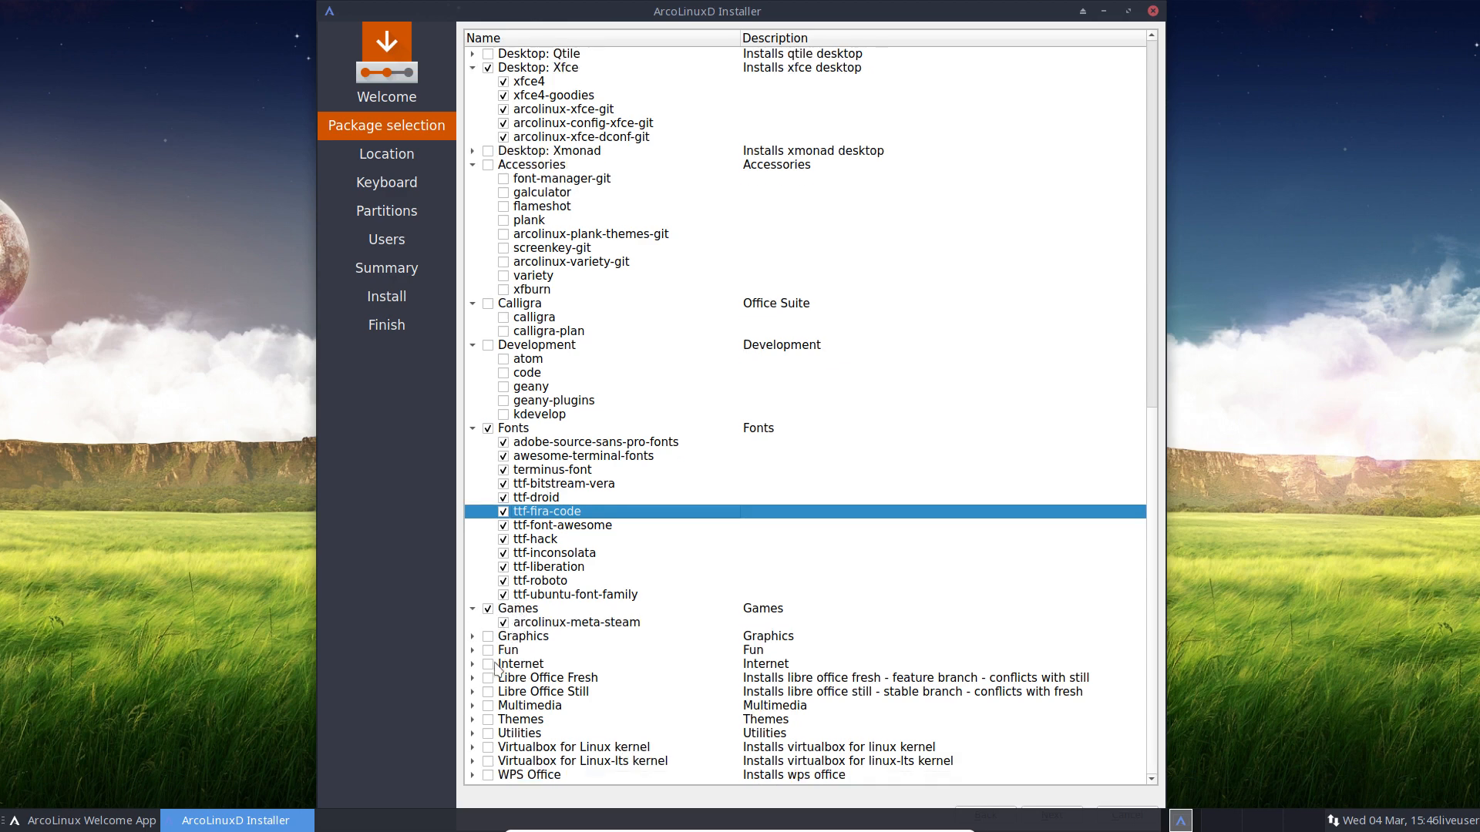
pyautogui.click(488, 609)
pyautogui.click(487, 609)
pyautogui.click(472, 636)
pyautogui.scroll(-4, 521, 631)
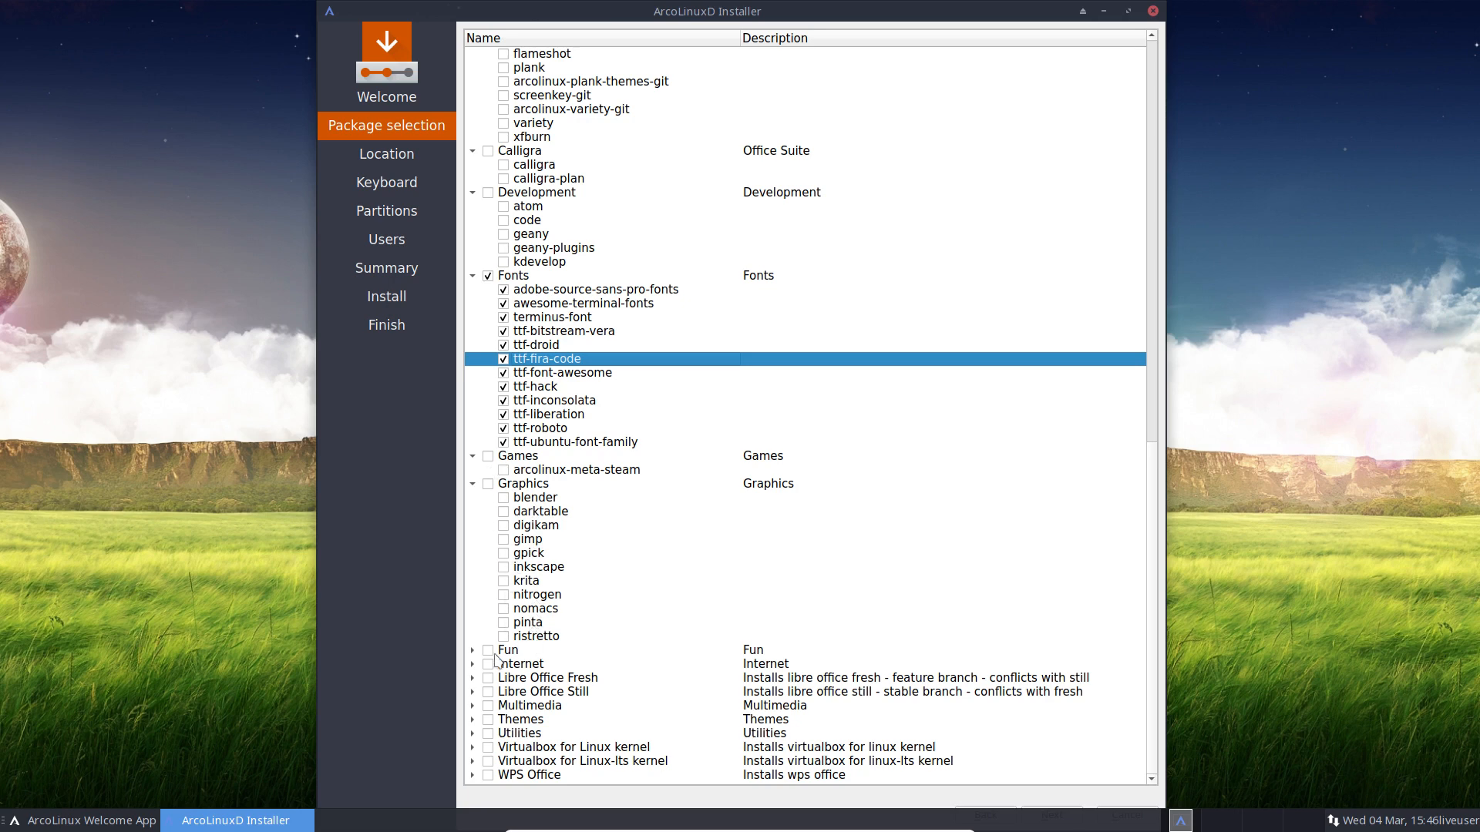
pyautogui.click(472, 651)
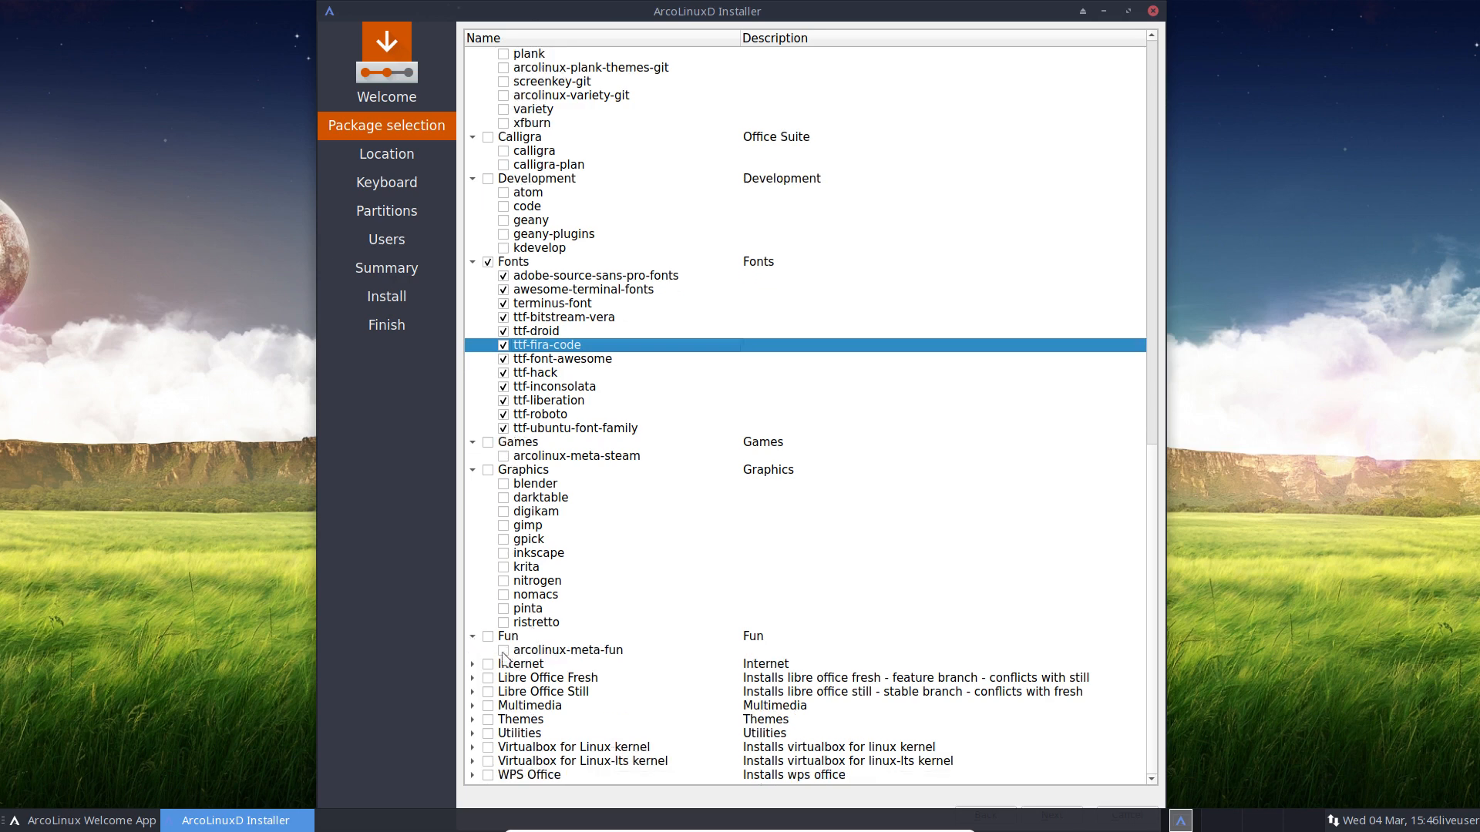
pyautogui.click(473, 664)
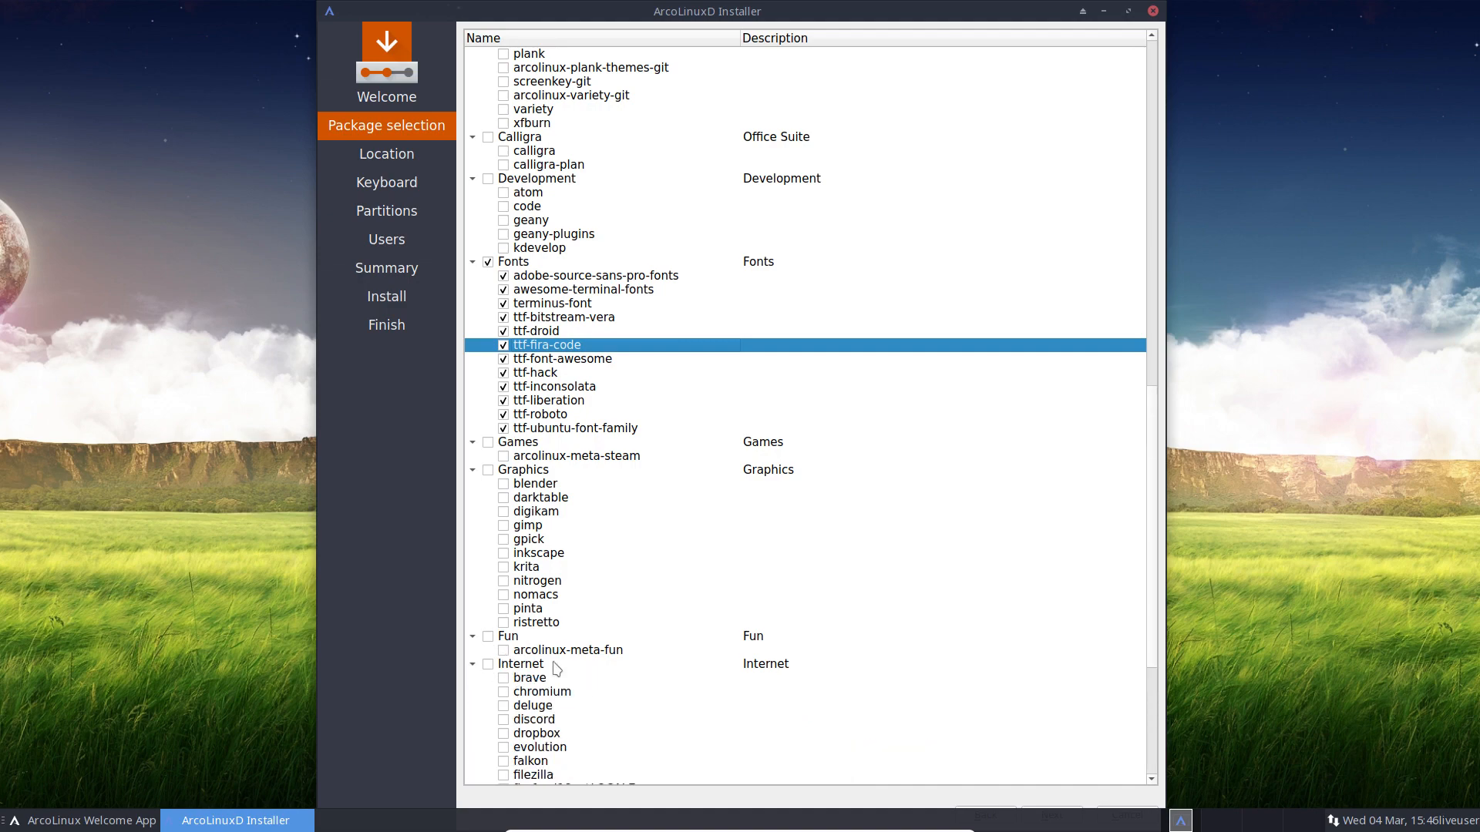
pyautogui.scroll(-2, 556, 669)
pyautogui.scroll(-5, 556, 669)
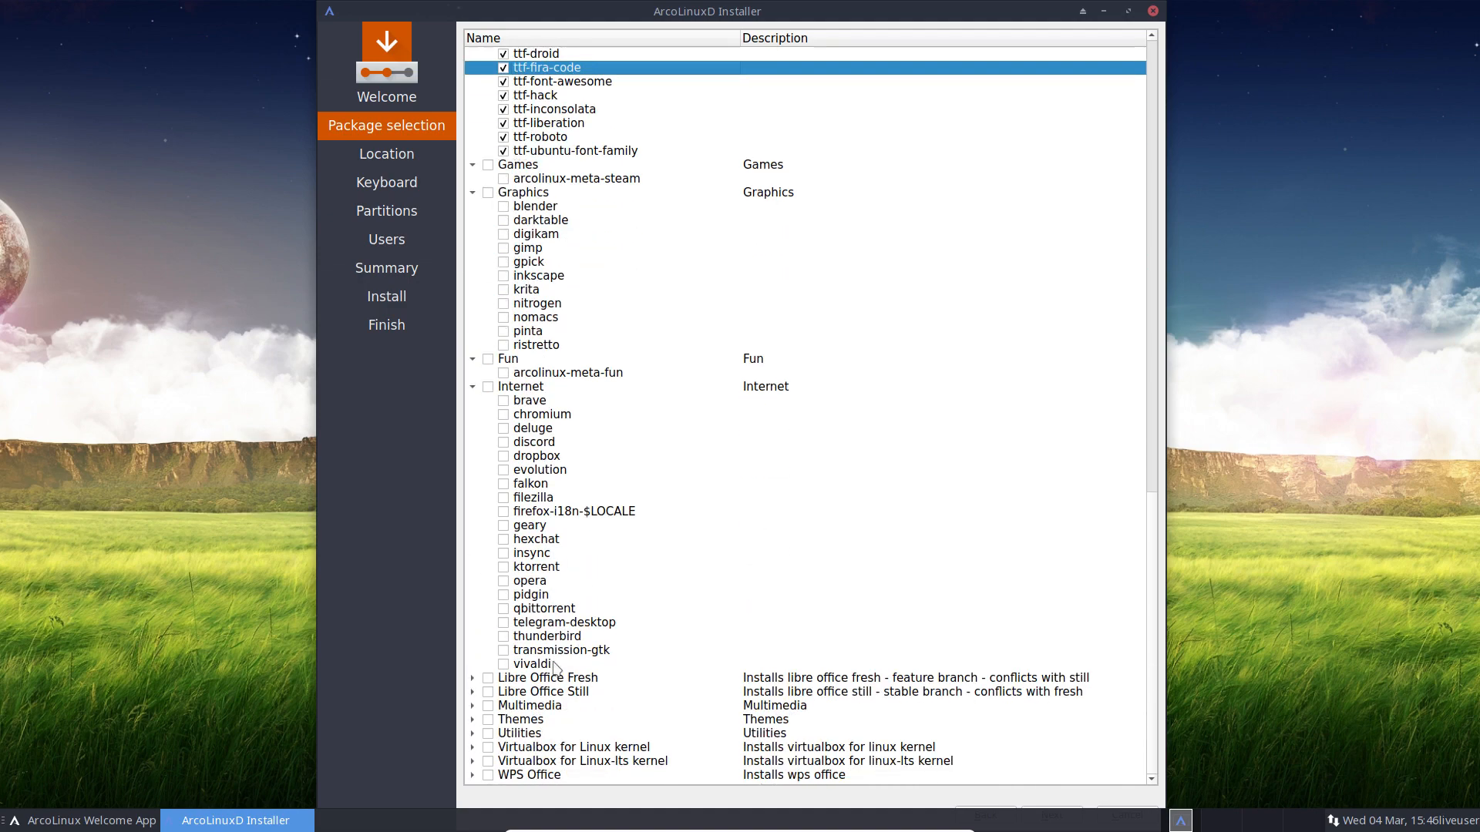
# Step: Tick brave, discord and telegram-desktop under the Internet group
pyautogui.click(503, 400)
pyautogui.click(503, 443)
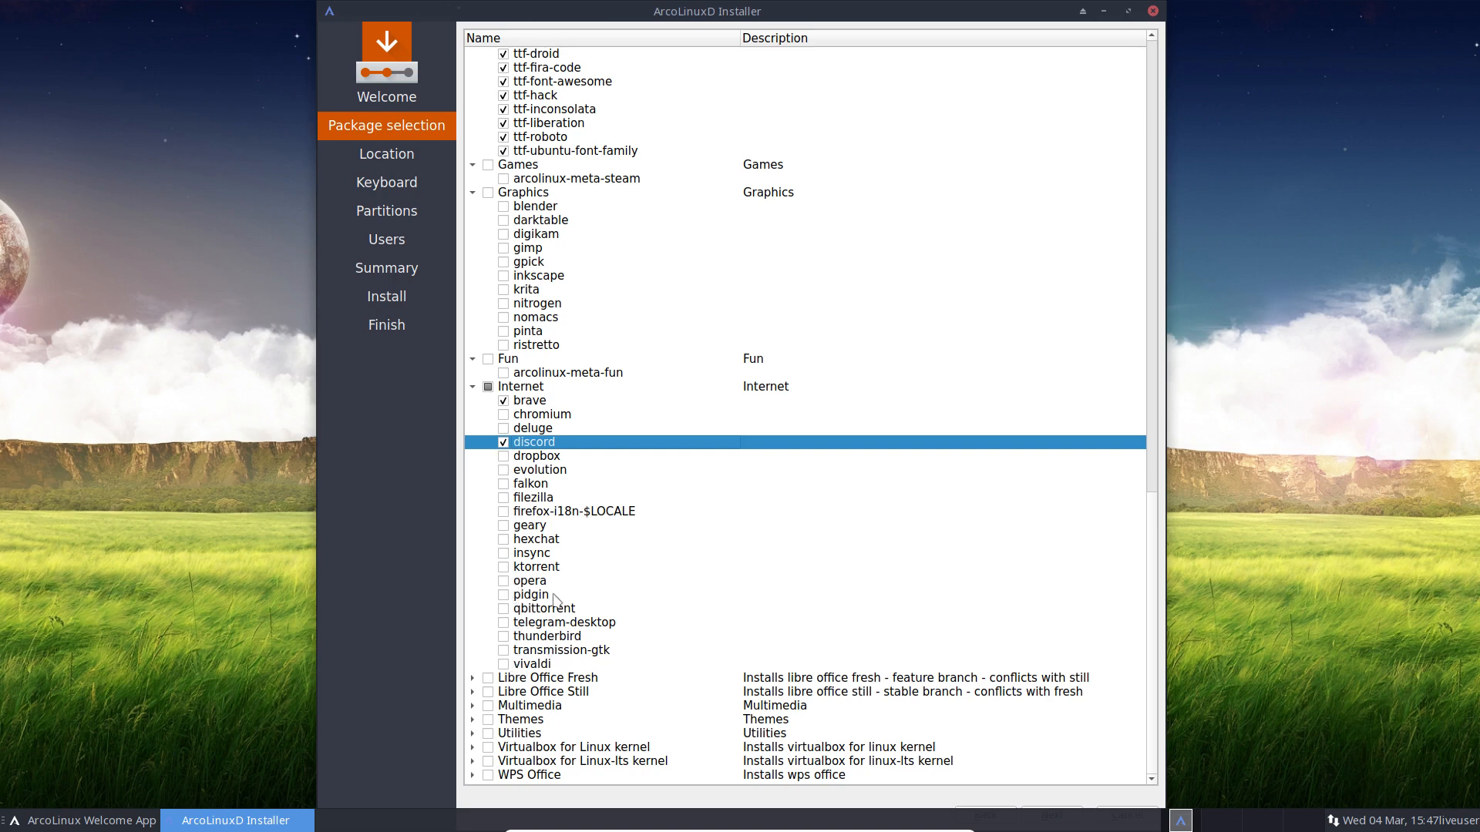
pyautogui.click(502, 622)
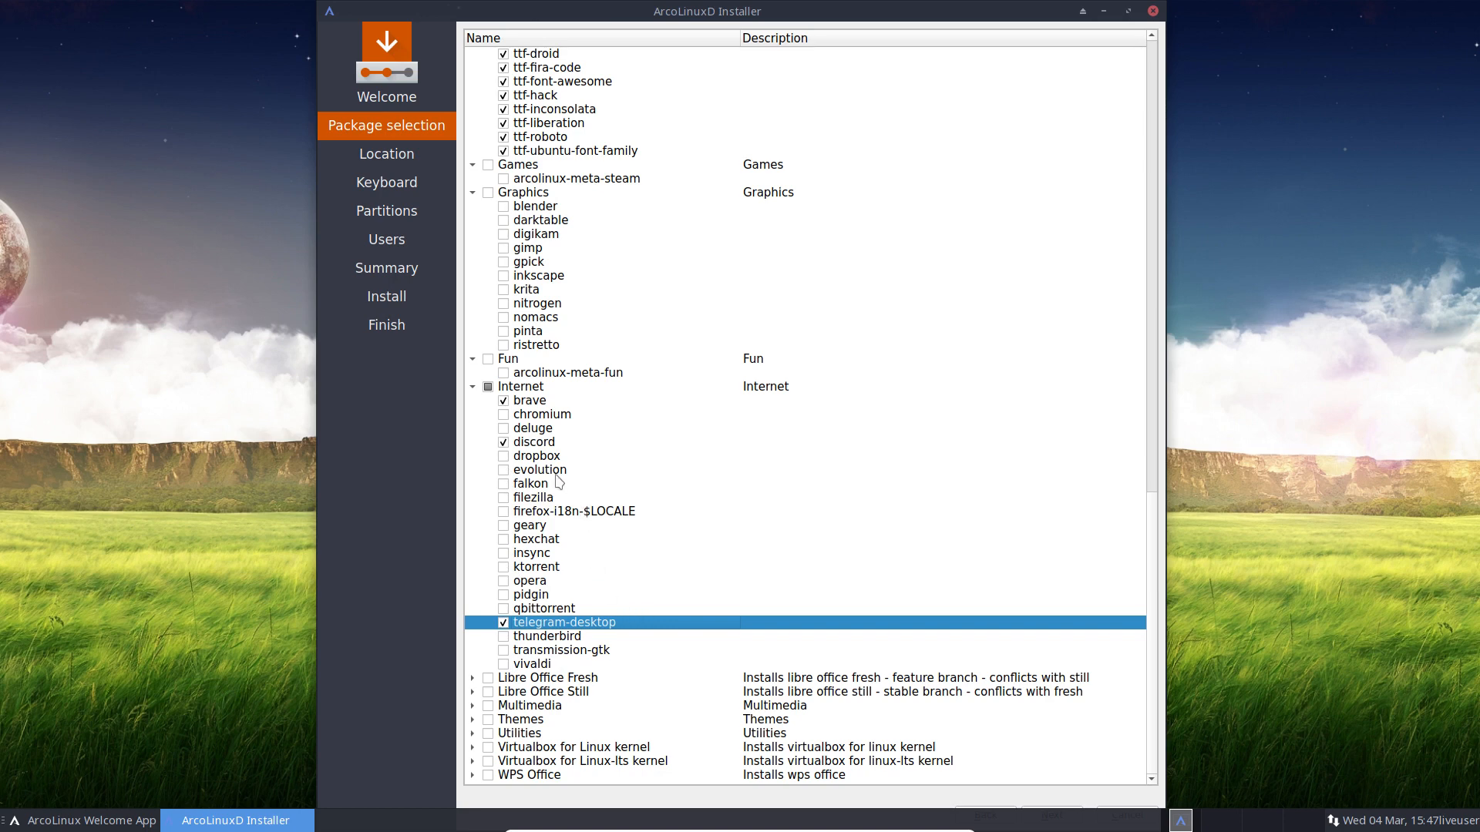
pyautogui.click(550, 445)
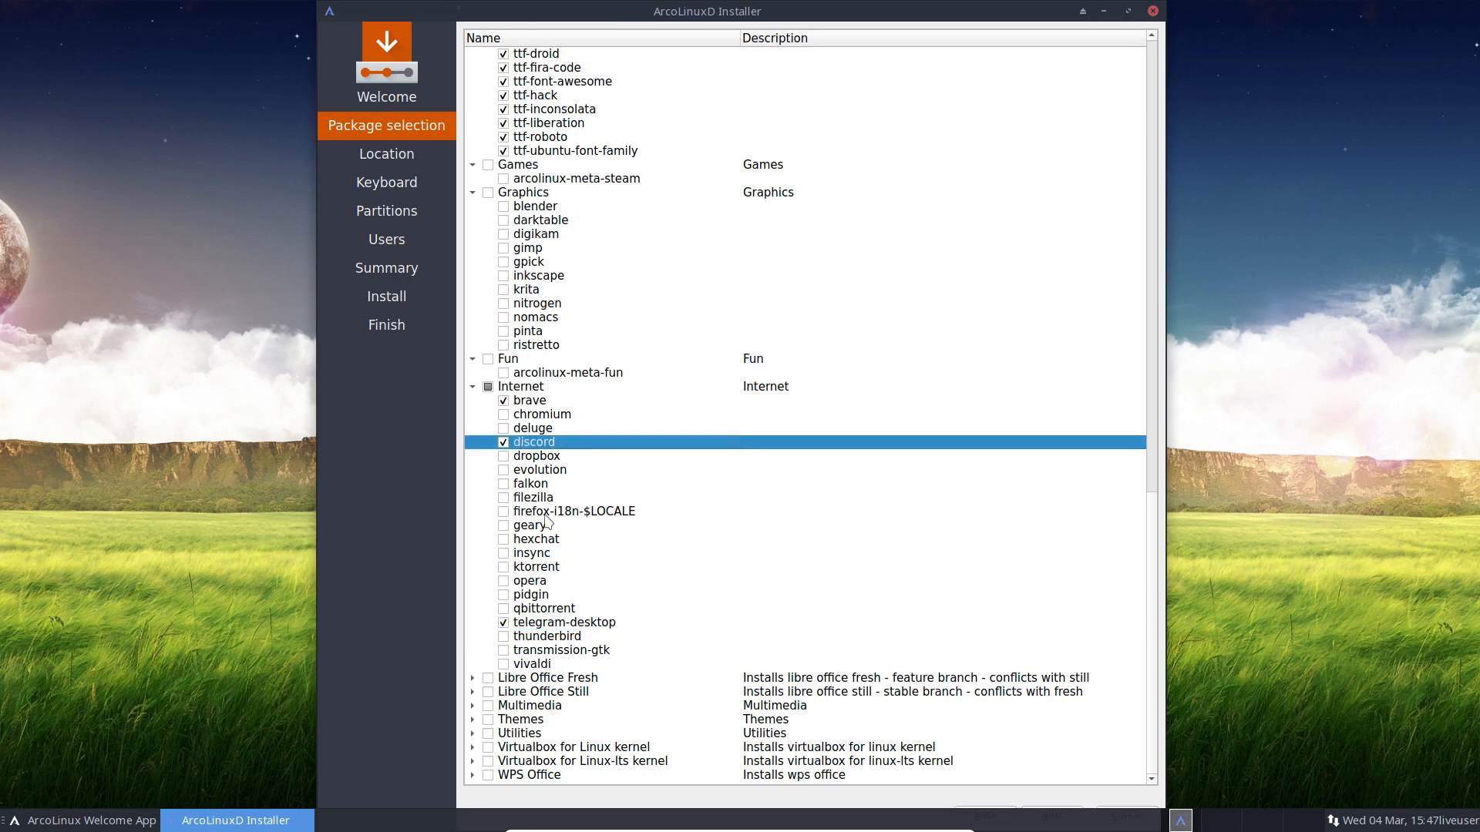
pyautogui.click(562, 626)
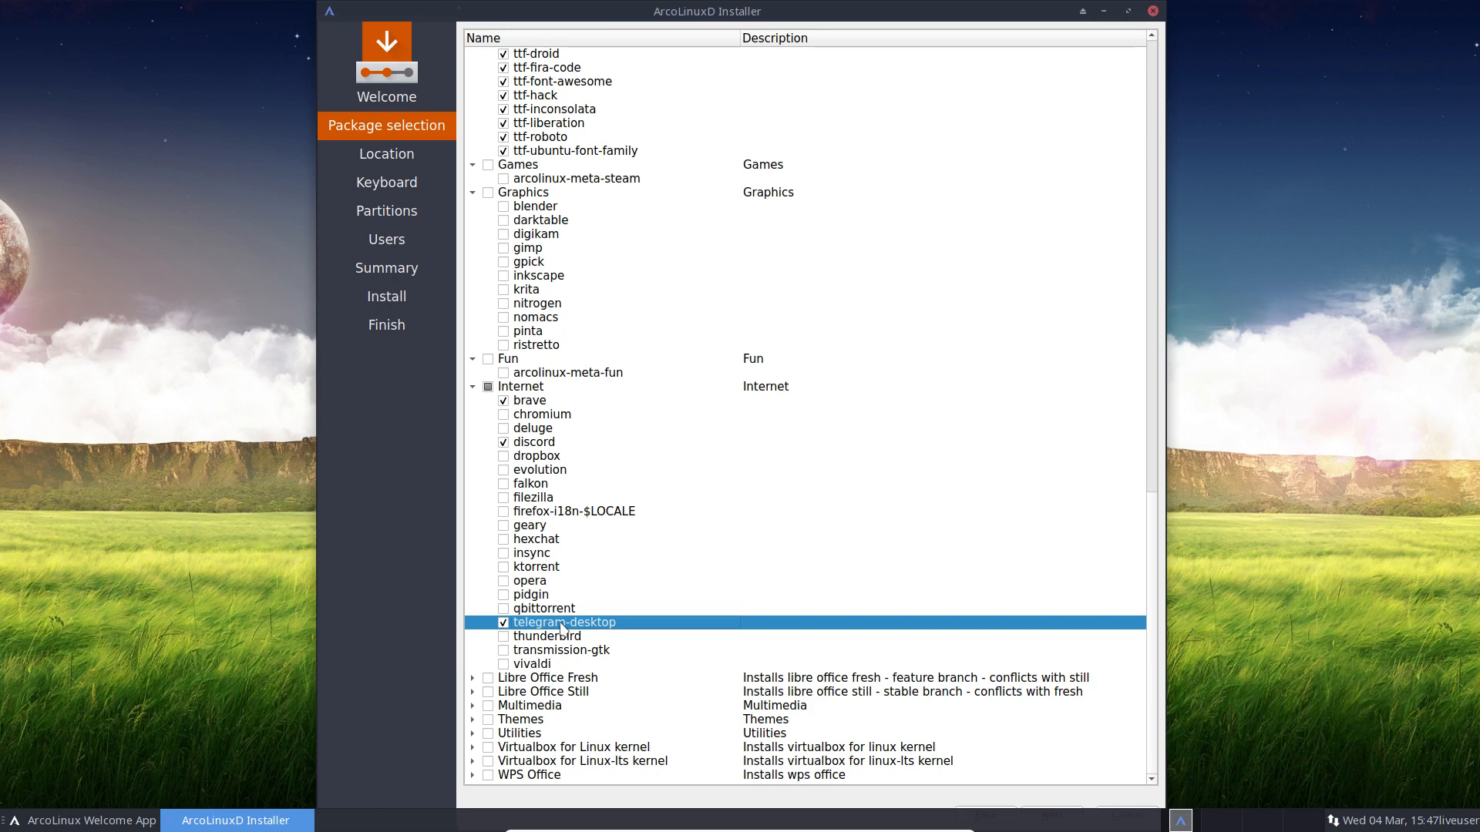
# Step: Tick vivaldi after reviewing firefox-i18n and insync, then expand Libre Office Fresh
pyautogui.click(550, 514)
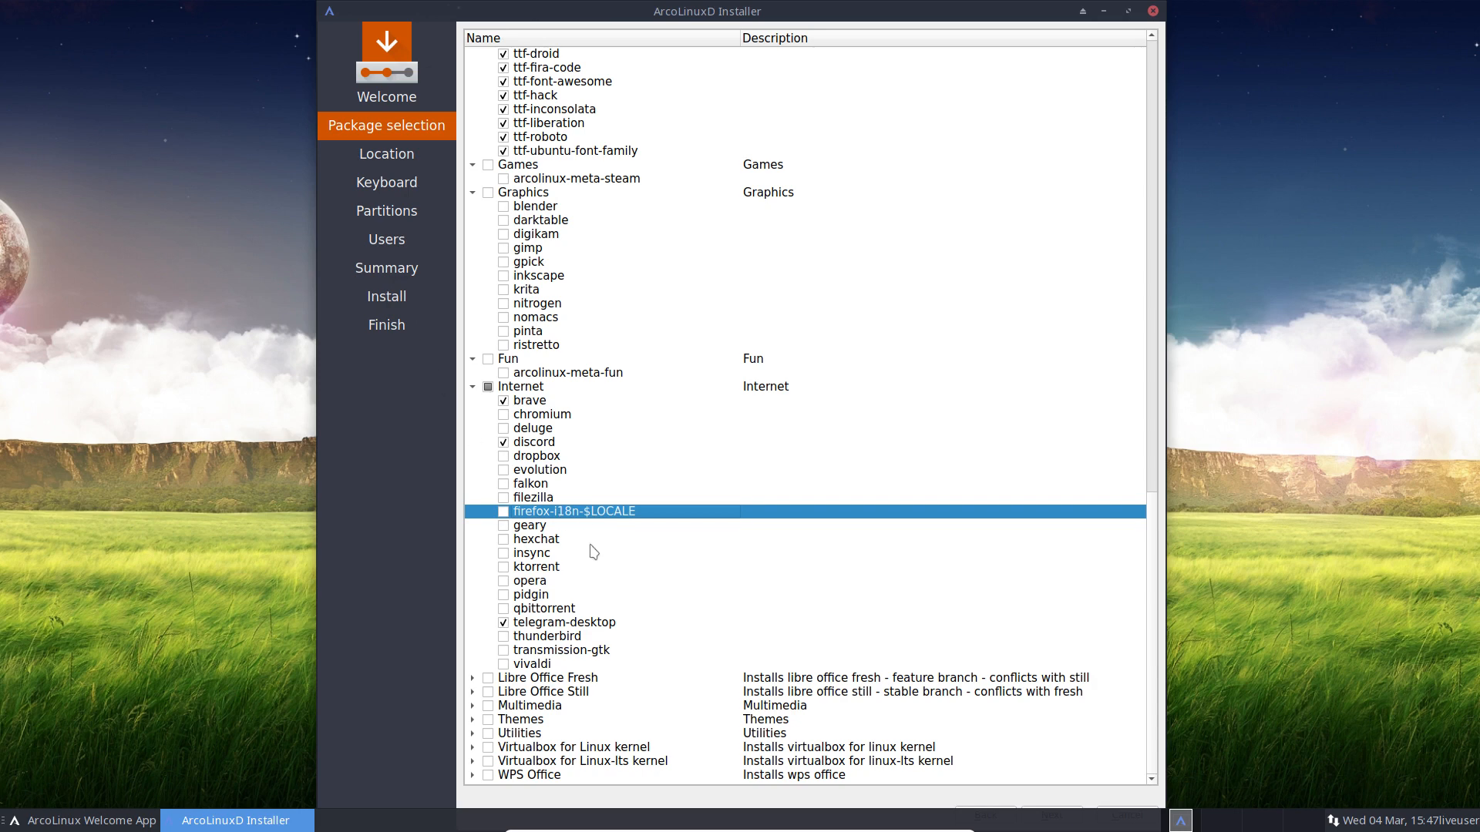
pyautogui.click(549, 555)
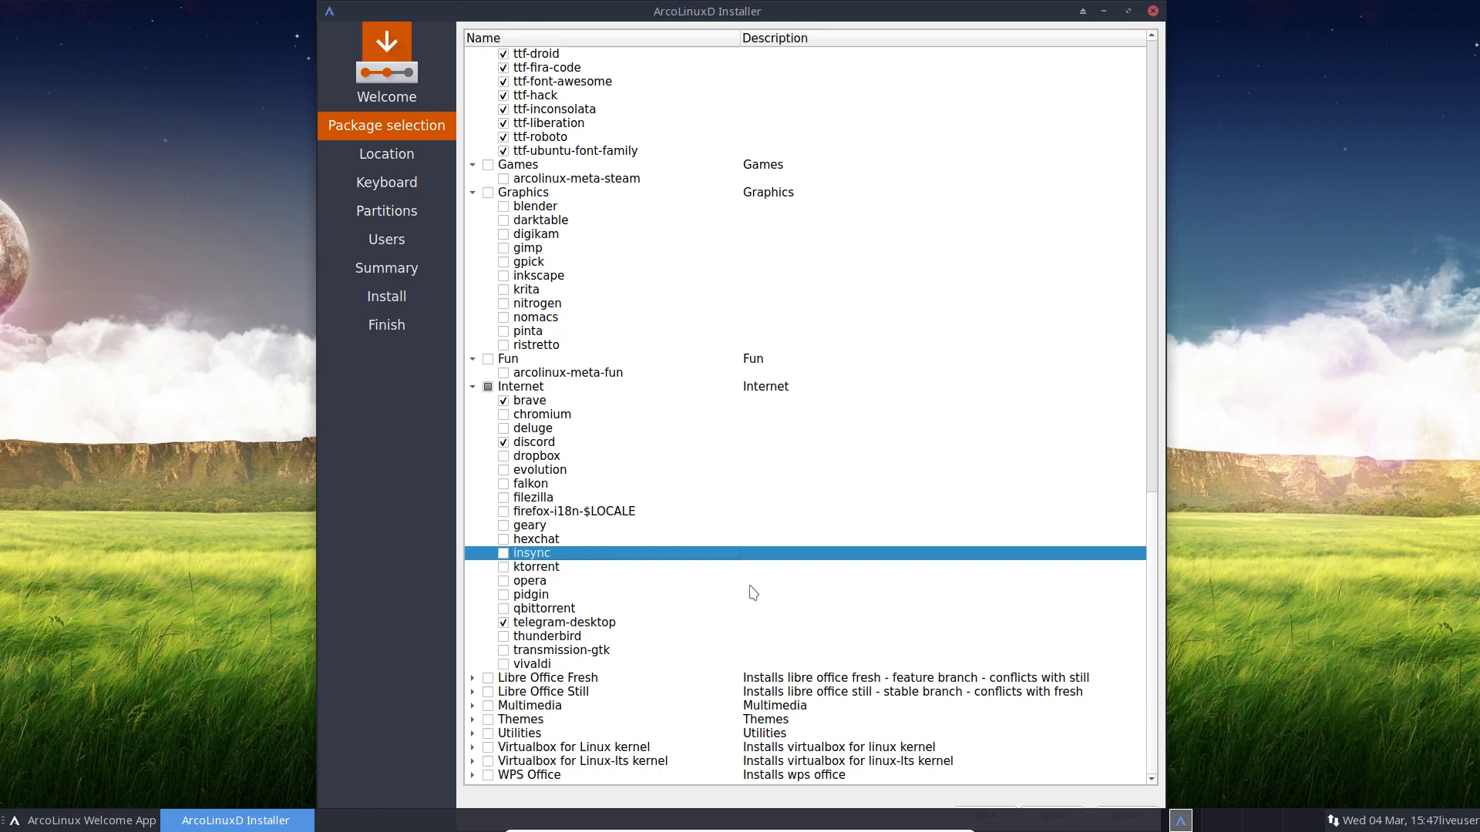
pyautogui.click(504, 664)
pyautogui.click(472, 678)
pyautogui.scroll(-1, 680, 672)
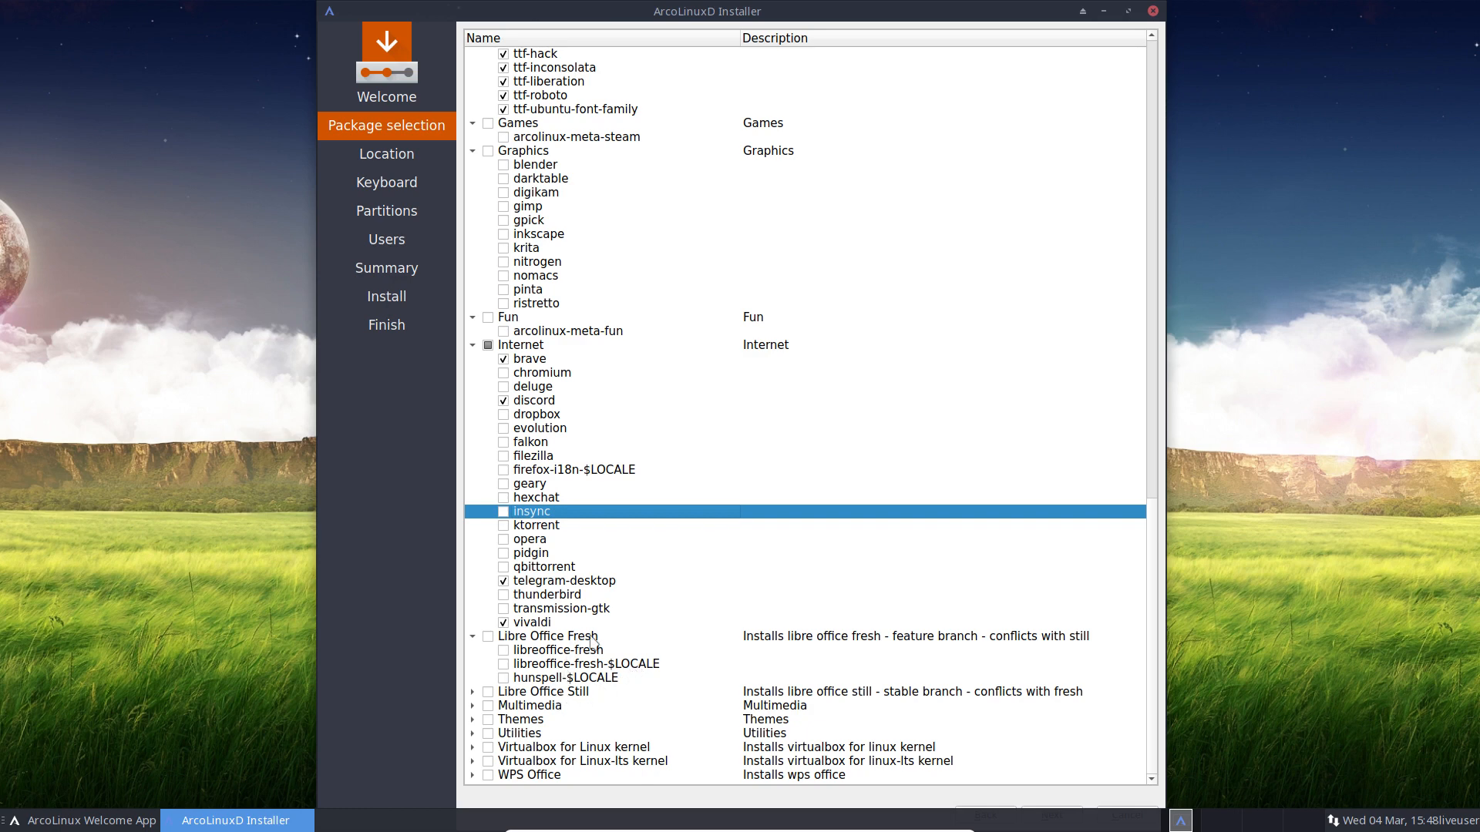
# Step: Expand the Libre Office Still and Multimedia groups, inspecting the lmms and ardour entries
pyautogui.click(582, 696)
pyautogui.click(471, 693)
pyautogui.scroll(-1, 507, 696)
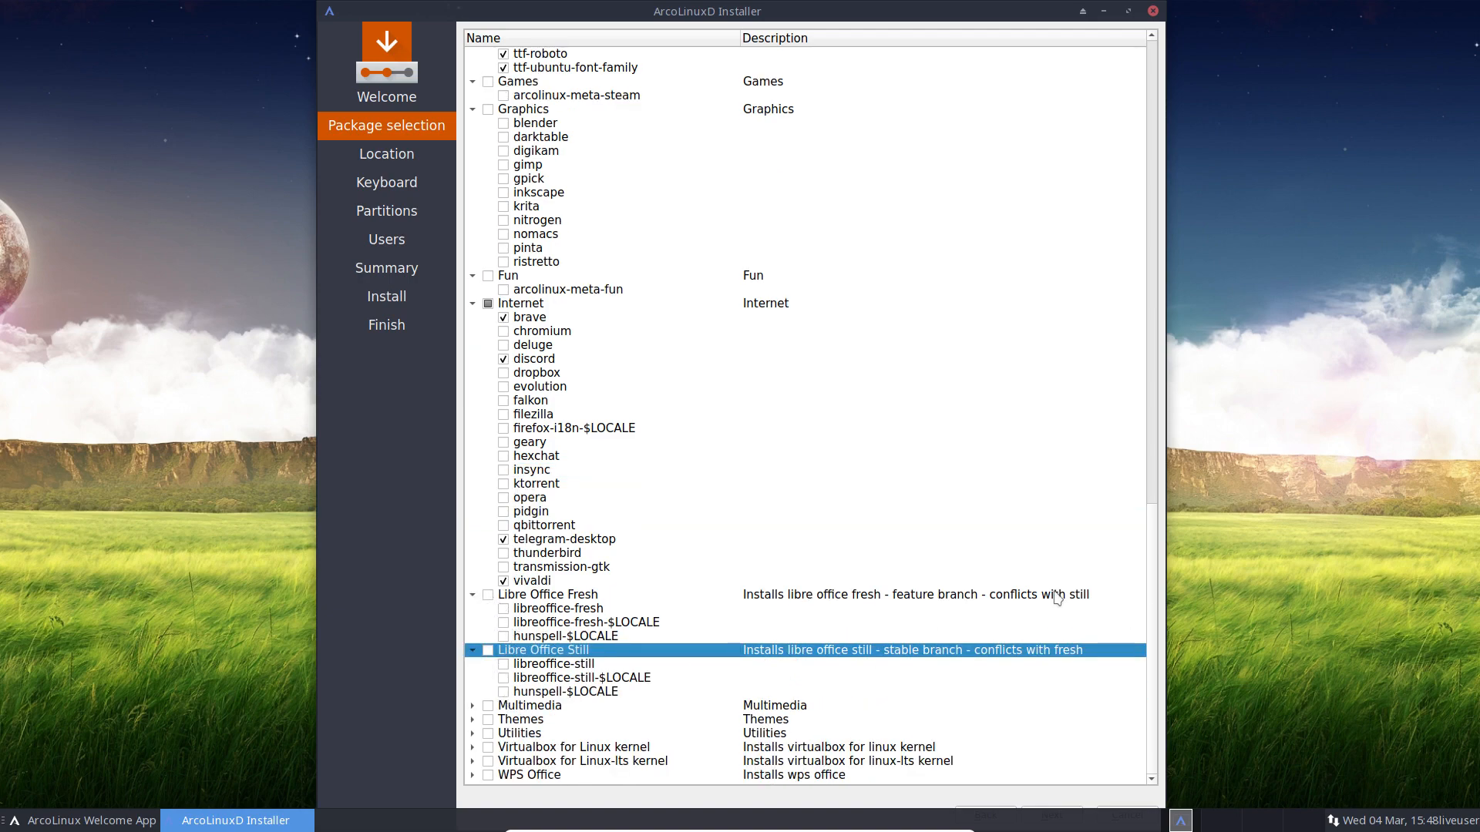
pyautogui.click(471, 706)
pyautogui.scroll(-8, 521, 710)
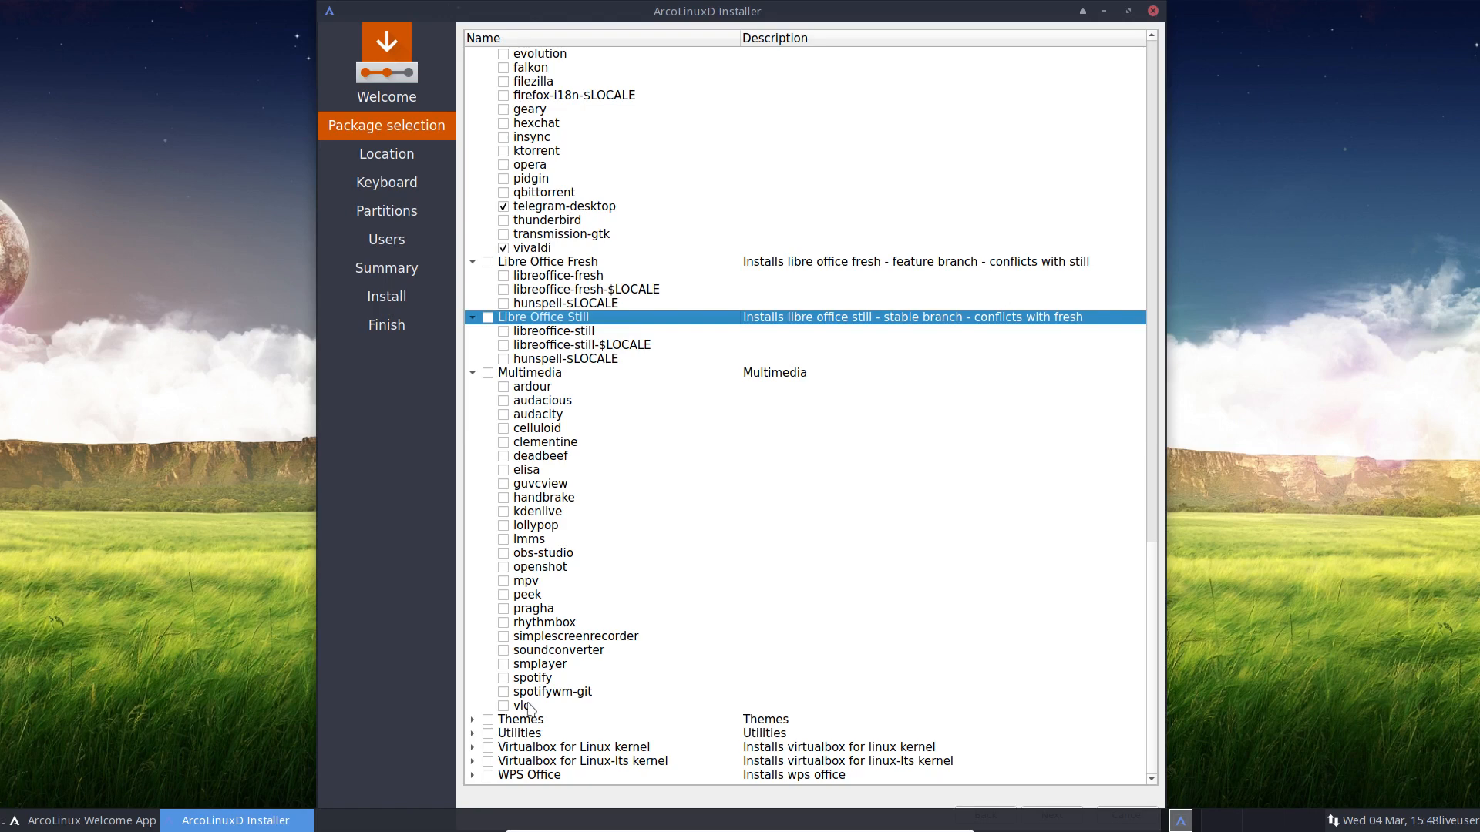
pyautogui.click(538, 541)
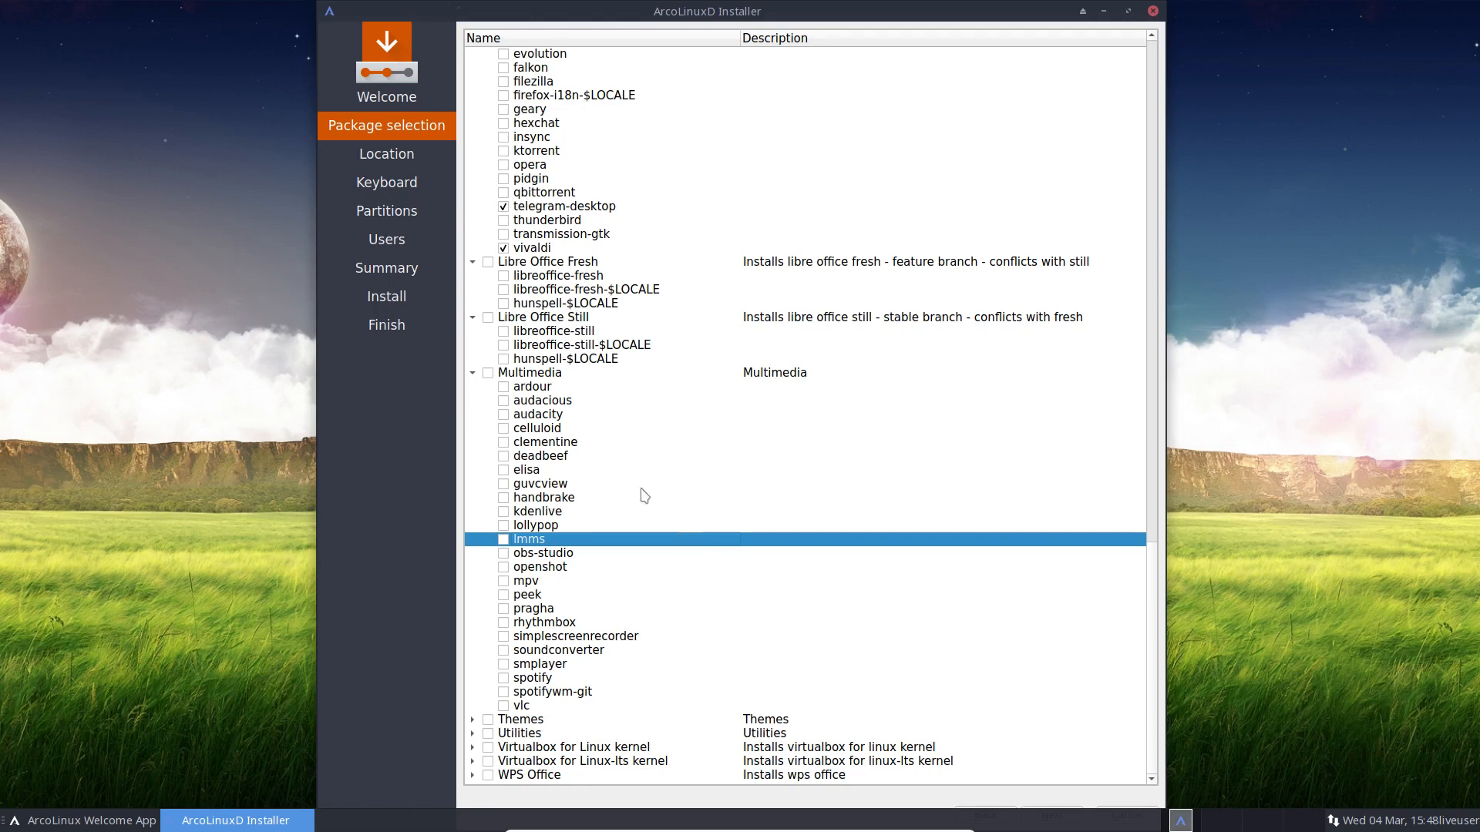
pyautogui.click(544, 388)
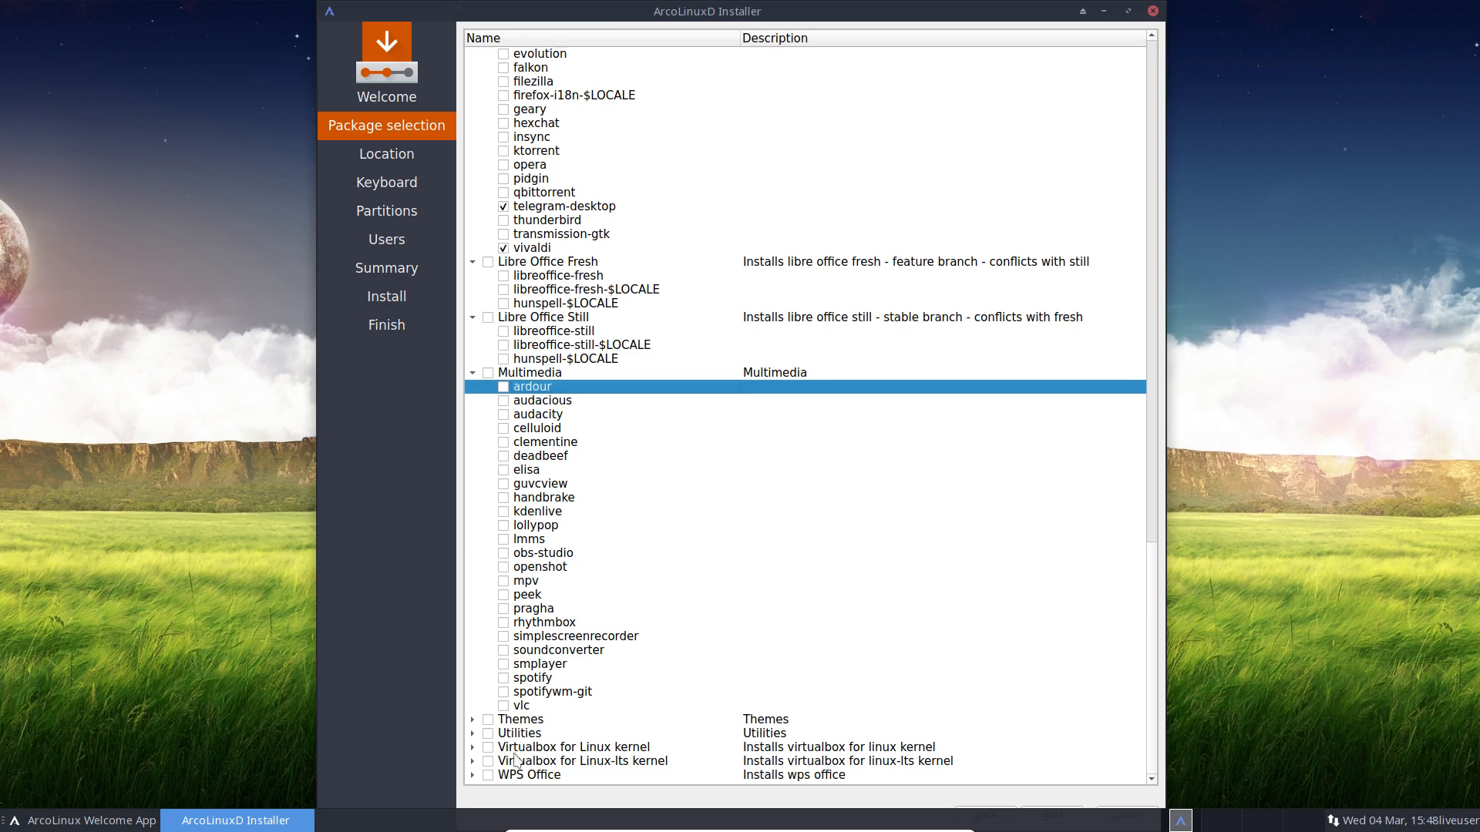
# Step: Expand Themes, inspect arc-icon-theme and surfn-arc-breeze-icons-git, then expand Utilities
pyautogui.click(472, 720)
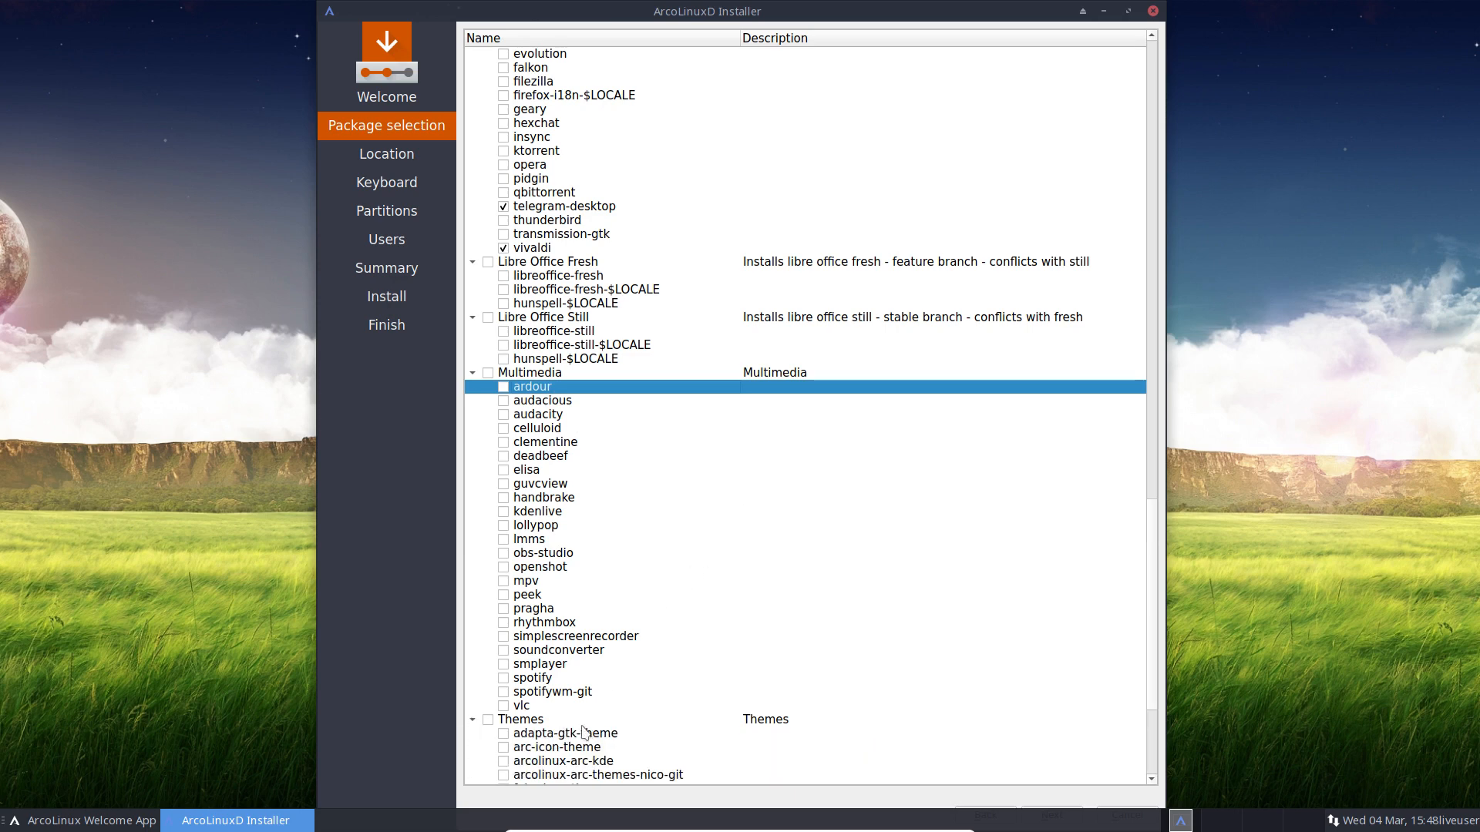
pyautogui.scroll(-5, 570, 732)
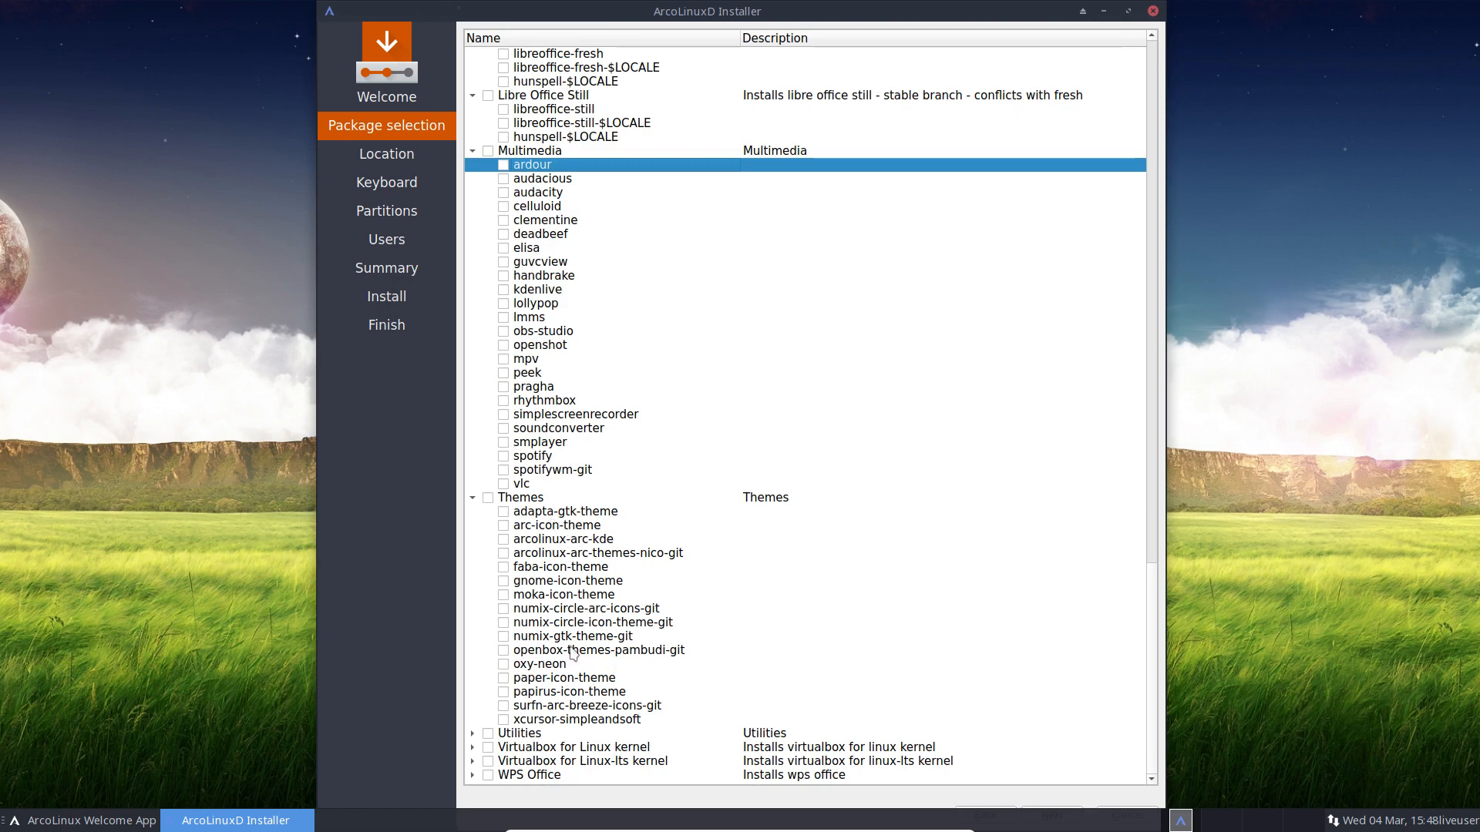
pyautogui.click(570, 527)
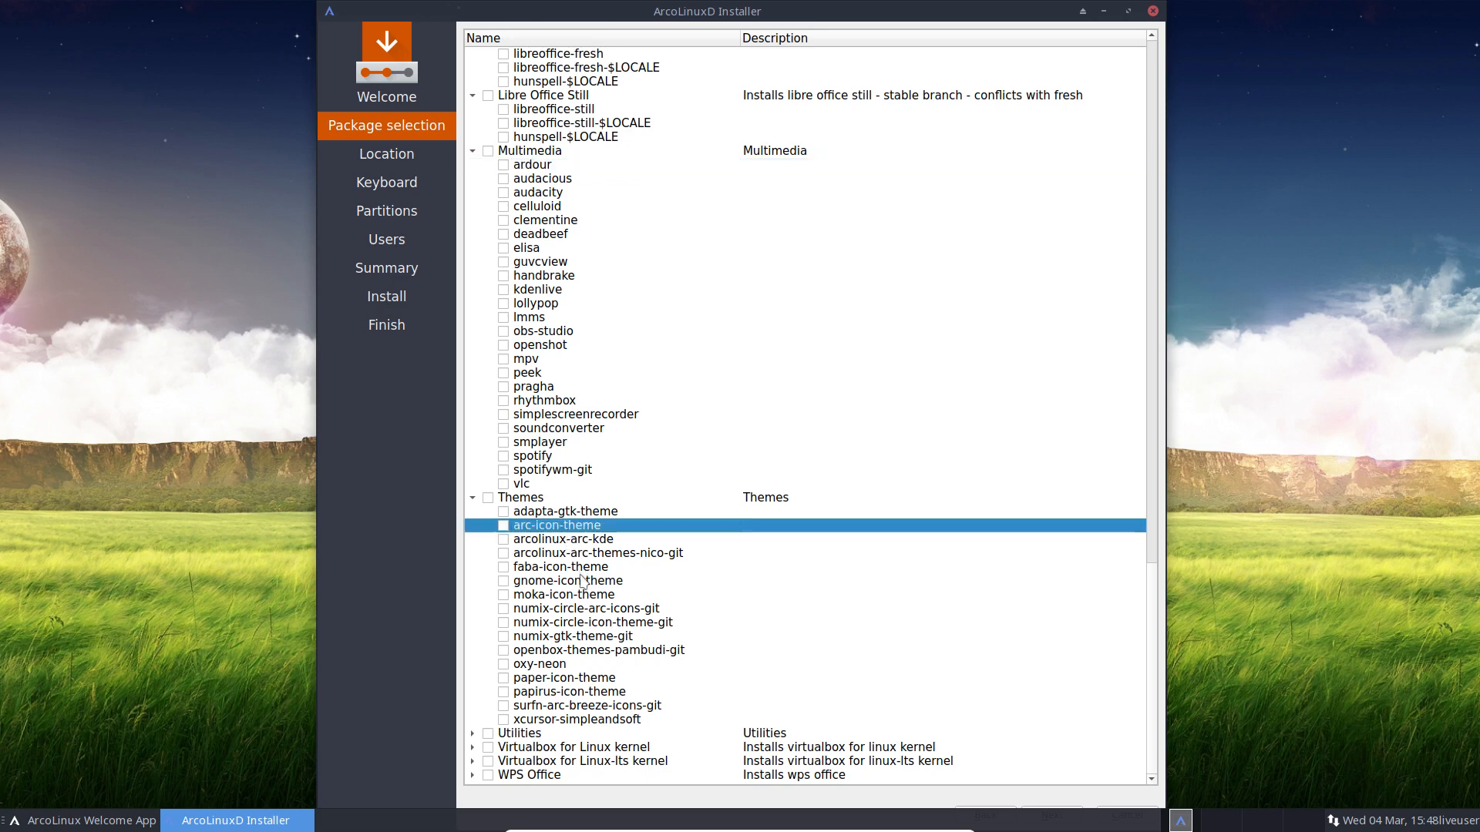
pyautogui.click(578, 707)
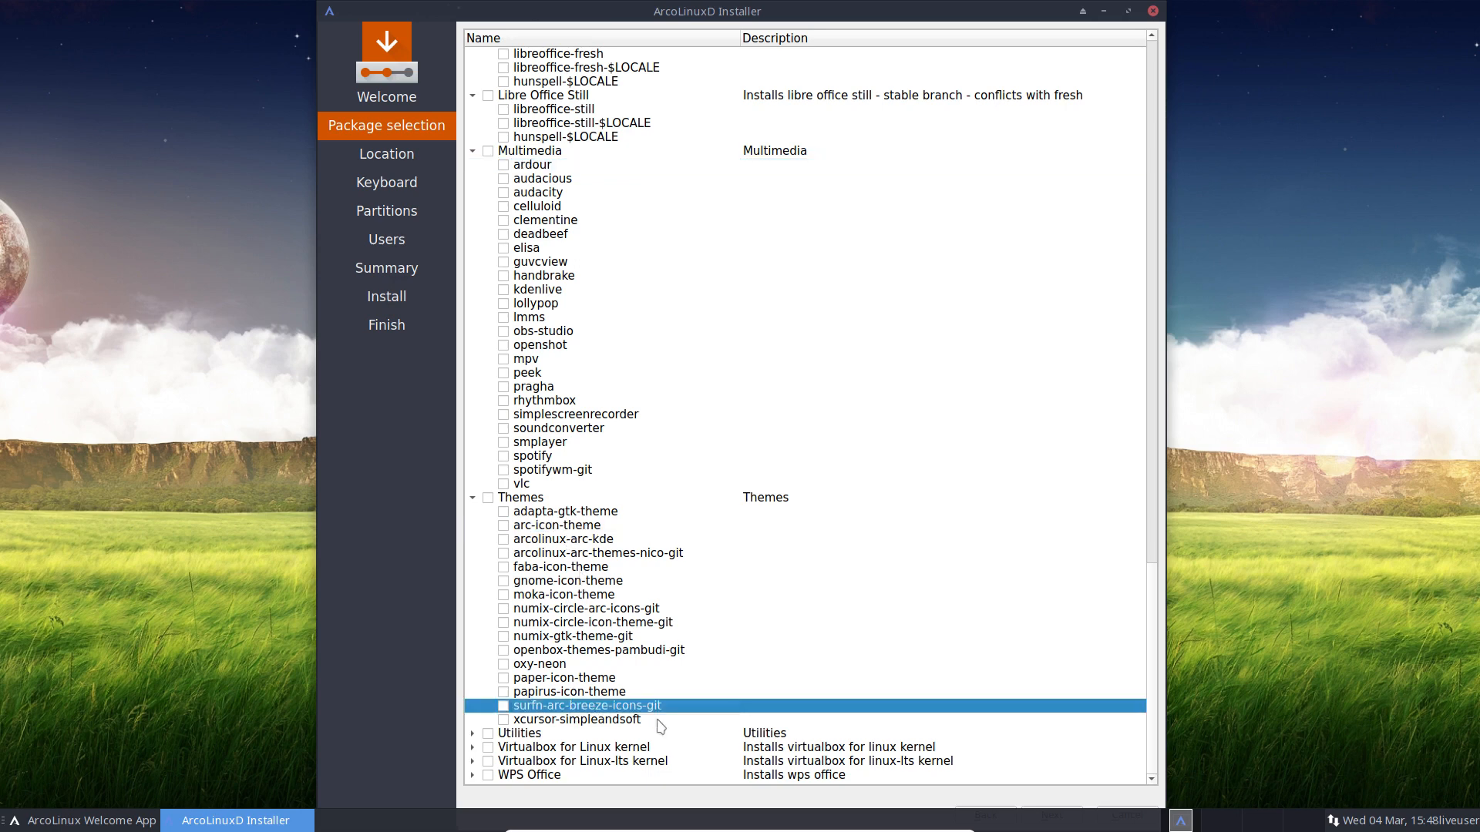
pyautogui.click(473, 733)
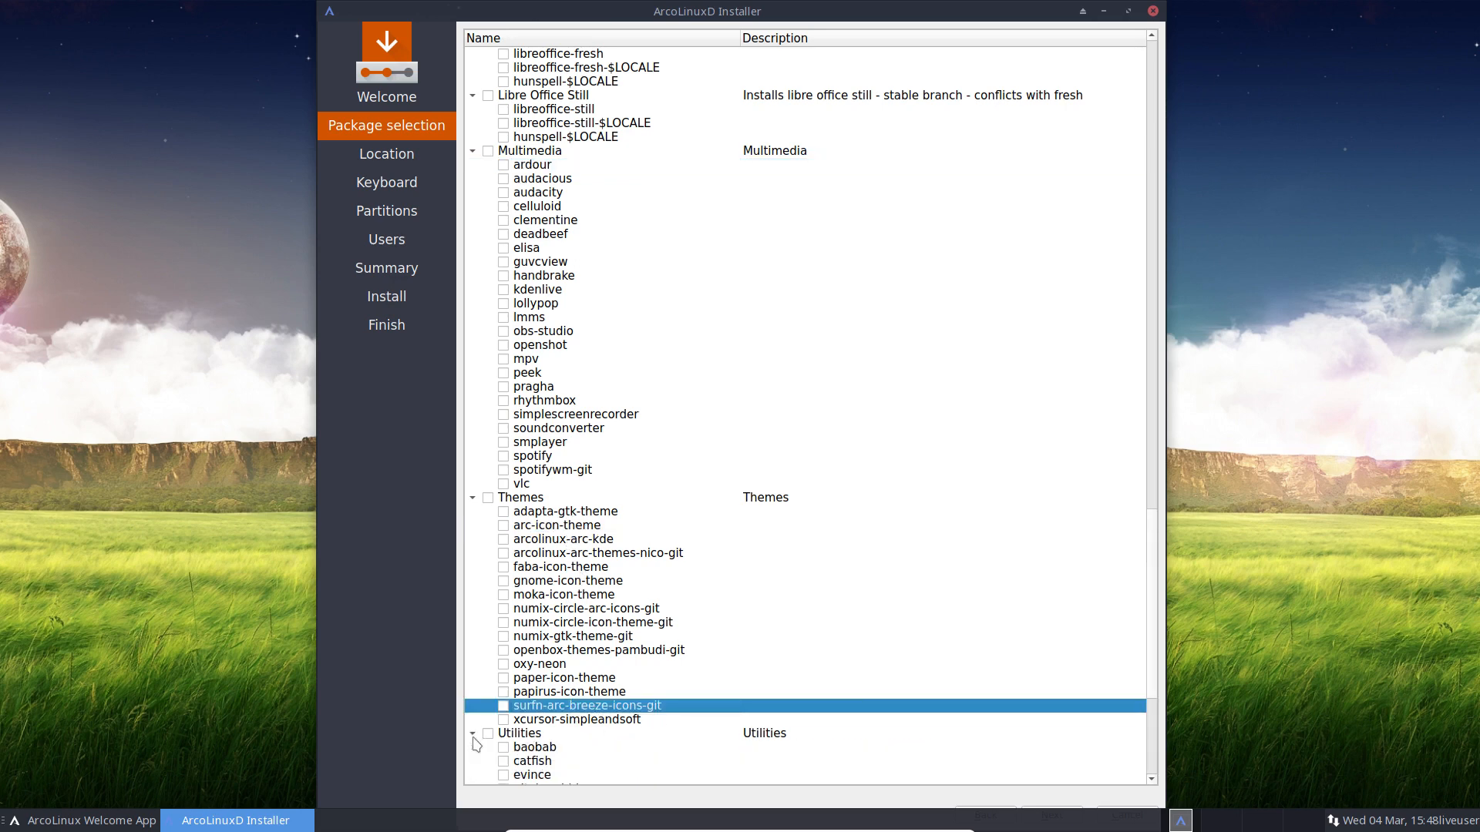
# Step: Review the theme and utility entries, then tick systemd-manager for installation
pyautogui.click(571, 544)
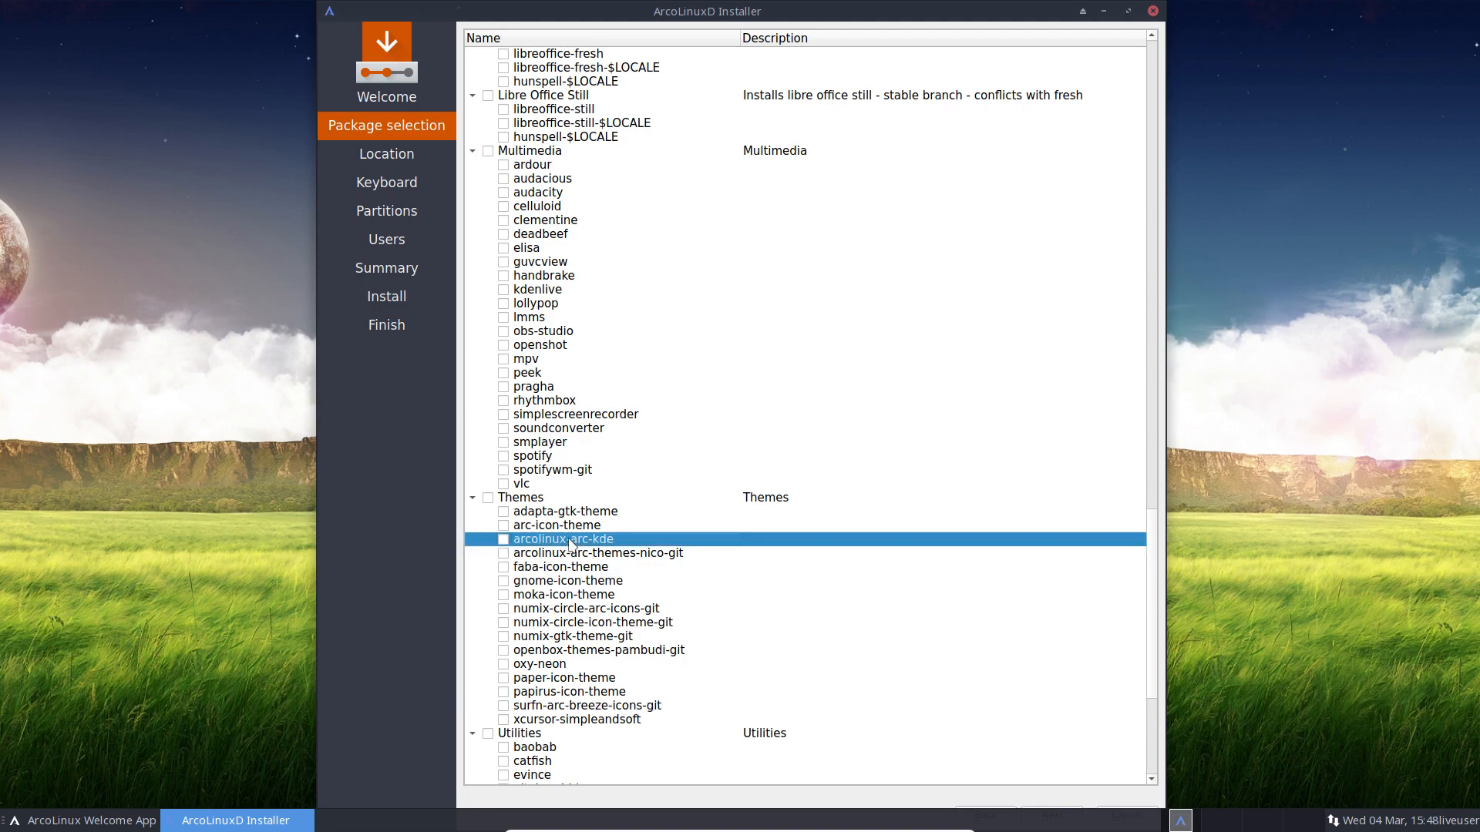
pyautogui.click(596, 707)
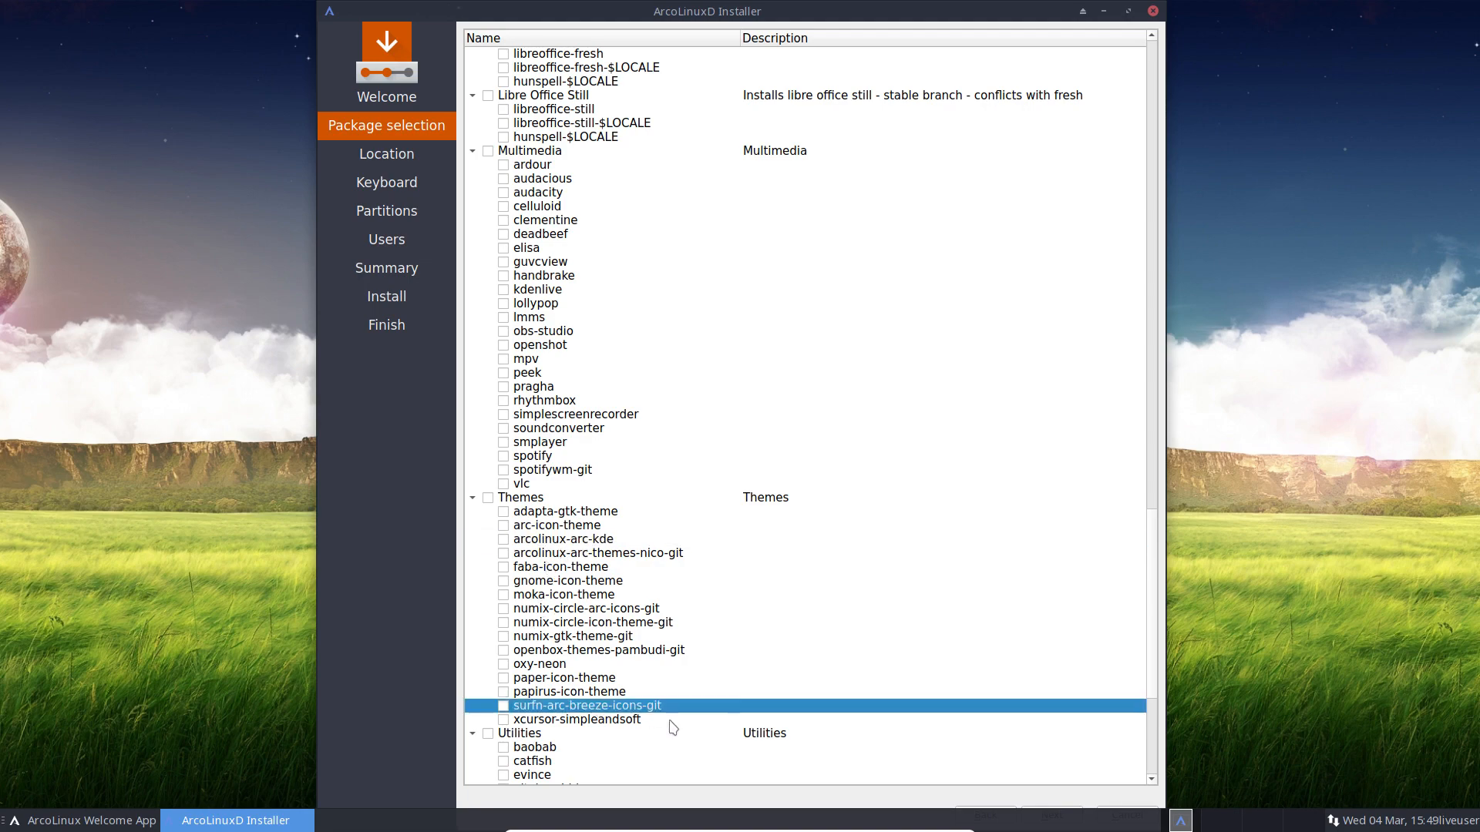
pyautogui.scroll(-5, 670, 723)
pyautogui.scroll(-1, 672, 723)
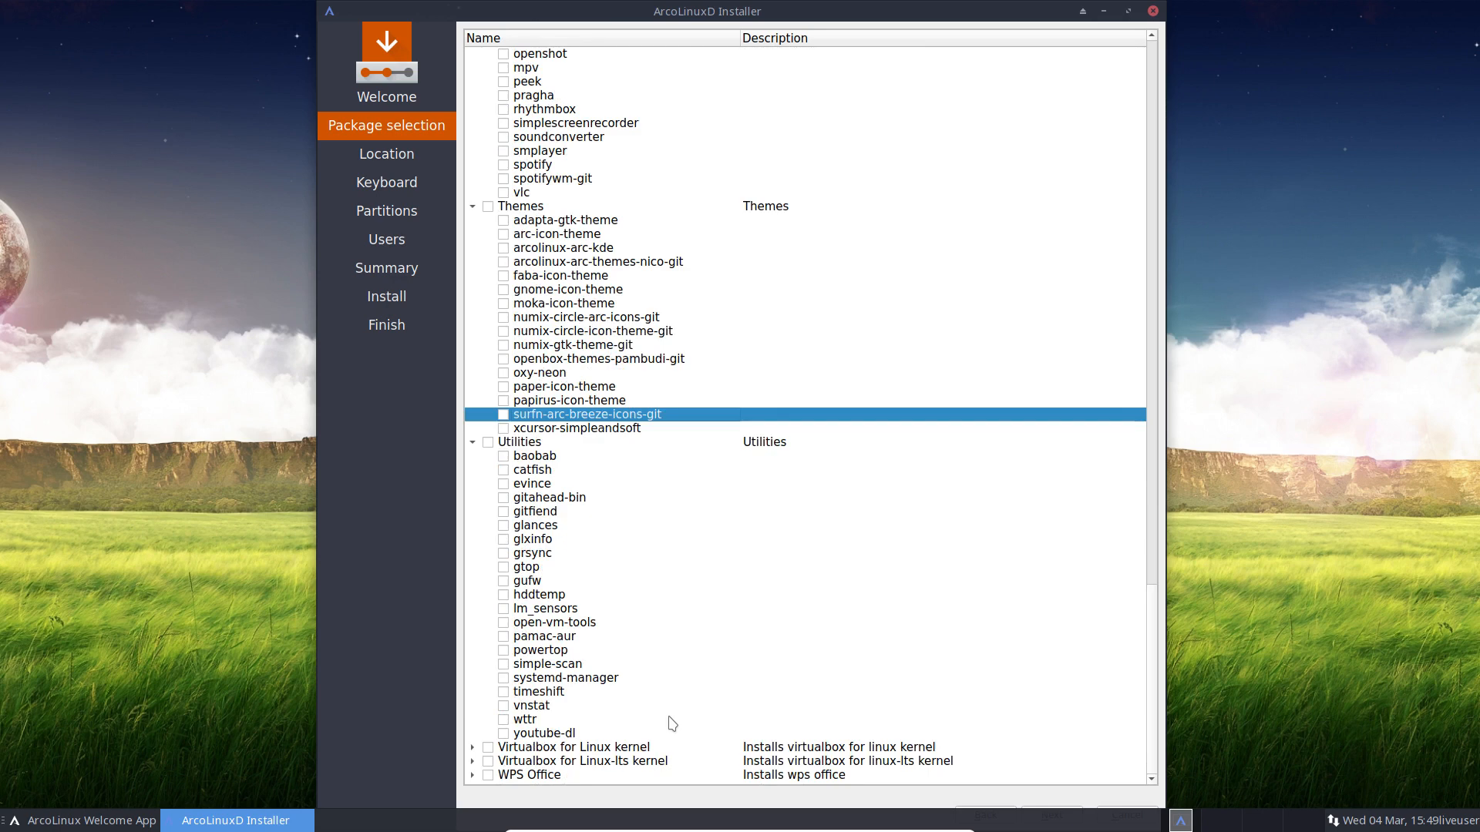
pyautogui.click(545, 497)
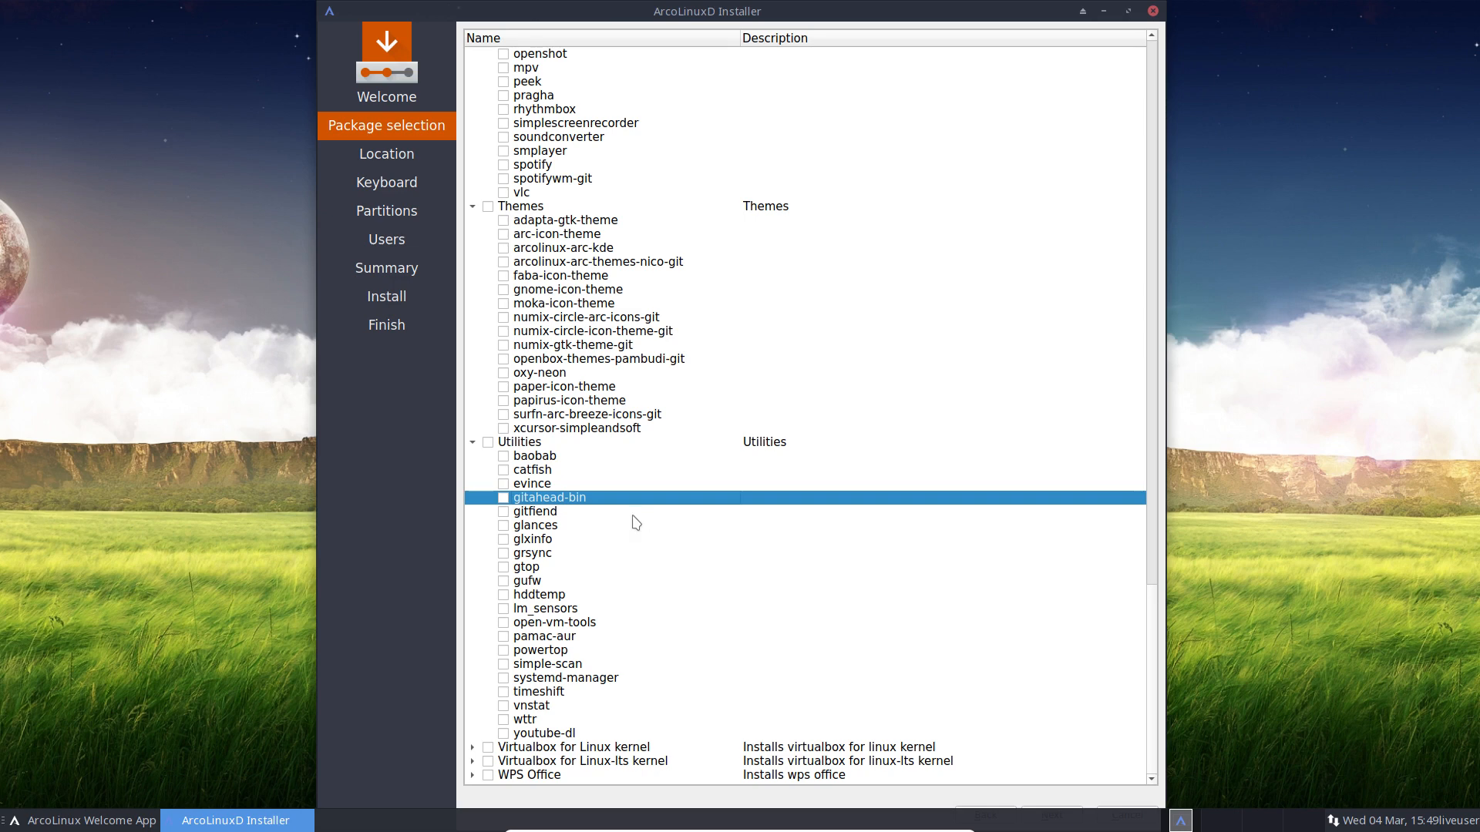
pyautogui.click(543, 514)
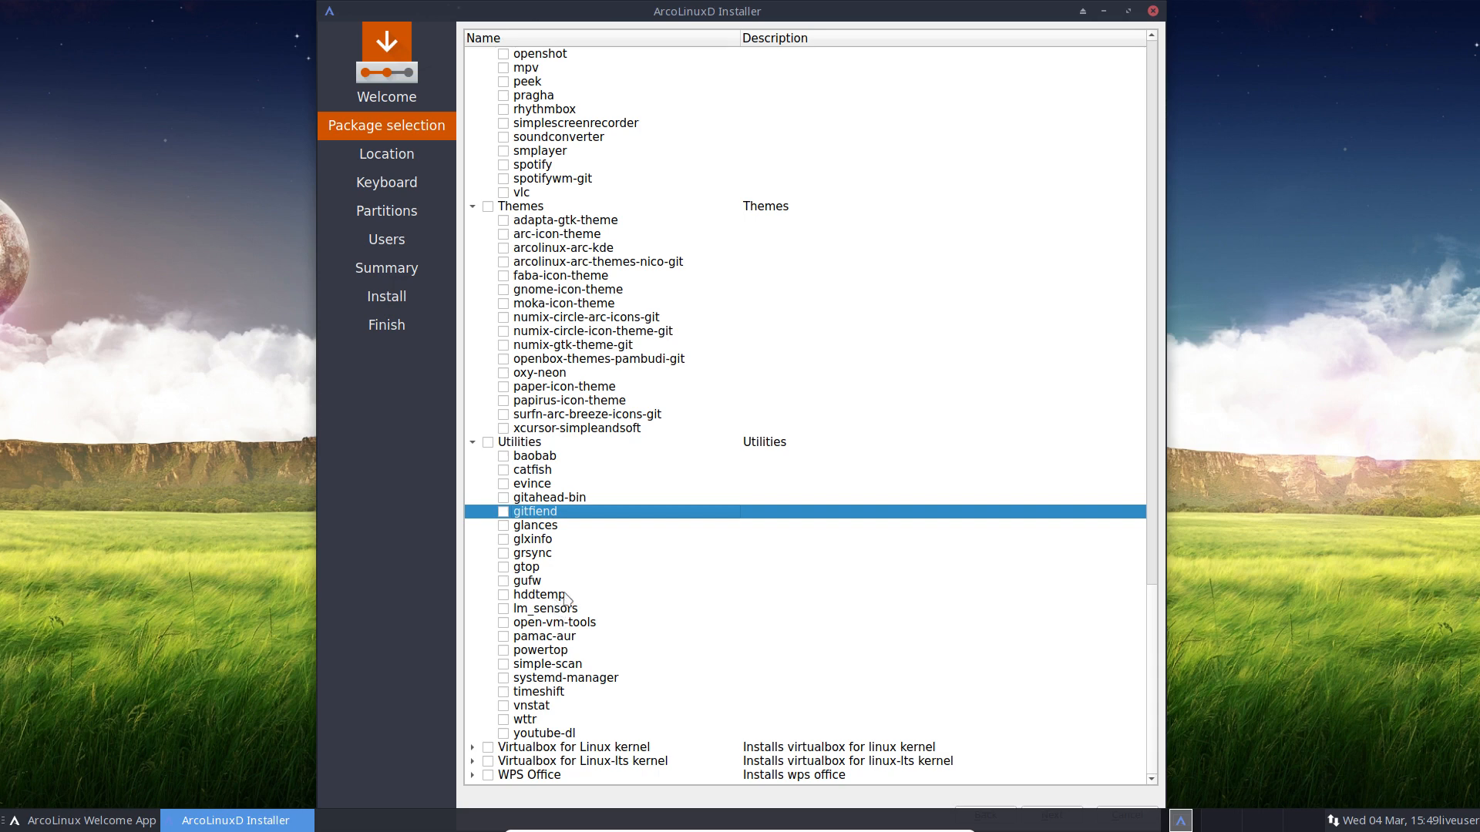
pyautogui.click(574, 625)
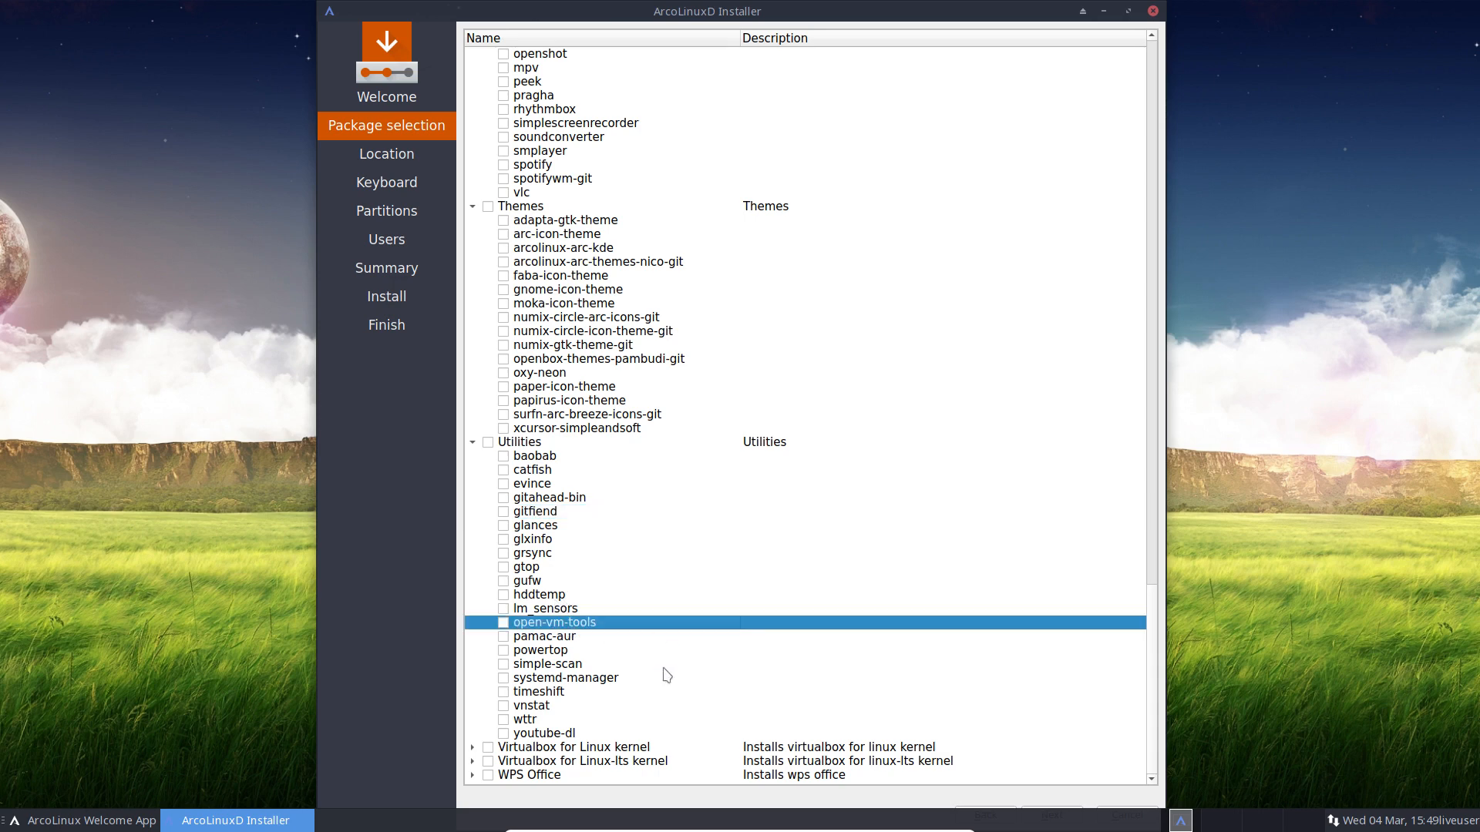
pyautogui.click(608, 680)
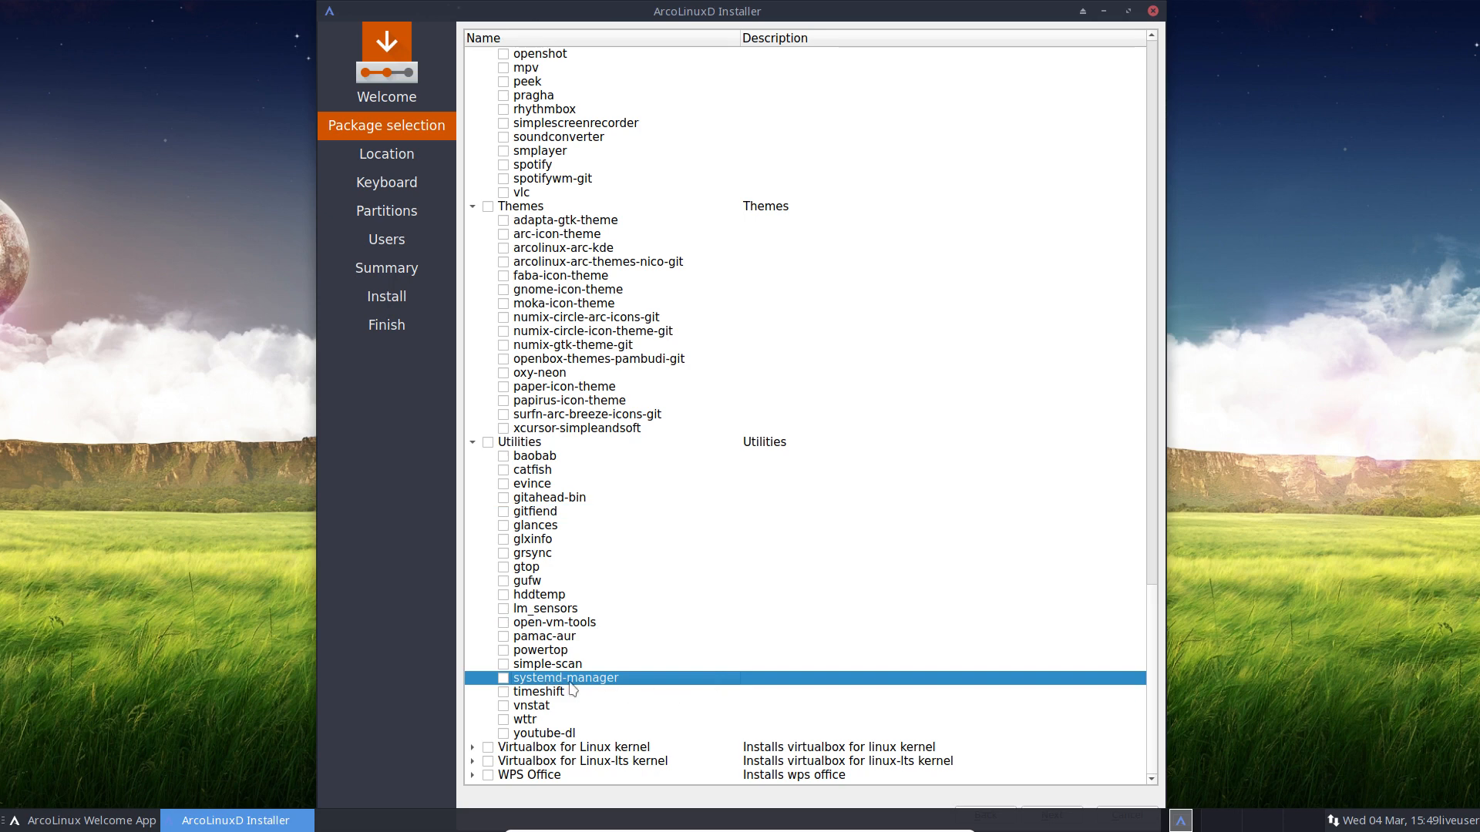
pyautogui.click(504, 678)
# Step: Tick pamac-aur and expand the Virtualbox for Linux kernel group
pyautogui.click(545, 637)
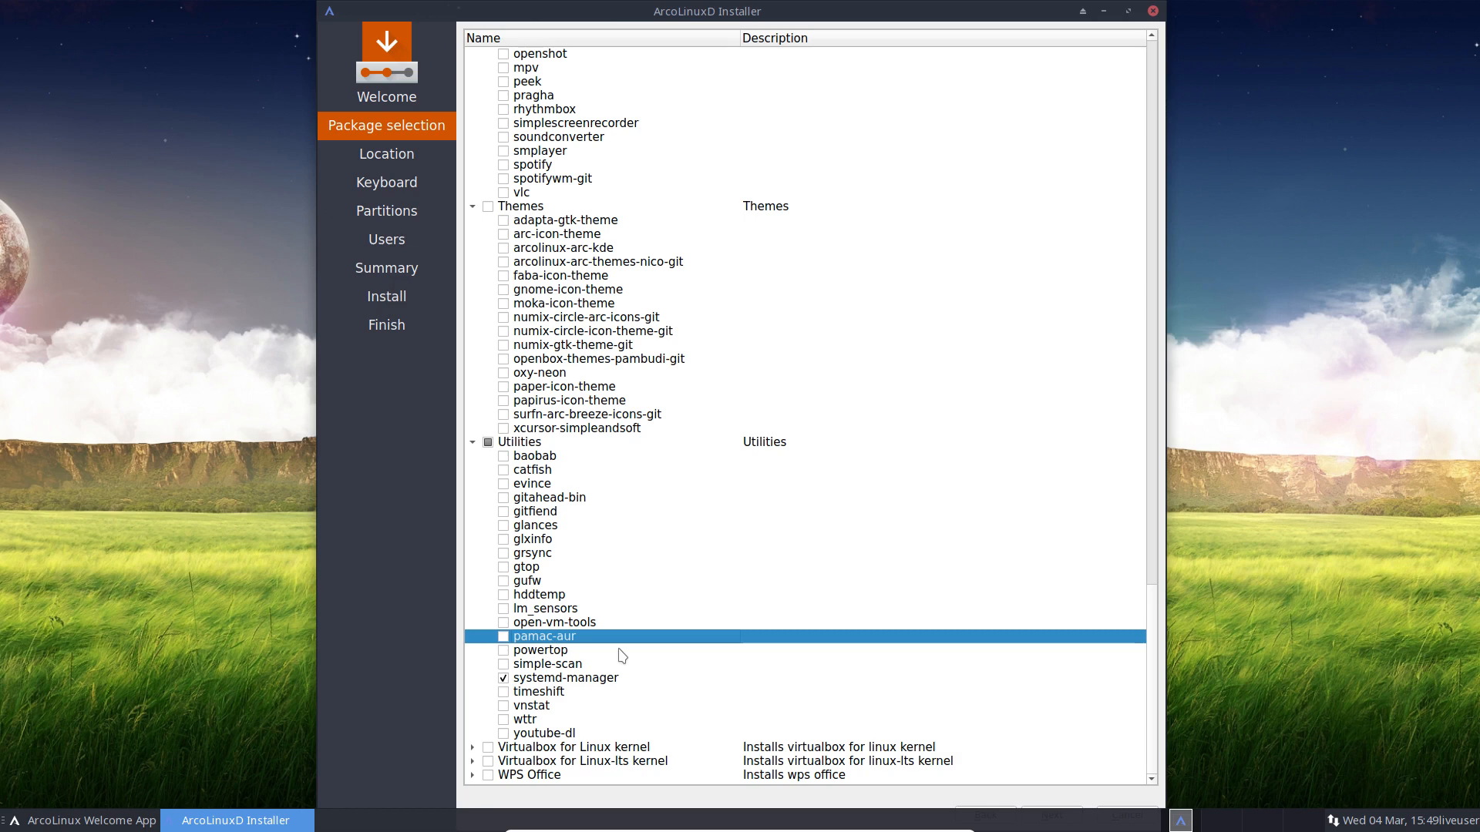
pyautogui.click(503, 636)
pyautogui.click(472, 747)
# Step: Select the VirtualBox for Linux and Linux-lts kernel groups and the whole WPS Office group
pyautogui.scroll(-1, 702, 694)
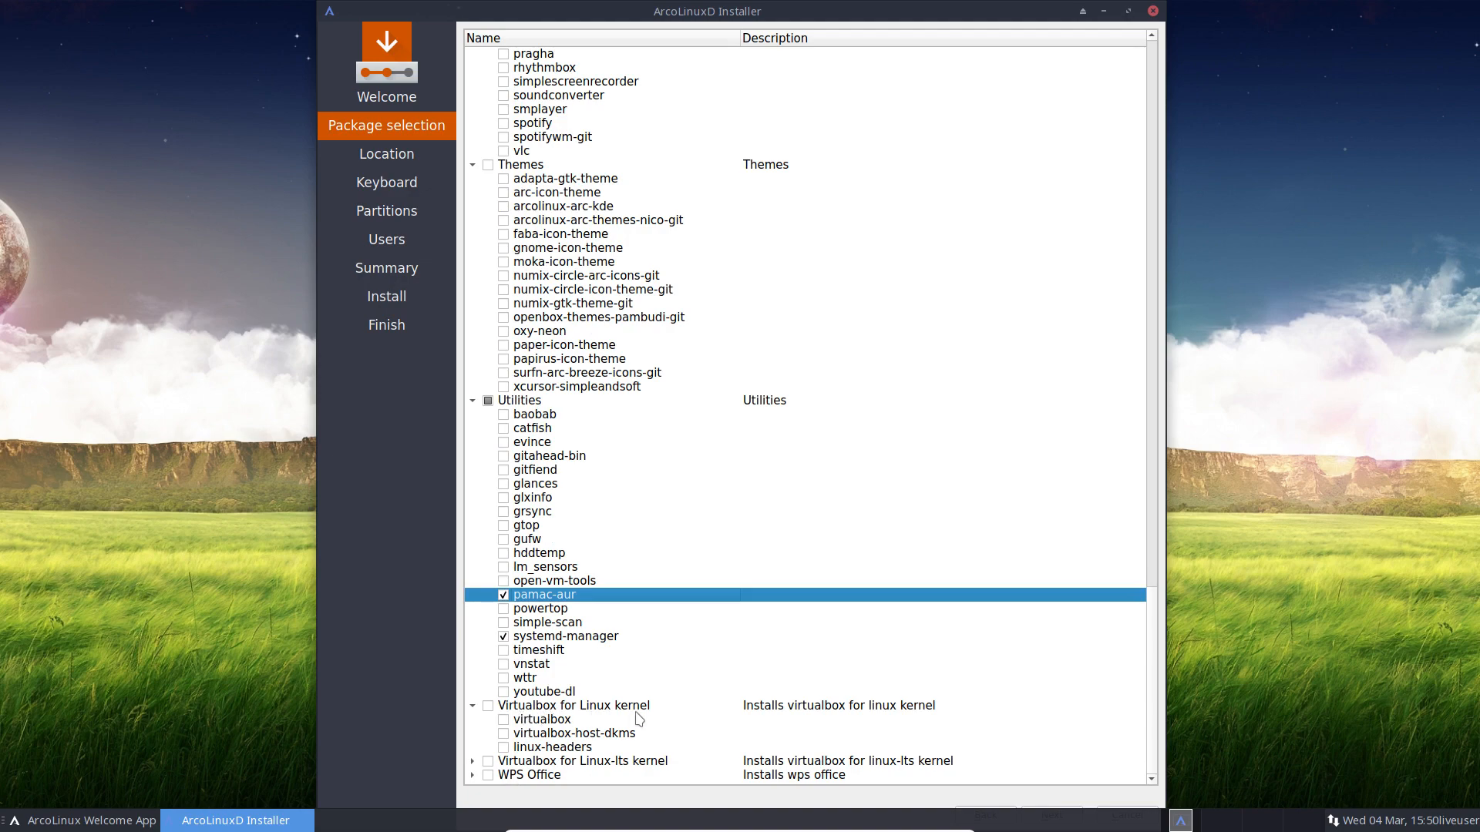
pyautogui.scroll(10, 627, 661)
pyautogui.scroll(9, 631, 653)
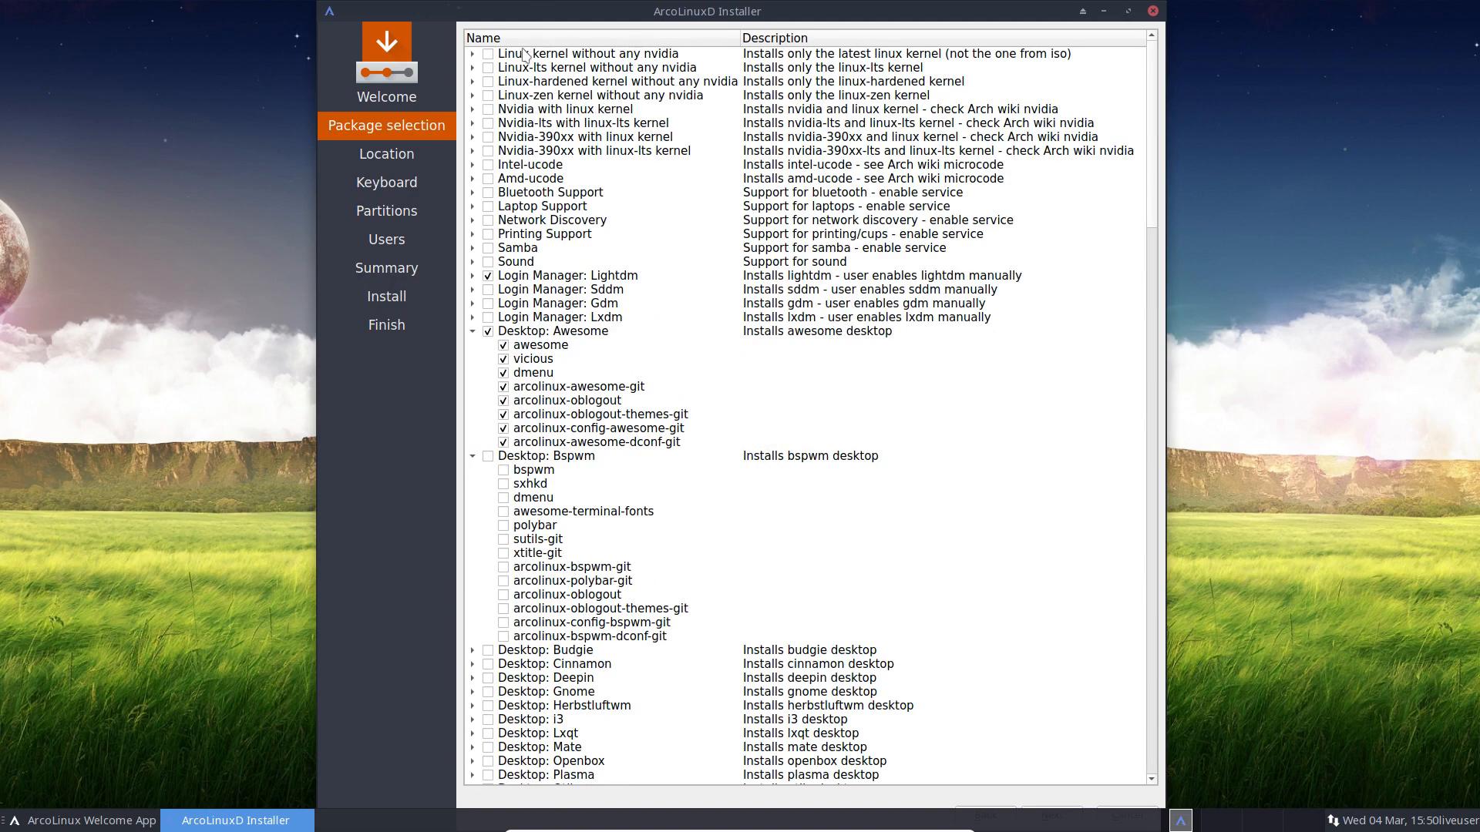
pyautogui.scroll(-19, 651, 282)
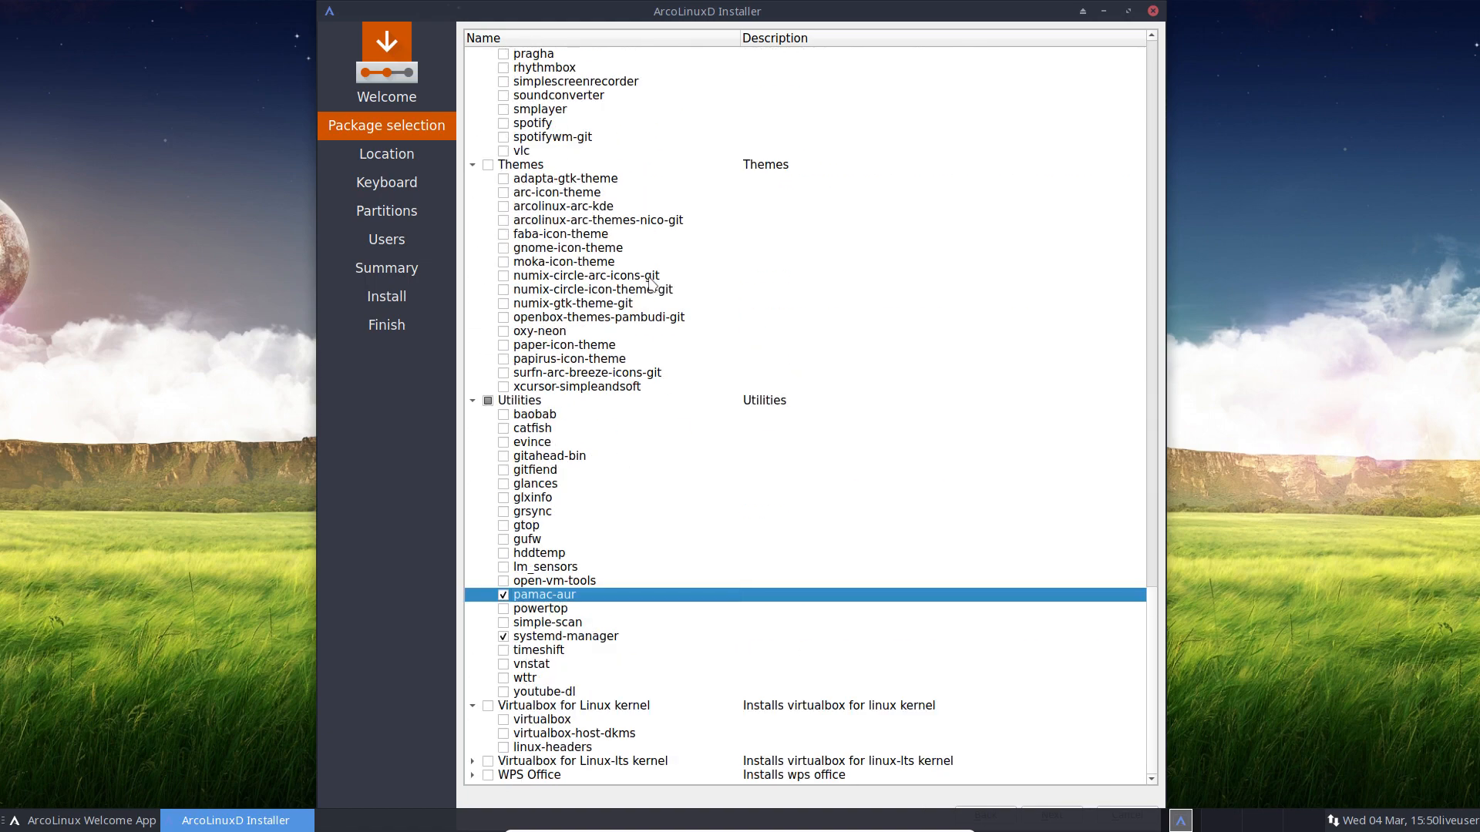
pyautogui.click(569, 707)
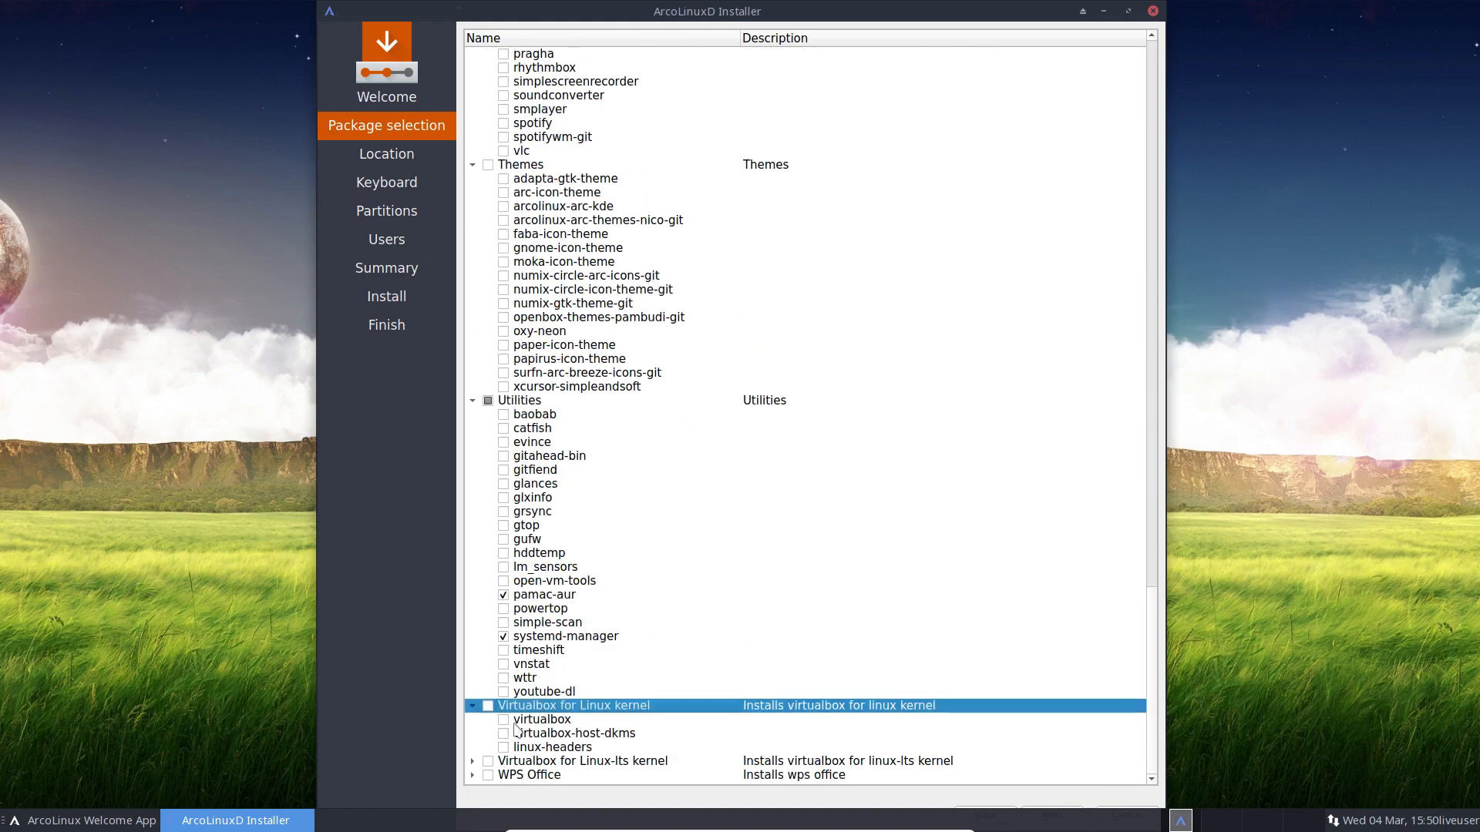
pyautogui.click(628, 763)
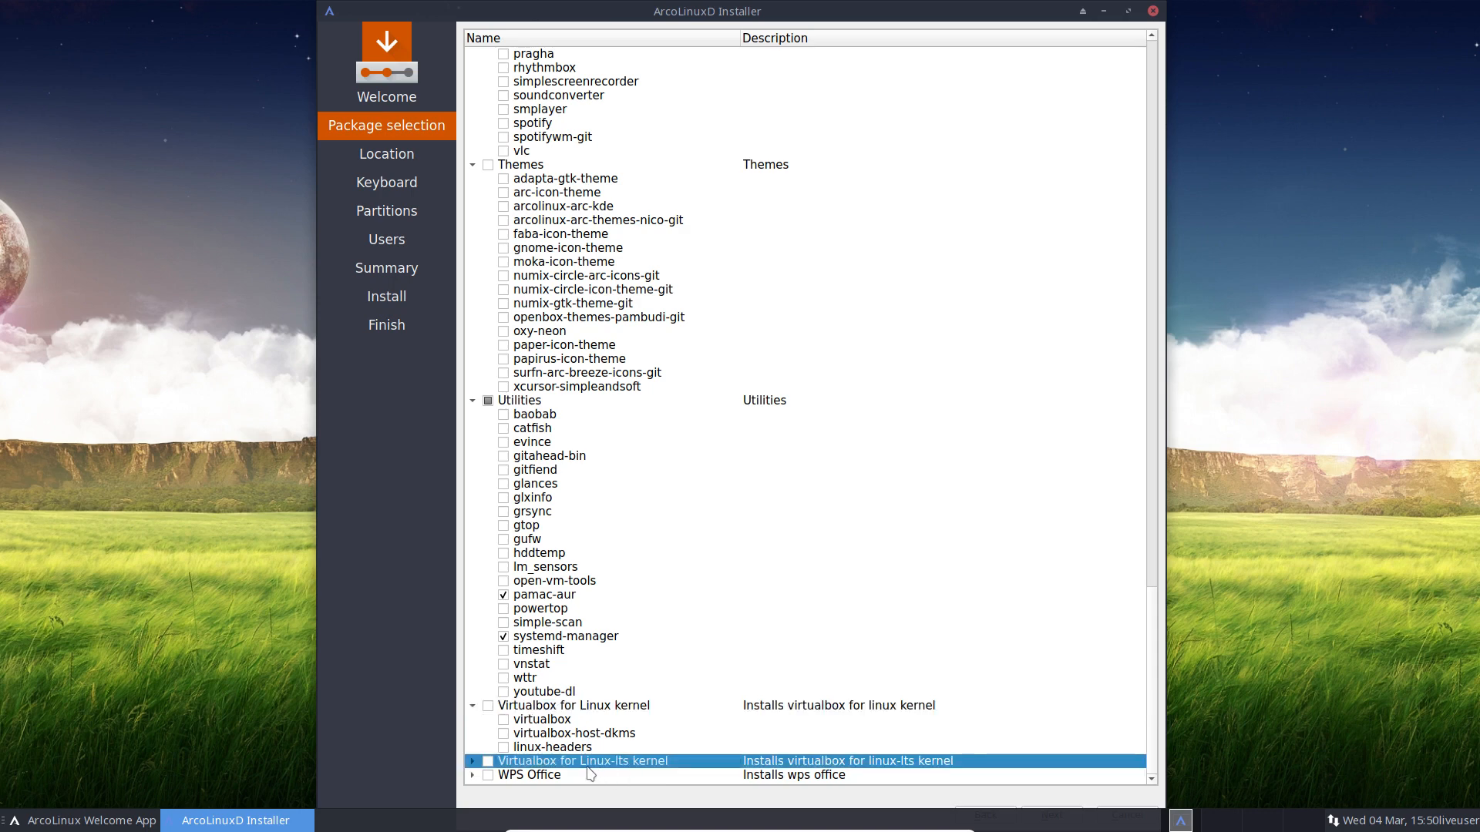
pyautogui.doubleClick(516, 761)
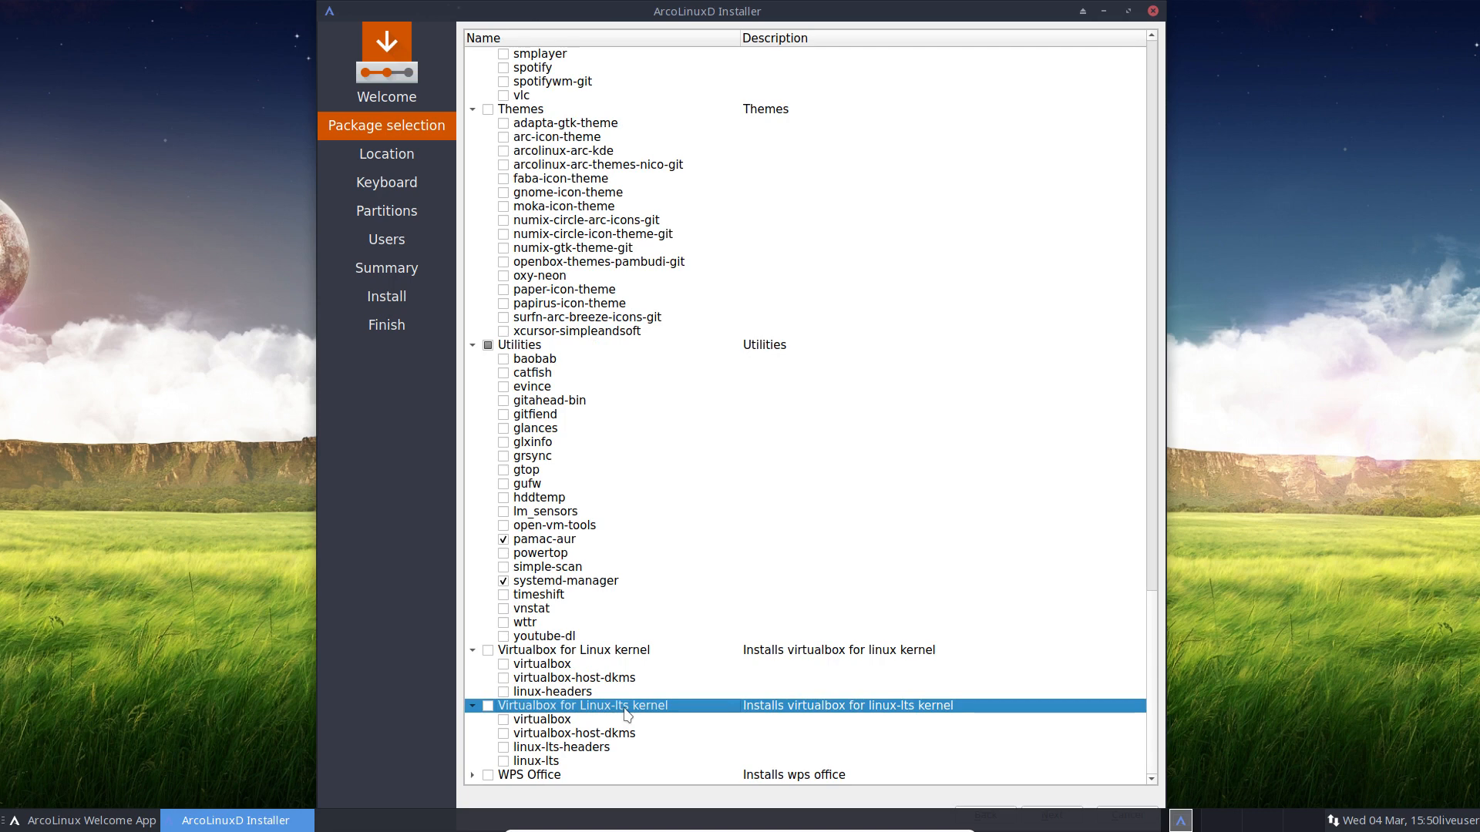
pyautogui.click(472, 775)
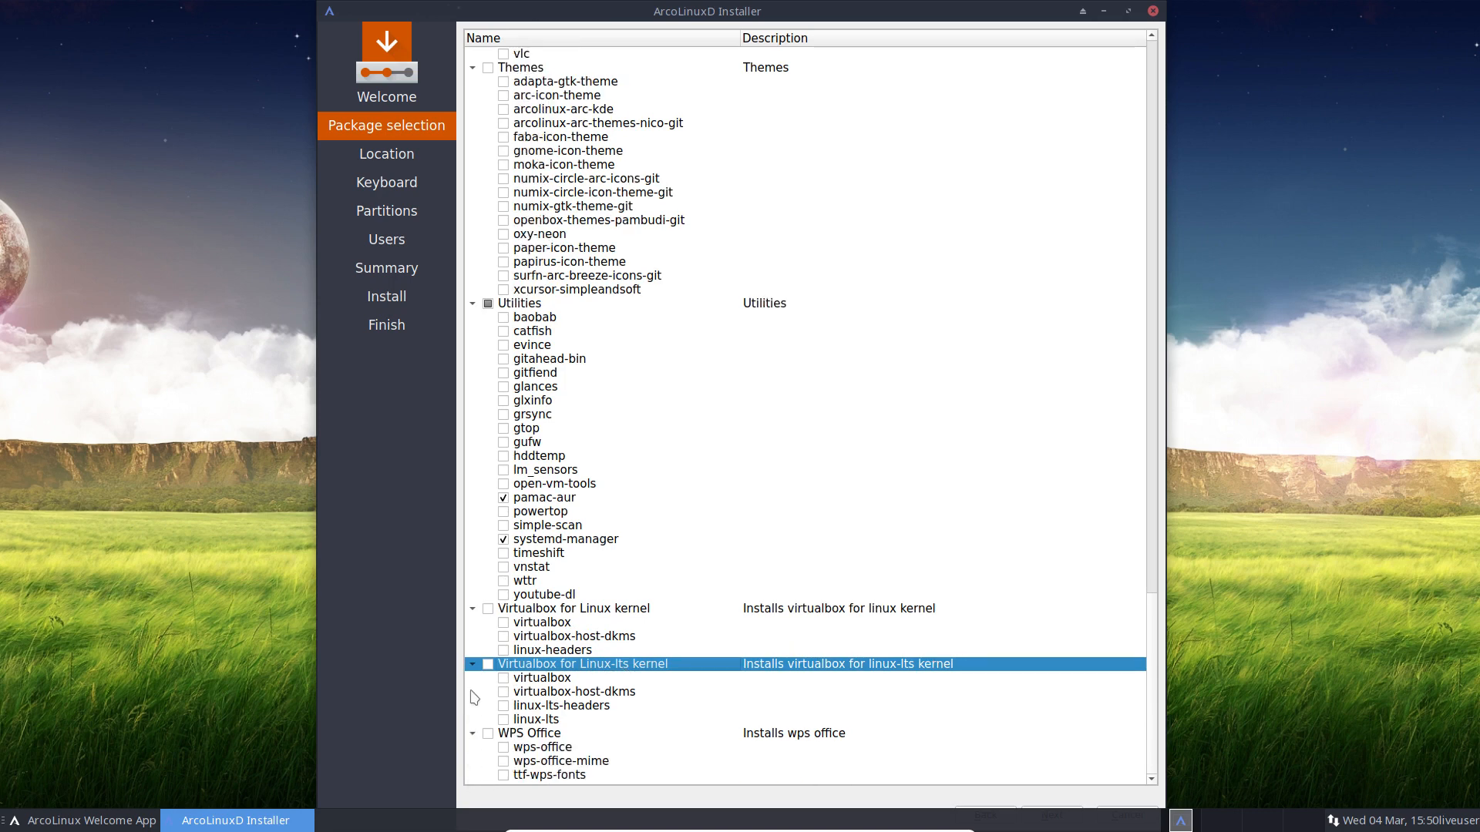
pyautogui.click(488, 733)
# Step: Review the rest of the package list and continue to the Location step
pyautogui.scroll(2, 606, 417)
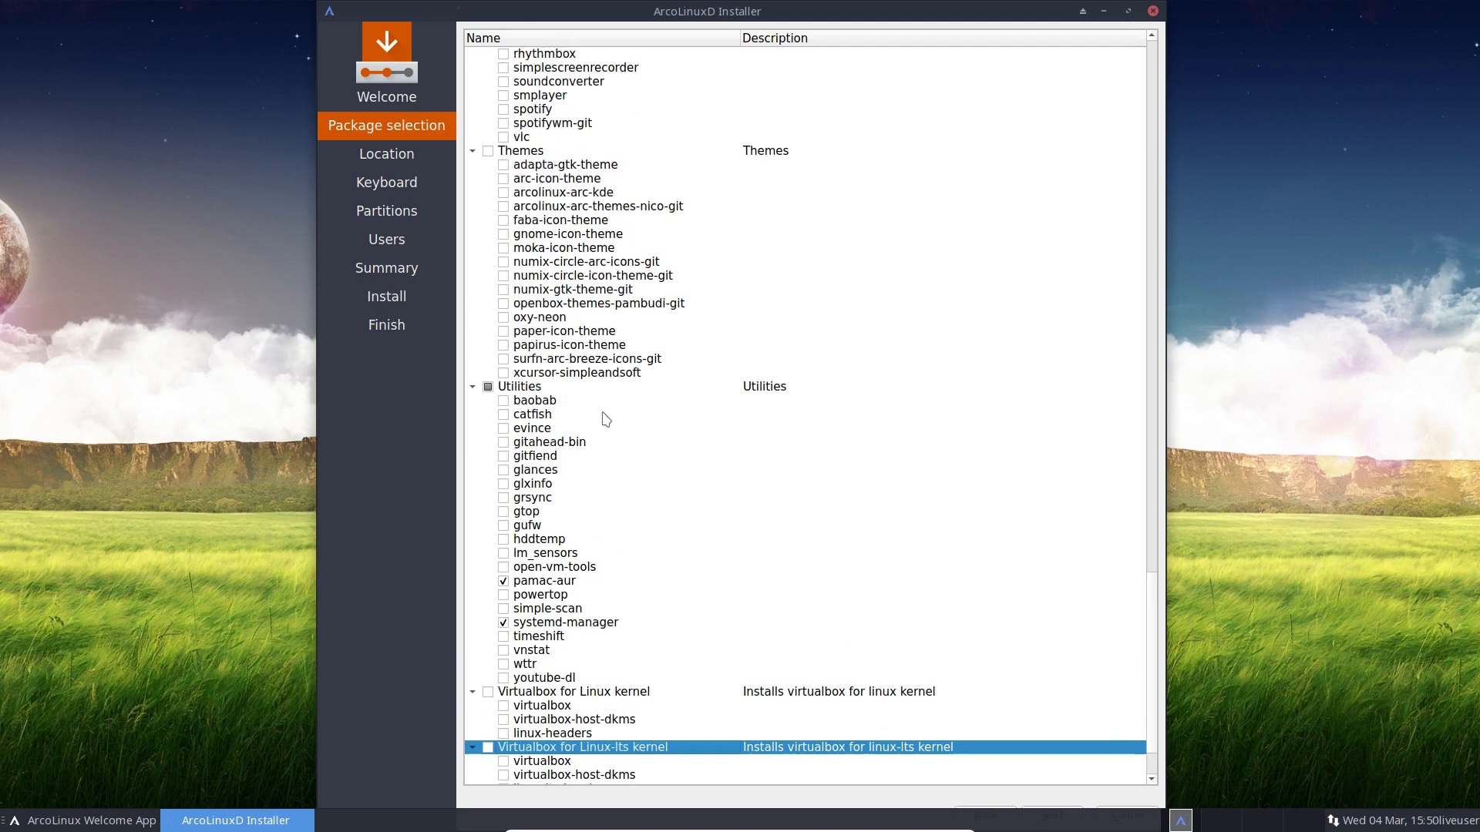
pyautogui.click(604, 426)
pyautogui.scroll(-2, 697, 591)
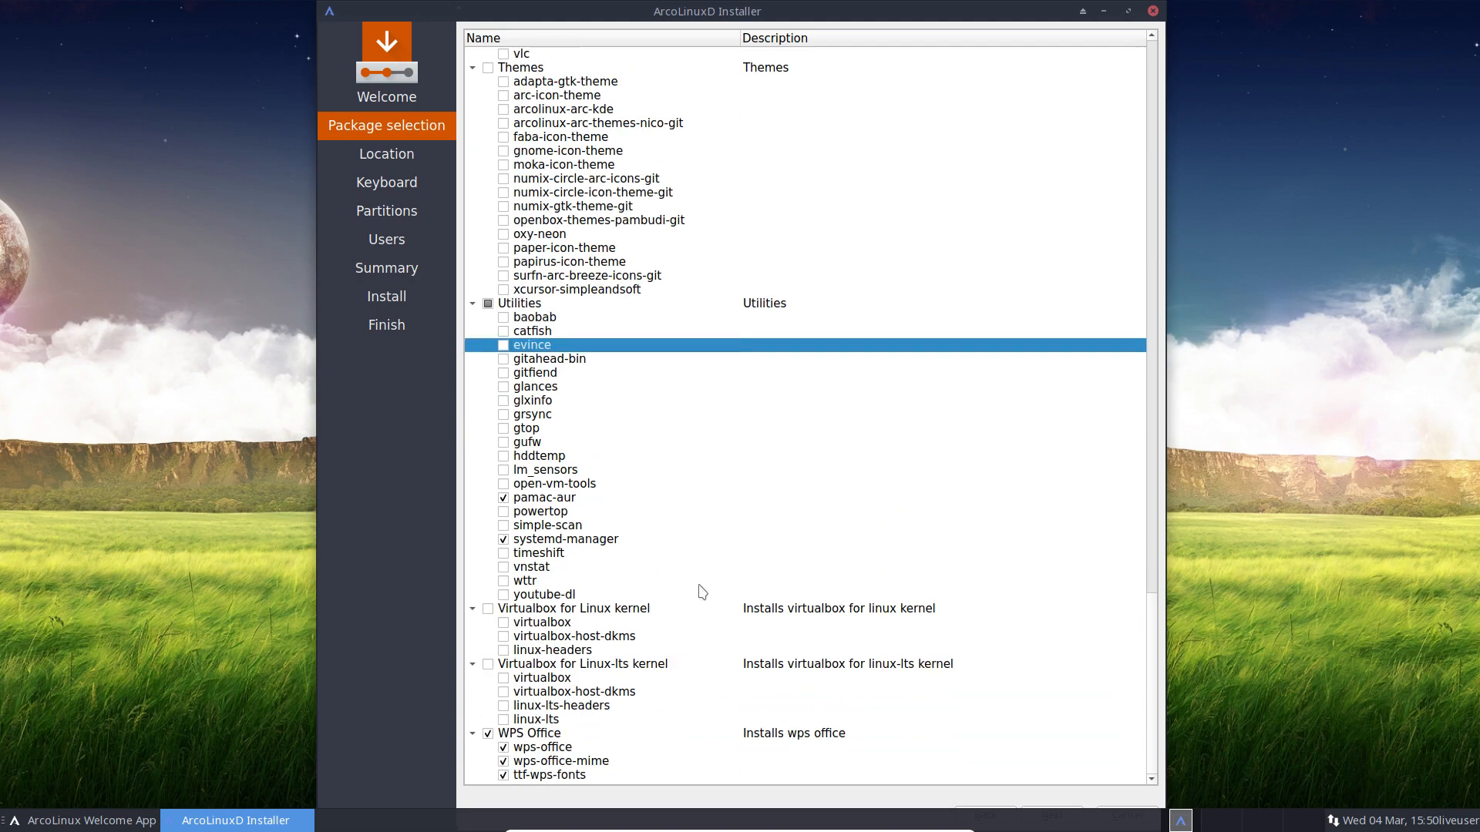
pyautogui.scroll(15, 702, 592)
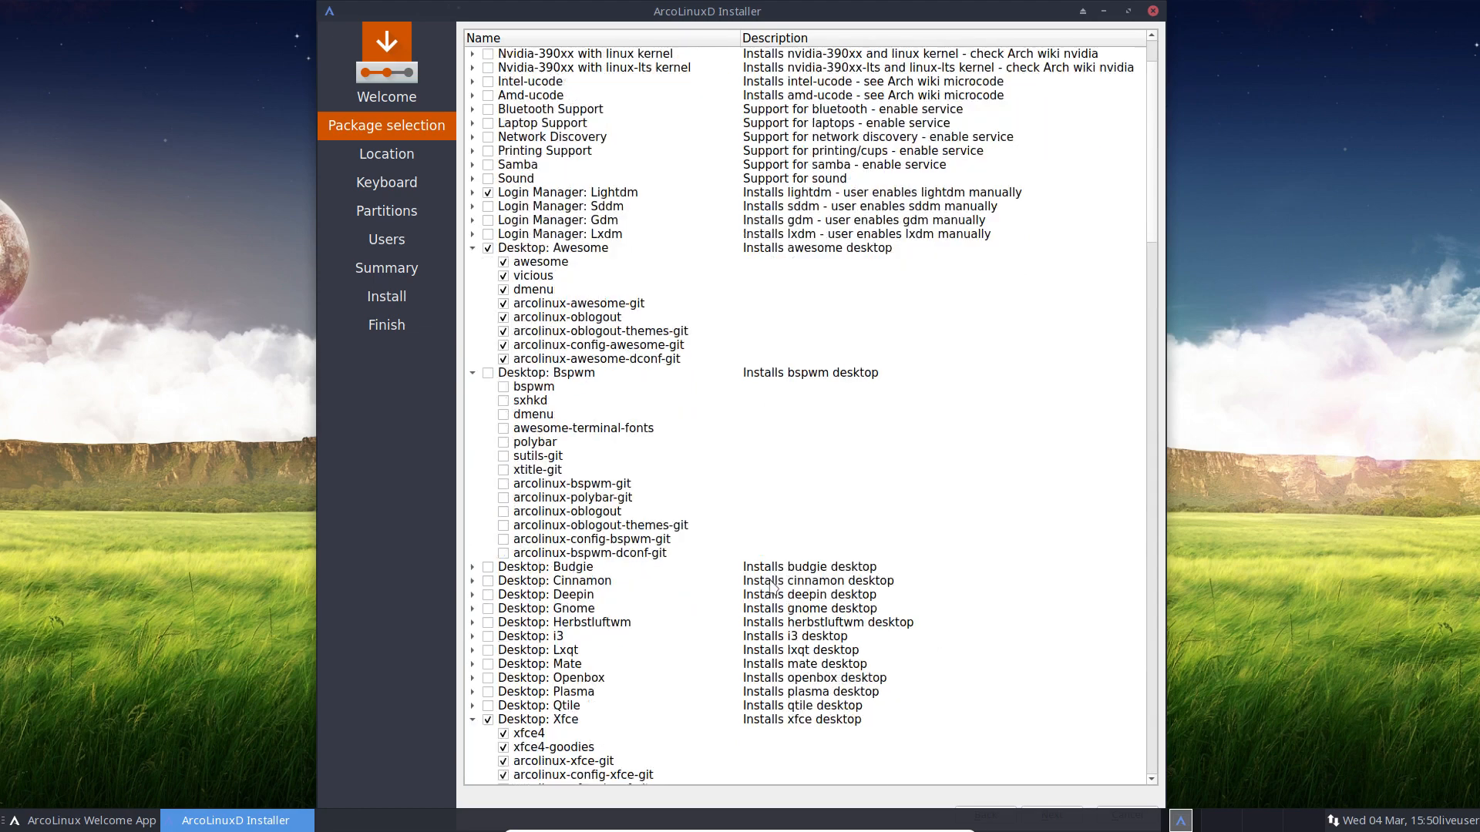
pyautogui.scroll(-13, 771, 588)
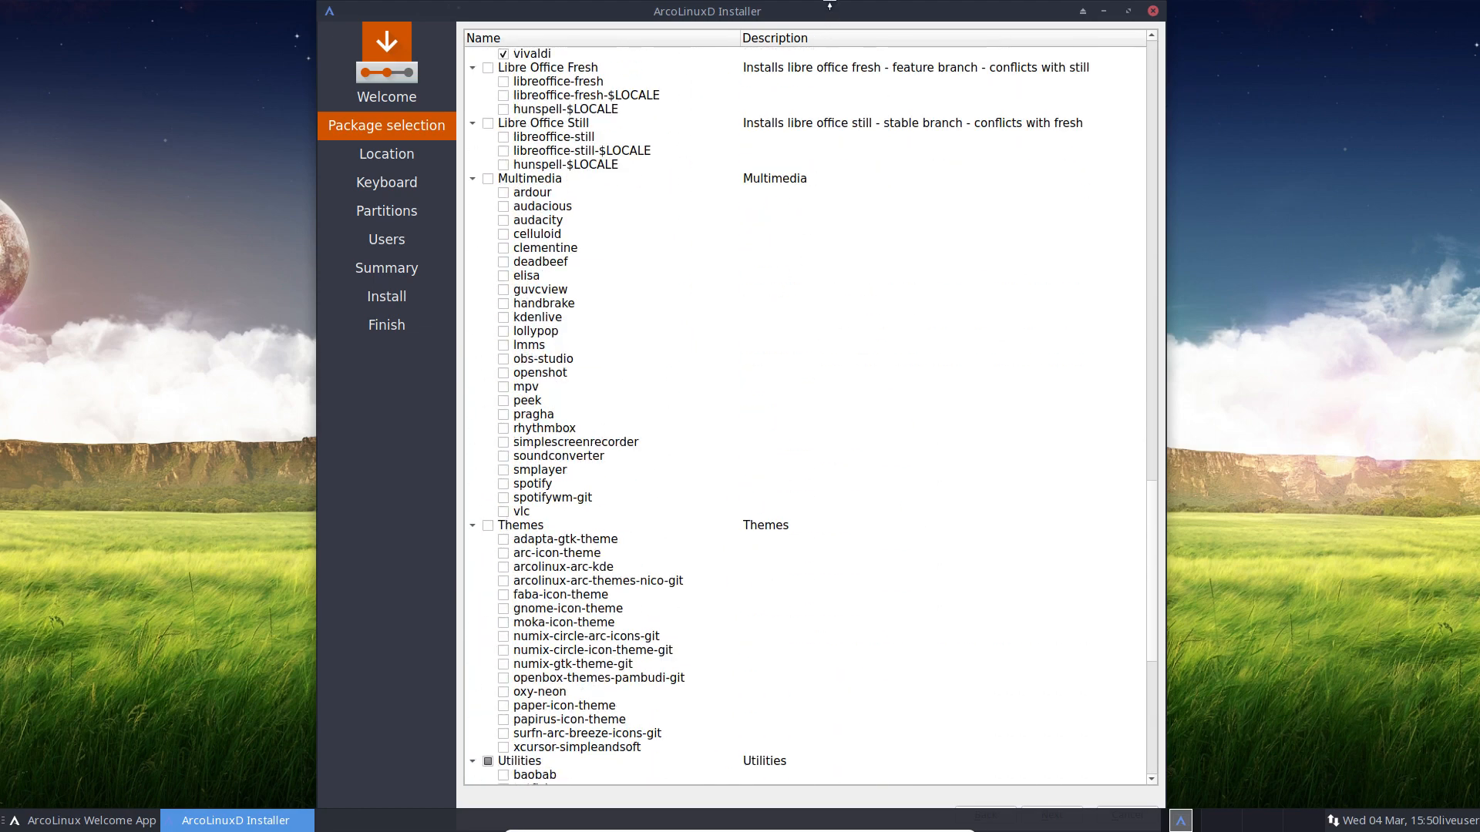
pyautogui.moveTo(829, 6)
pyautogui.mouseDown()
pyautogui.moveTo(835, 176)
pyautogui.moveTo(819, 2)
pyautogui.mouseUp()
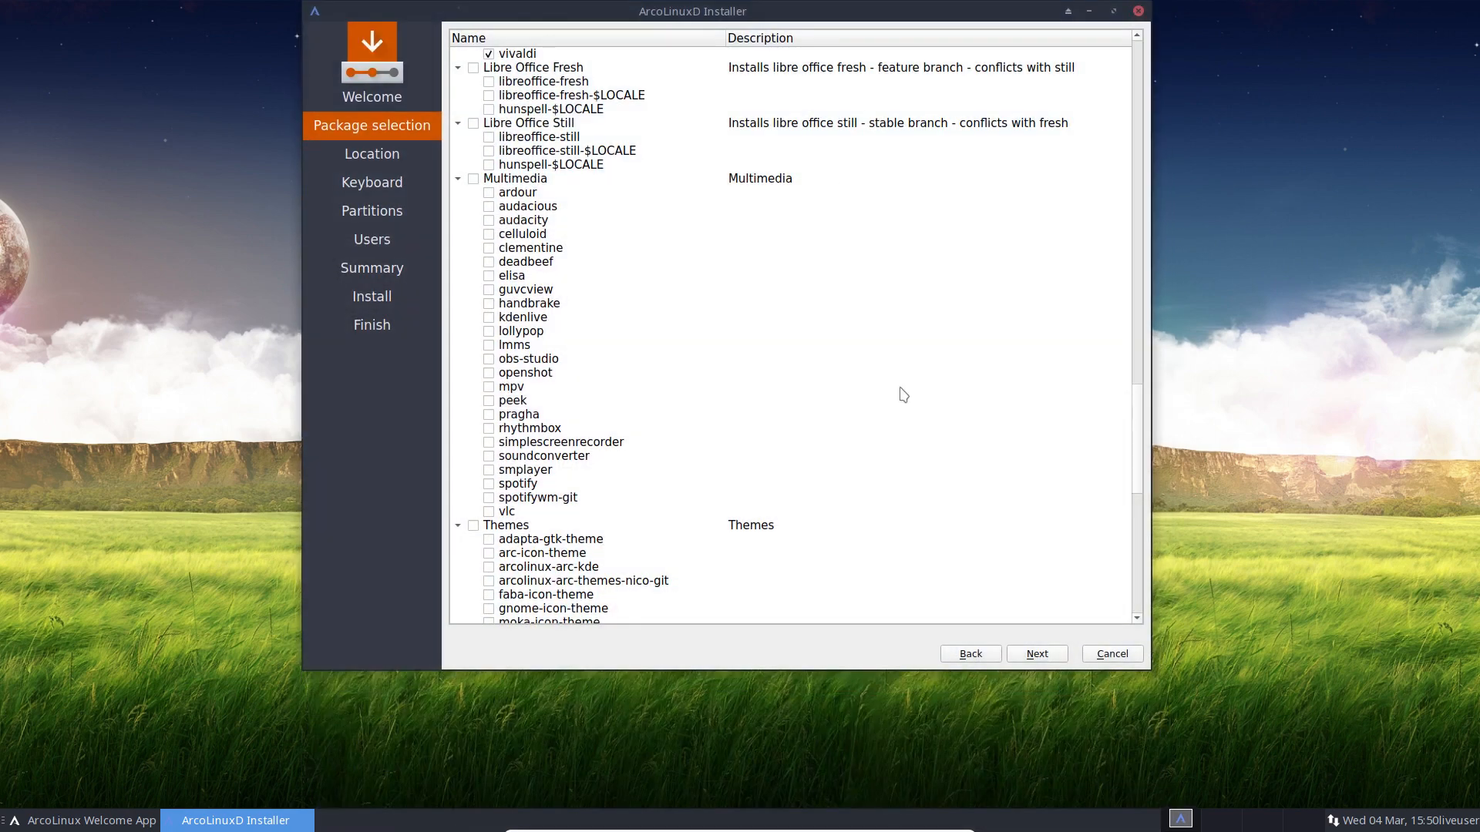
pyautogui.click(1051, 661)
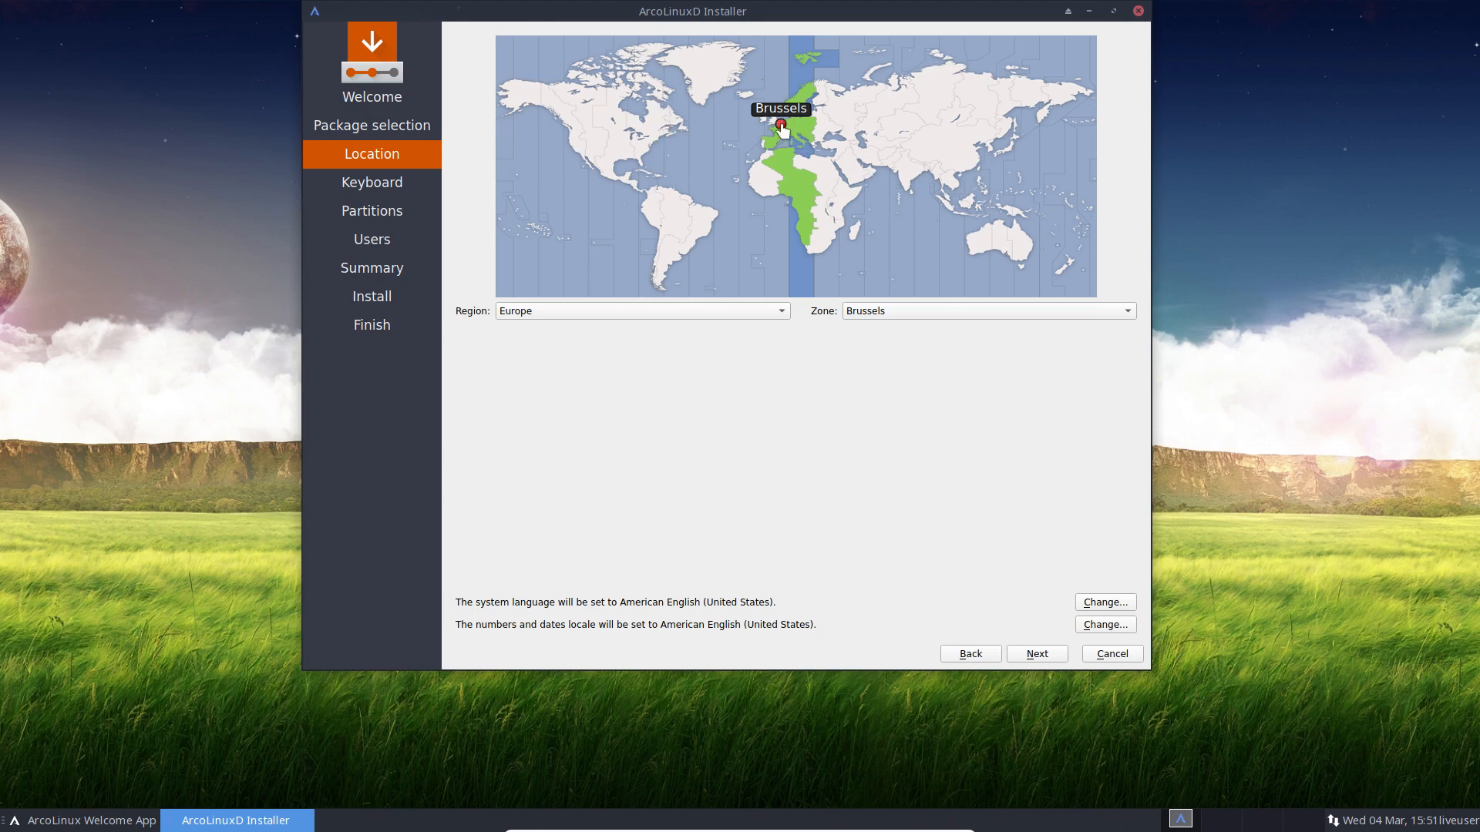
pyautogui.click(564, 311)
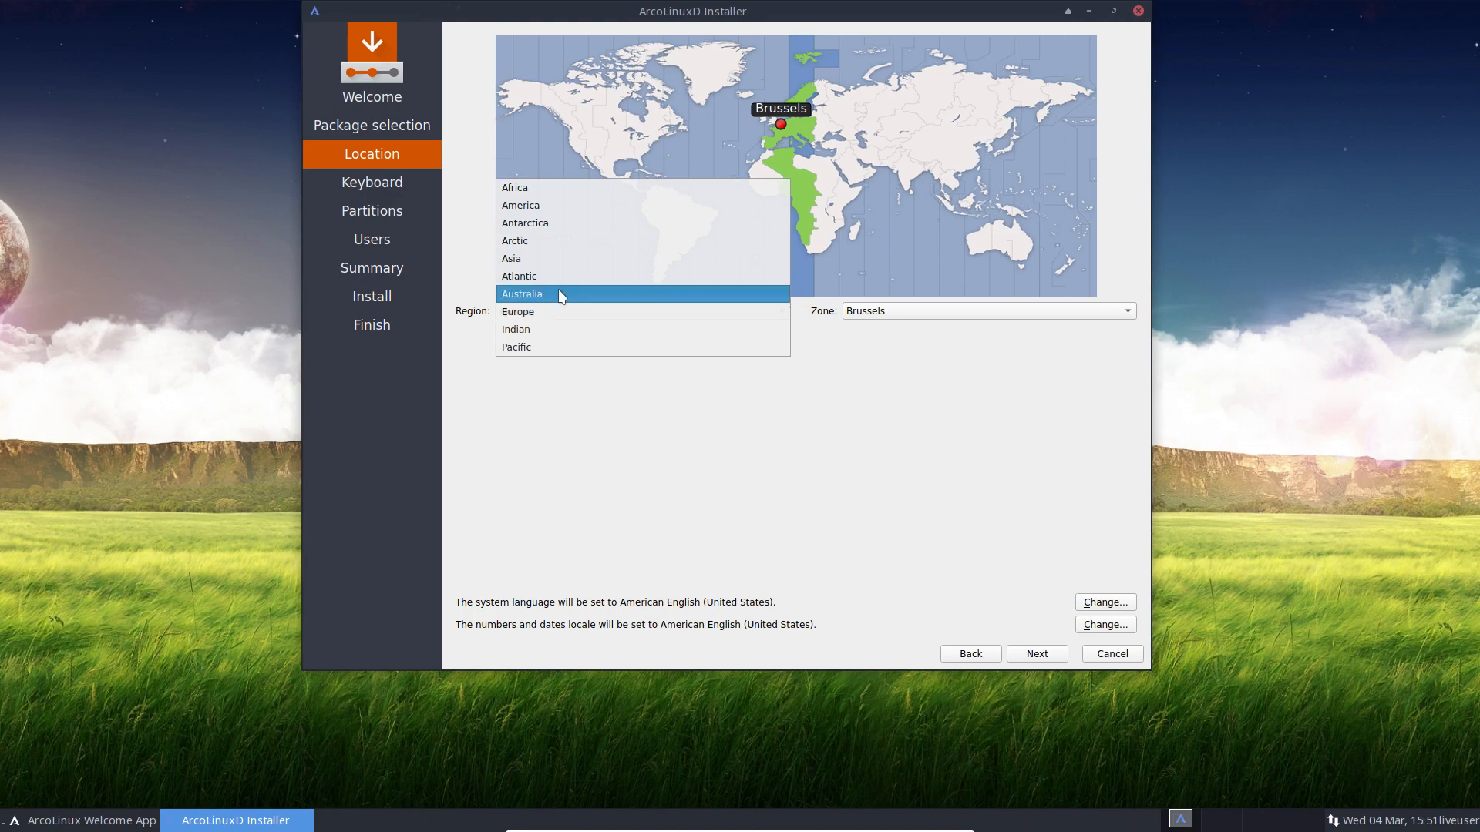
pyautogui.click(881, 350)
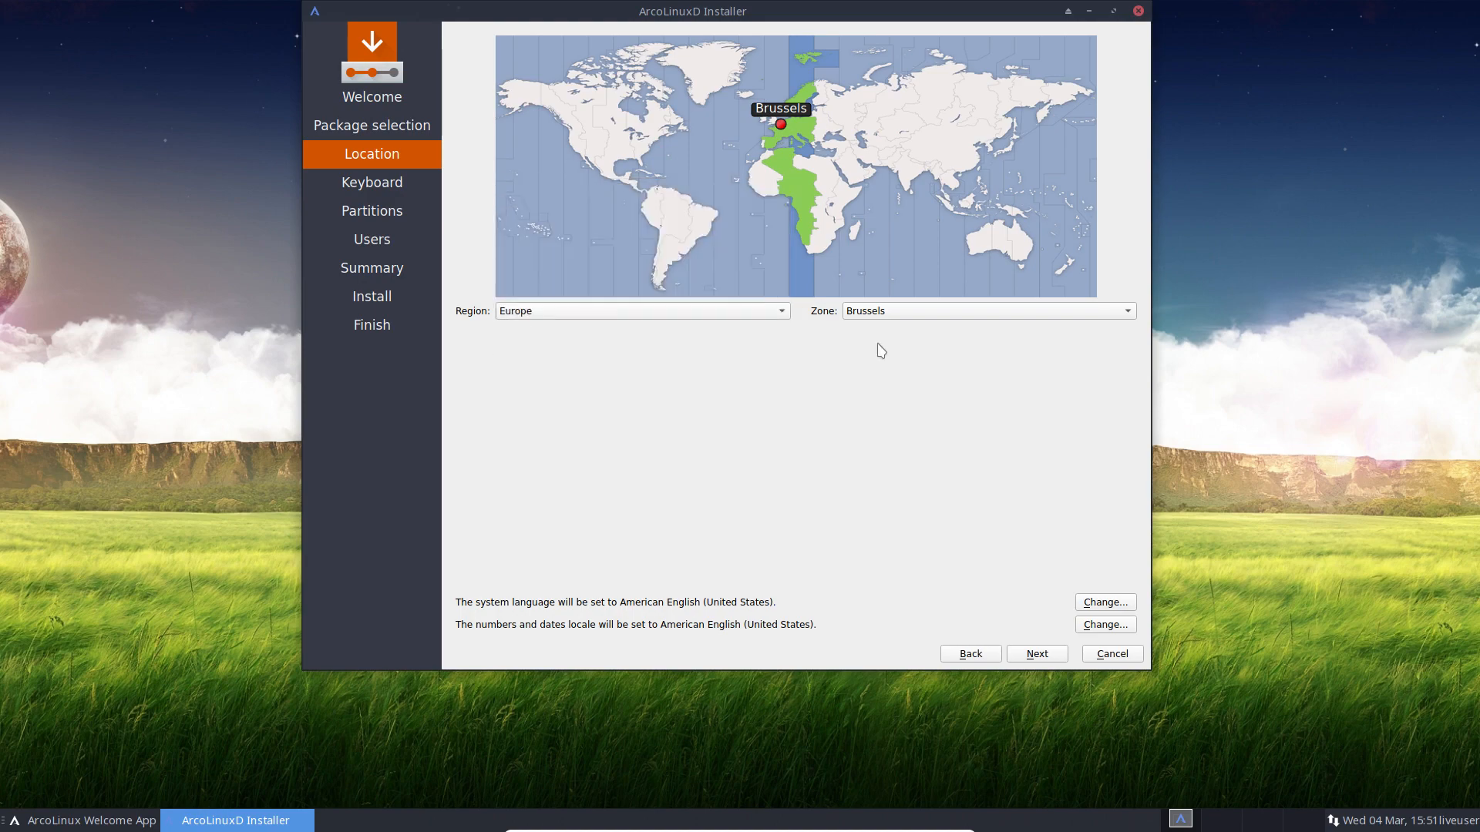
pyautogui.click(924, 315)
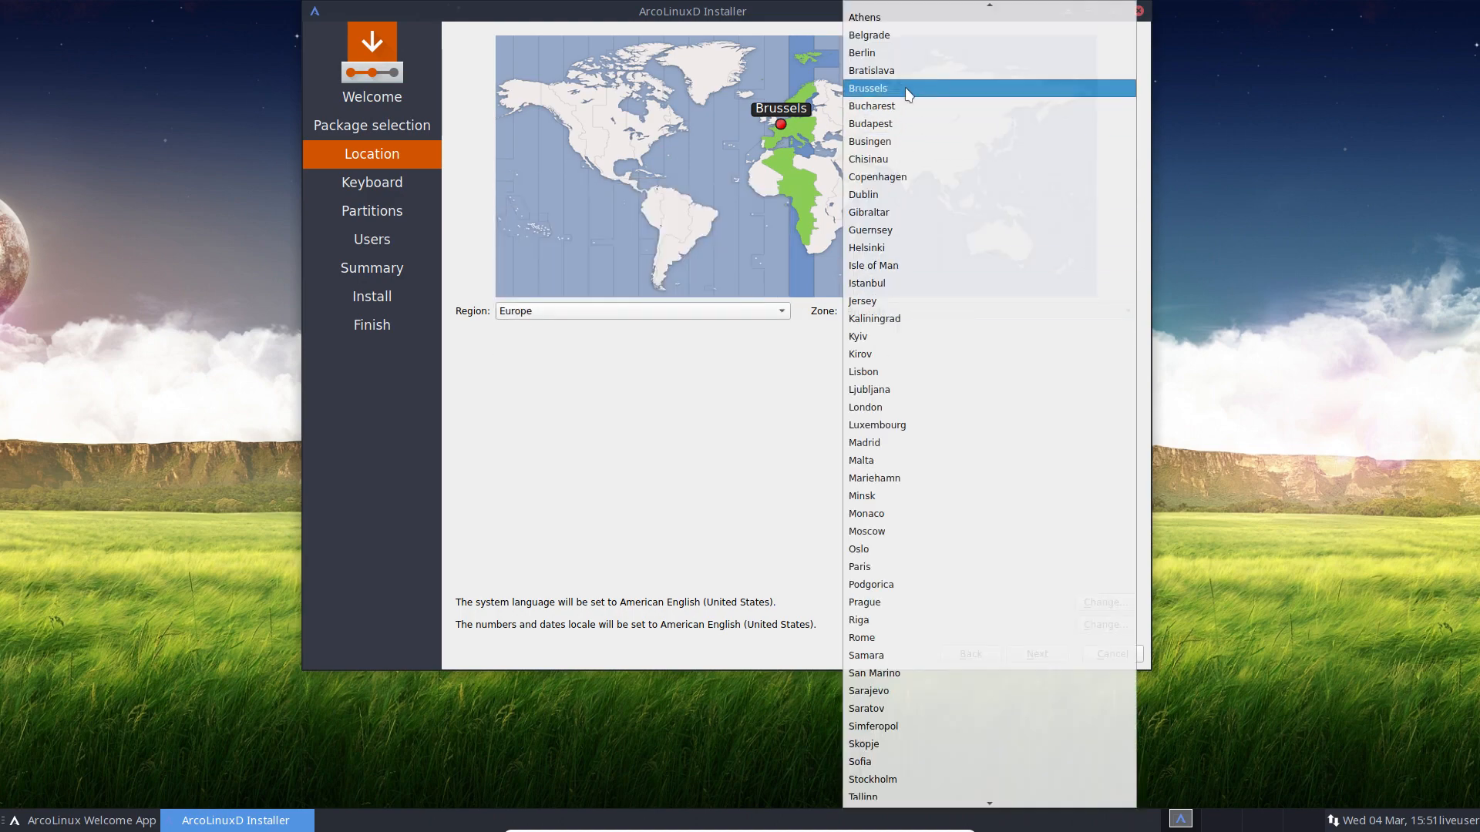
pyautogui.click(763, 381)
pyautogui.click(802, 126)
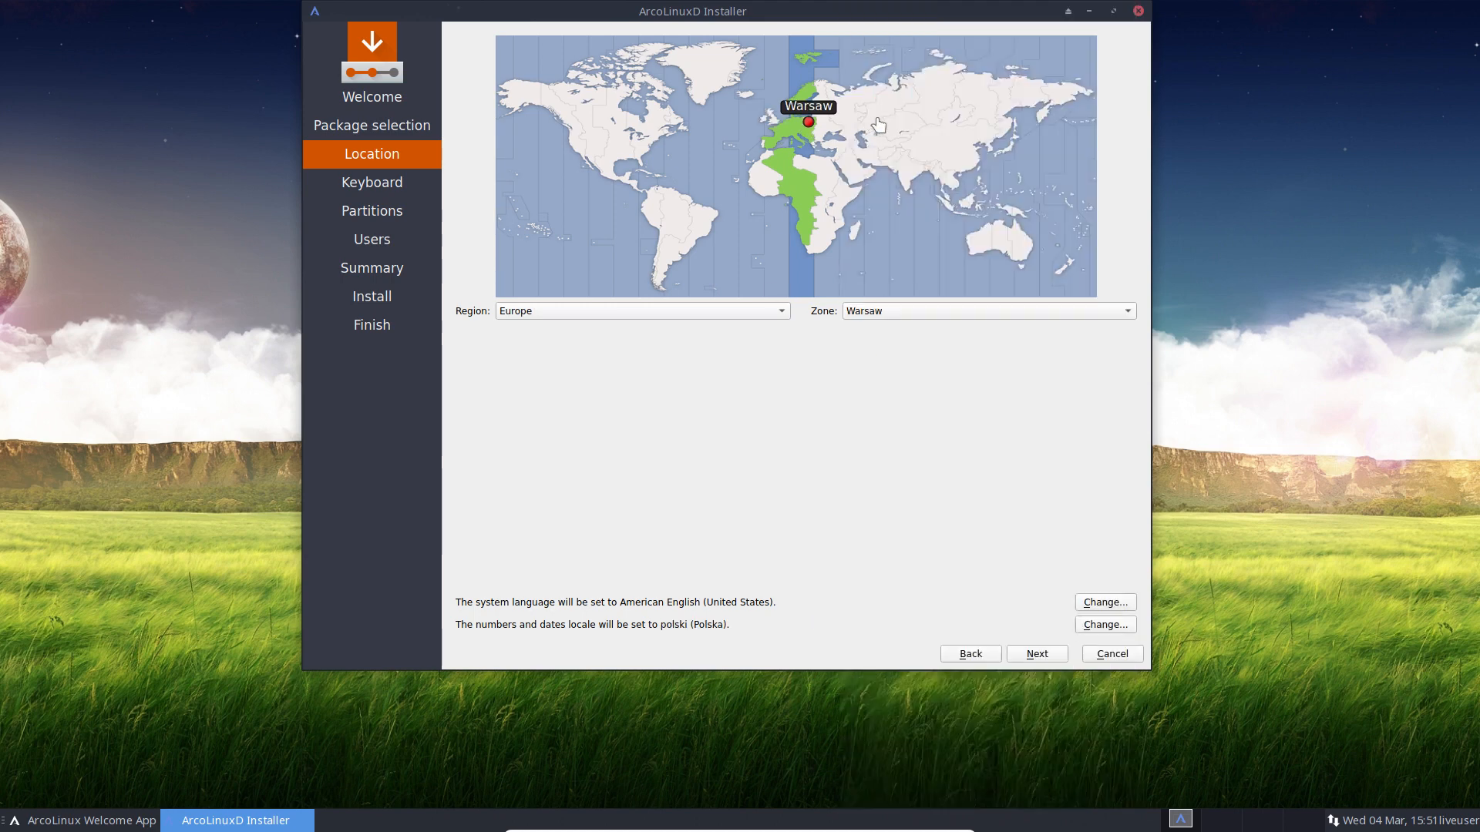
pyautogui.click(917, 108)
pyautogui.click(963, 124)
pyautogui.click(948, 136)
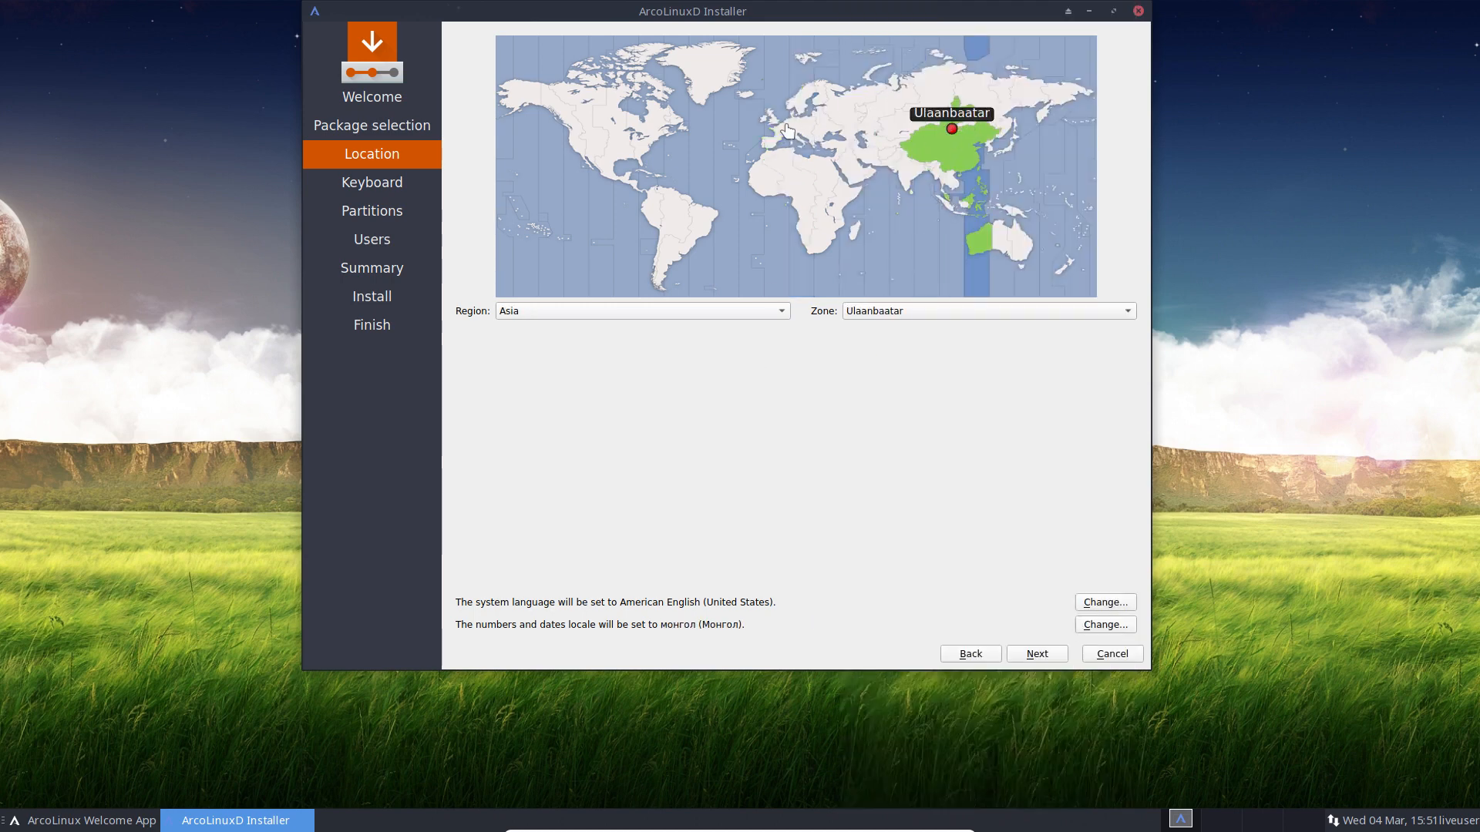
pyautogui.click(782, 131)
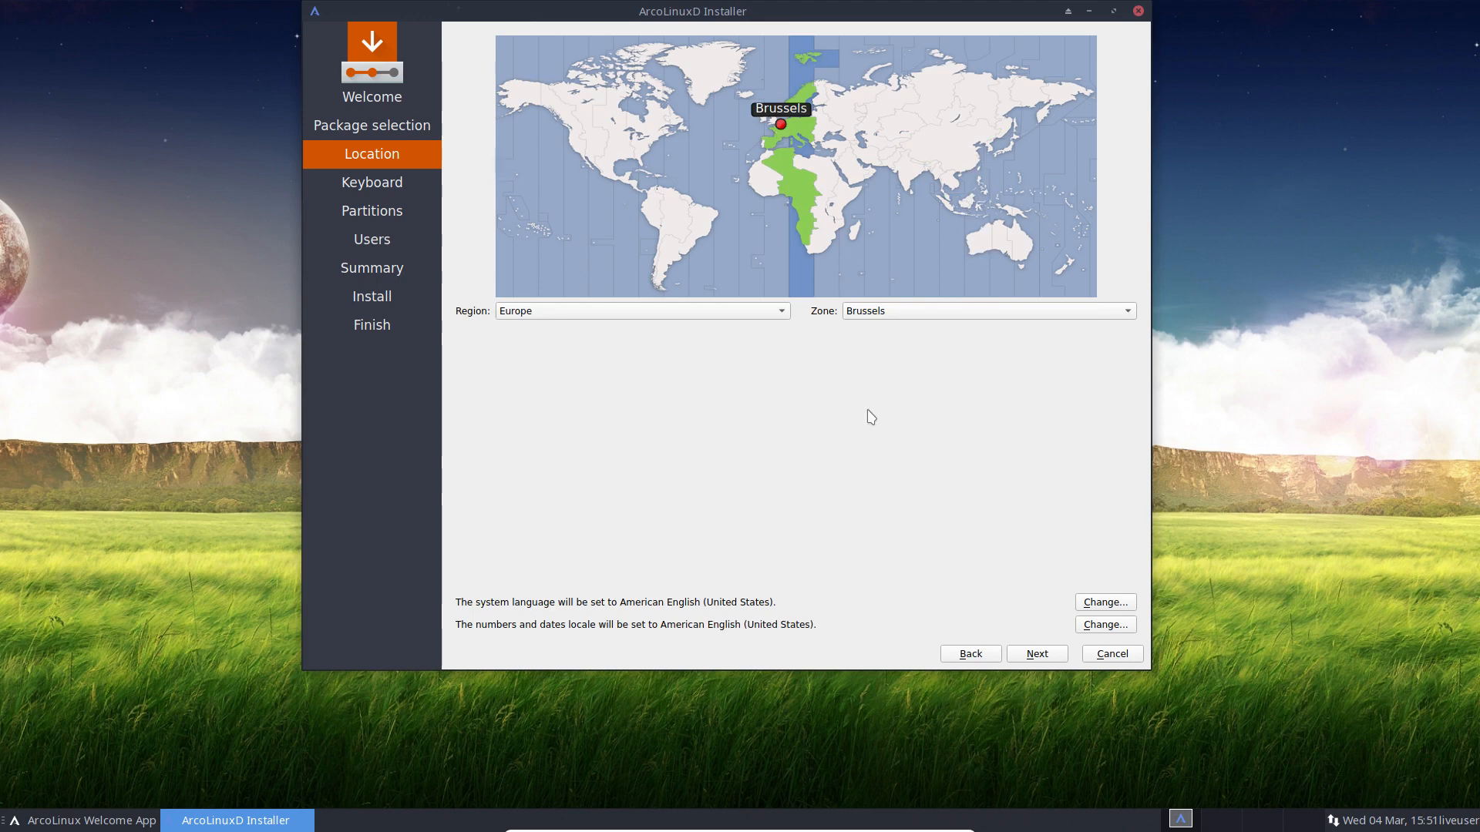
pyautogui.click(1100, 604)
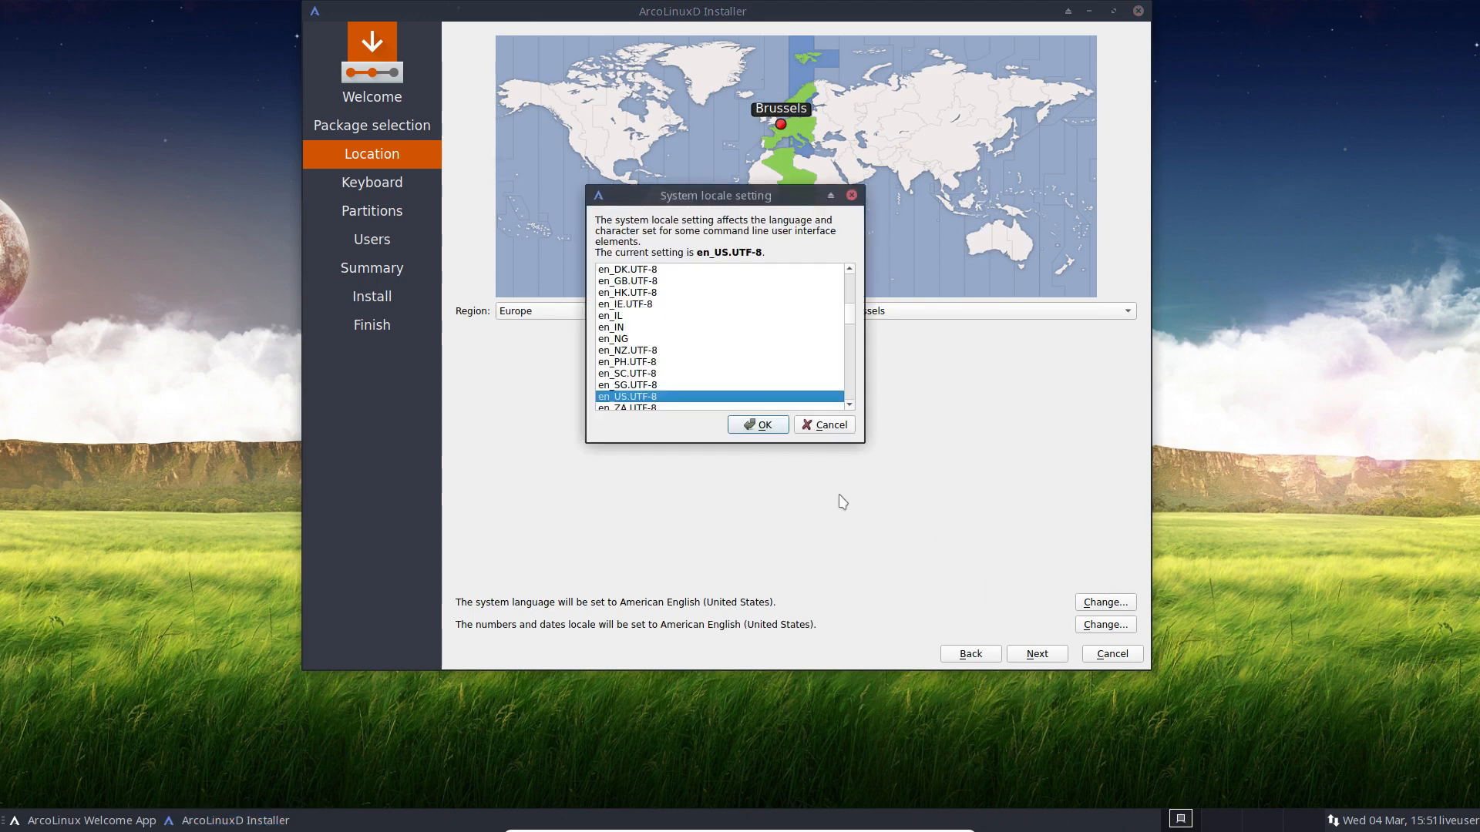
pyautogui.click(824, 425)
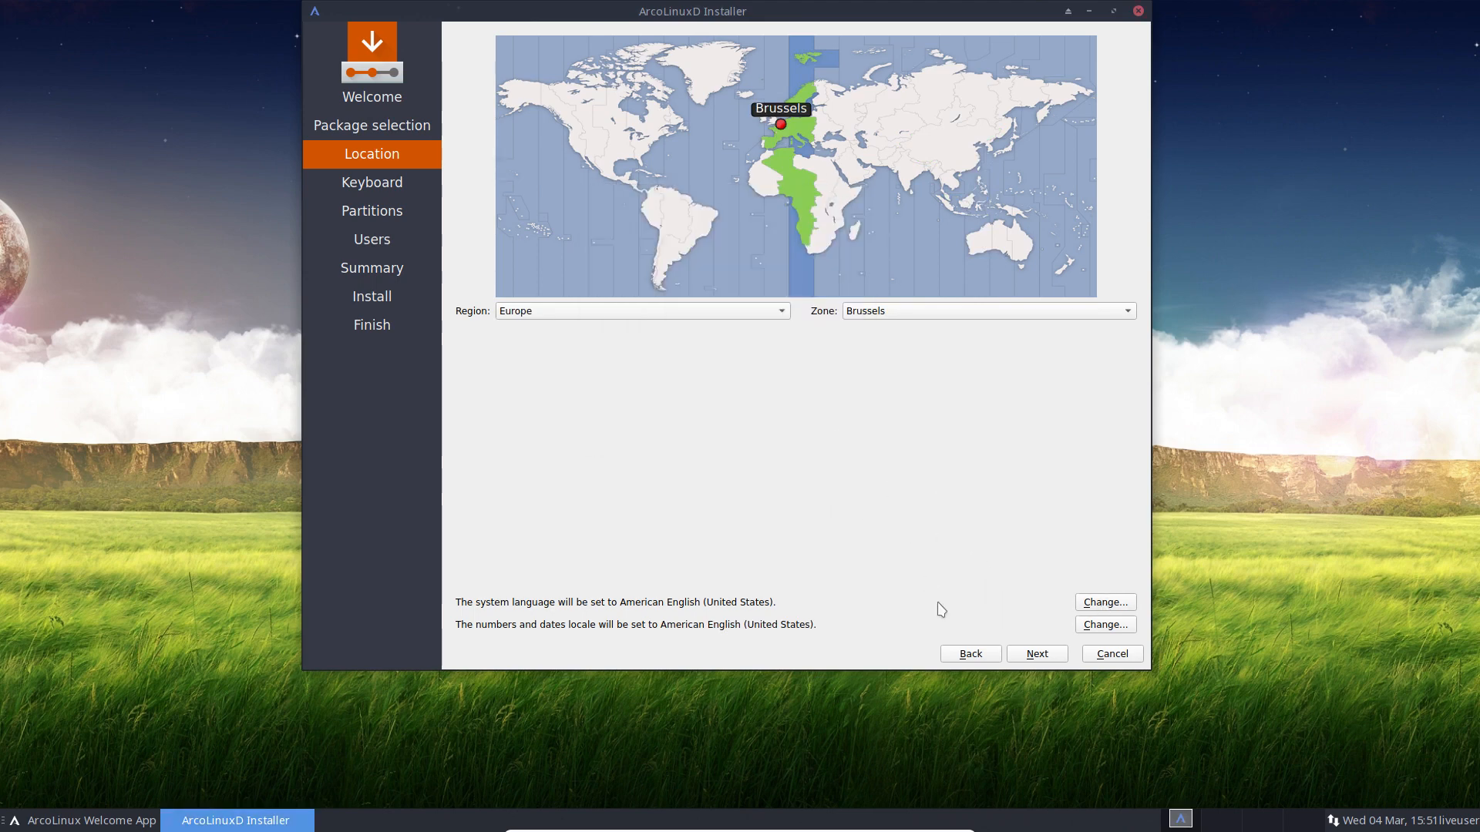
# Step: Accept the Location, choose the Belgian keyboard layout, and continue to Partitions
pyautogui.click(1051, 661)
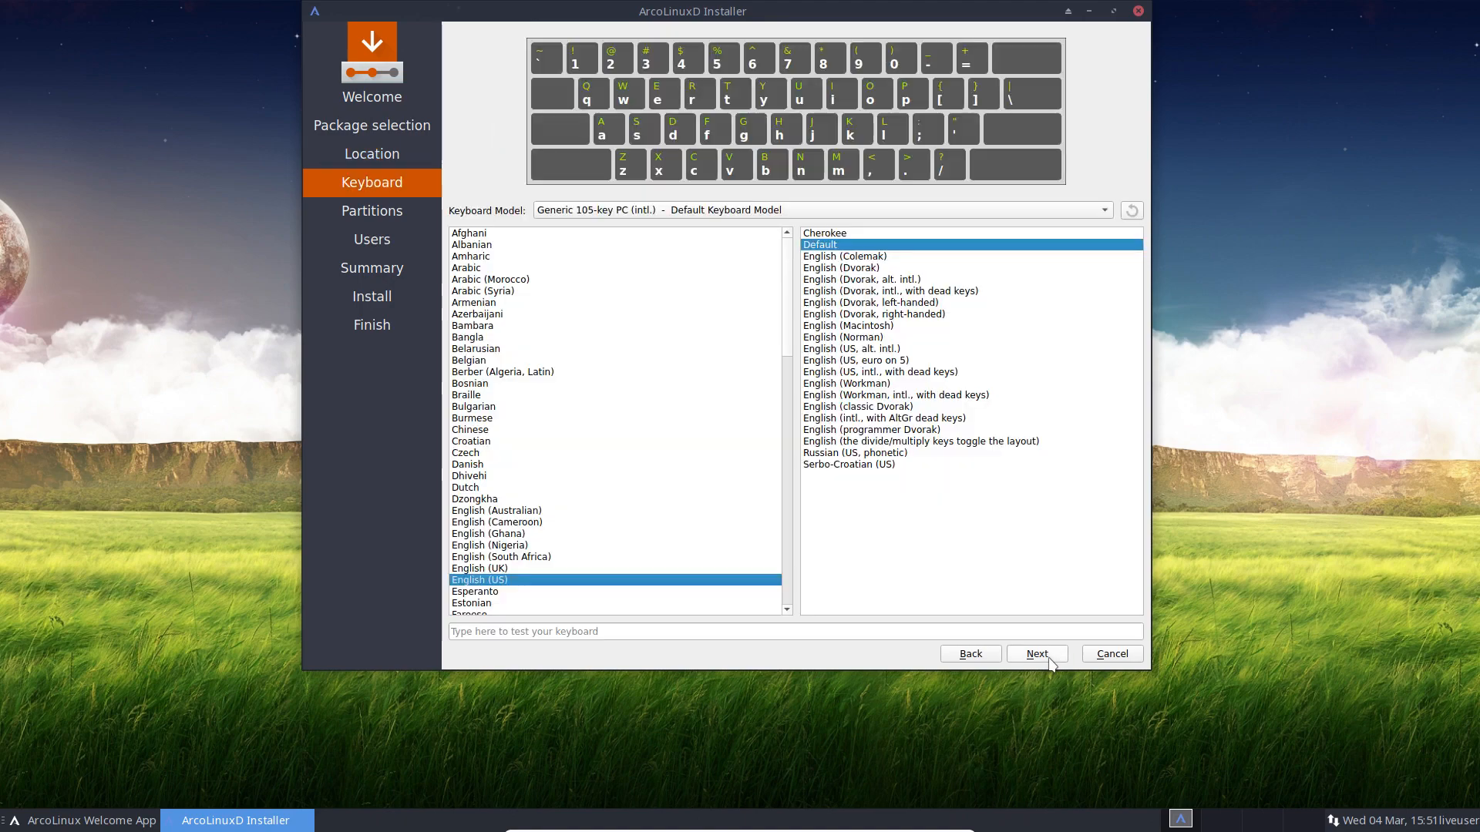
pyautogui.click(487, 360)
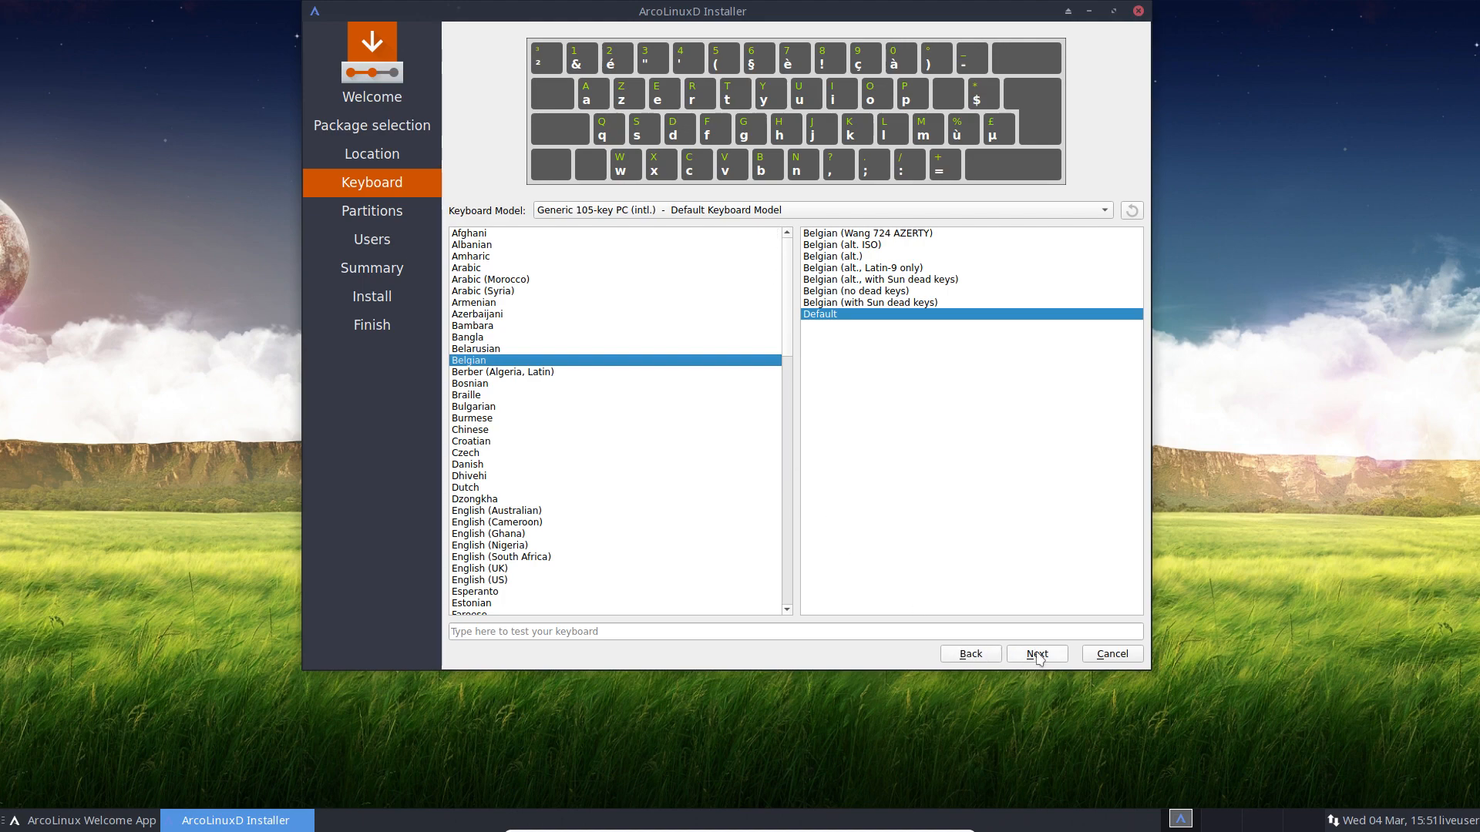
pyautogui.moveTo(817, 17); pyautogui.dragTo(808, 54)
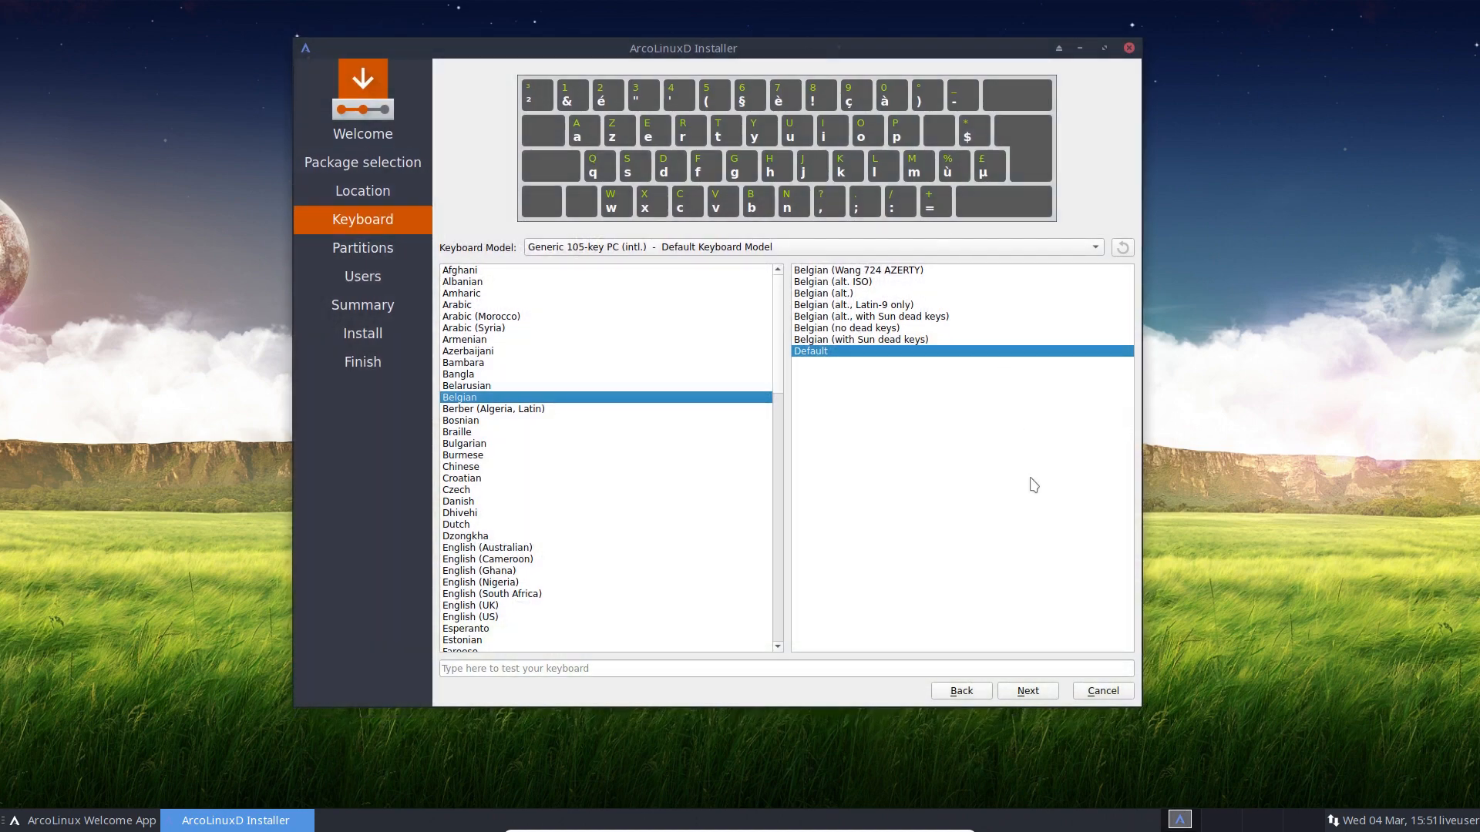
pyautogui.click(1029, 691)
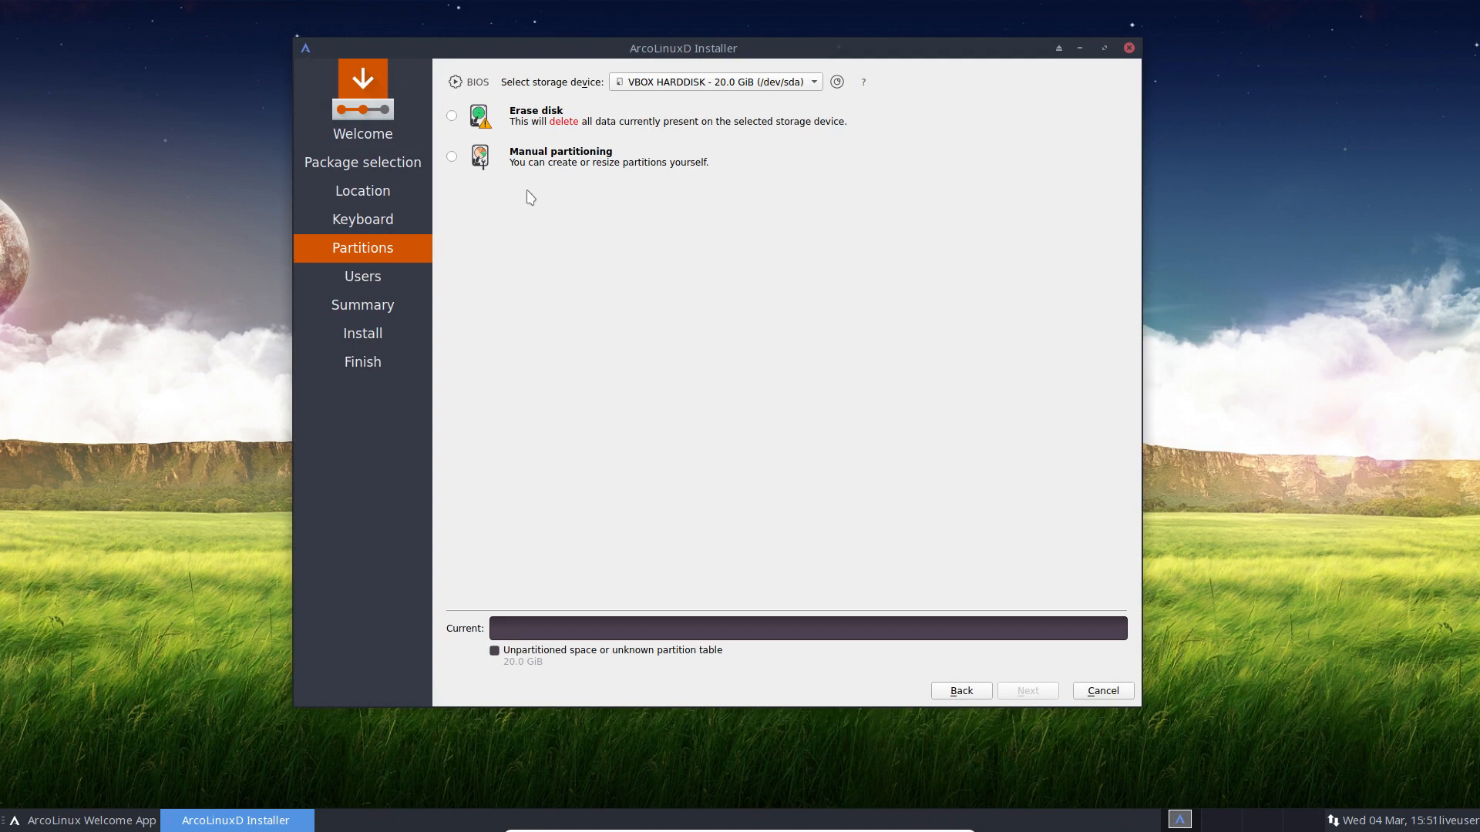
# Step: Choose Erase disk and try the swap options, ending on swap without hibernation
pyautogui.click(535, 115)
pyautogui.click(573, 161)
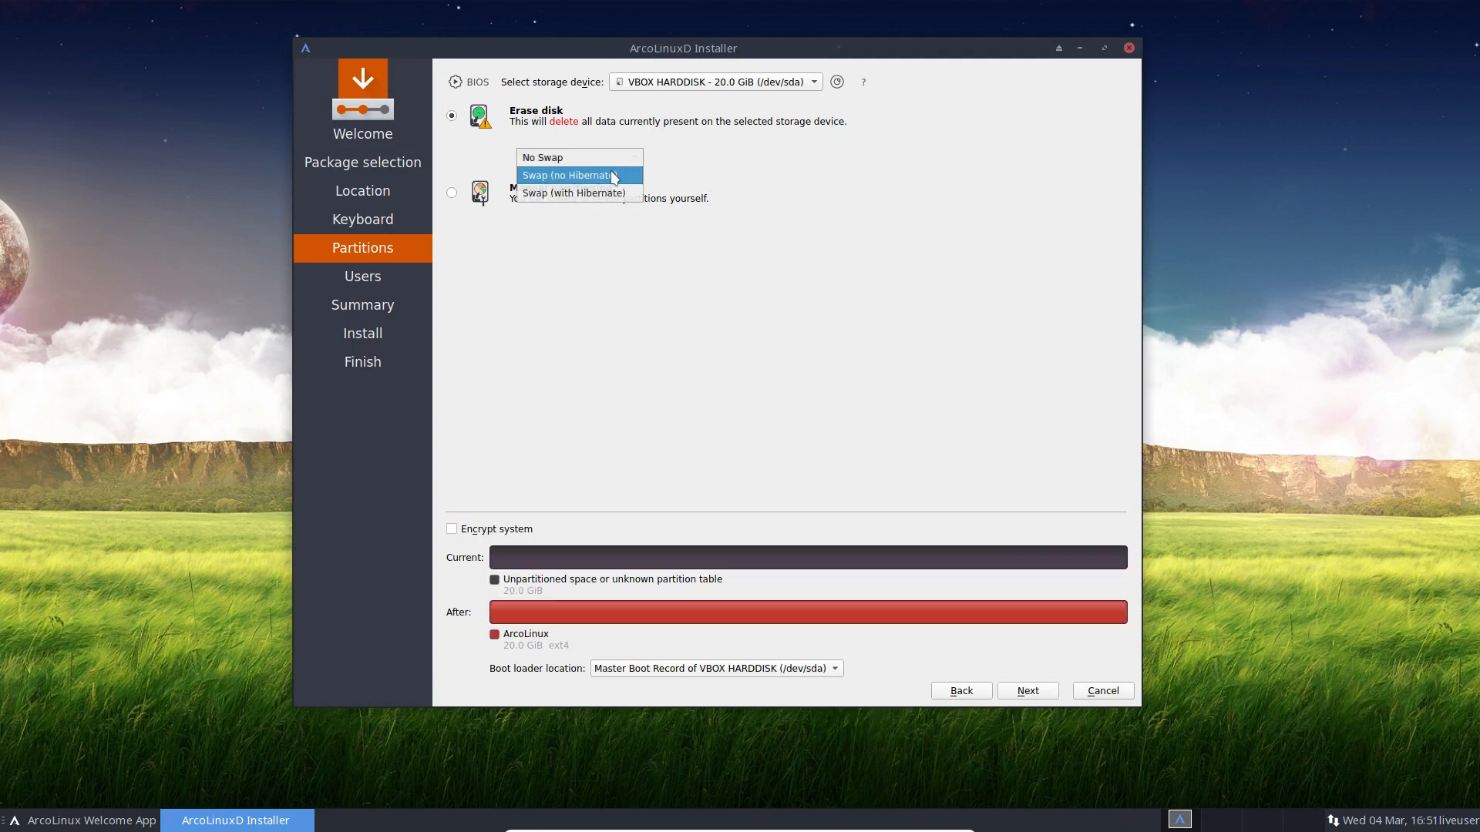
pyautogui.click(617, 174)
pyautogui.click(619, 158)
pyautogui.click(621, 178)
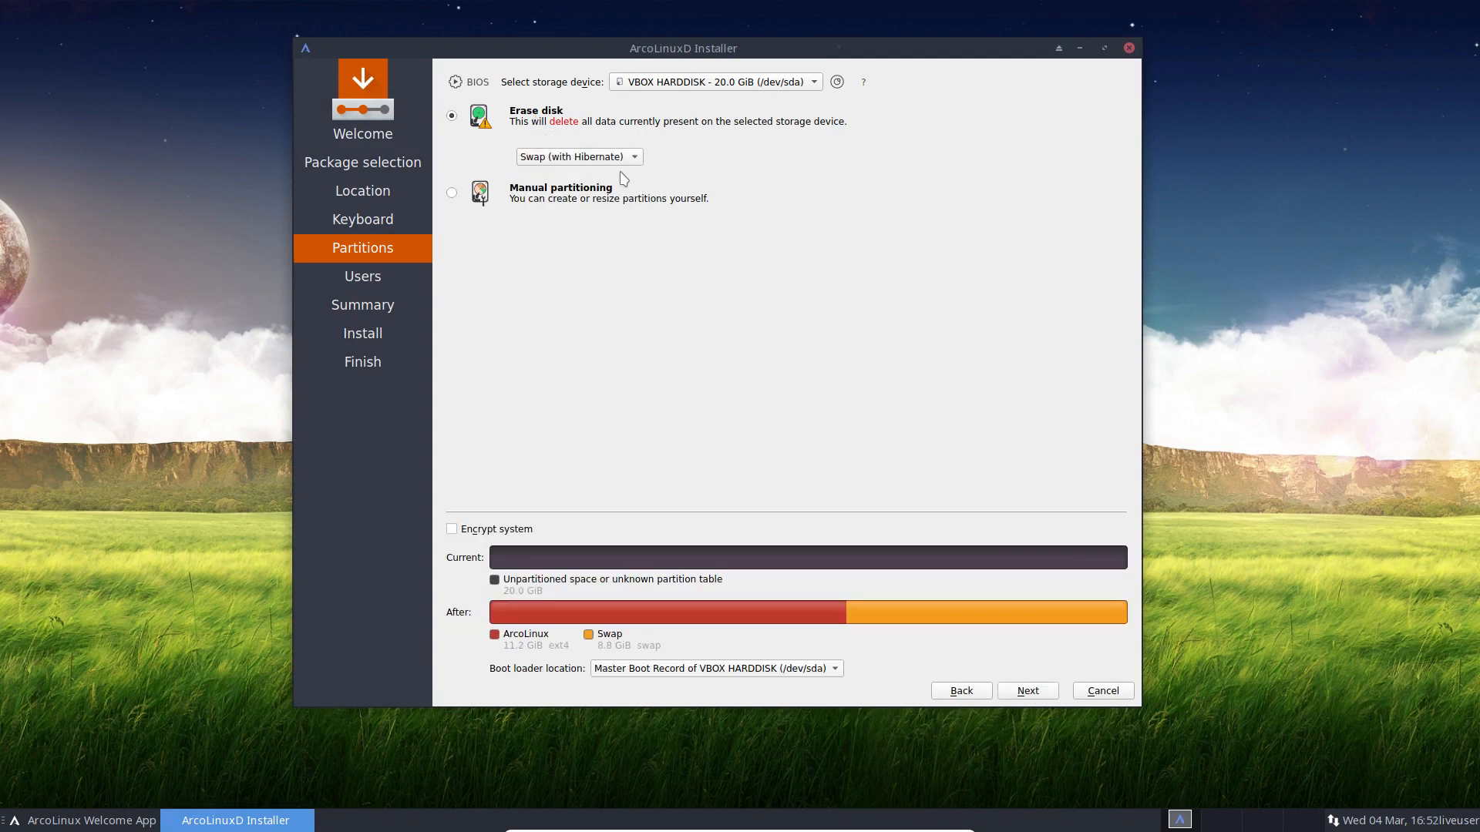
pyautogui.click(625, 159)
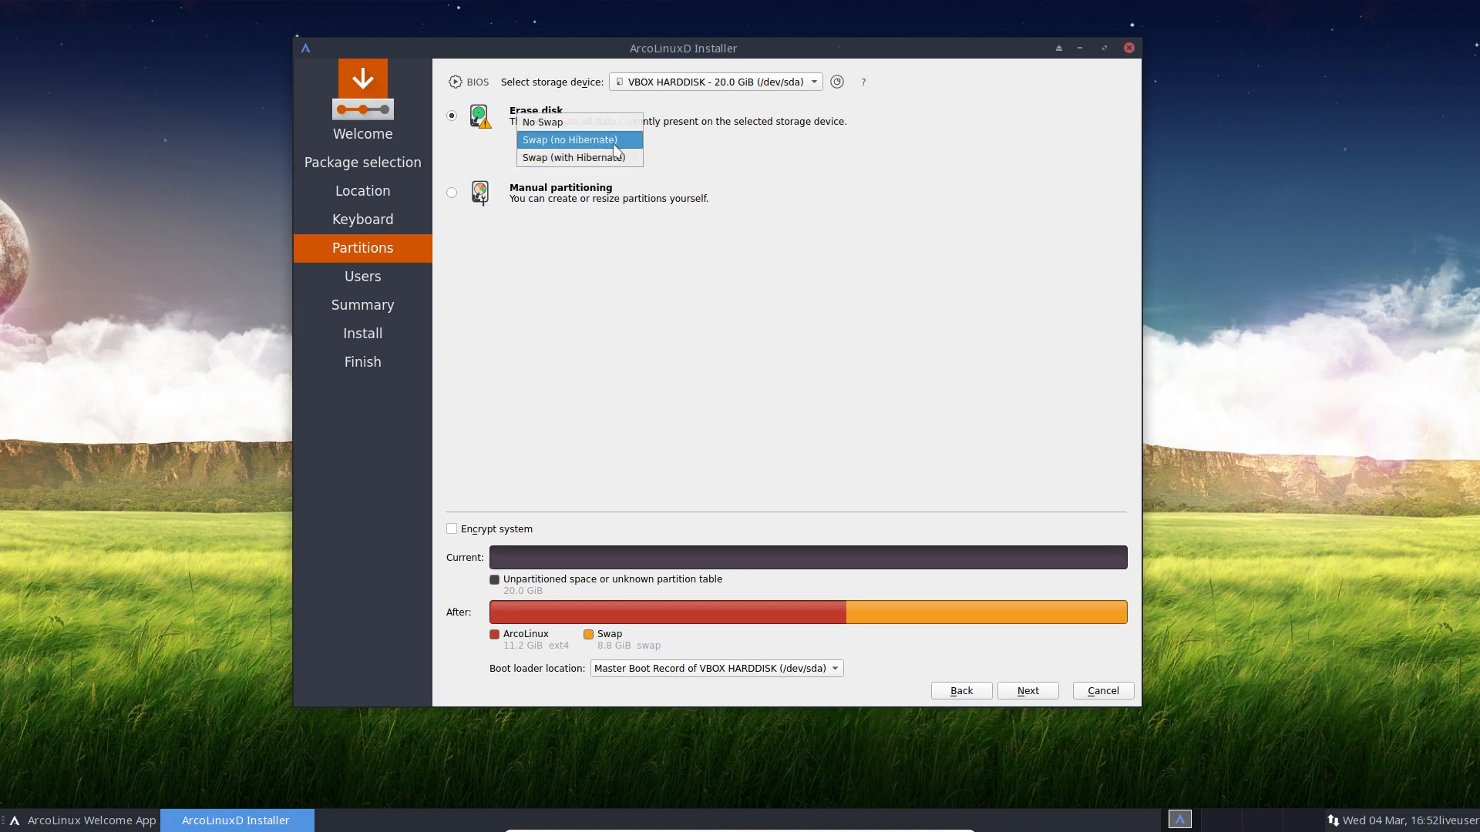
pyautogui.click(616, 147)
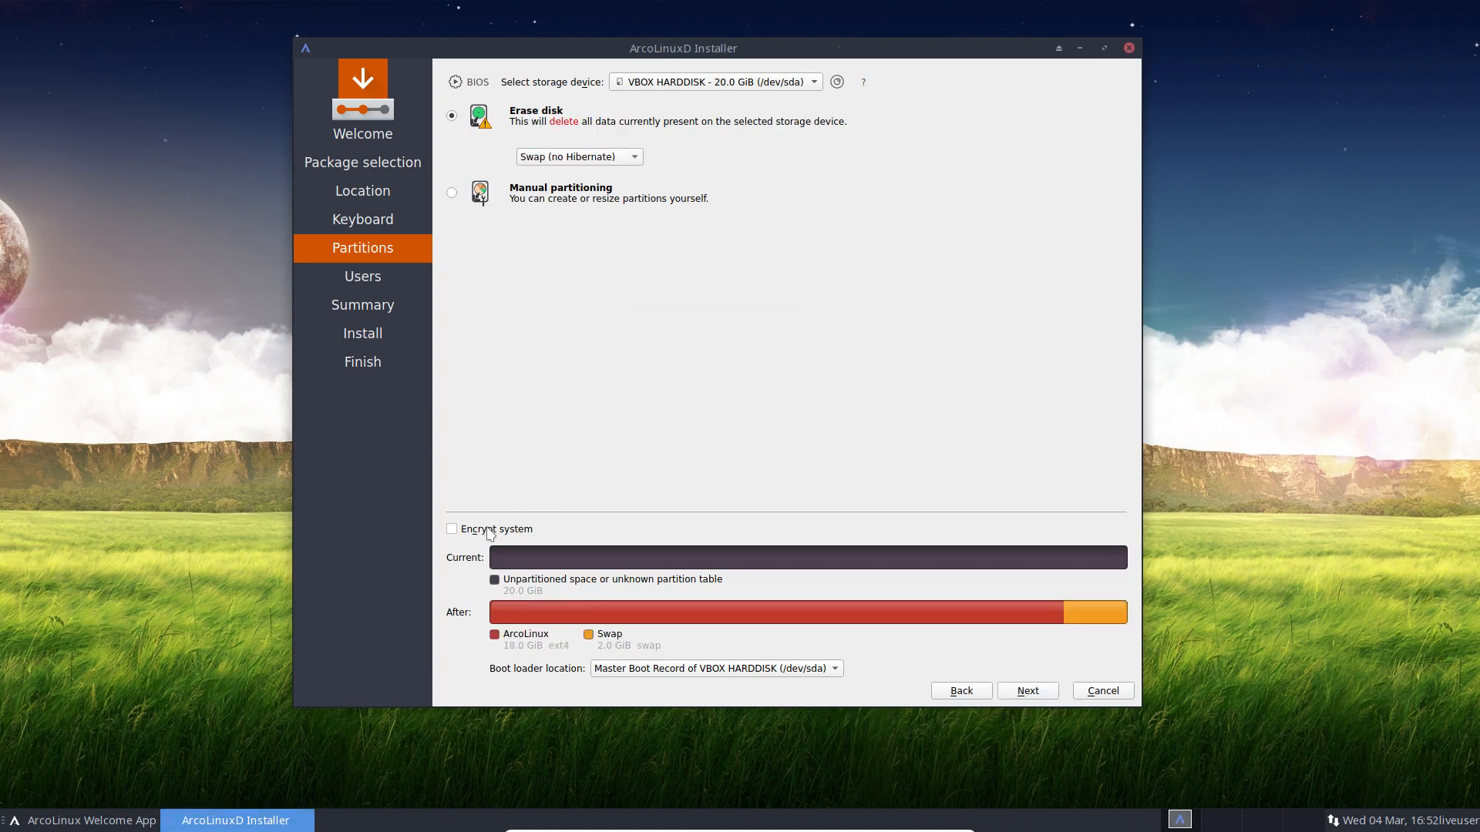
# Step: Leave full-system encryption off and set the swap option to No Swap
pyautogui.click(485, 529)
pyautogui.click(609, 528)
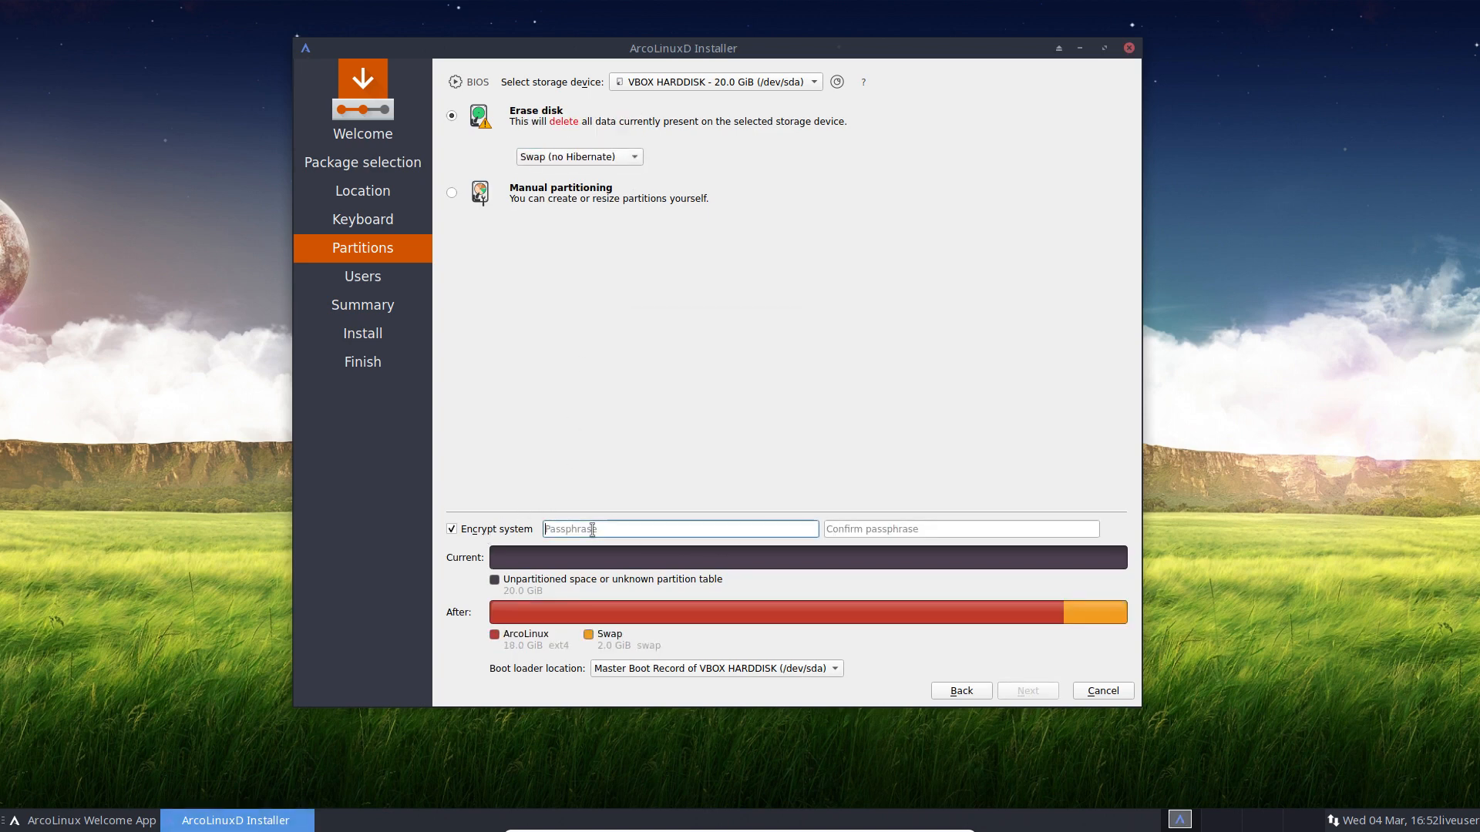
pyautogui.click(454, 531)
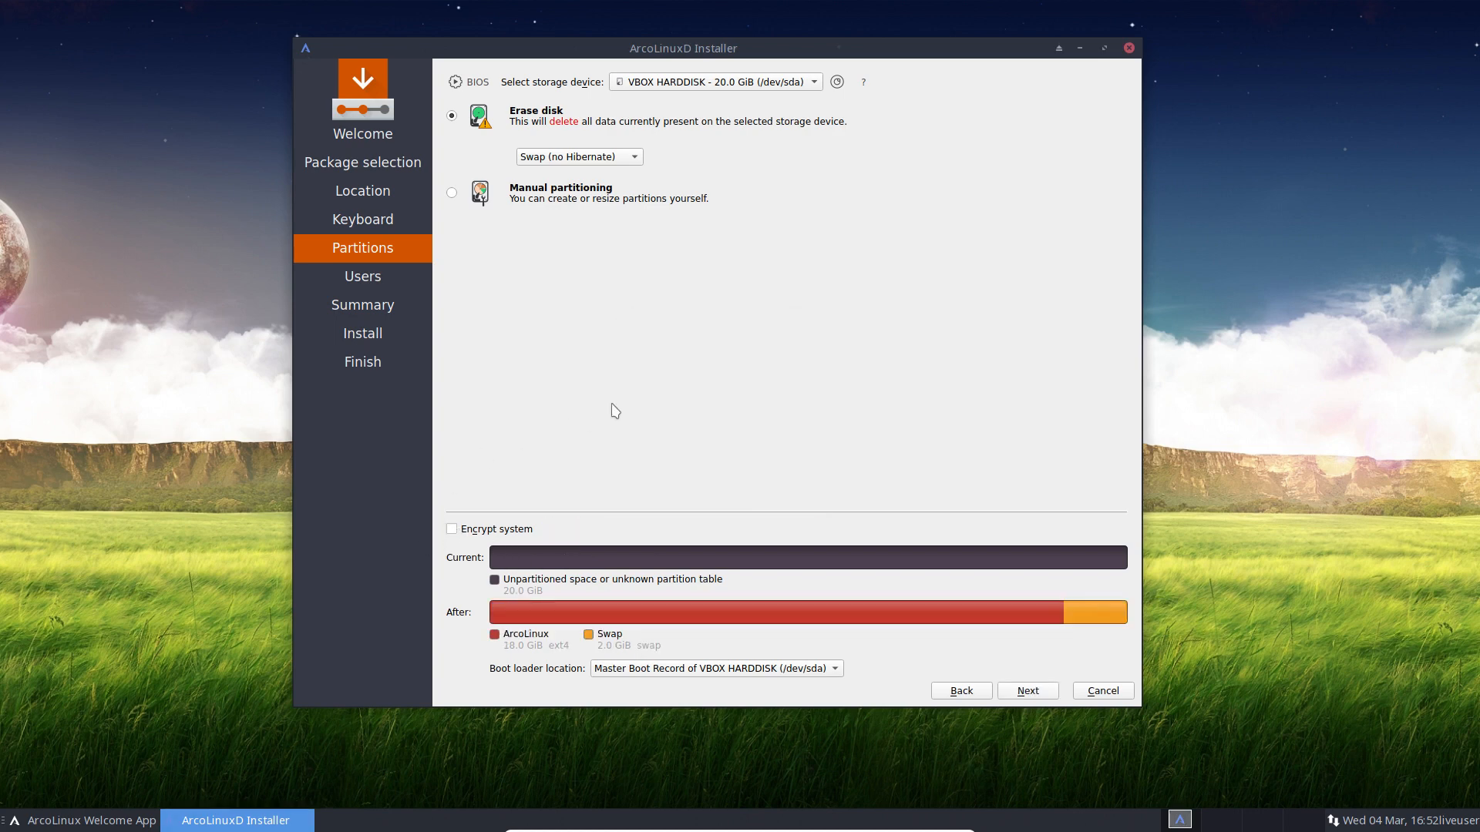
pyautogui.click(484, 532)
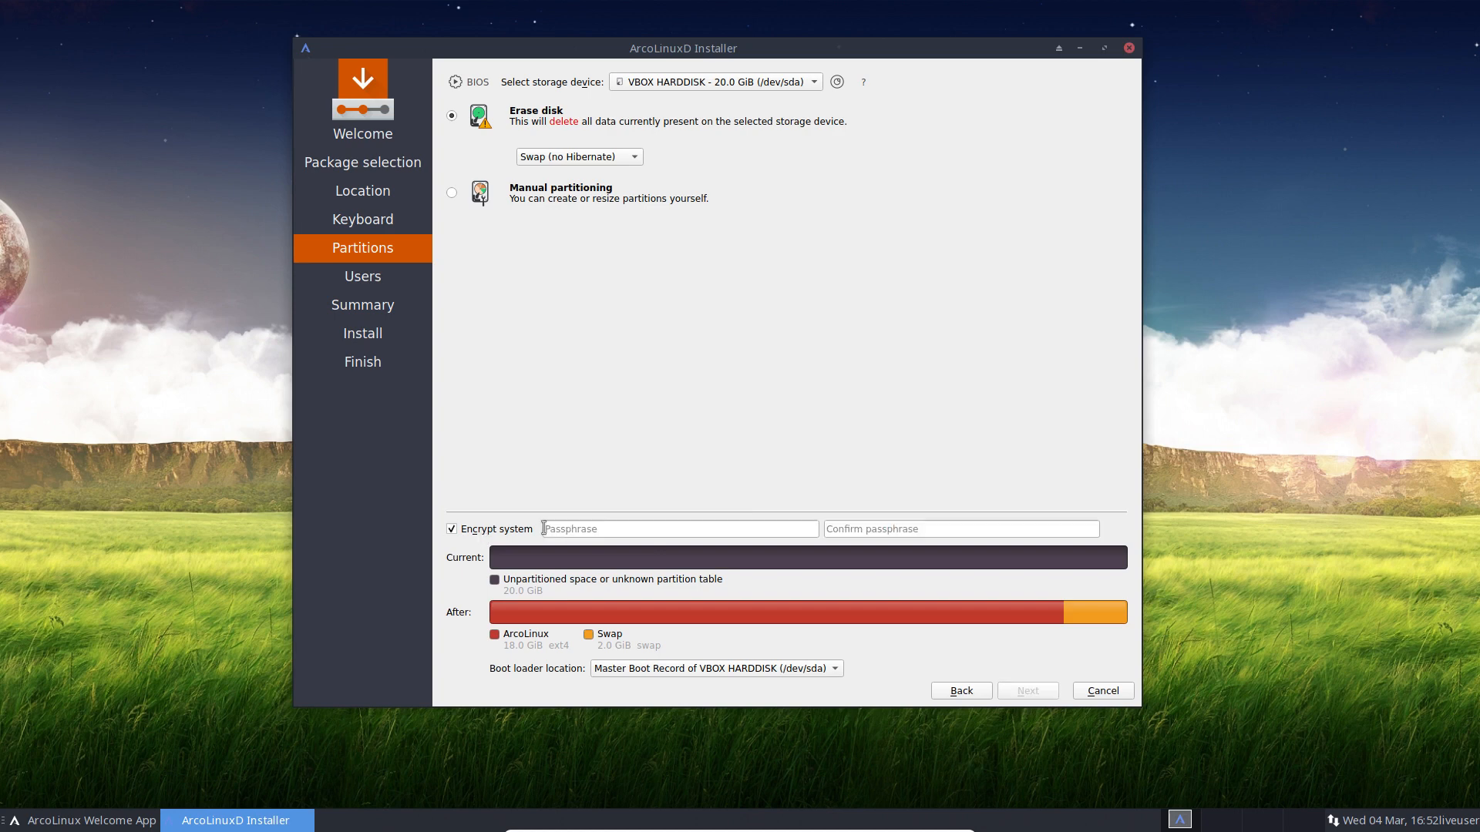
pyautogui.click(466, 532)
pyautogui.click(614, 159)
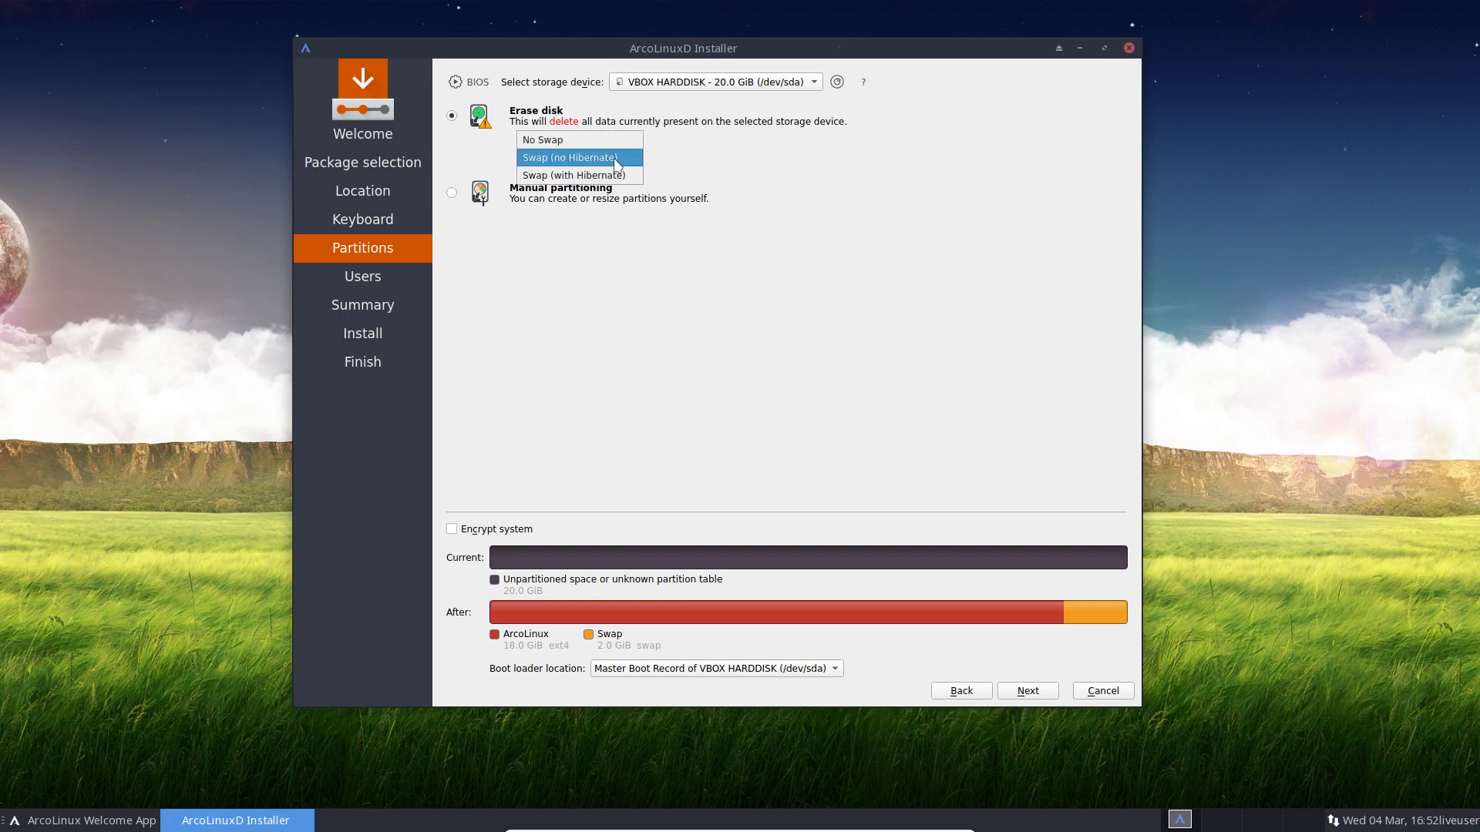
pyautogui.click(609, 139)
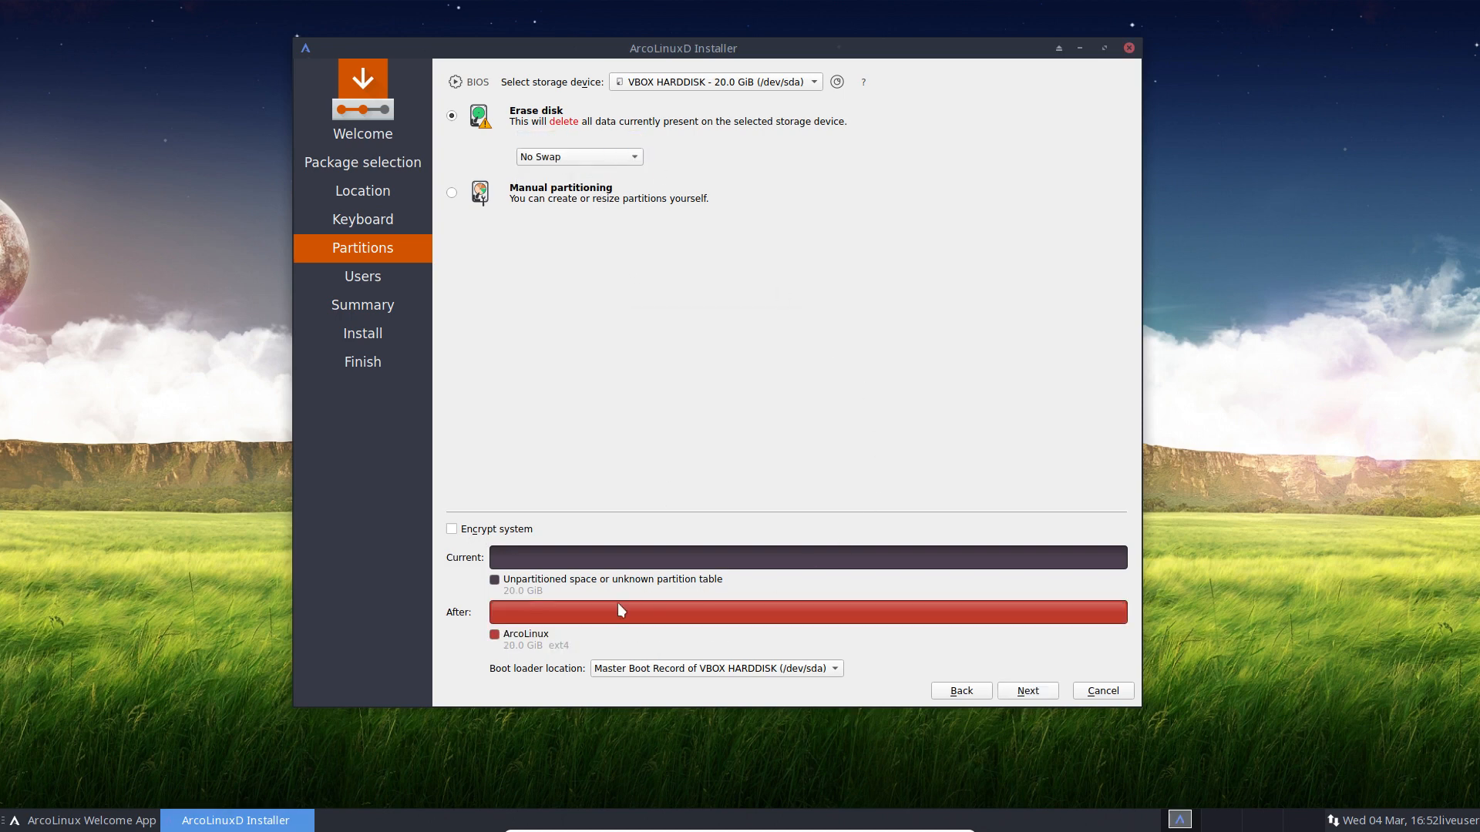
# Step: On the Users page, enter the user's name and set the computer name to 'test'
pyautogui.click(1033, 692)
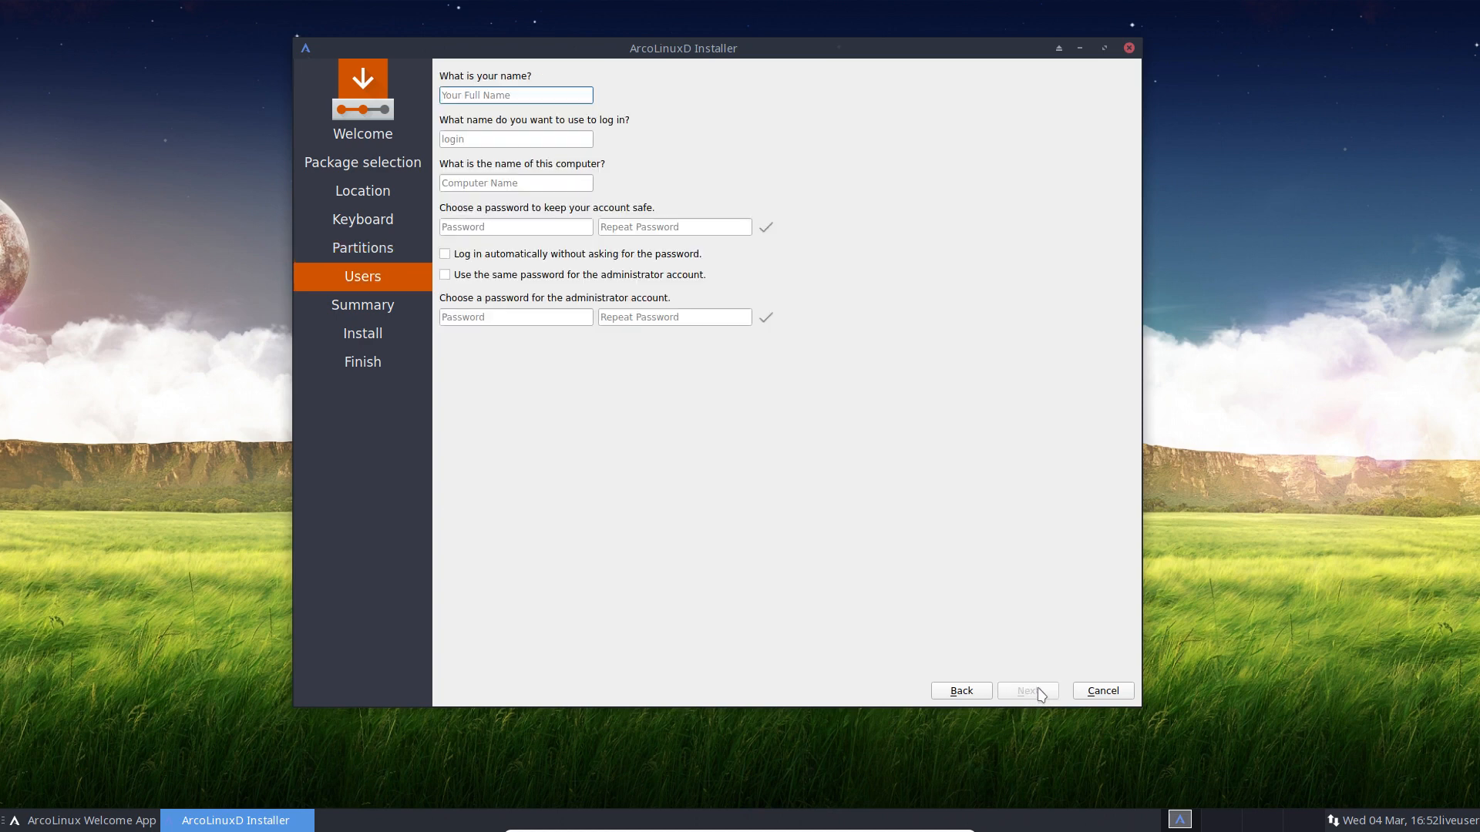
pyautogui.write('erik')
pyautogui.press('Tab')
pyautogui.press('Tab')
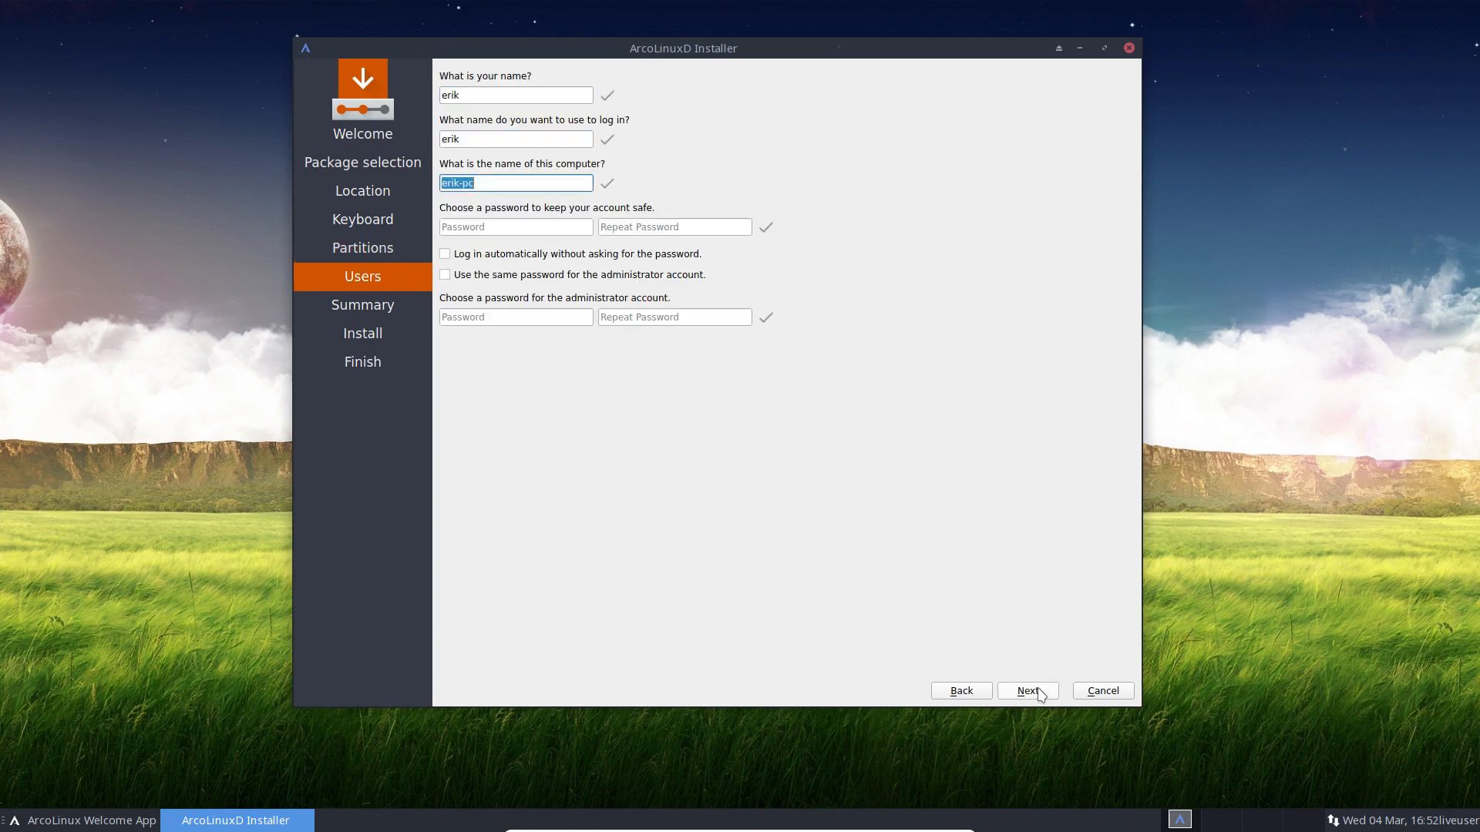
# Step: Enter the account password, enable auto-login and admin password reuse, then start installing
pyautogui.press('Tab')
pyautogui.write('test')
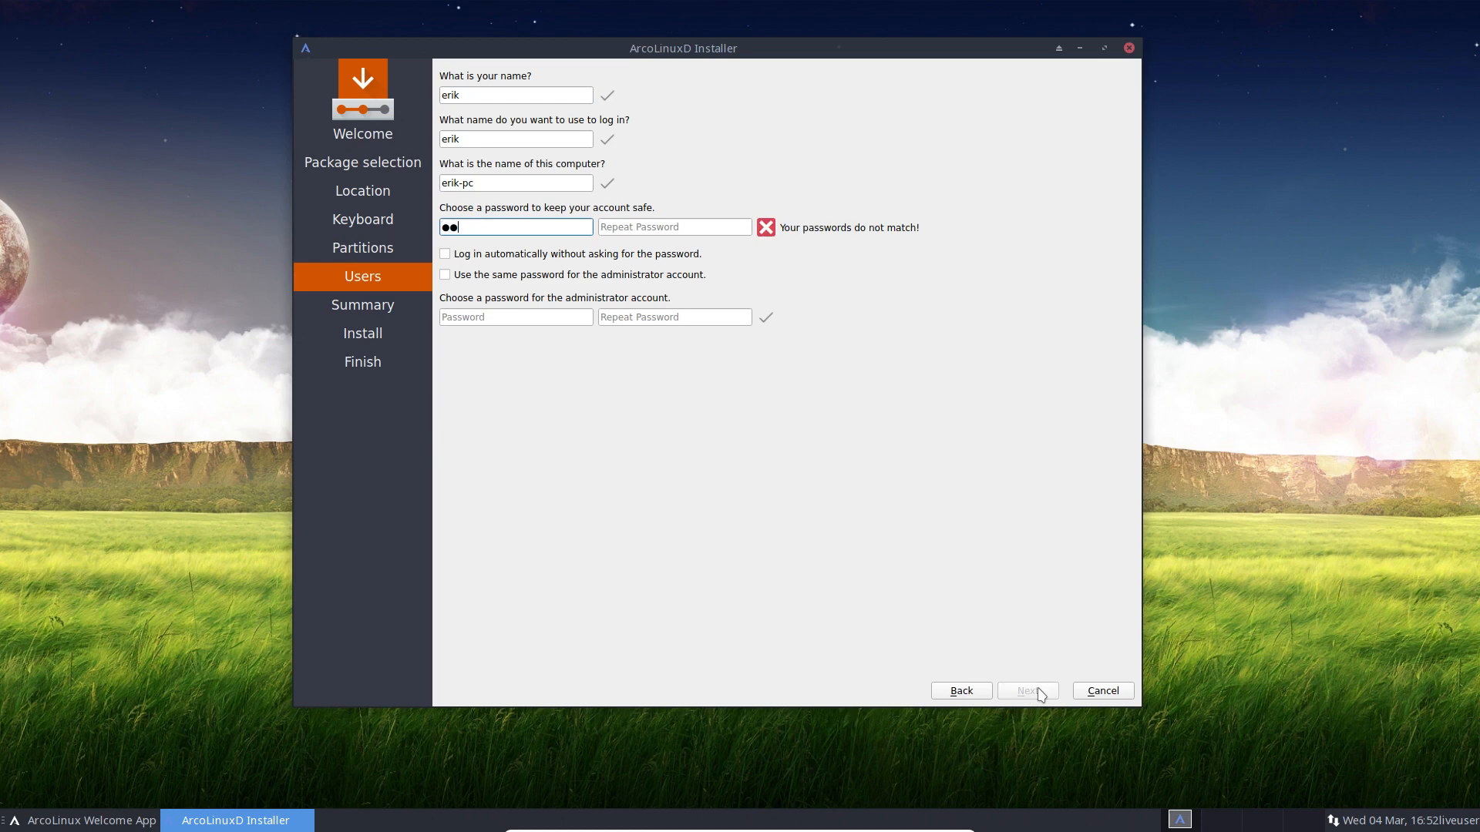
pyautogui.press('Tab')
pyautogui.write('test')
pyautogui.press('Tab')
pyautogui.press('space')
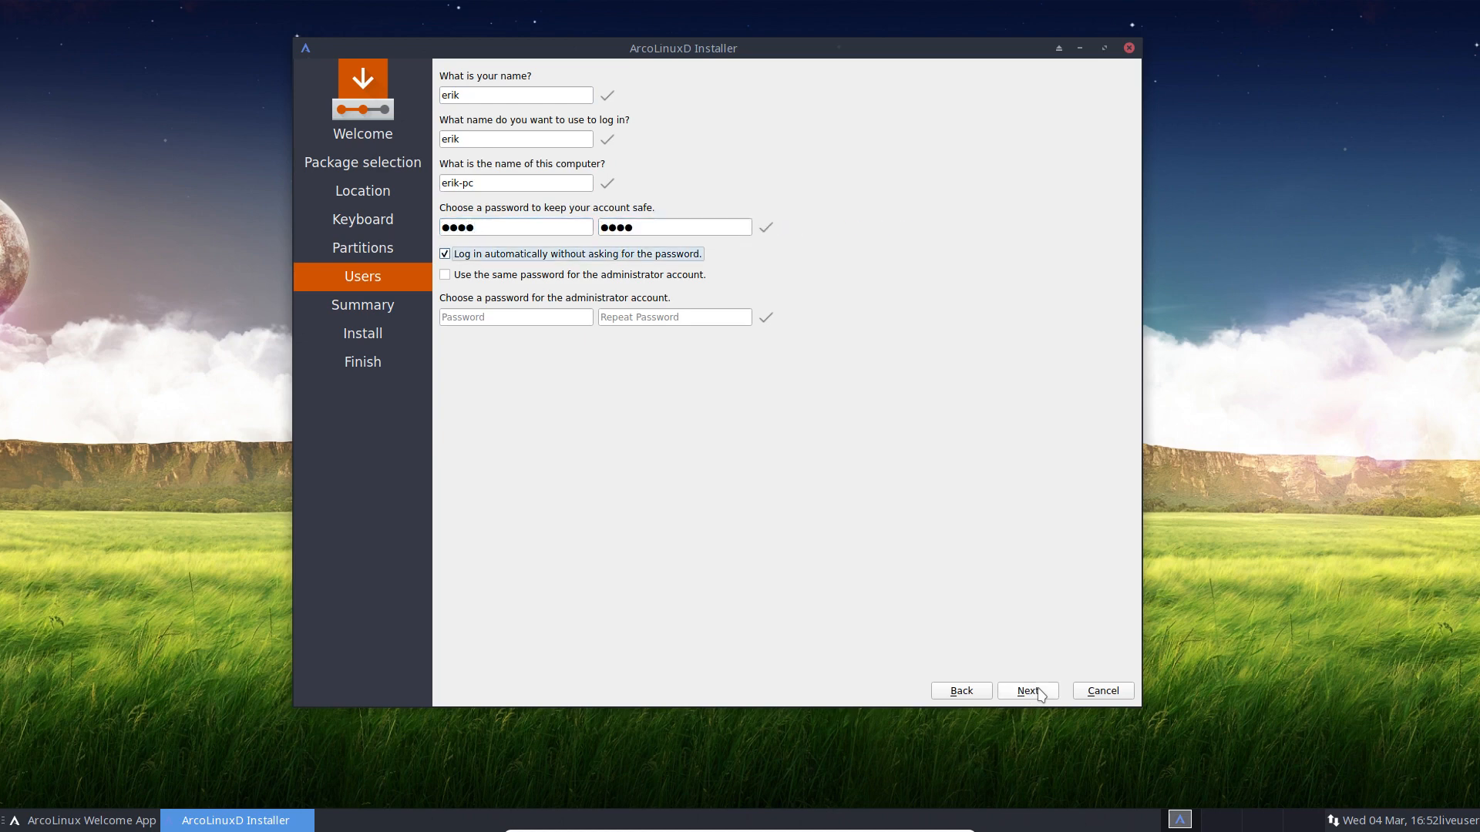
pyautogui.press('Tab')
pyautogui.press('space')
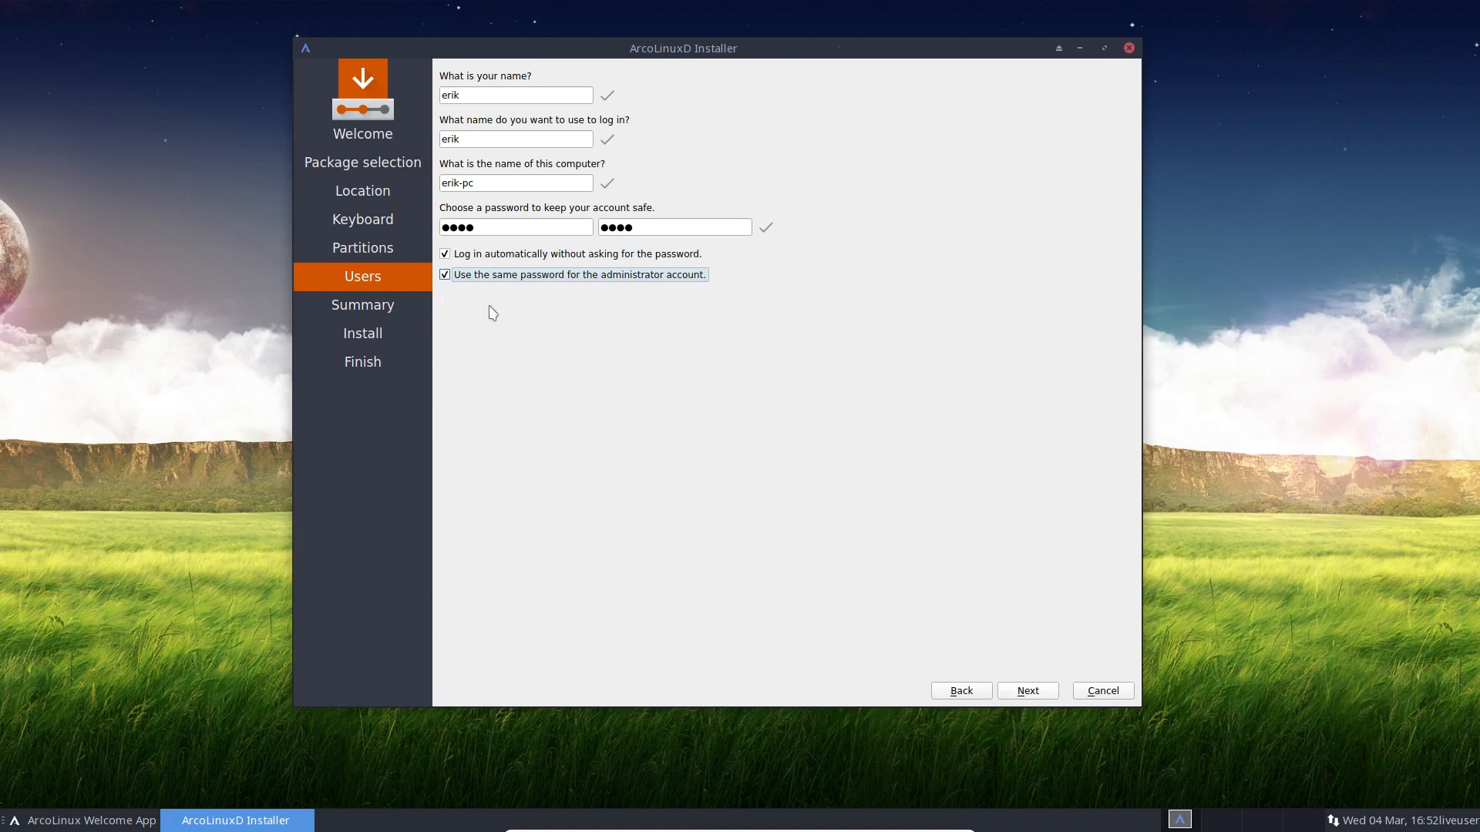
pyautogui.click(1050, 692)
pyautogui.click(1050, 692)
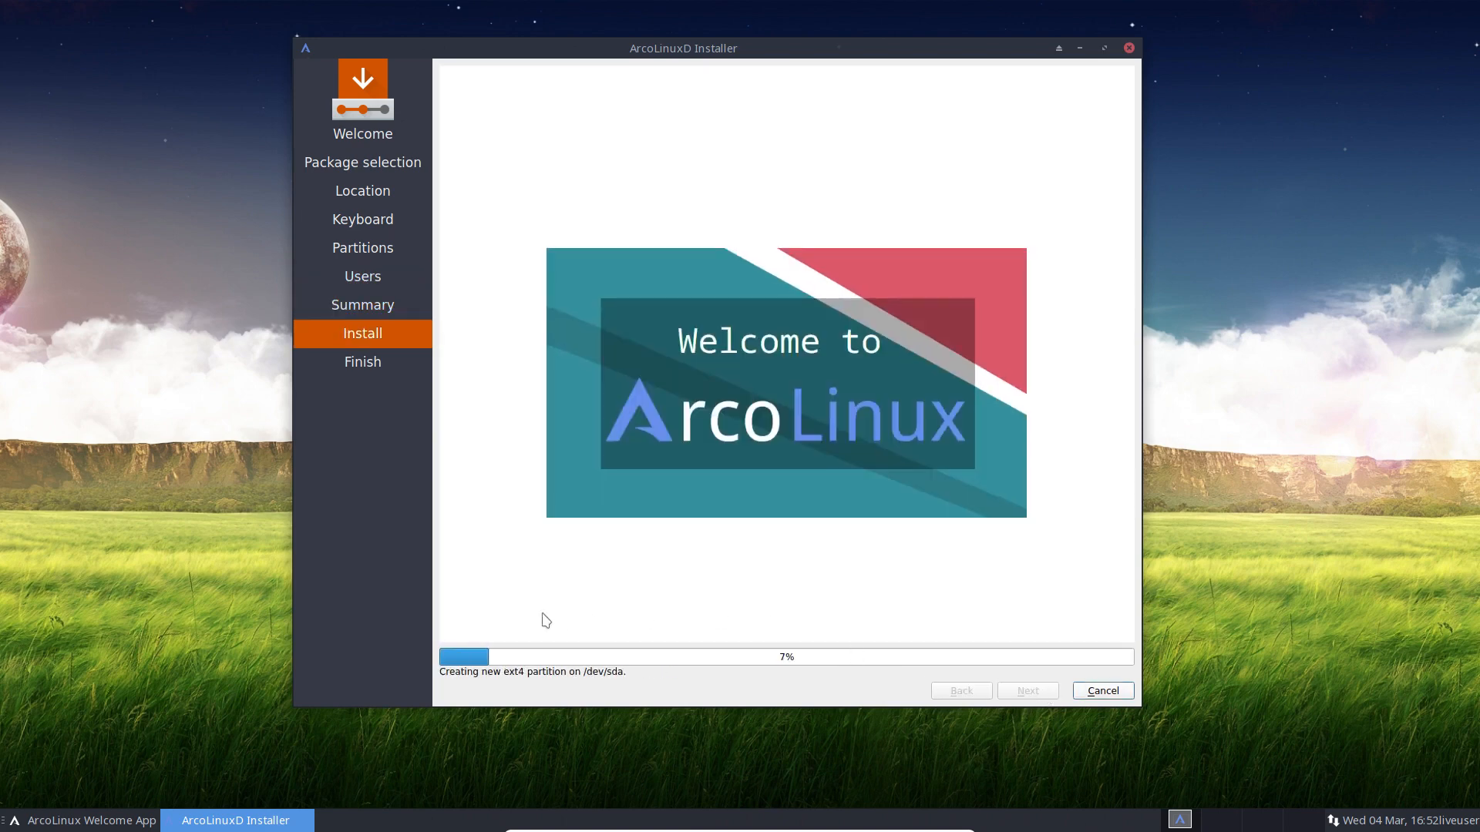
# Step: Take the VM out of full-screen, resize and maximize it, then return to full-screen
pyautogui.click(217, 490)
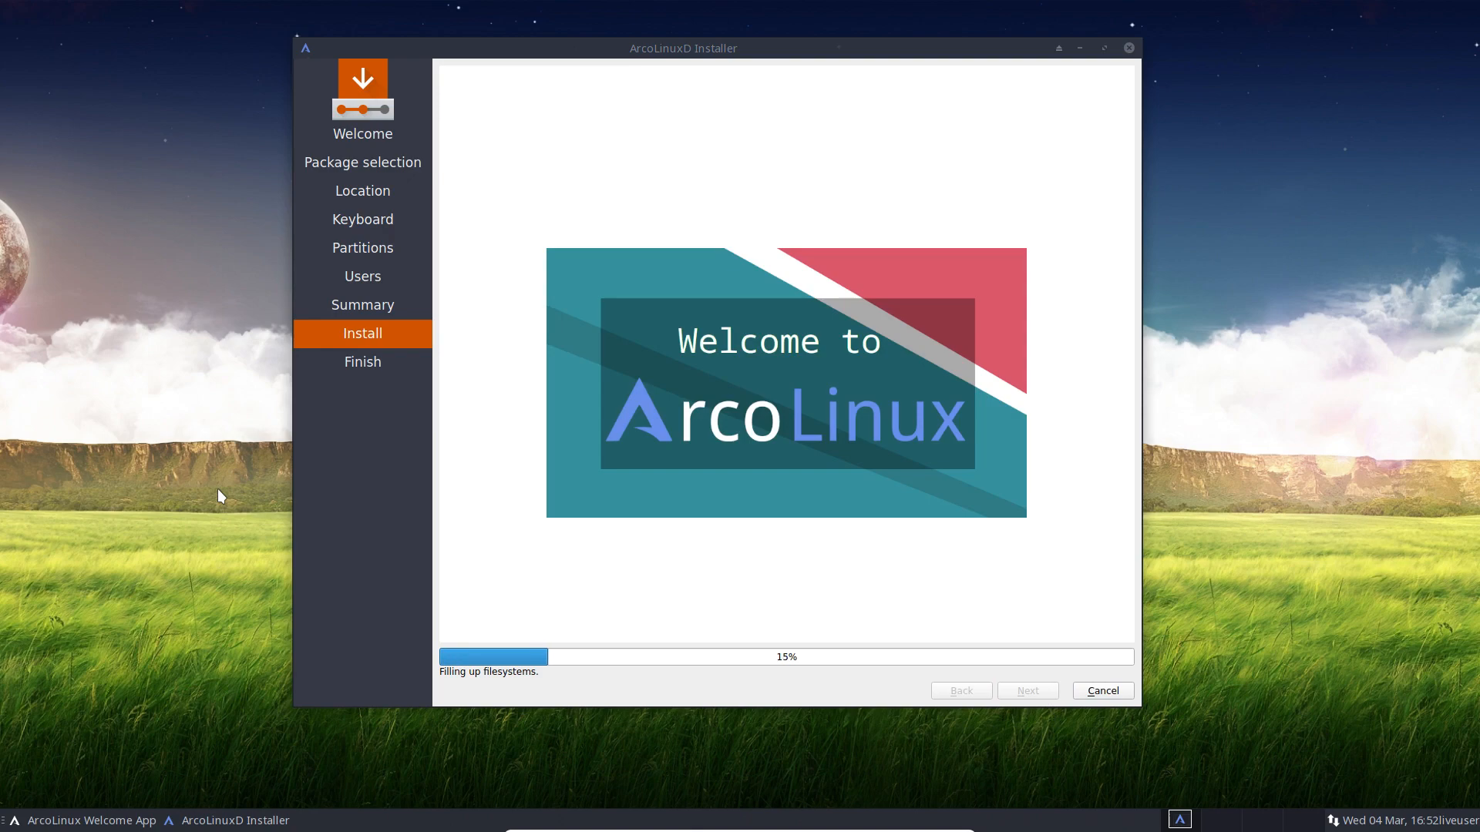
pyautogui.hotkey('ctrl', 'f')
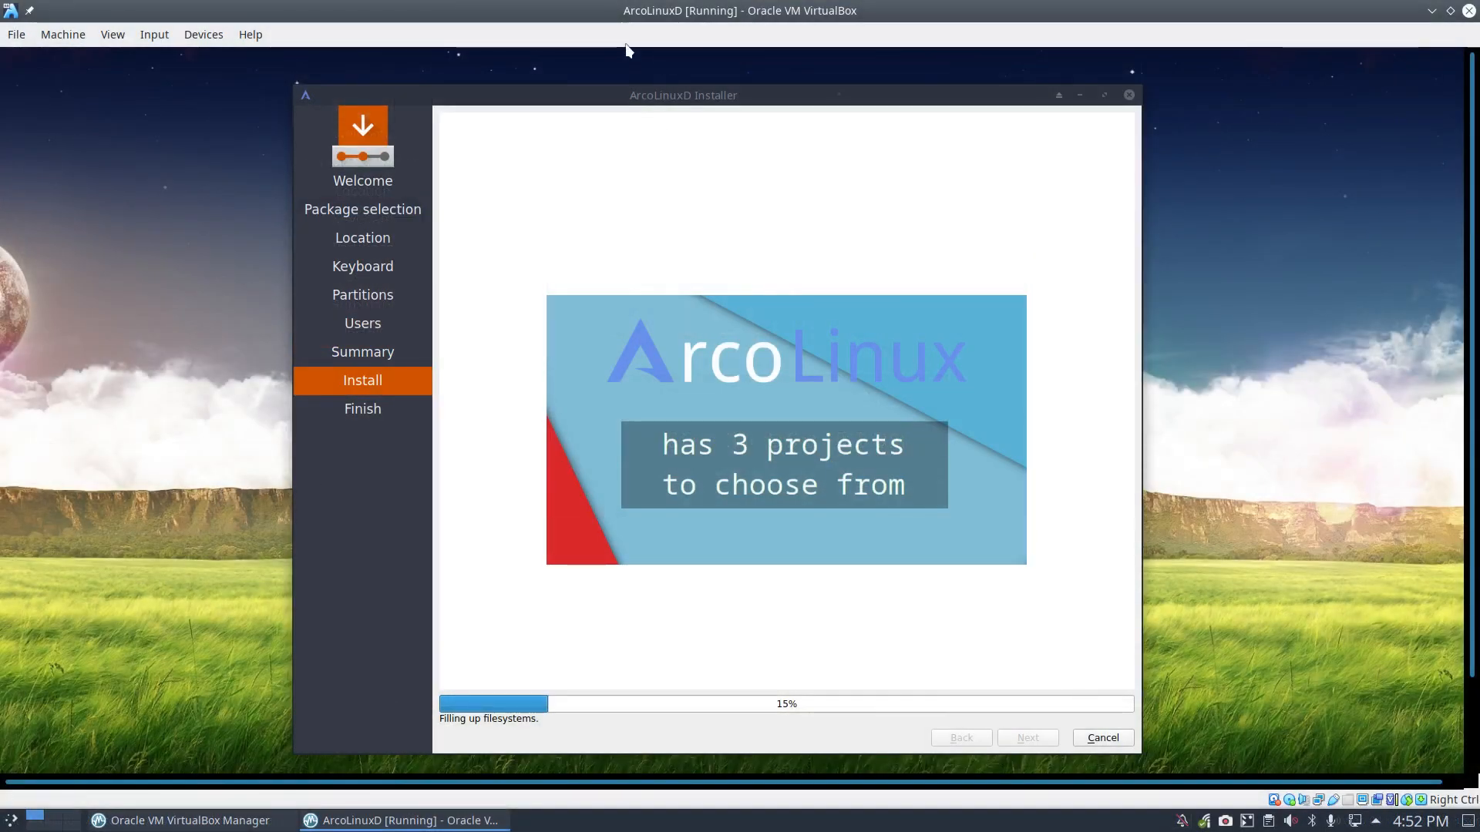
pyautogui.moveTo(653, 10); pyautogui.dragTo(622, 139)
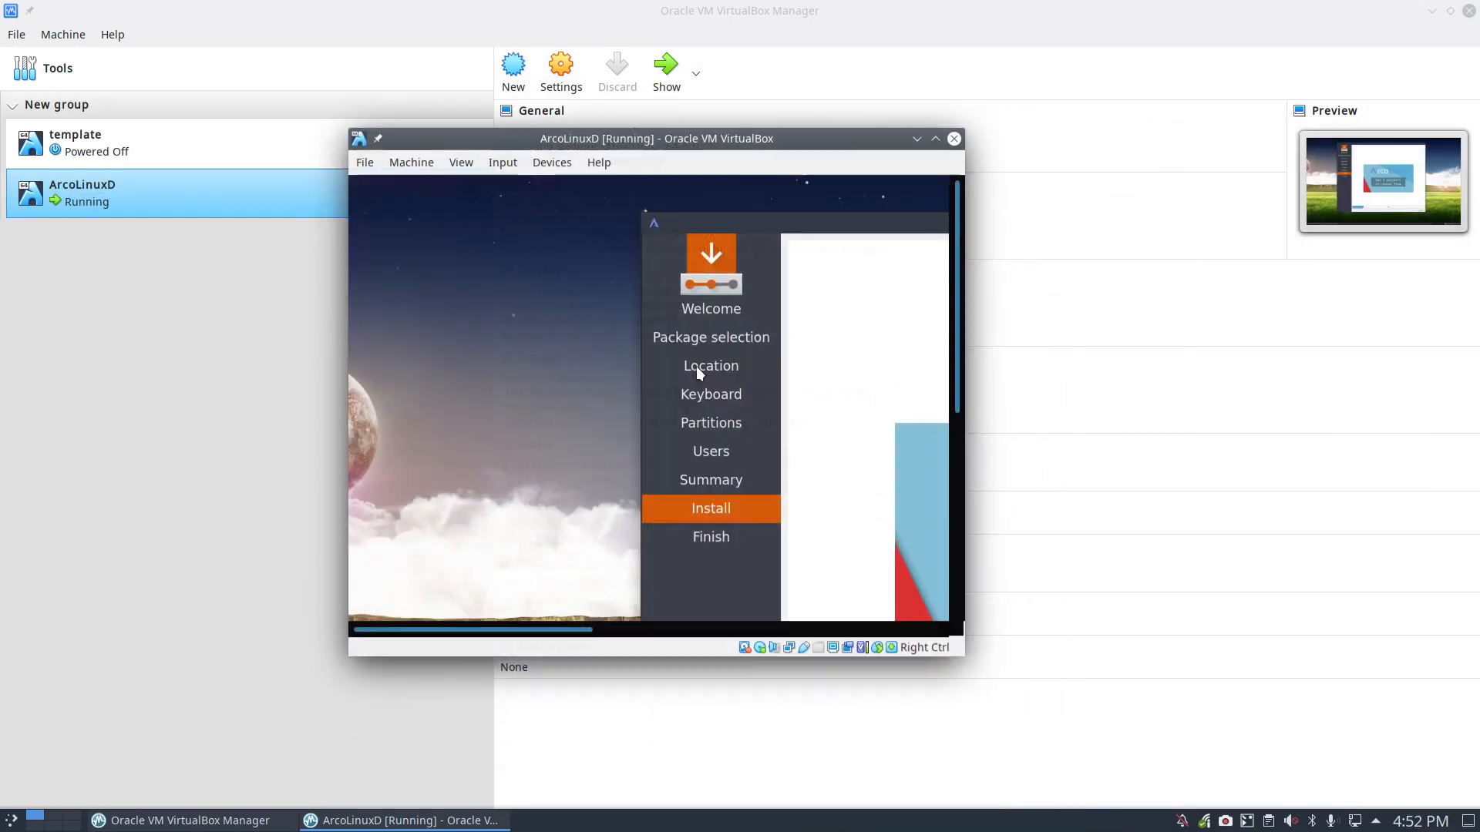
pyautogui.doubleClick(796, 146)
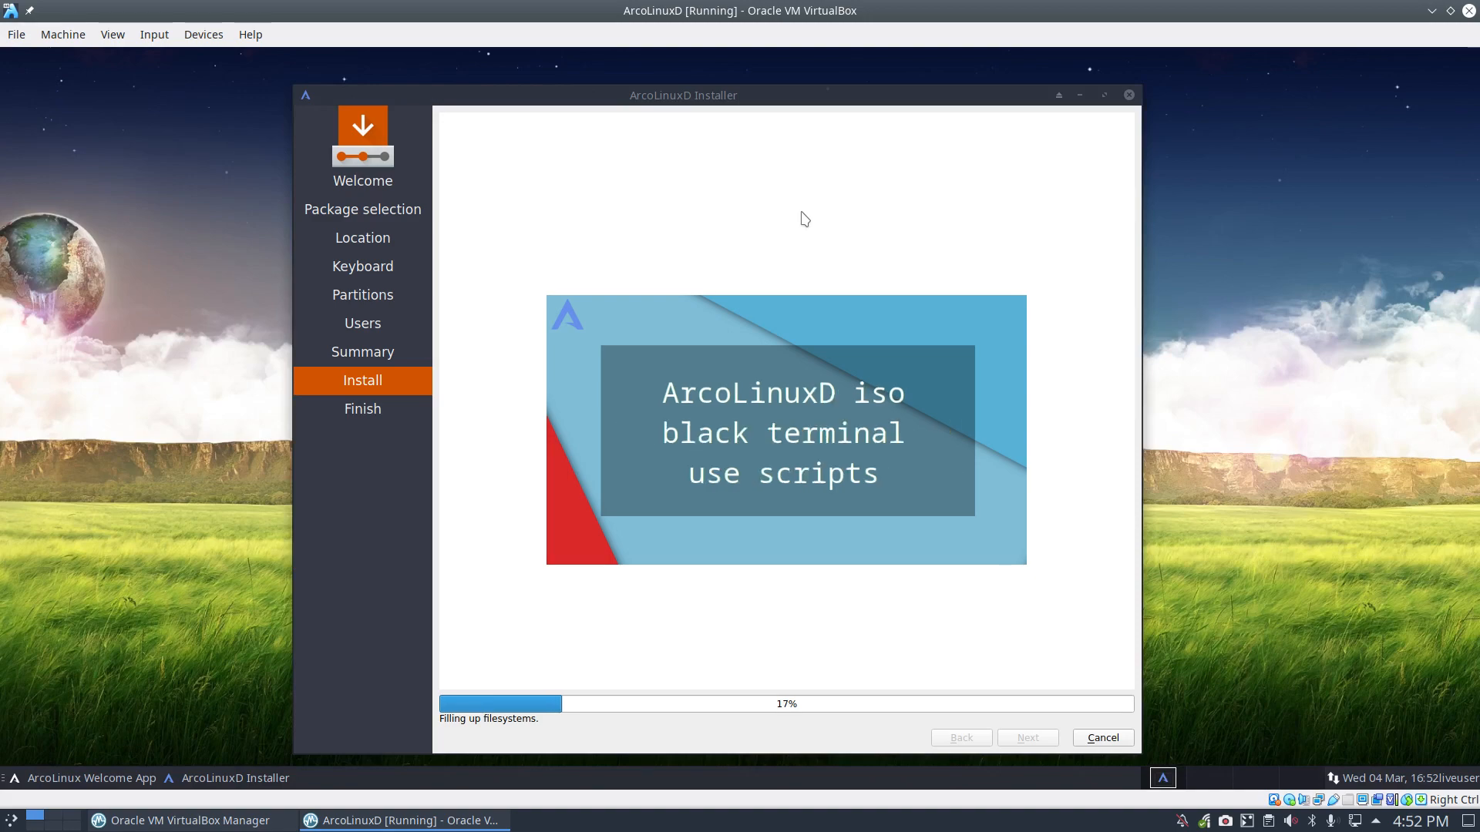
pyautogui.press('Control_R+f')
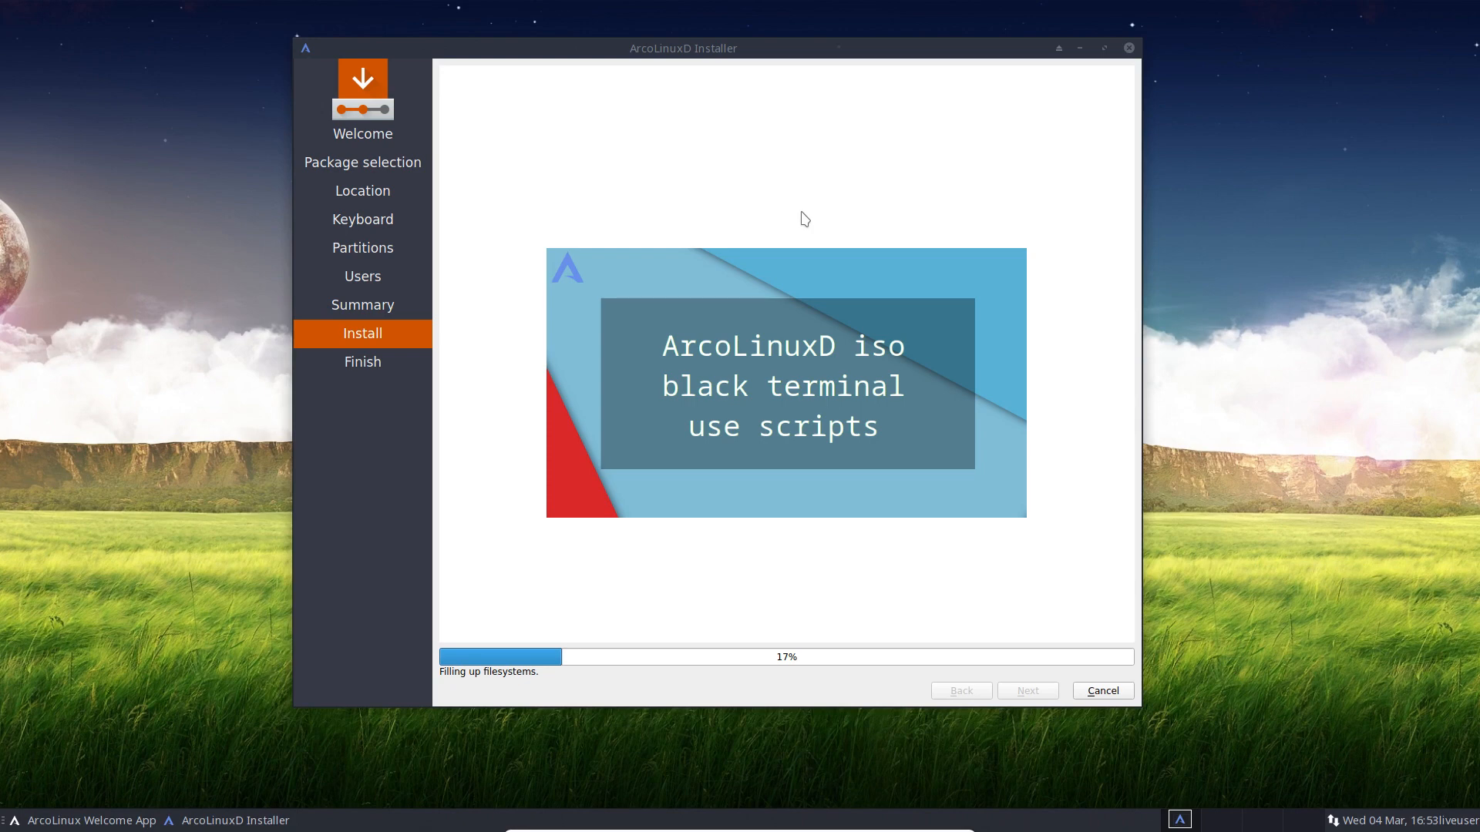
# Step: Move the installer lower and make it taller, then set the VM display to full-screen
pyautogui.moveTo(794, 47); pyautogui.dragTo(776, 180)
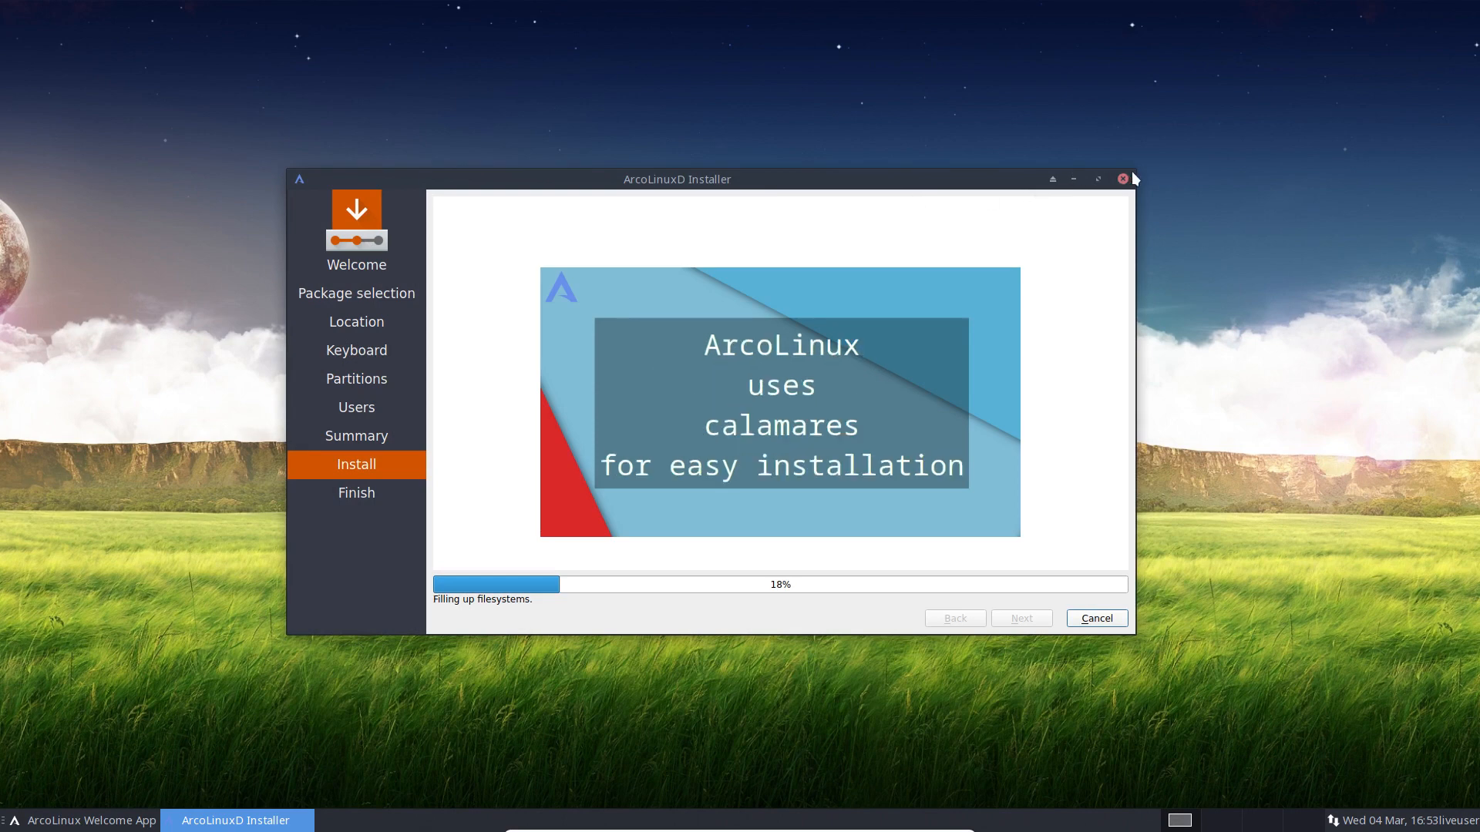
pyautogui.moveTo(1134, 176); pyautogui.dragTo(1134, 115)
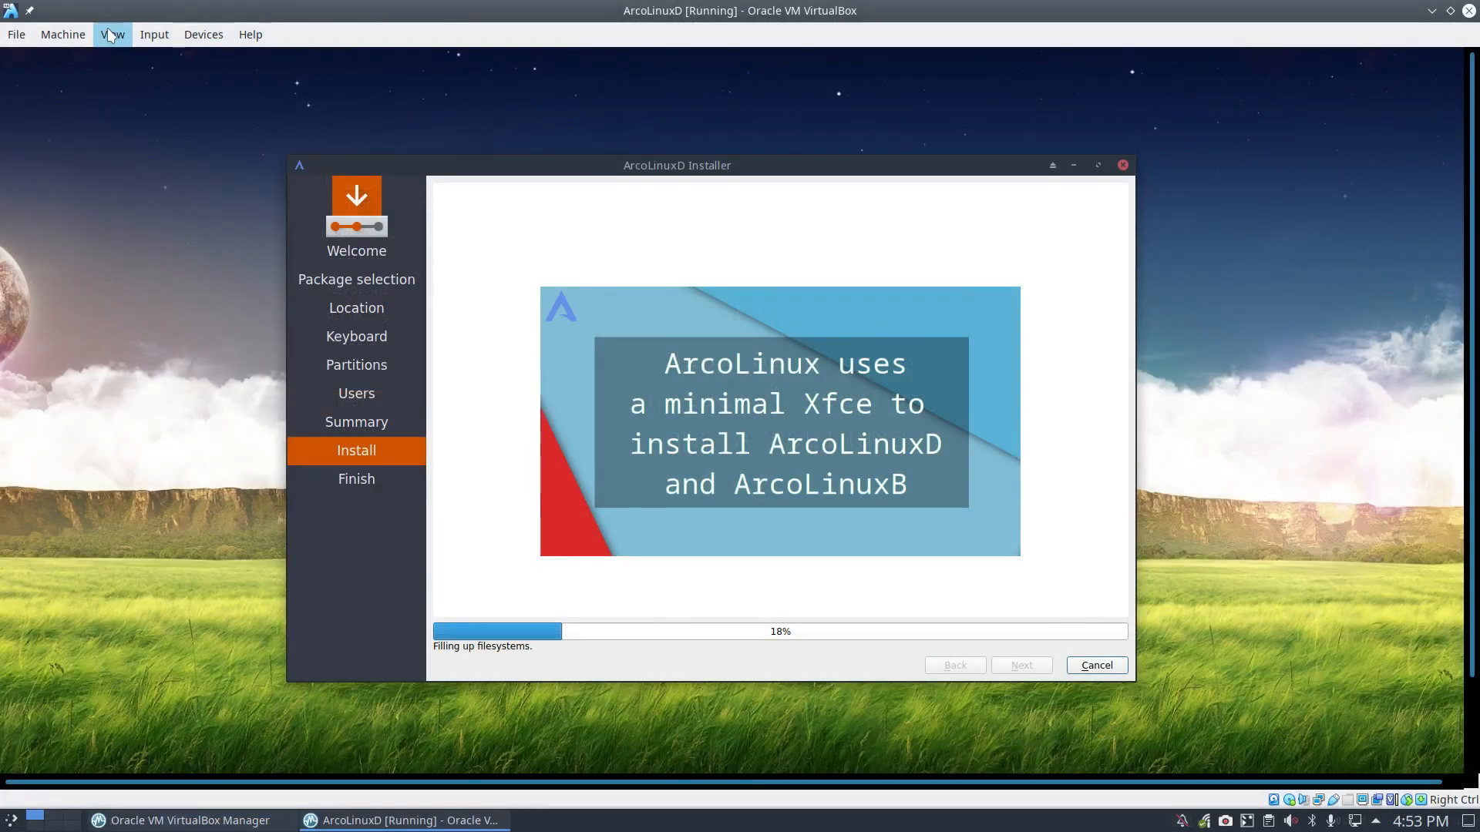
pyautogui.click(111, 35)
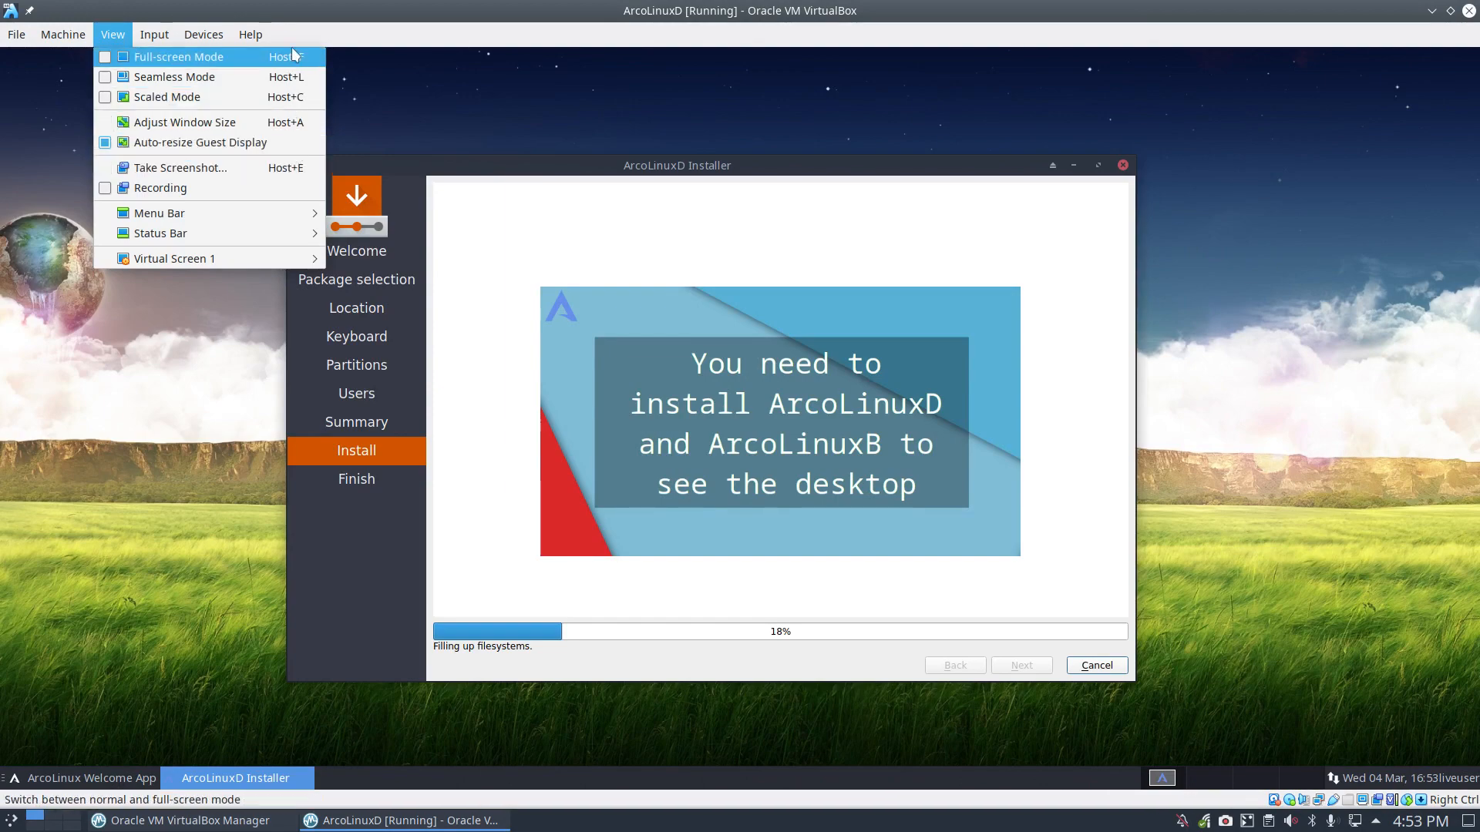
pyautogui.click(110, 59)
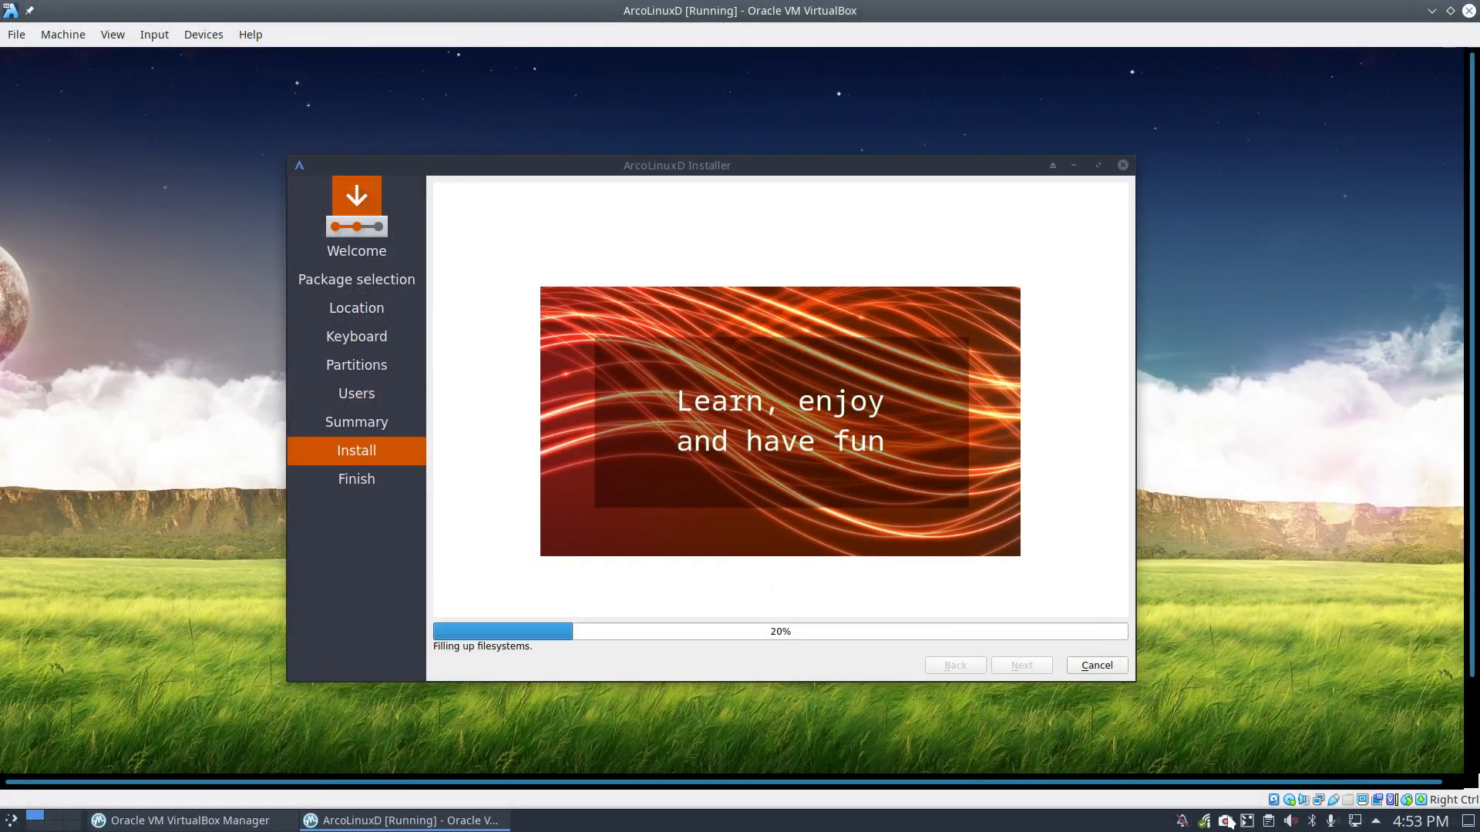
pyautogui.rightClick(1227, 821)
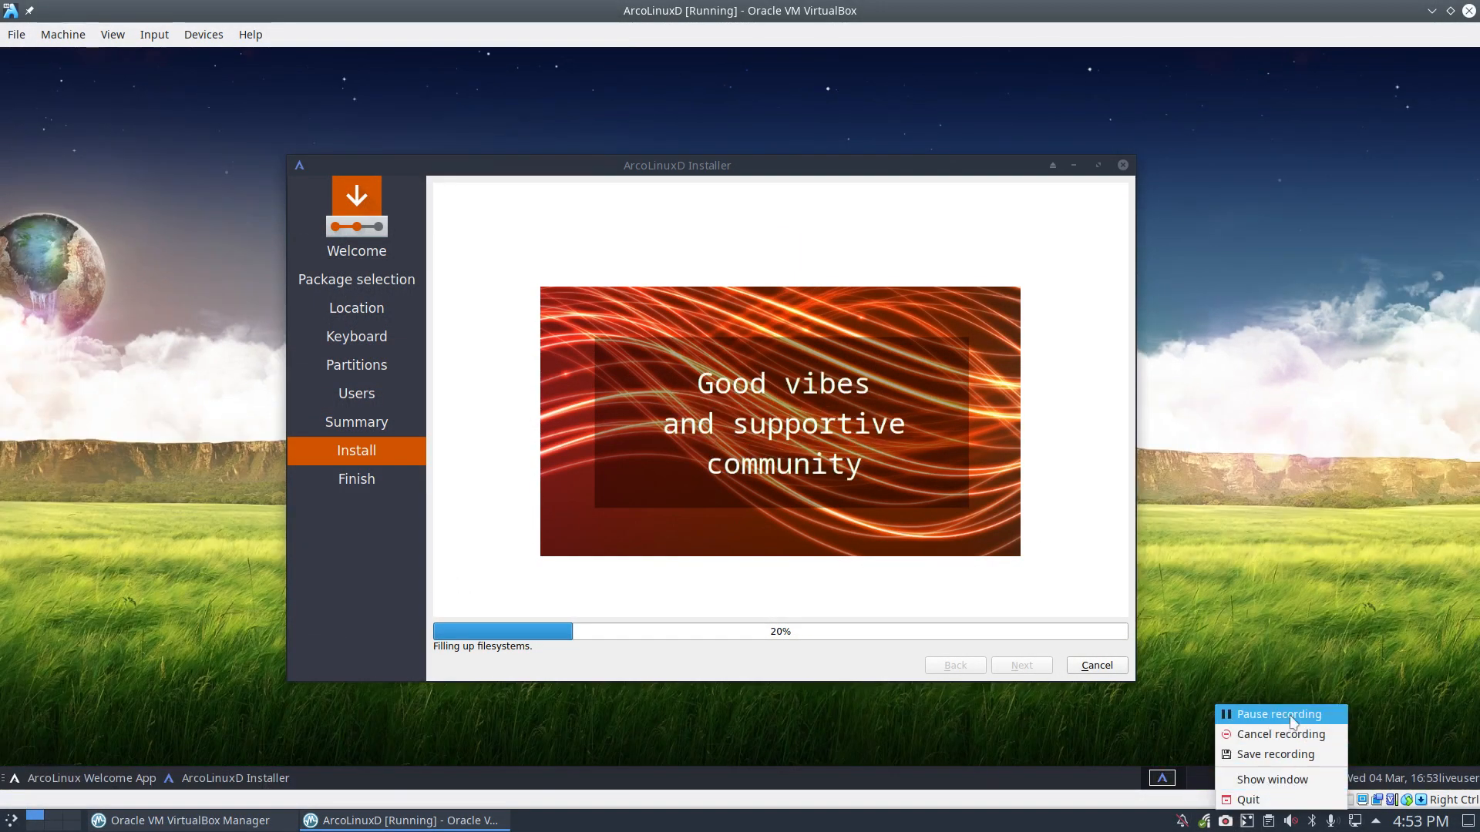
pyautogui.click(1293, 721)
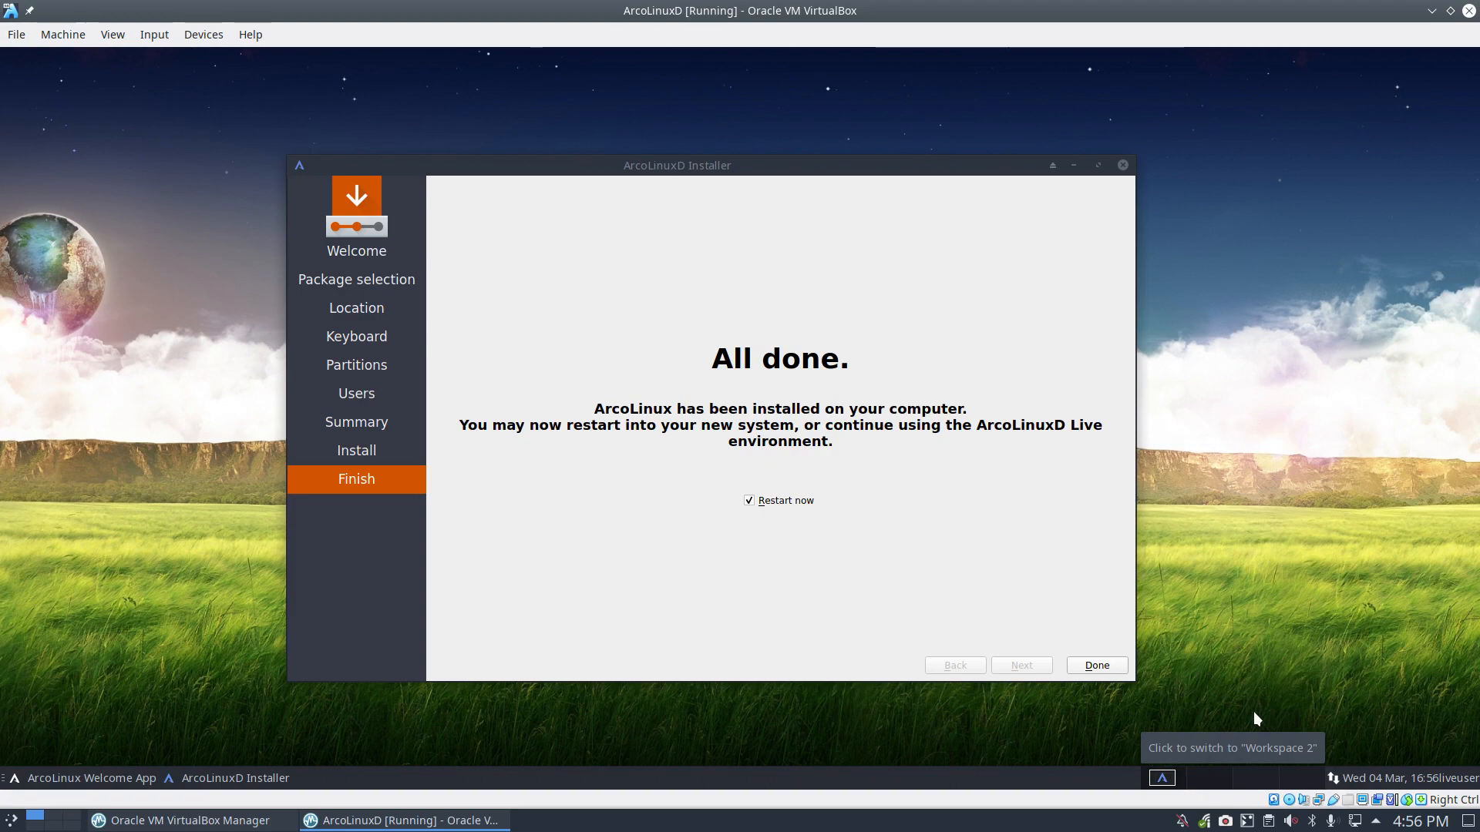
# Step: Untick Restart now, close the finished installer, and relaunch Calamares from the Welcome App
pyautogui.press('Control_R+f')
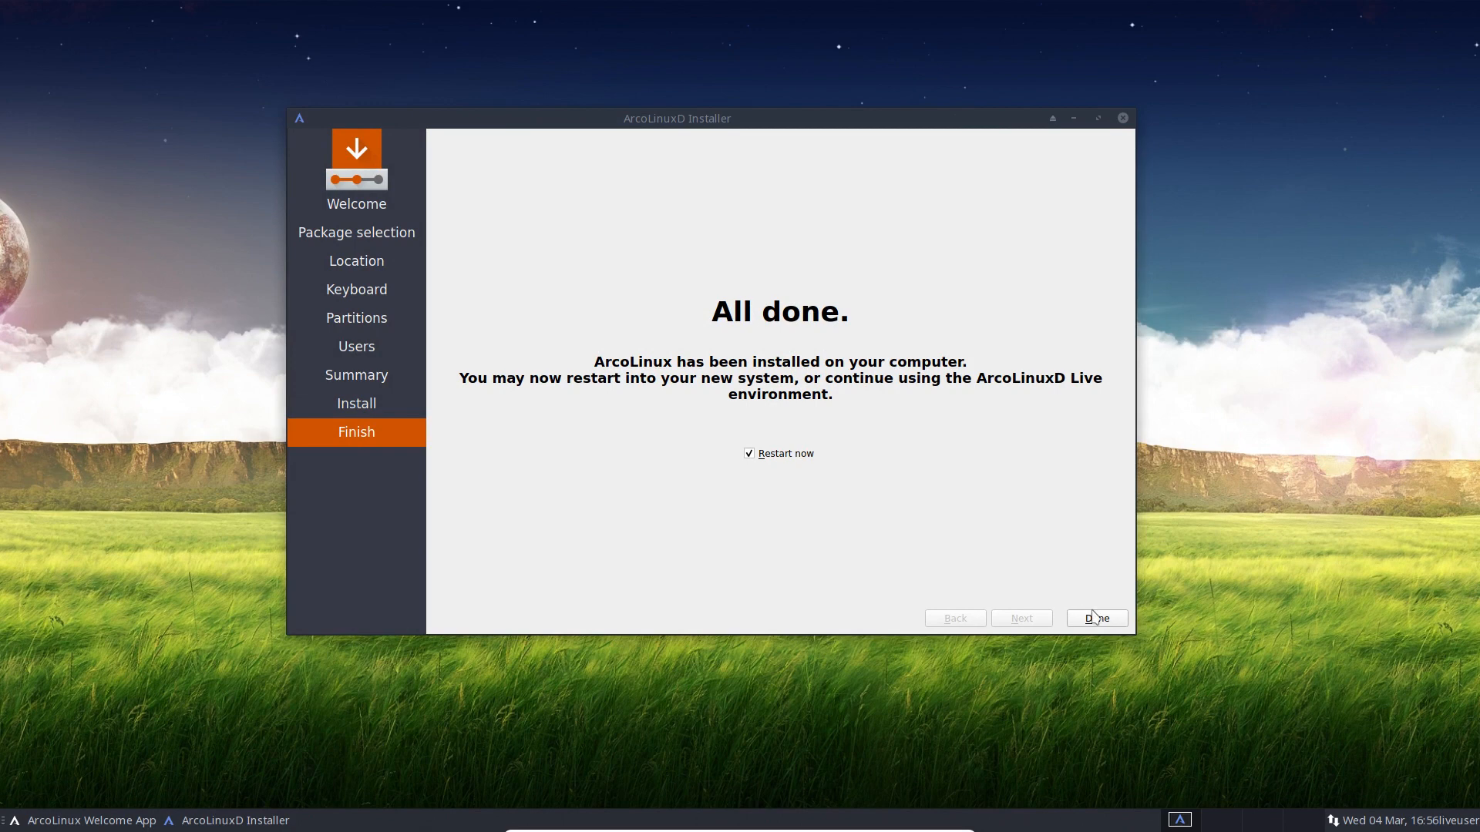
pyautogui.click(801, 453)
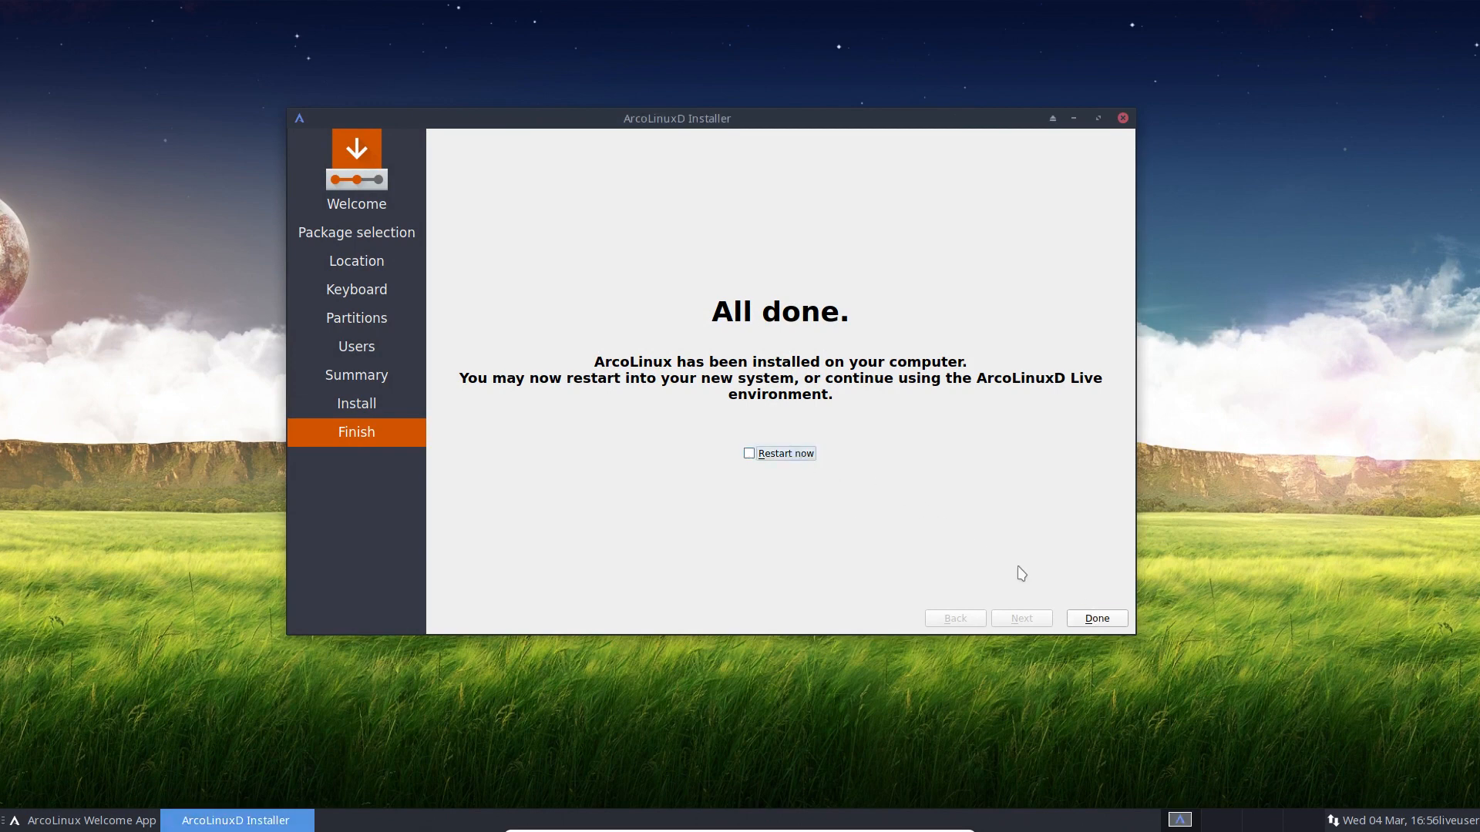
pyautogui.click(1094, 617)
pyautogui.click(914, 466)
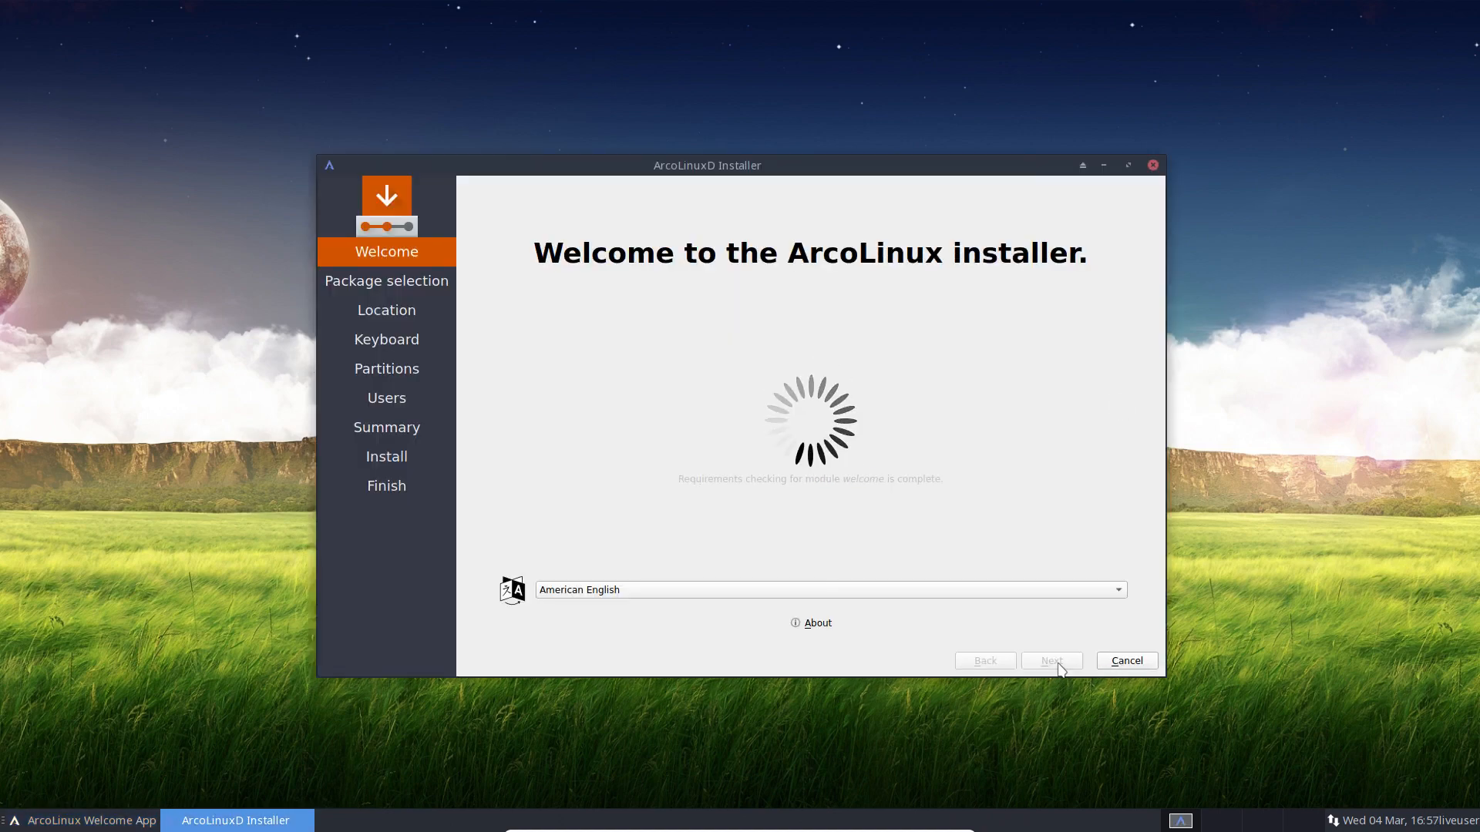
# Step: Step through Package selection and Location, go back, then cancel and close the installer
pyautogui.click(1062, 666)
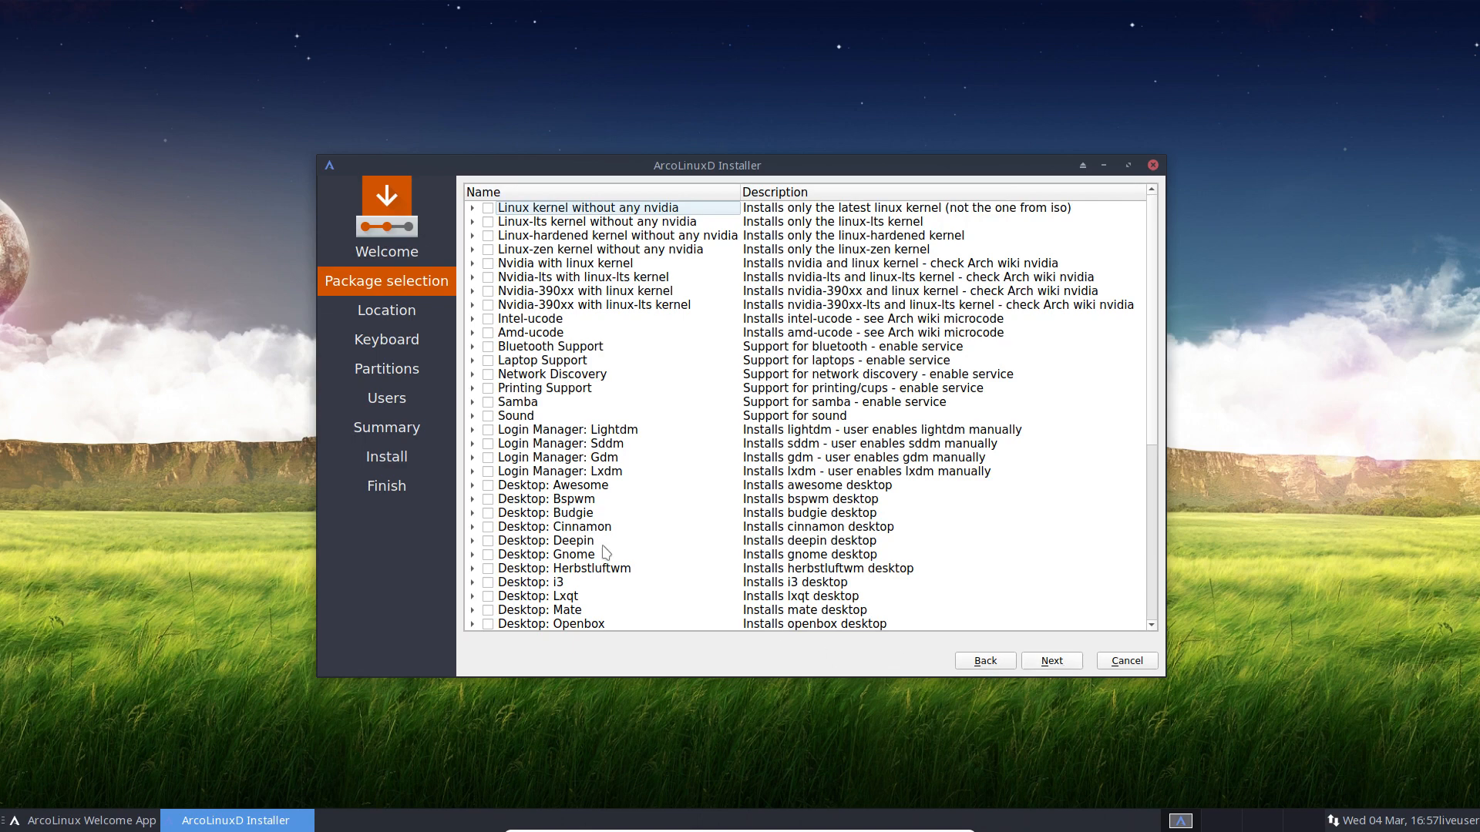
pyautogui.click(1054, 666)
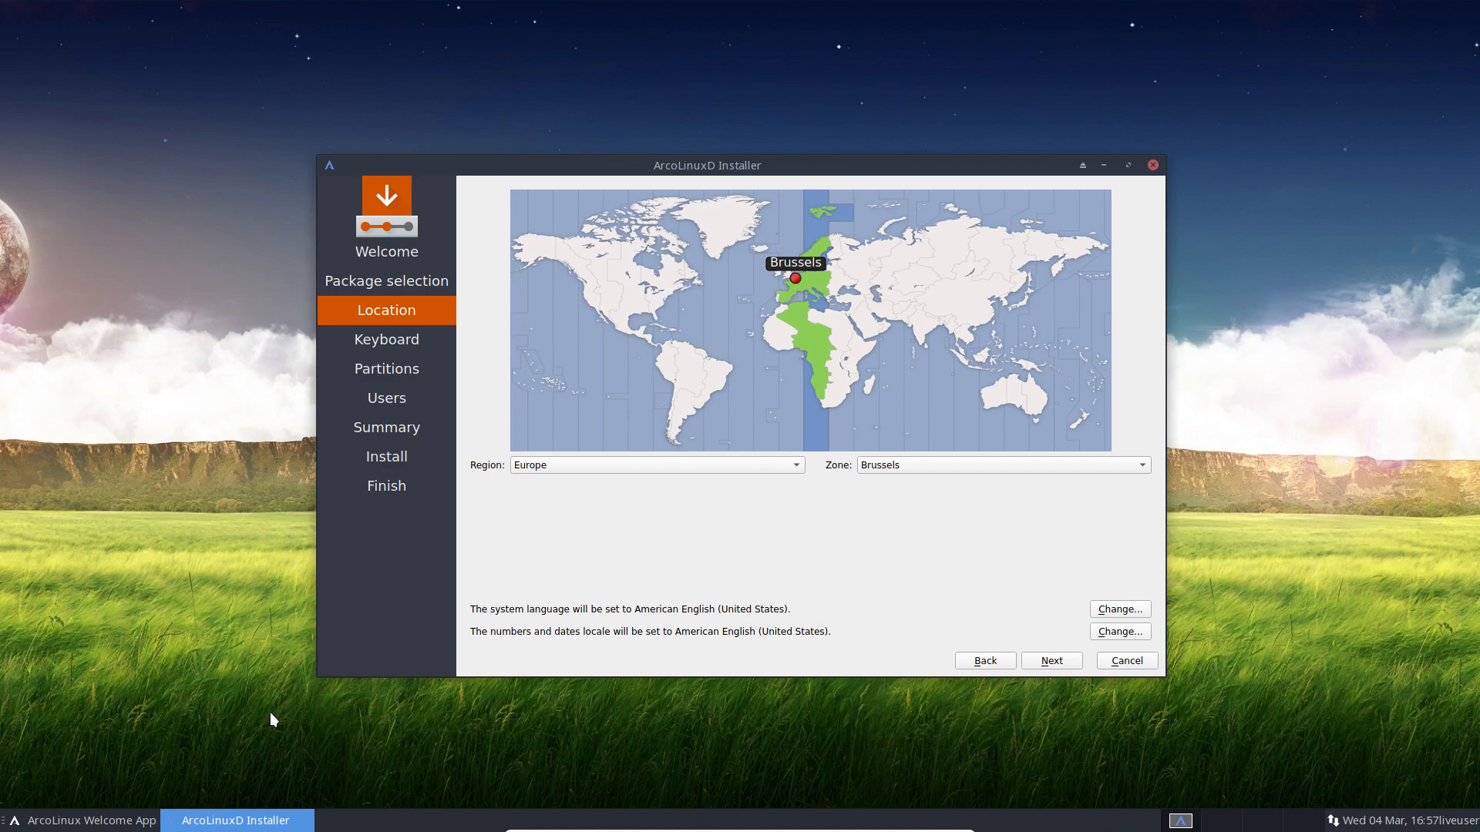
pyautogui.click(978, 665)
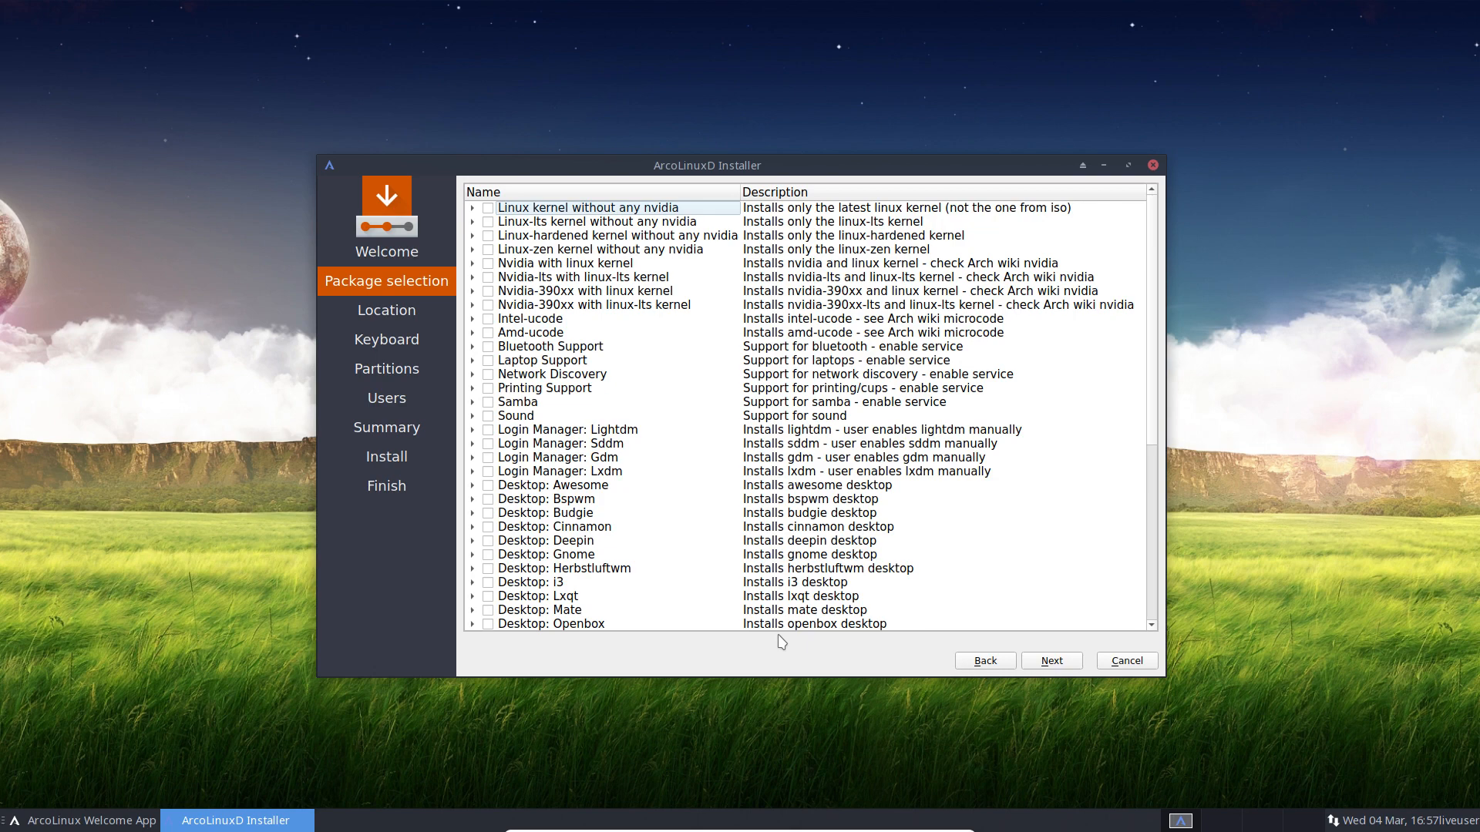
pyautogui.scroll(-7, 754, 584)
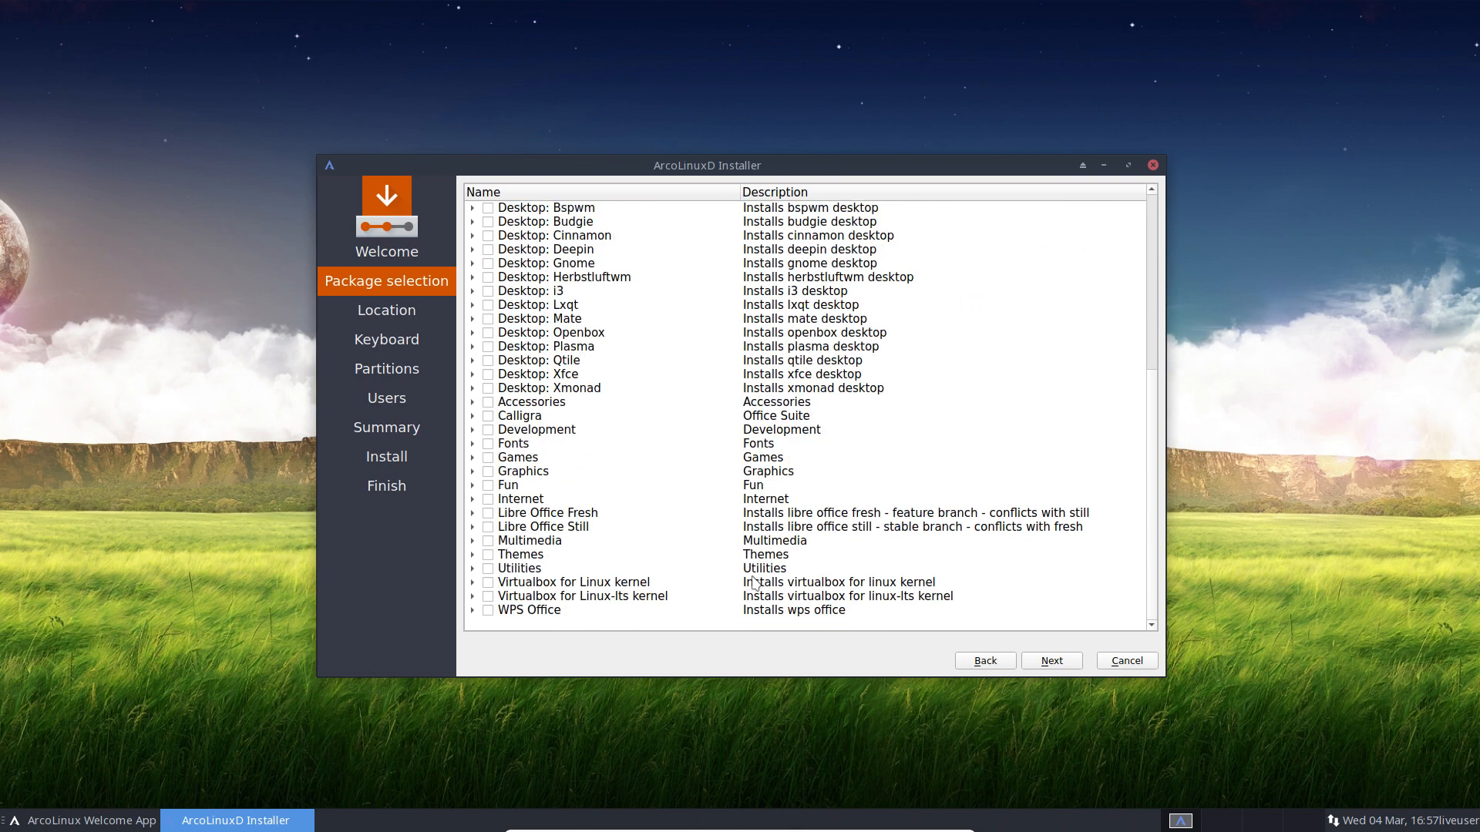
pyautogui.click(1152, 167)
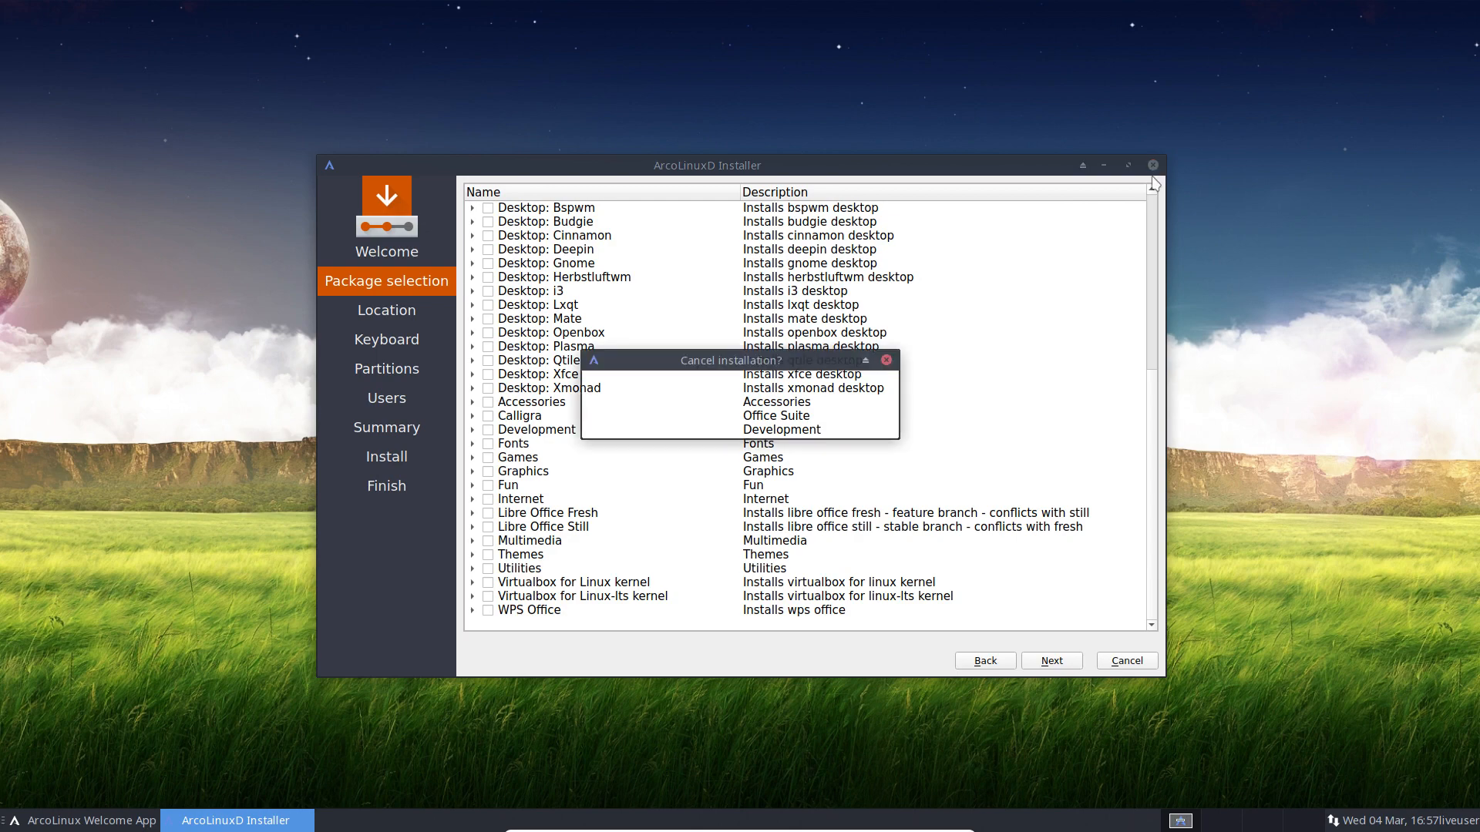
pyautogui.press('Return')
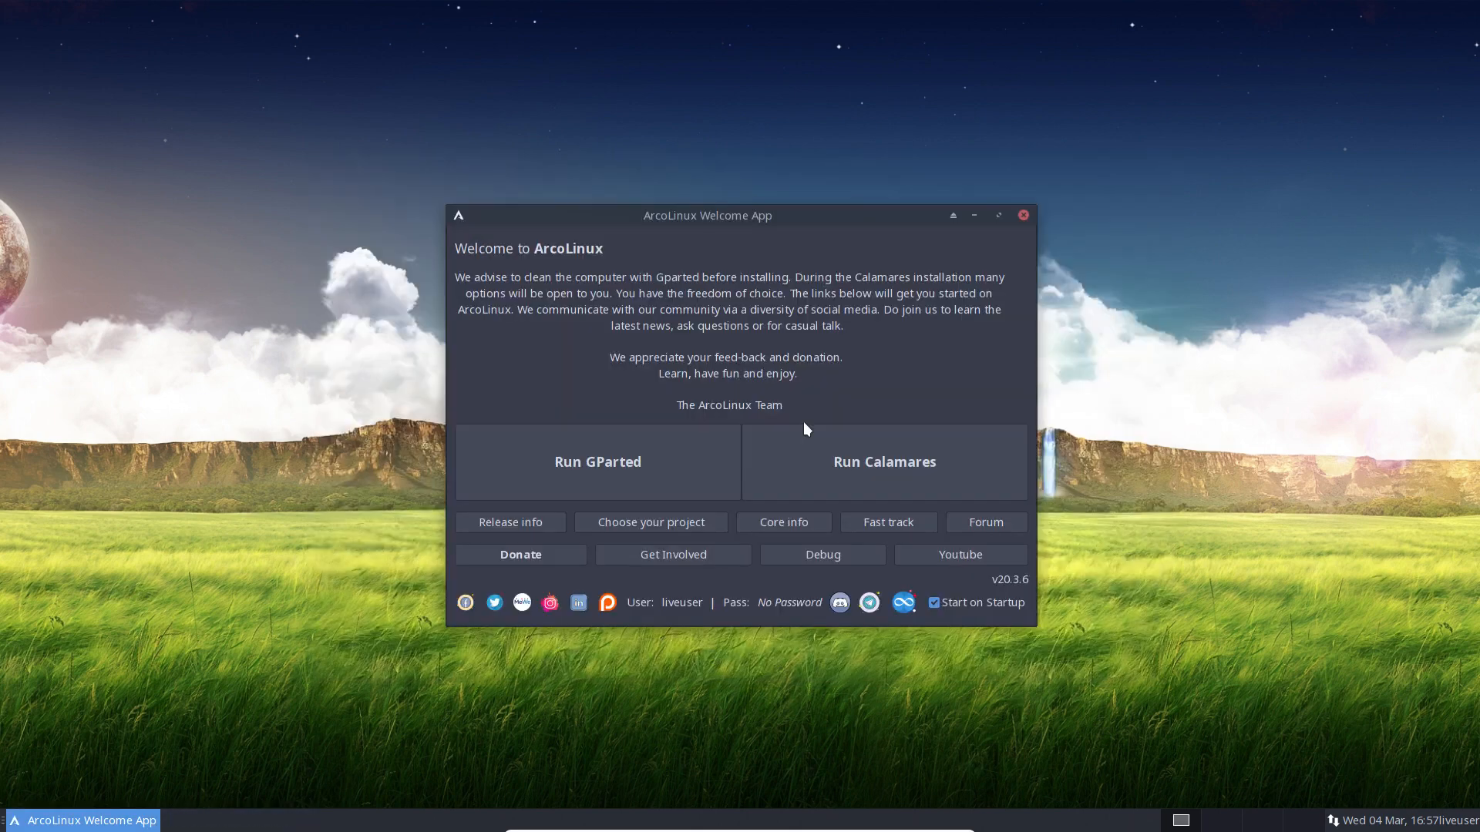
# Step: Close the Welcome App and restart the live system from the power menu
pyautogui.click(1023, 216)
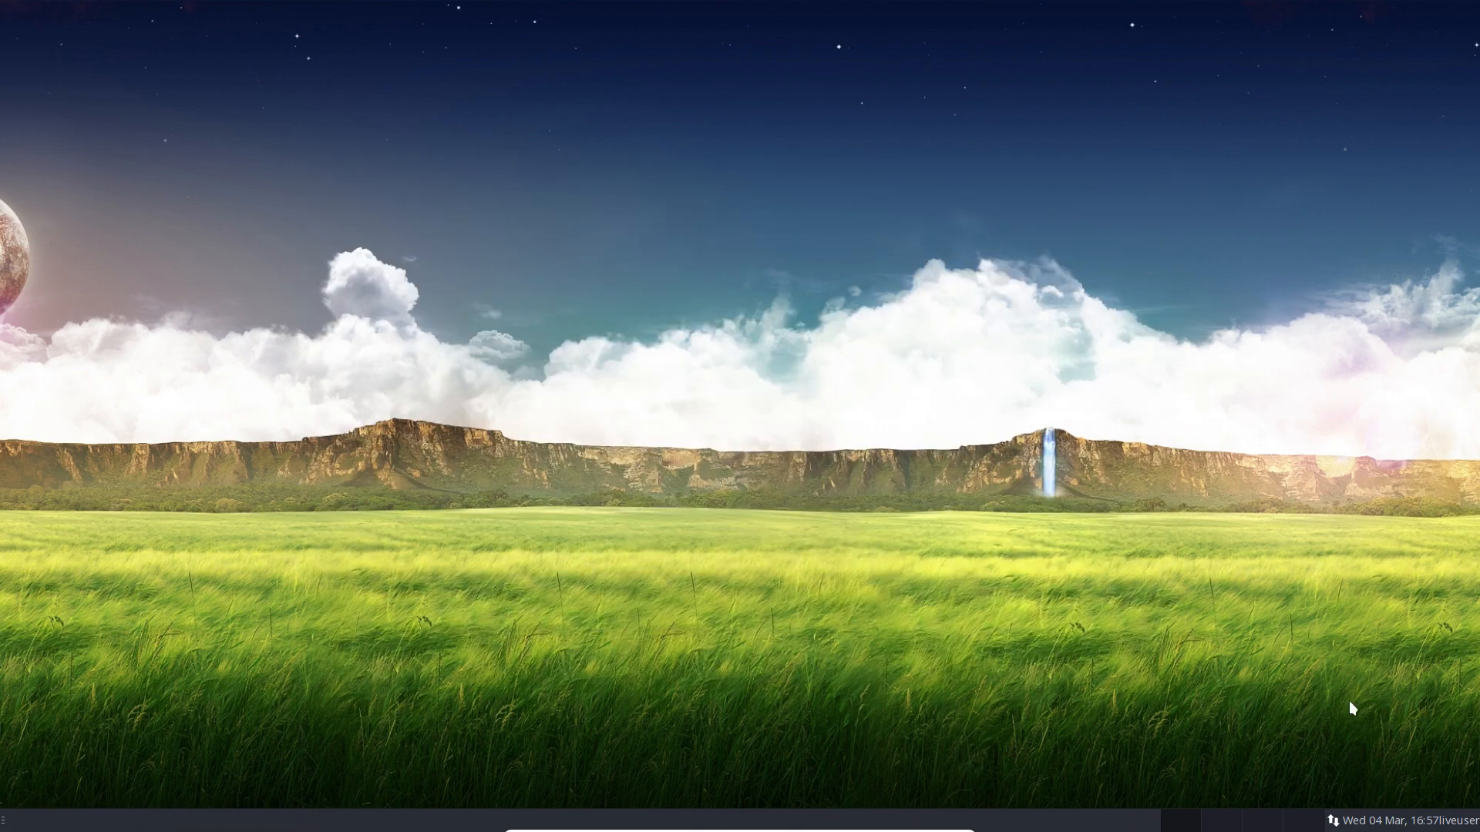
pyautogui.click(1454, 819)
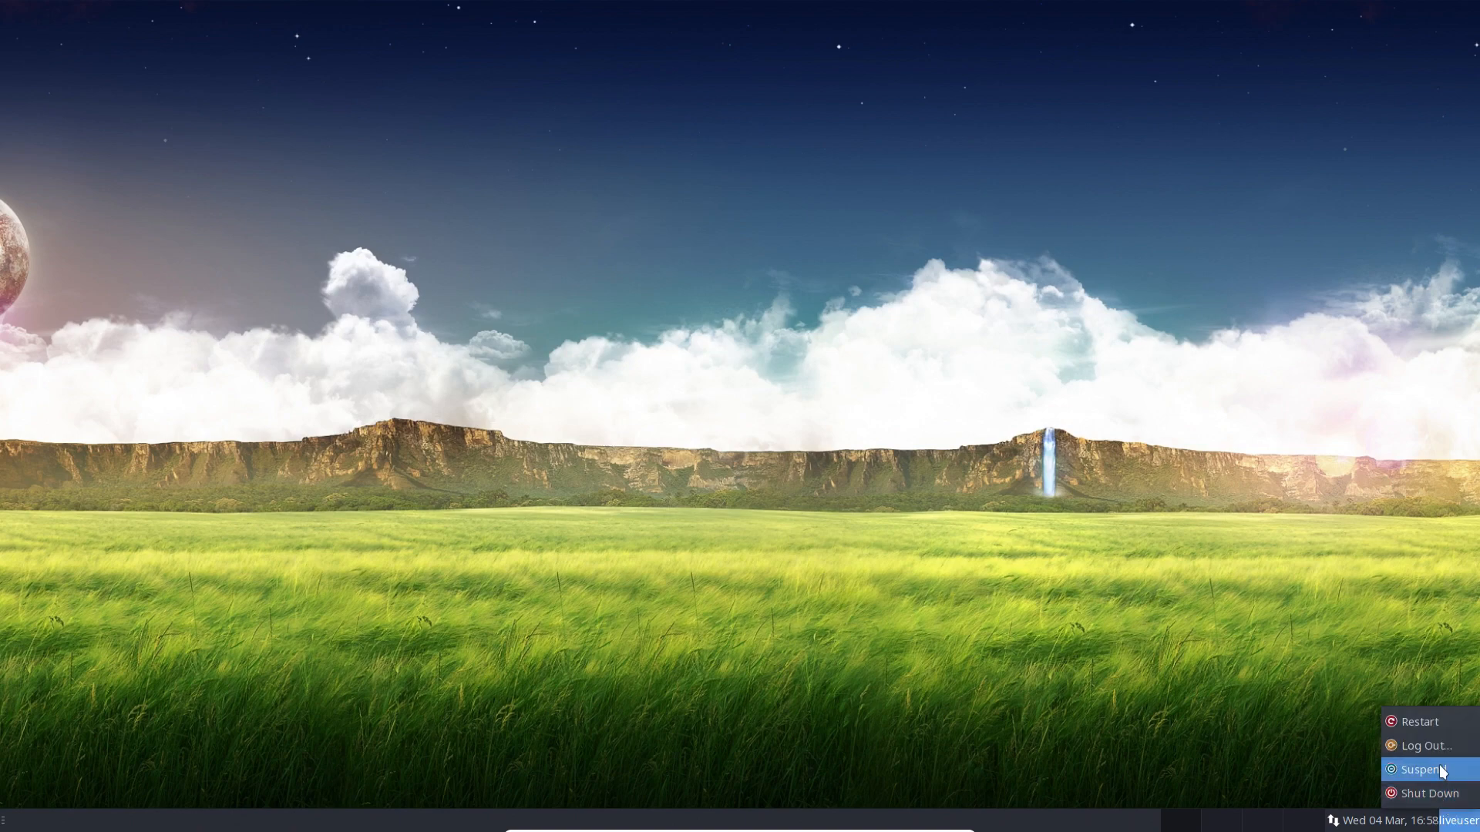
pyautogui.click(1444, 724)
pyautogui.click(837, 450)
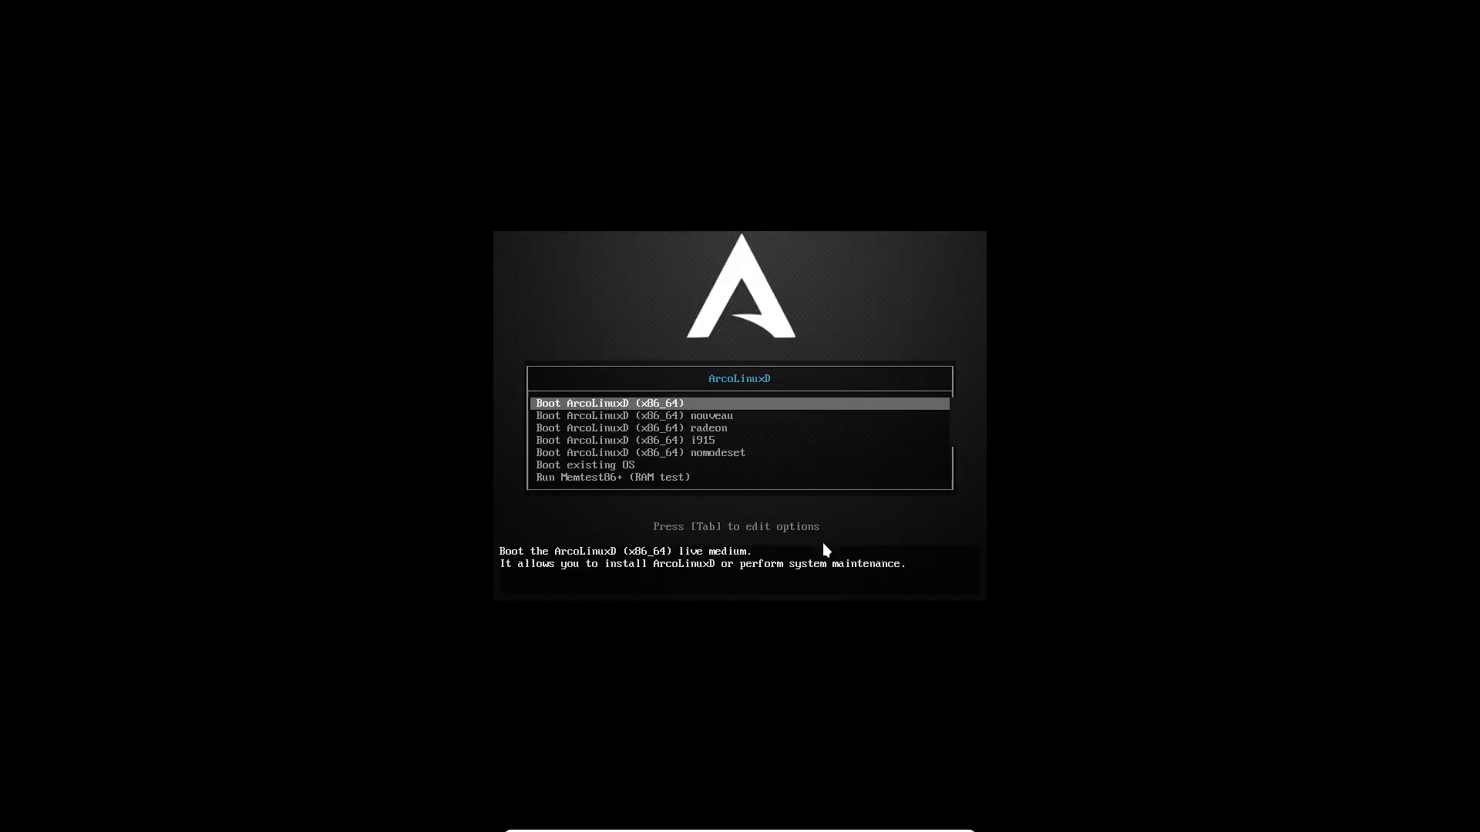
# Step: Boot the existing installed OS from the boot menu
pyautogui.press('Down')
pyautogui.press('Down')
pyautogui.press('Down')
pyautogui.press('Down')
pyautogui.press('Down')
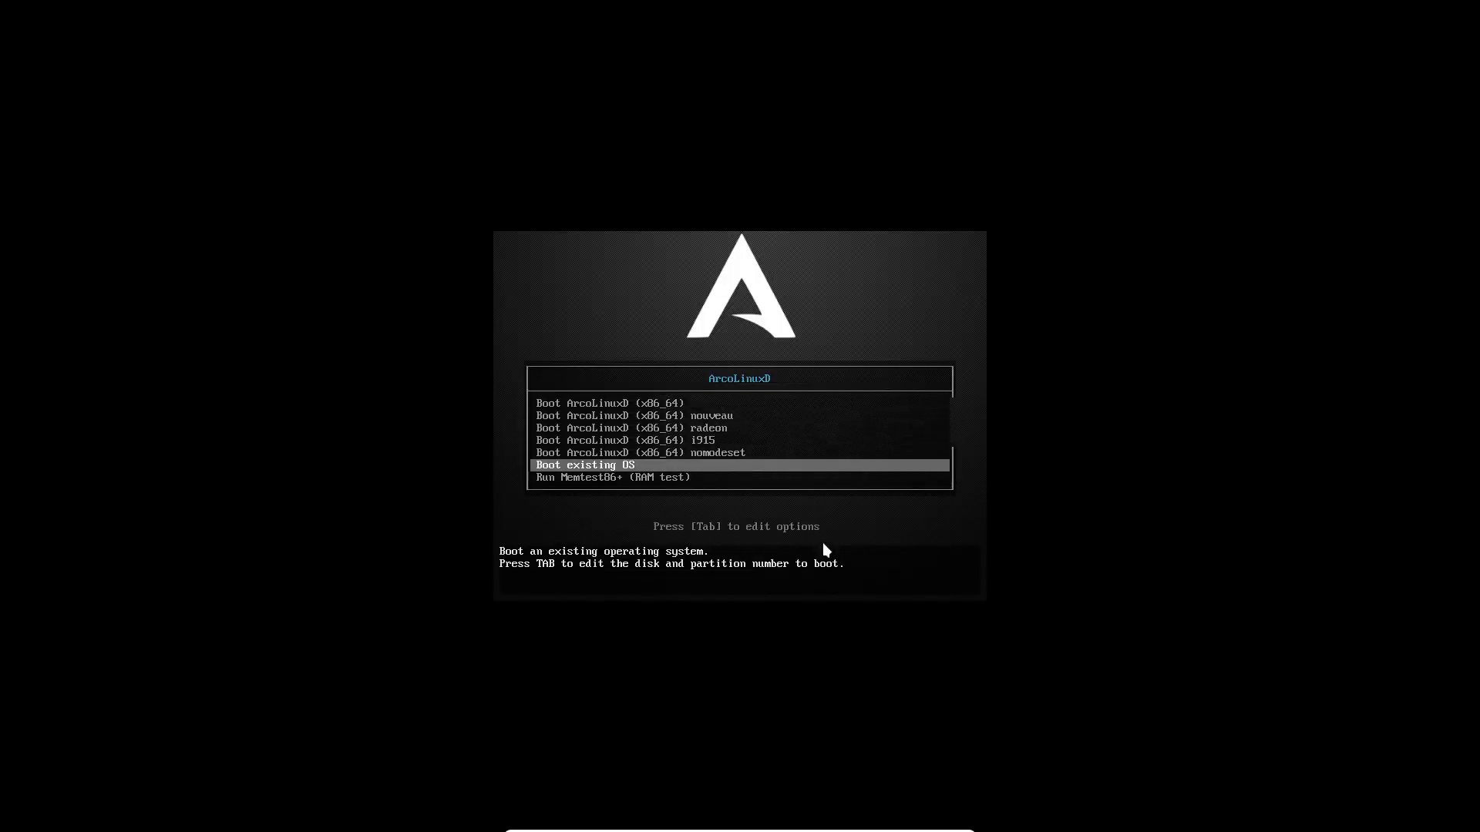
pyautogui.press('Return')
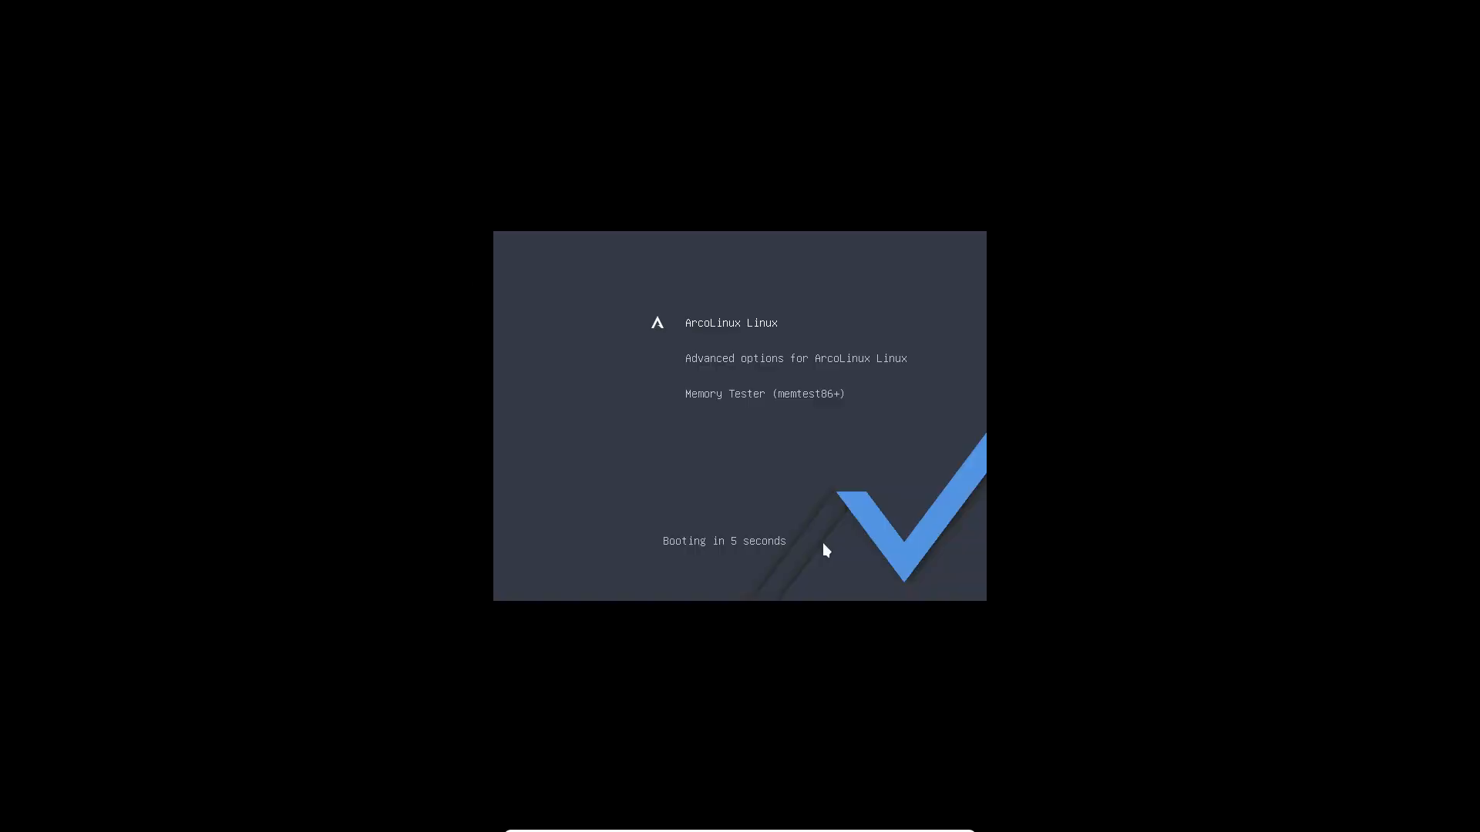
pyautogui.press('Return')
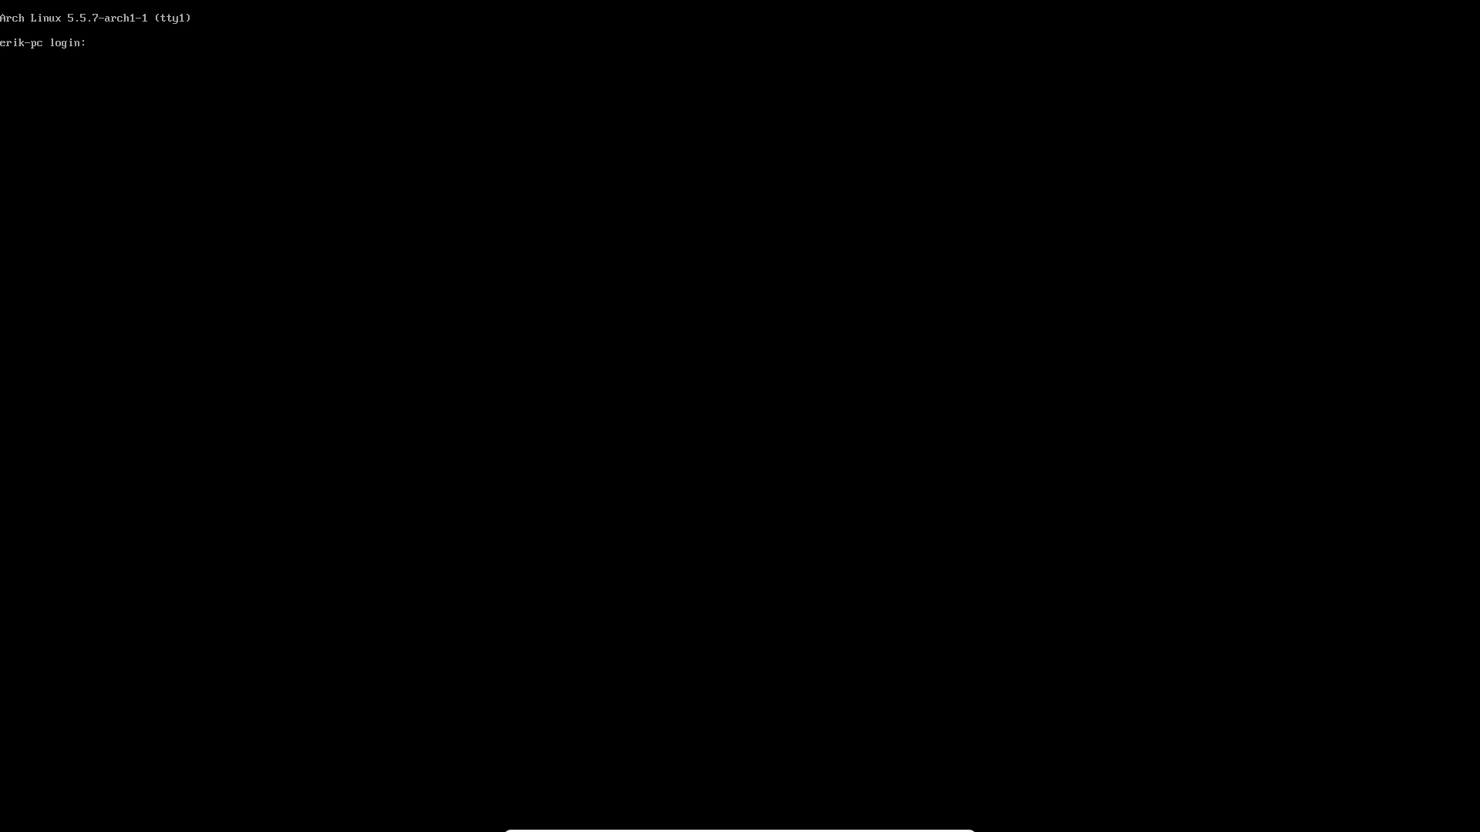
# Step: Log in at the tty with the username and run skel twice
pyautogui.write('erik')
pyautogui.press('Return')
pyautogui.press('Return')
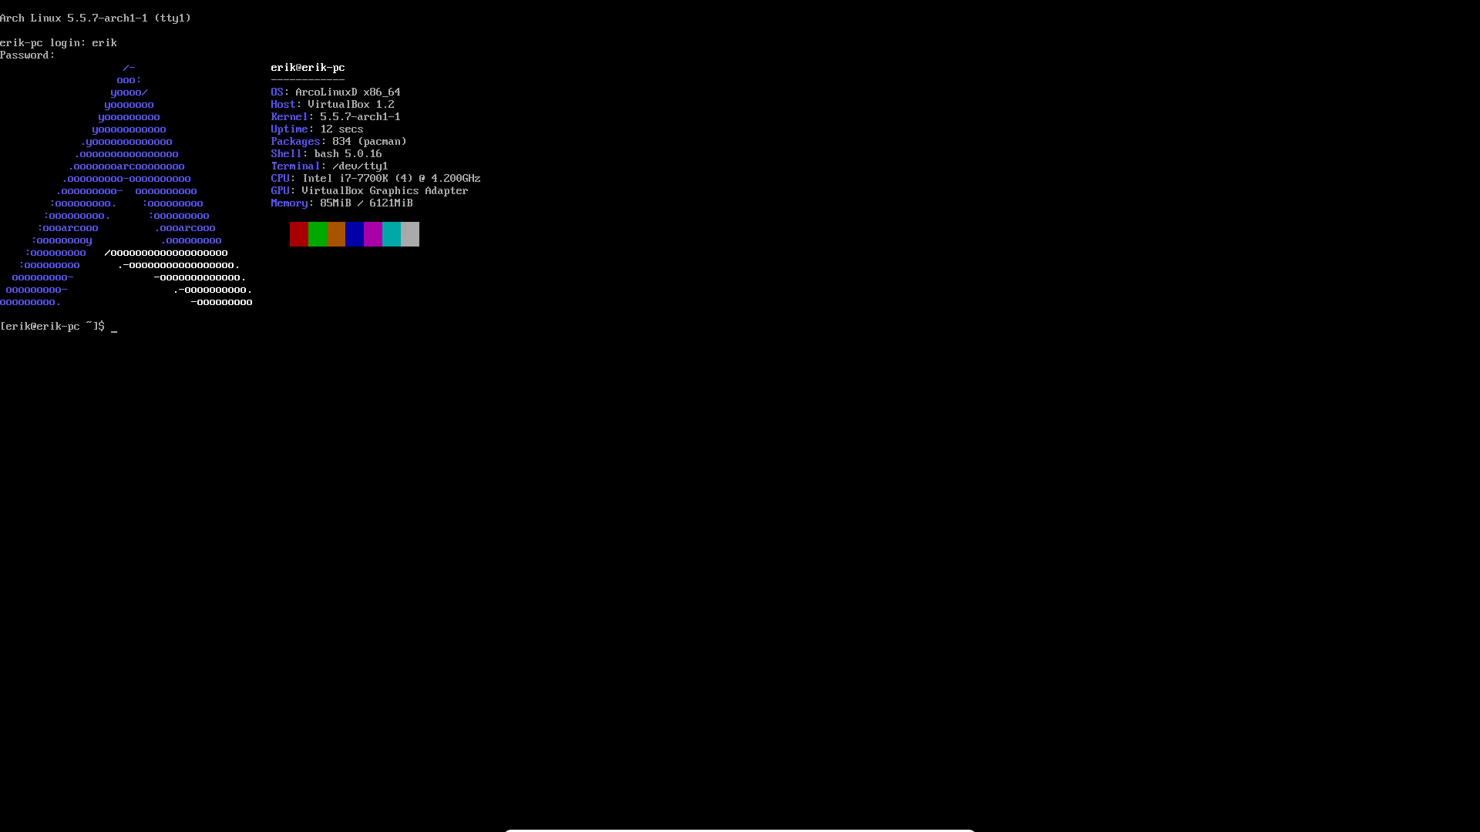
pyautogui.write('skel')
pyautogui.press('Return')
pyautogui.write('skel')
pyautogui.press('Return')
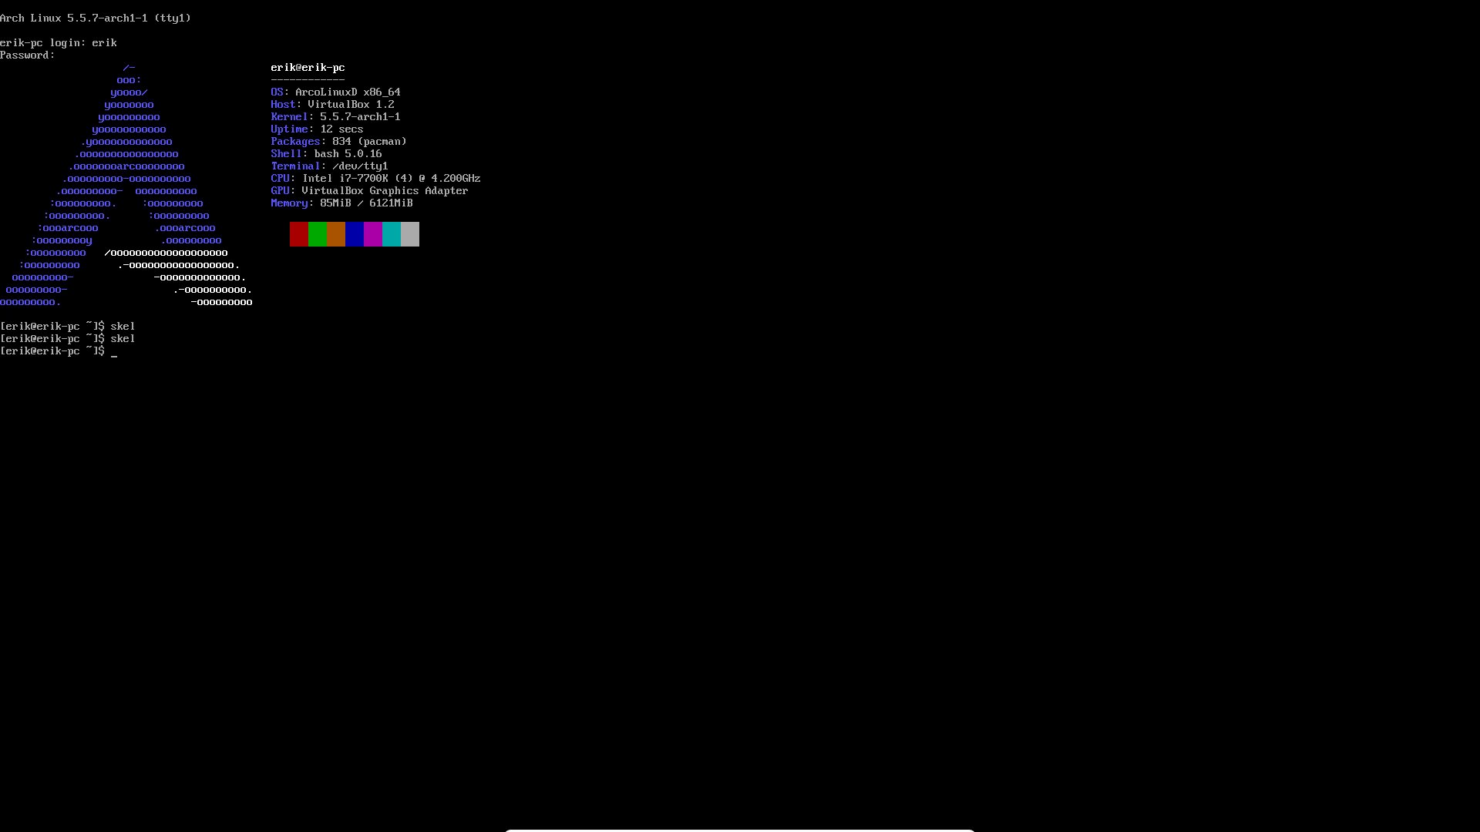
# Step: Run 'alias skel' to display the skel alias definition
pyautogui.write('amo')
pyautogui.press('BackSpace')
pyautogui.write('lias skel')
pyautogui.press('Return')
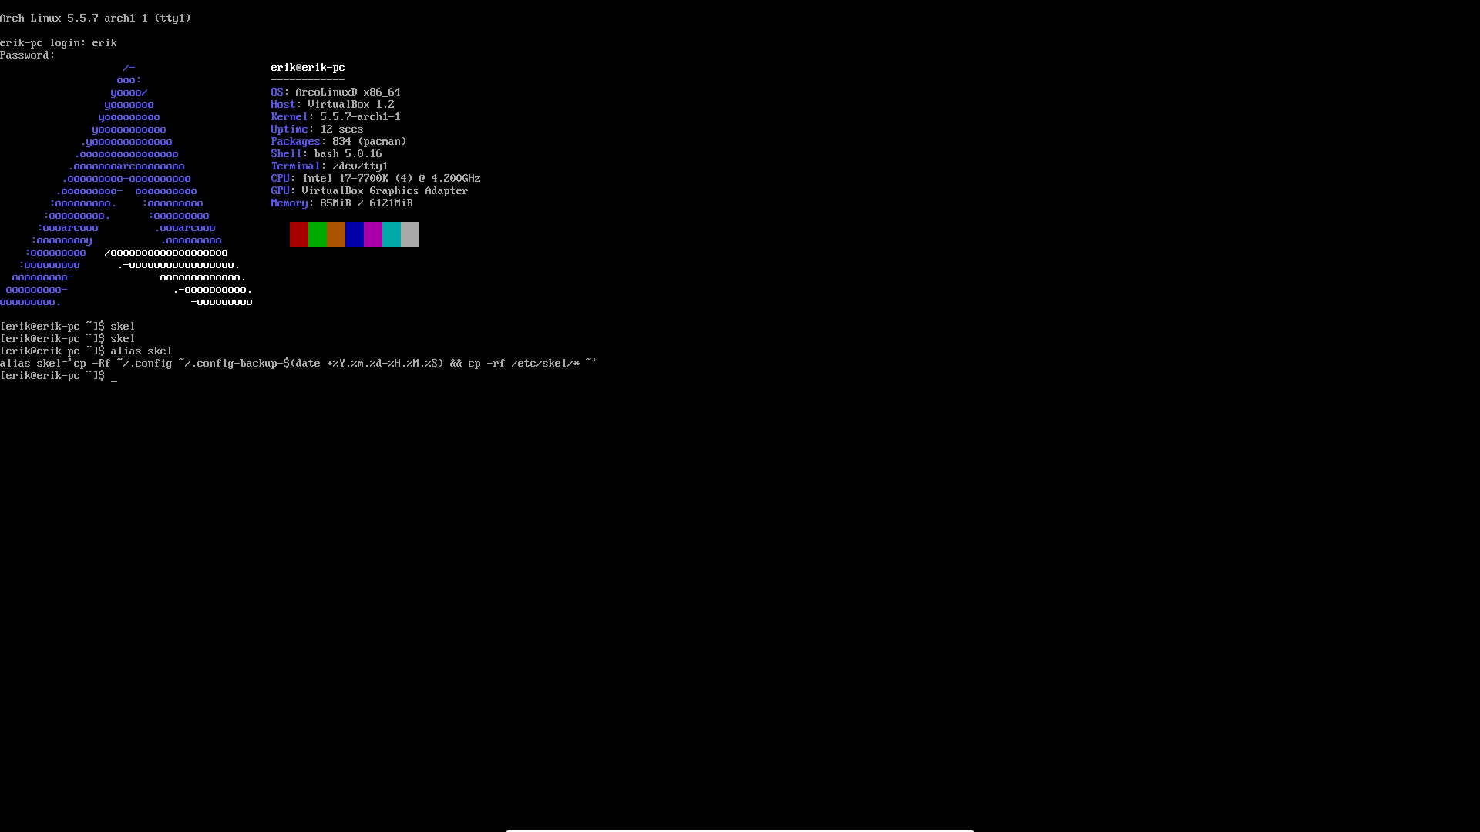
# Step: Enable lightdm.service with sudo systemctl, then recall the command and add -f
pyautogui.write('sudo systemctl enable lightd')
pyautogui.press('Tab')
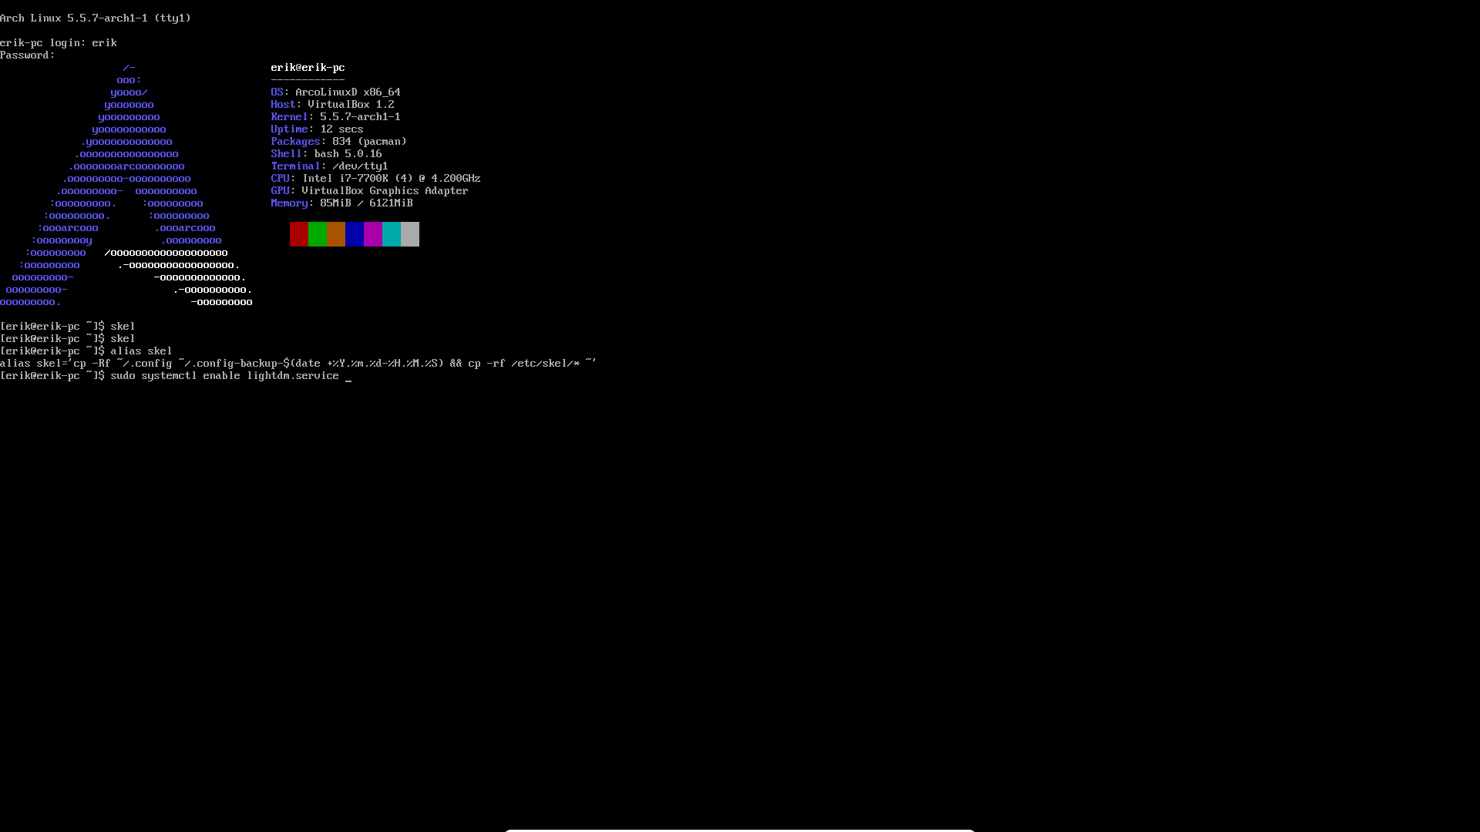
pyautogui.press('Return')
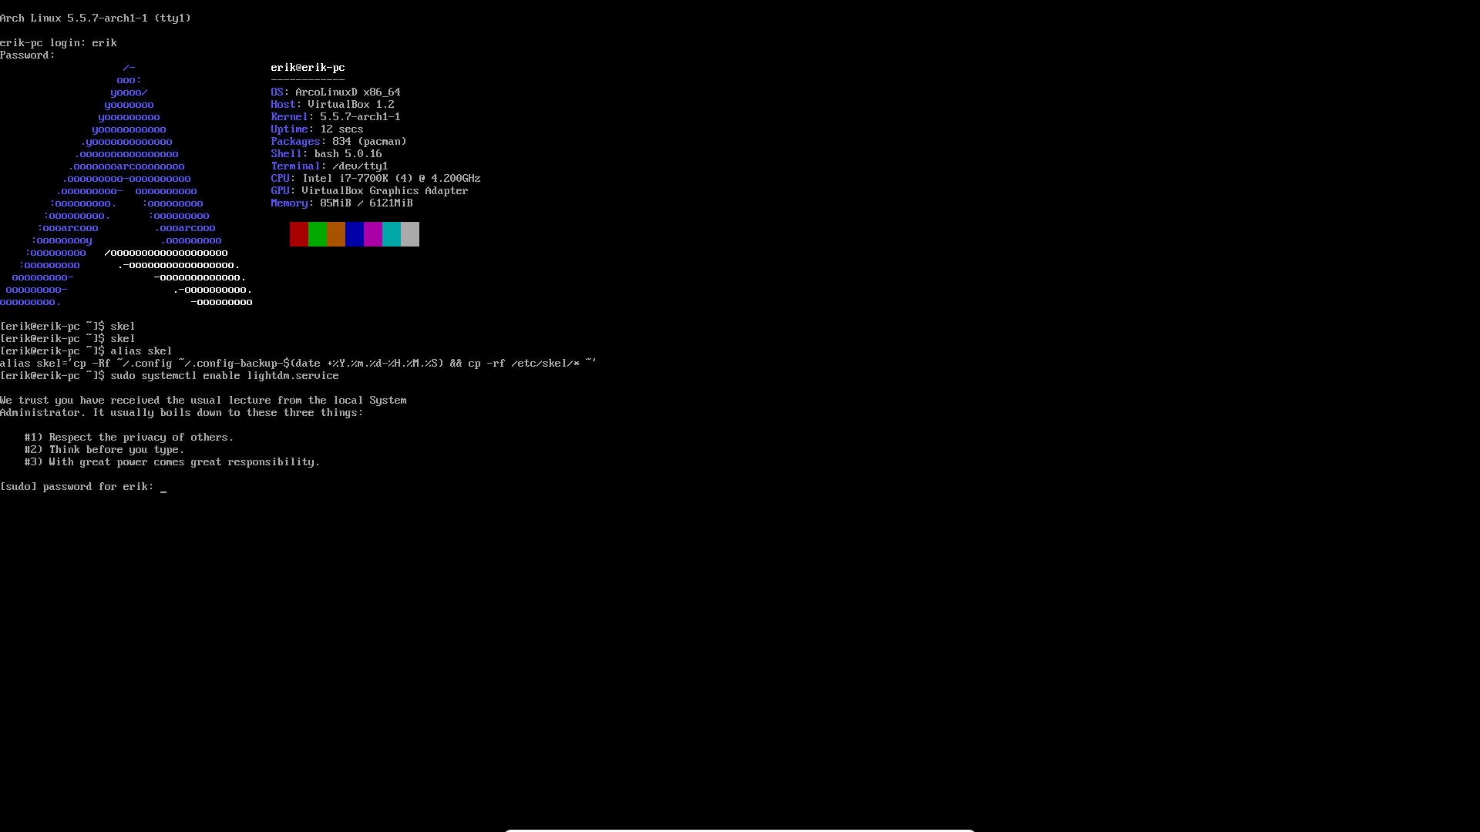
pyautogui.press('Return')
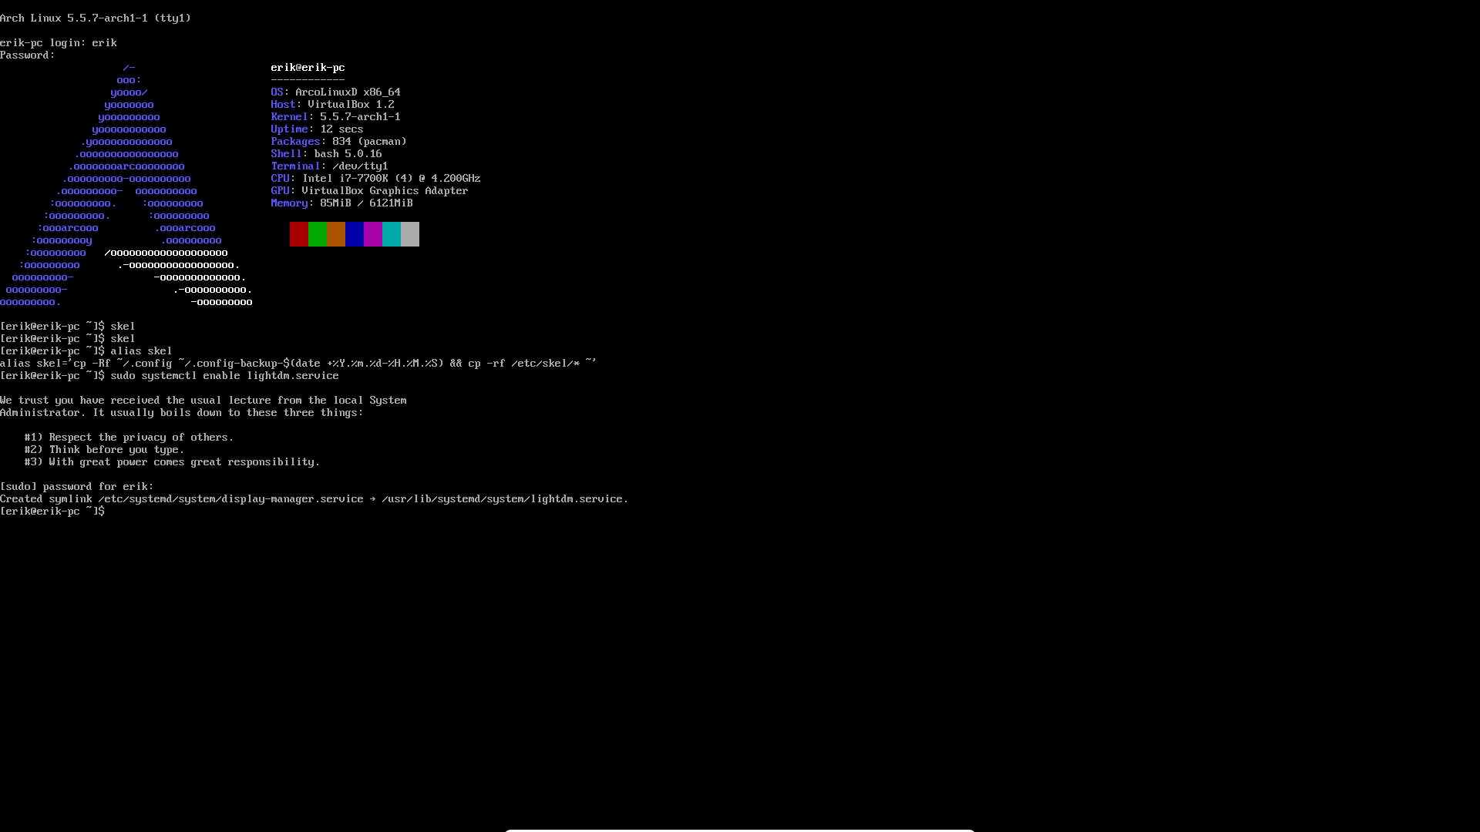
pyautogui.press('Up')
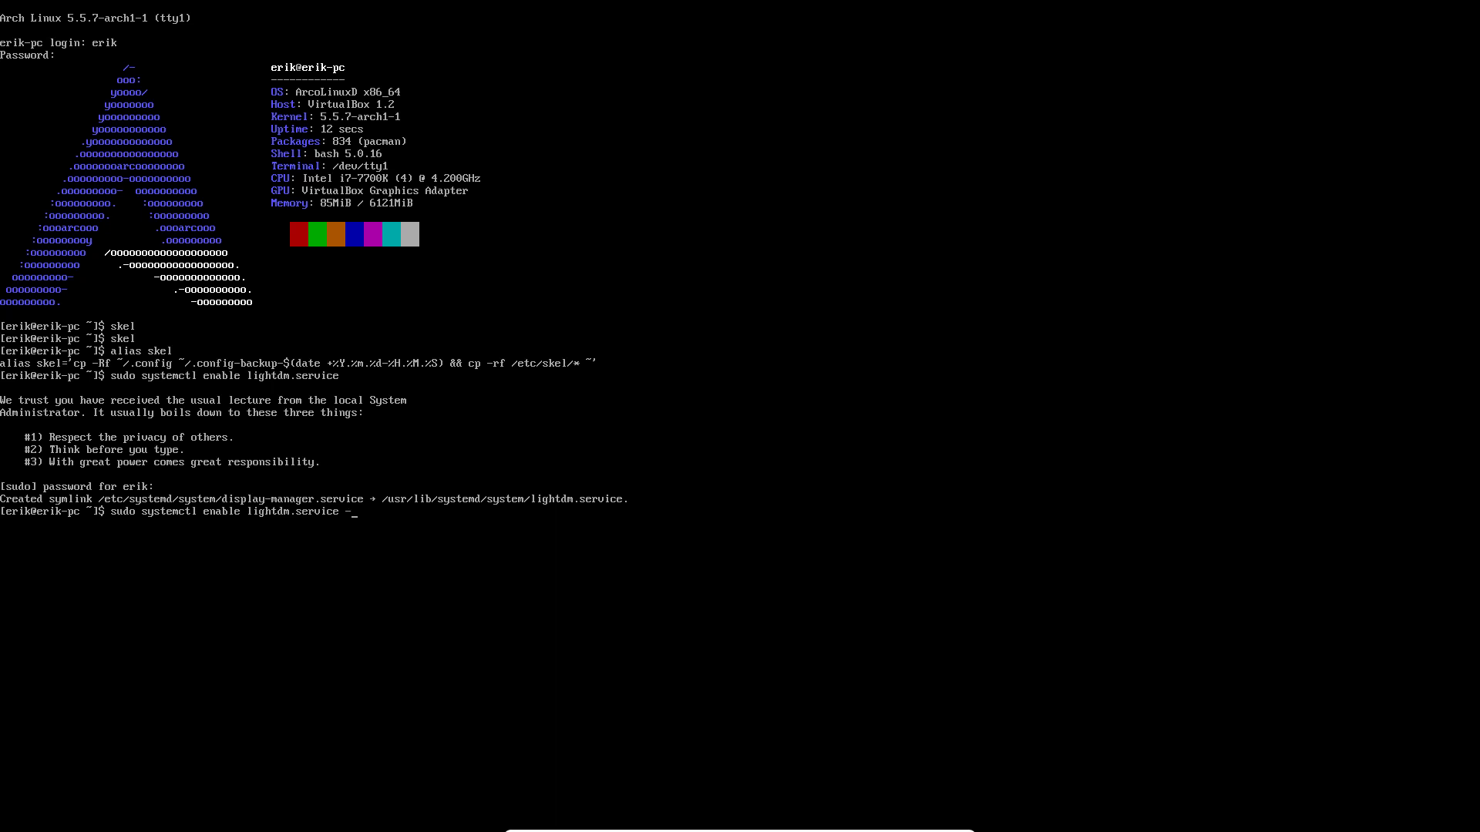
pyautogui.write('-f')
# Step: Try gdm, lxdm and sddm names in the enable command, clear it, then reboot with 'sr'
pyautogui.write('sudo system')
pyautogui.write('ctl enable')
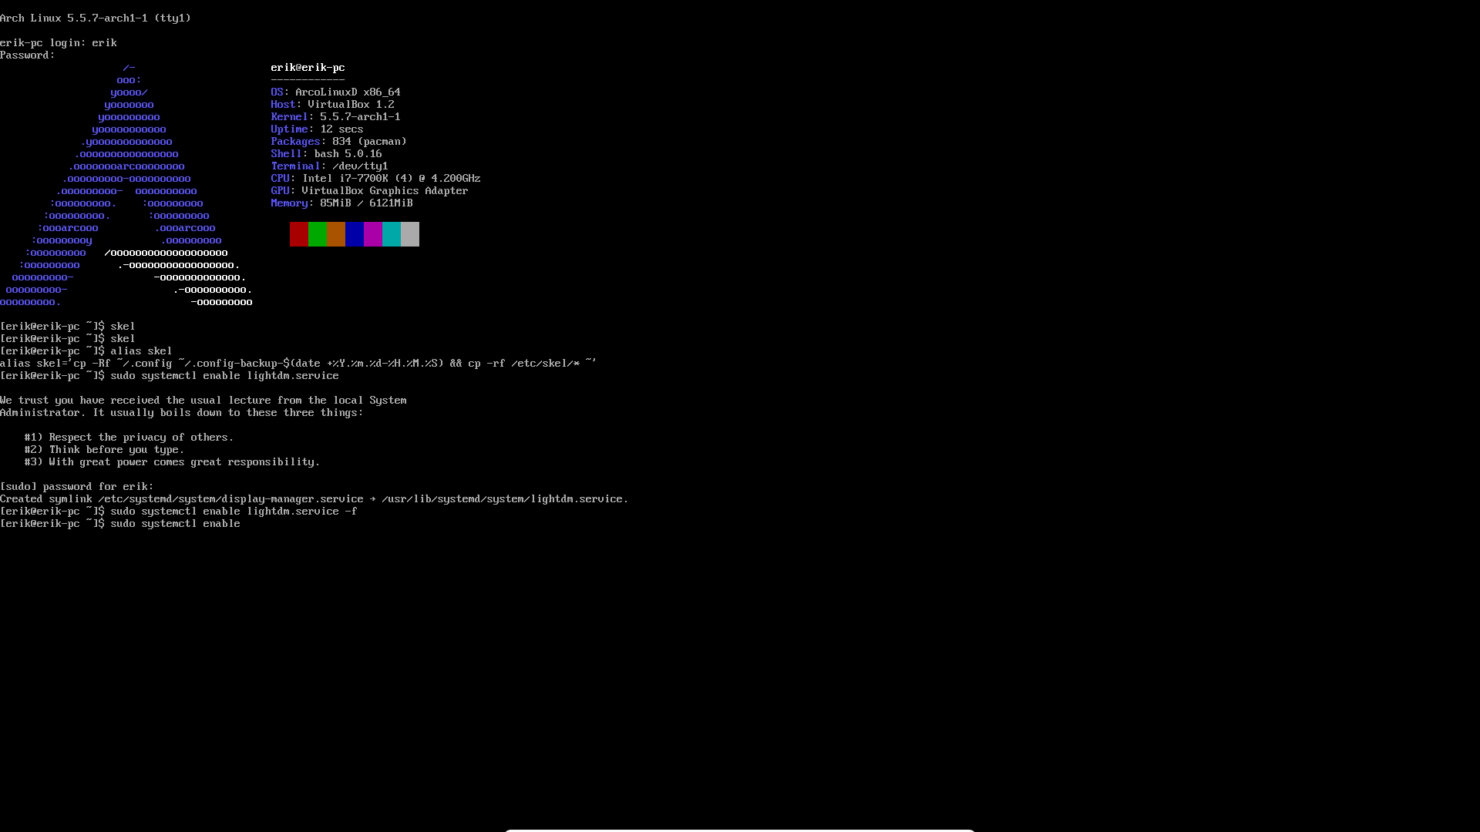
pyautogui.write(' gm')
pyautogui.press('BackSpace')
pyautogui.write('dm')
pyautogui.press('BackSpace')
pyautogui.press('BackSpace')
pyautogui.press('BackSpace')
pyautogui.write('lxdm')
pyautogui.press('BackSpace')
pyautogui.press('BackSpace')
pyautogui.press('BackSpace')
pyautogui.press('BackSpace')
pyautogui.write('sddm')
pyautogui.press('BackSpace')
pyautogui.press('BackSpace')
pyautogui.press('BackSpace')
pyautogui.press('BackSpace')
pyautogui.press('BackSpace')
pyautogui.press('BackSpace')
pyautogui.press('BackSpace')
pyautogui.press('BackSpace')
pyautogui.press('BackSpace')
pyautogui.press('BackSpace')
pyautogui.press('BackSpace')
pyautogui.press('BackSpace')
pyautogui.press('BackSpace')
pyautogui.press('BackSpace')
pyautogui.press('BackSpace')
pyautogui.press('BackSpace')
pyautogui.press('BackSpace')
pyautogui.press('BackSpace')
pyautogui.press('BackSpace')
pyautogui.press('BackSpace')
pyautogui.write('sr')
pyautogui.press('Return')
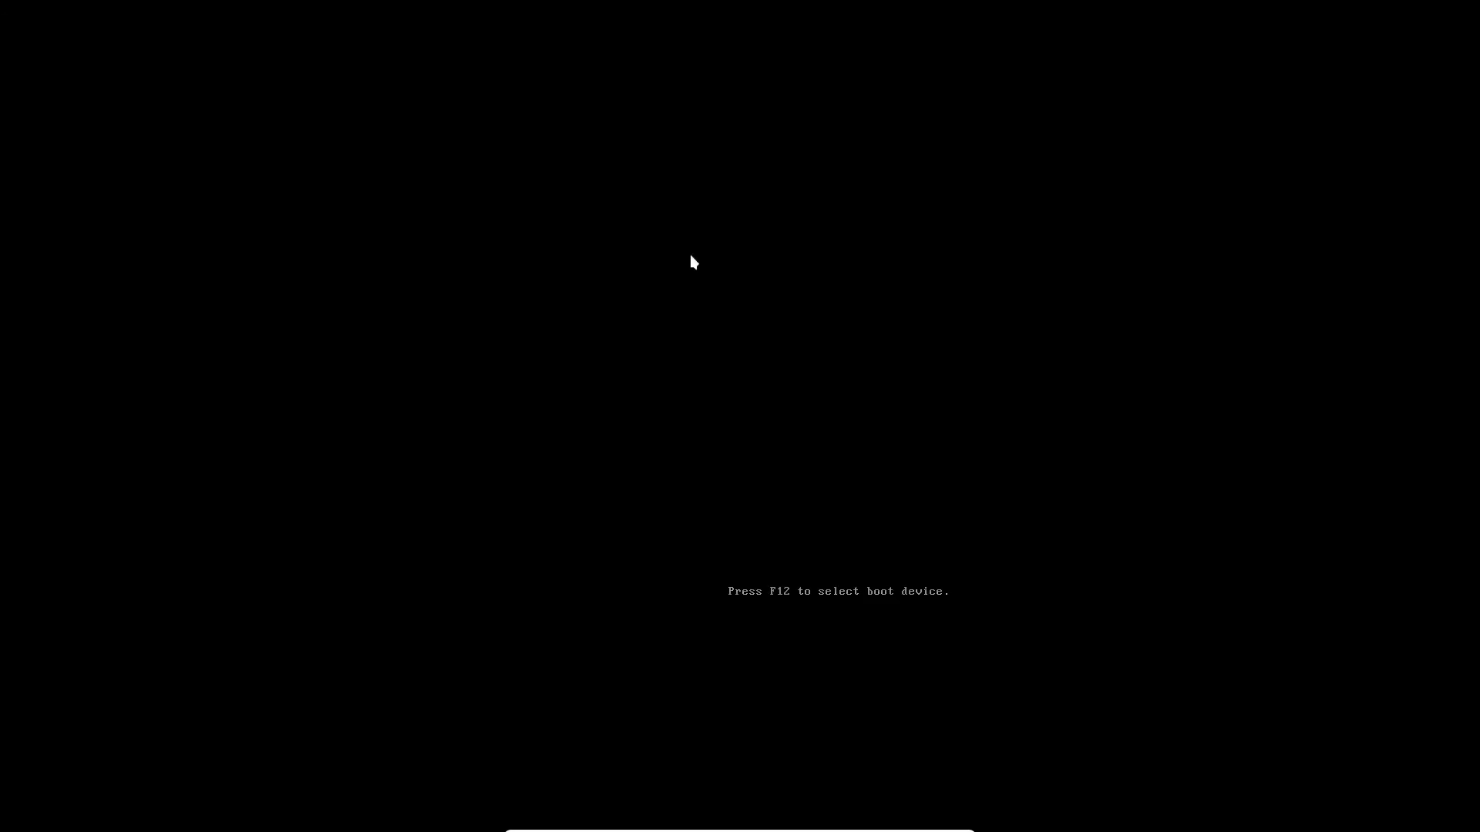
# Step: Boot the existing OS and permanently dismiss the network connection notification
pyautogui.press('Down')
pyautogui.press('Down')
pyautogui.press('Down')
pyautogui.press('Down')
pyautogui.press('Down')
pyautogui.press('Return')
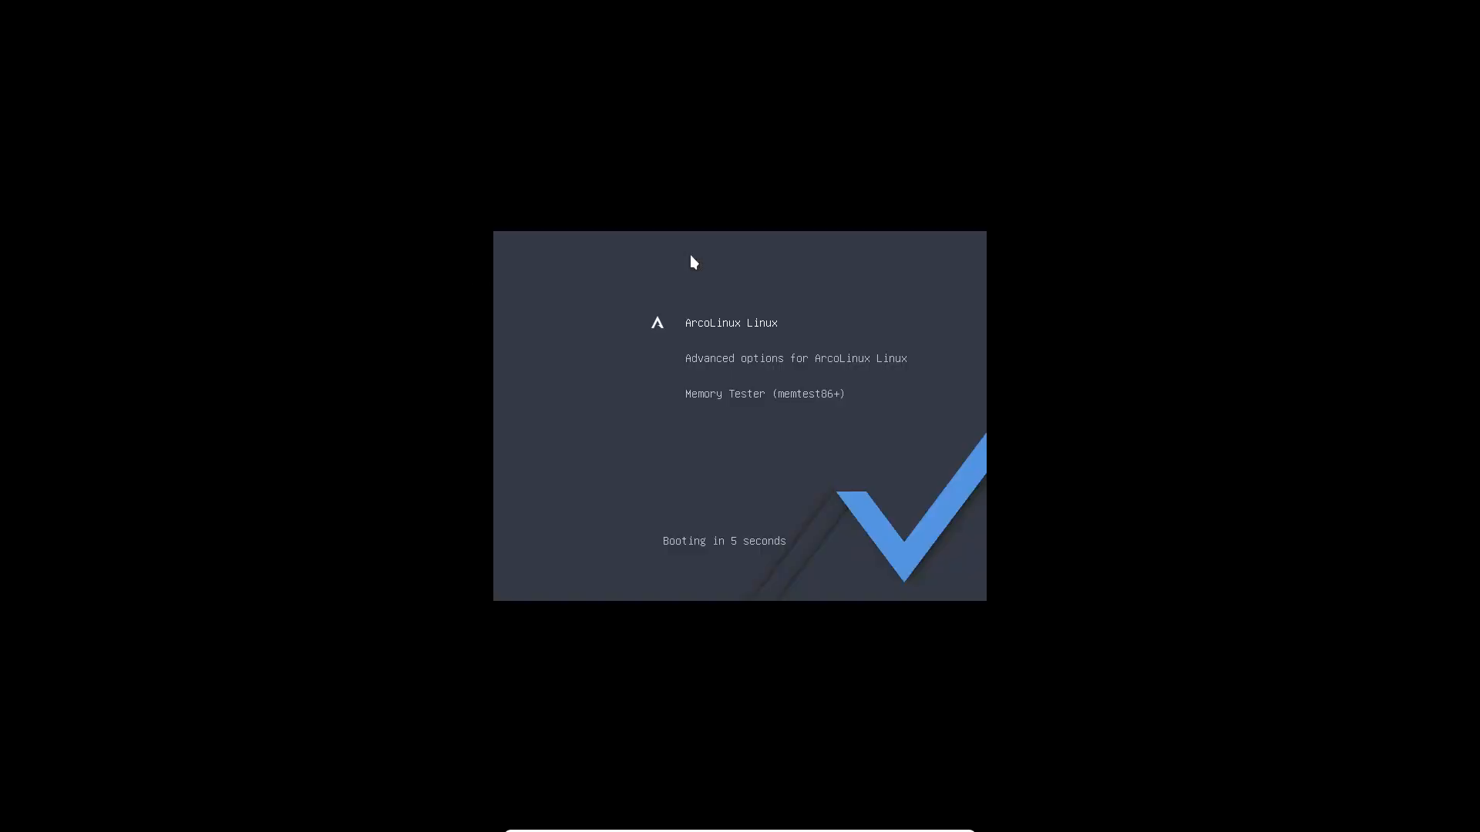
pyautogui.press('Return')
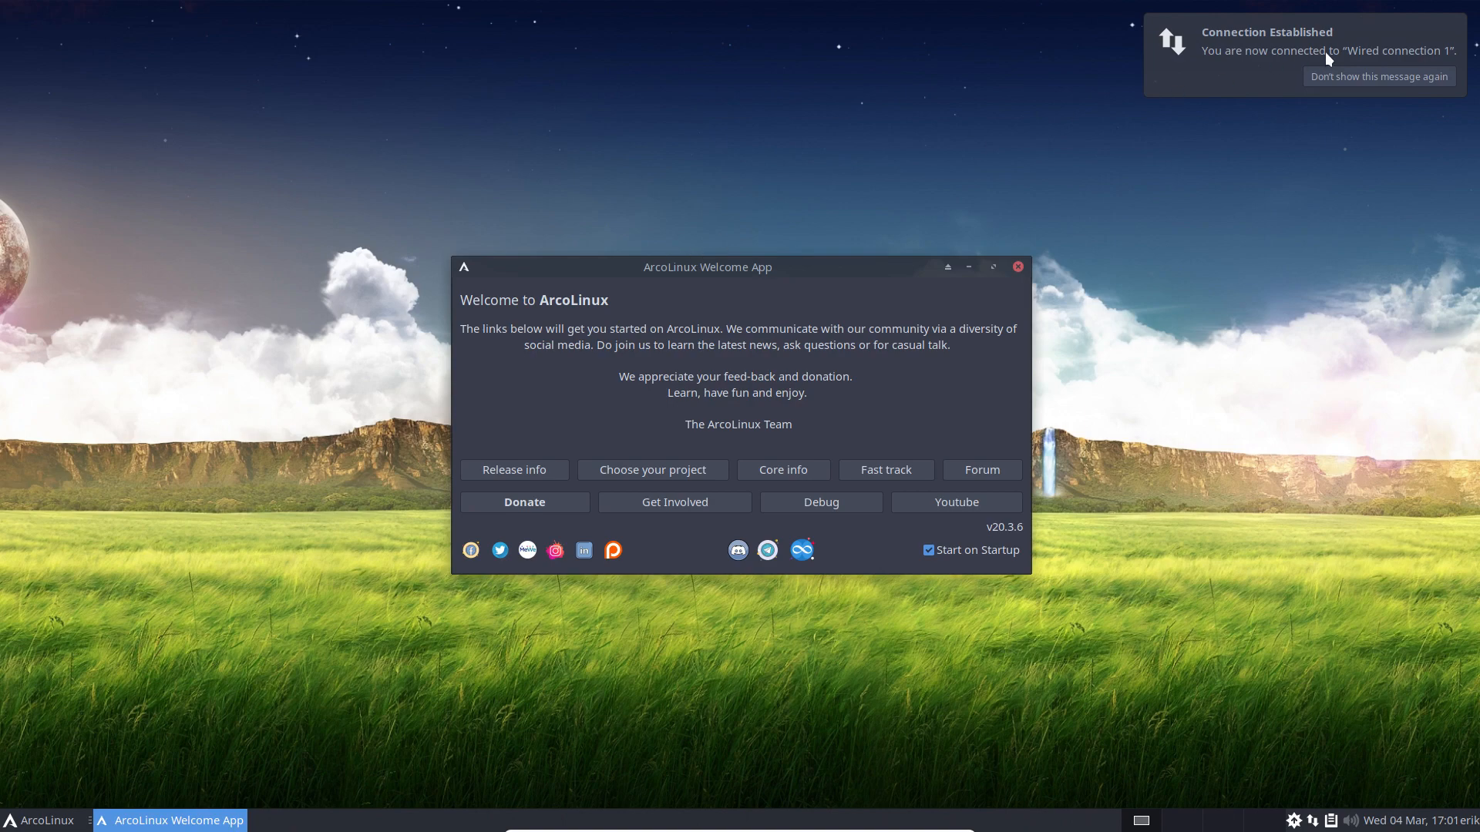
pyautogui.click(1347, 74)
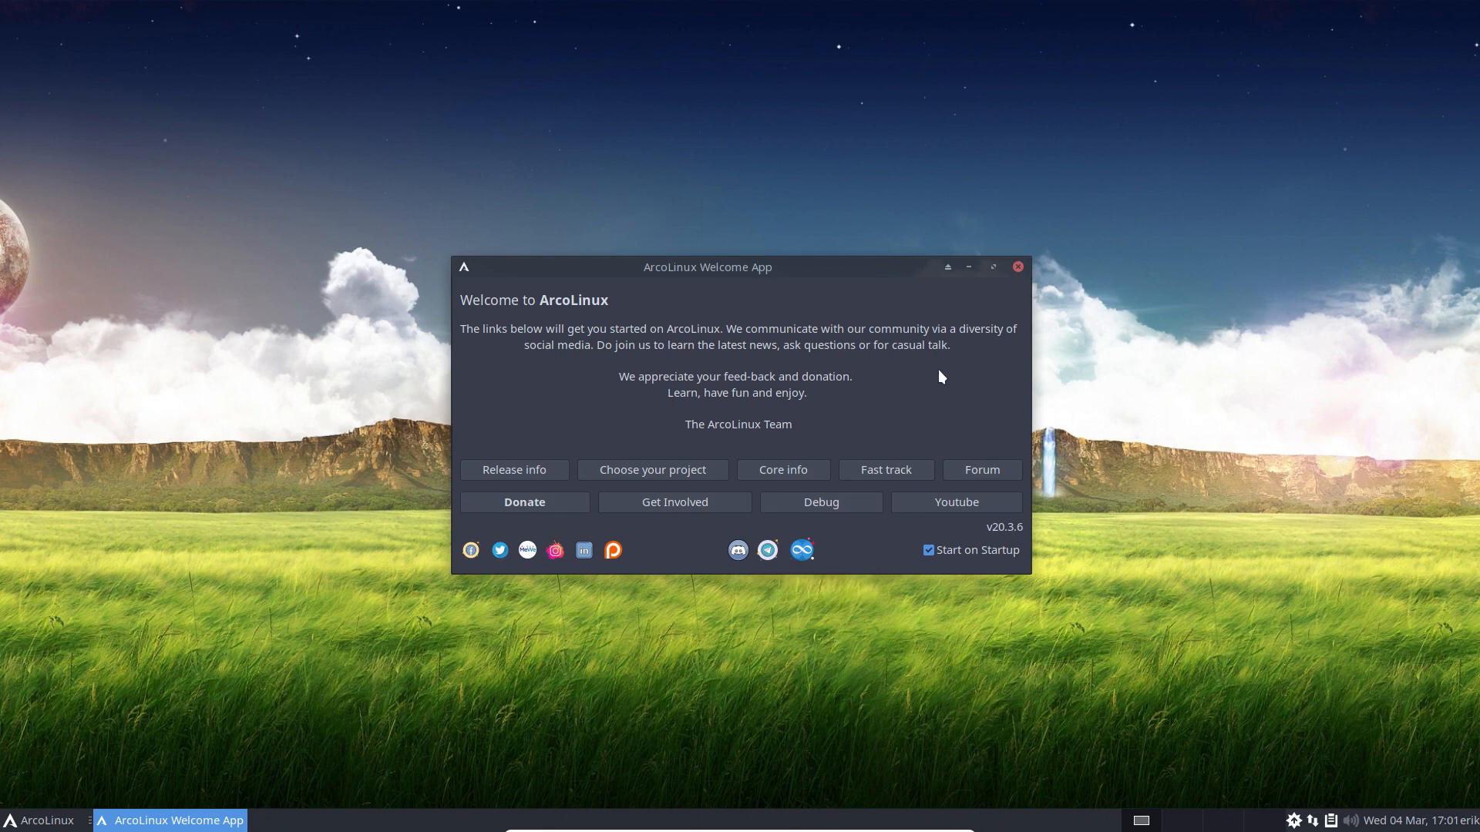
# Step: Close the Welcome App and browse the WPS Office, System, Settings, Office, Multimedia and Internet categories
pyautogui.click(1018, 266)
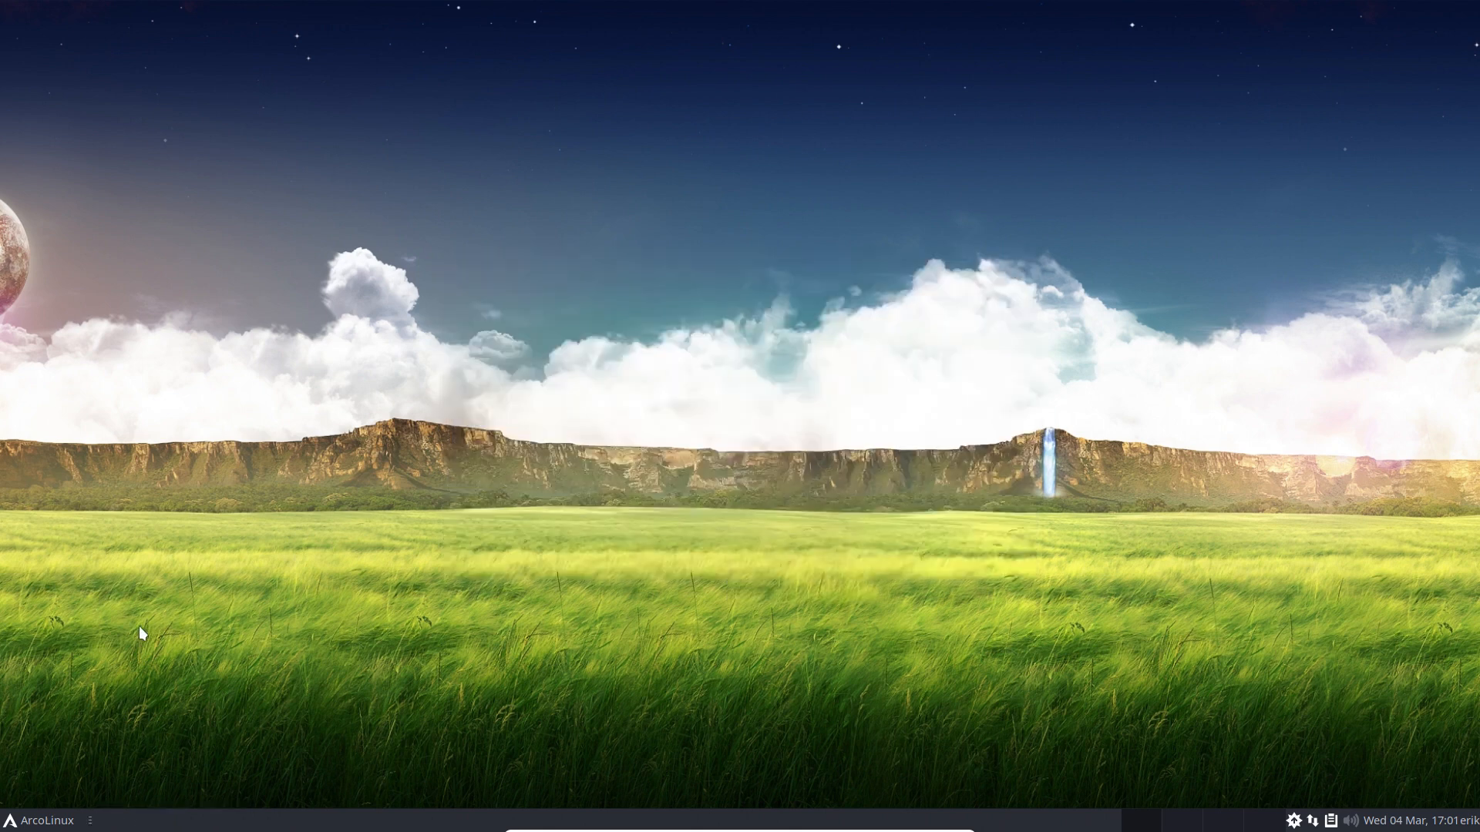
pyautogui.click(32, 827)
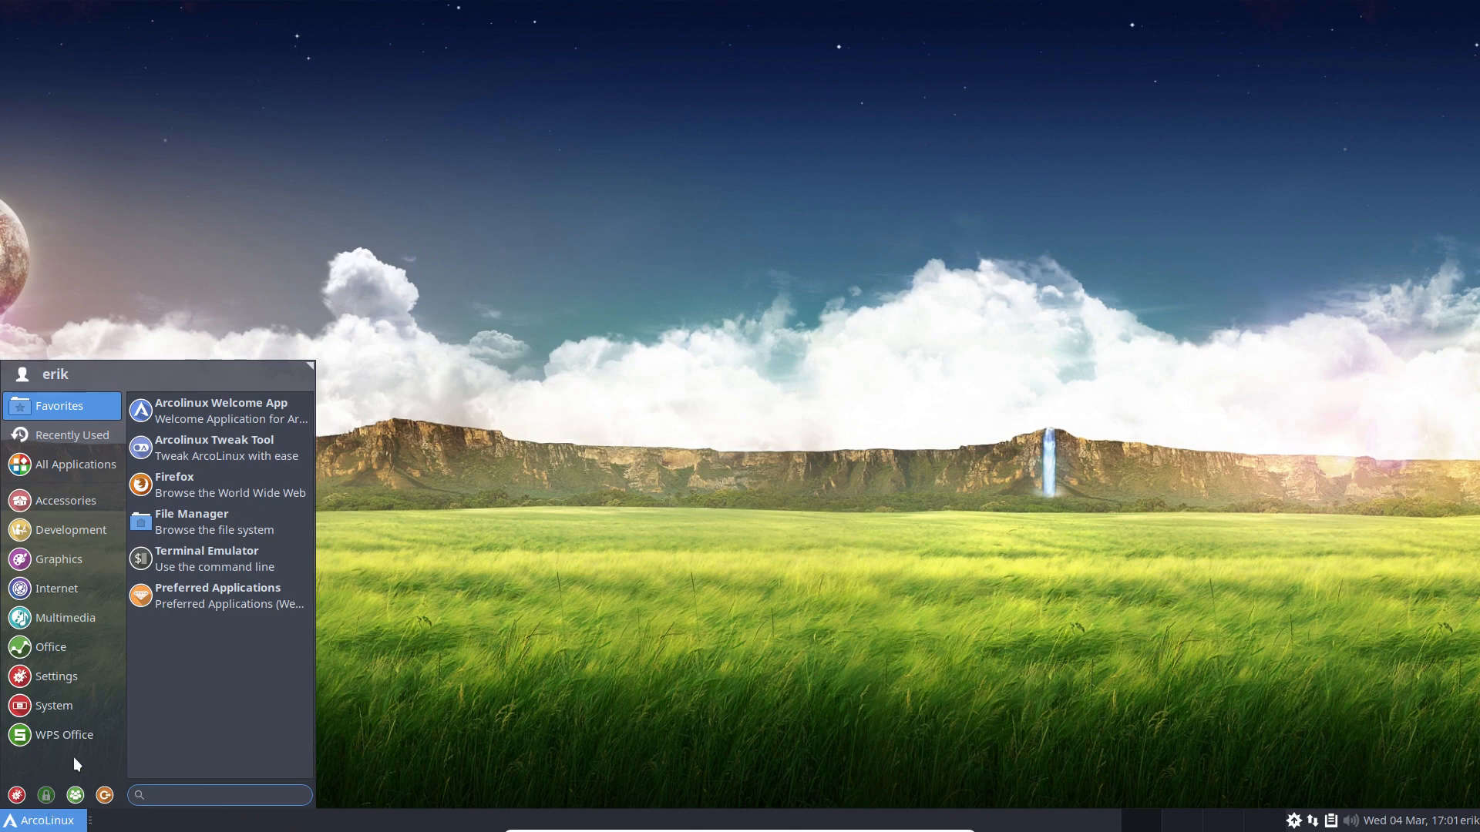
pyautogui.click(81, 732)
pyautogui.click(59, 706)
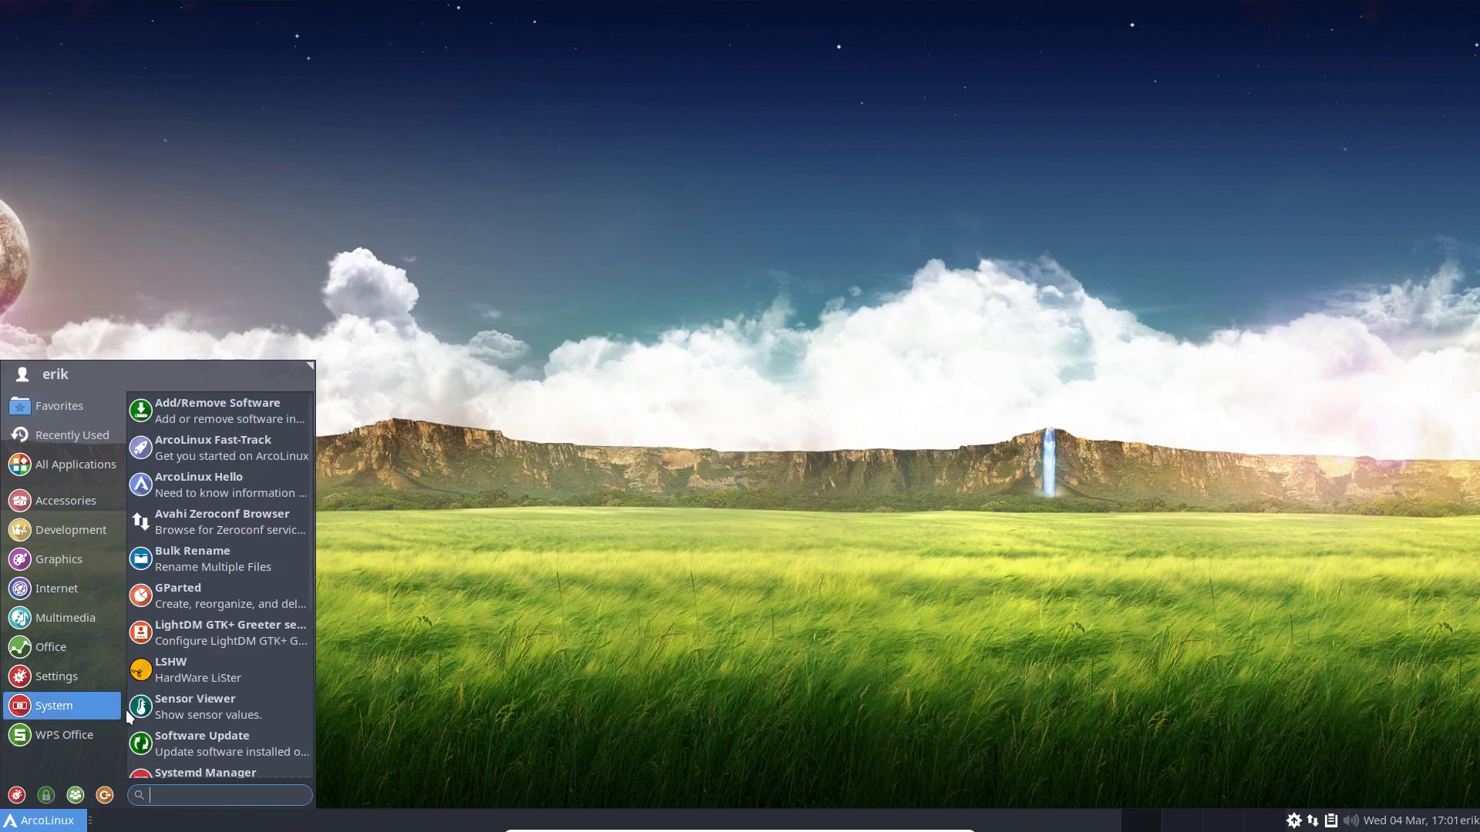
pyautogui.click(73, 681)
pyautogui.click(75, 650)
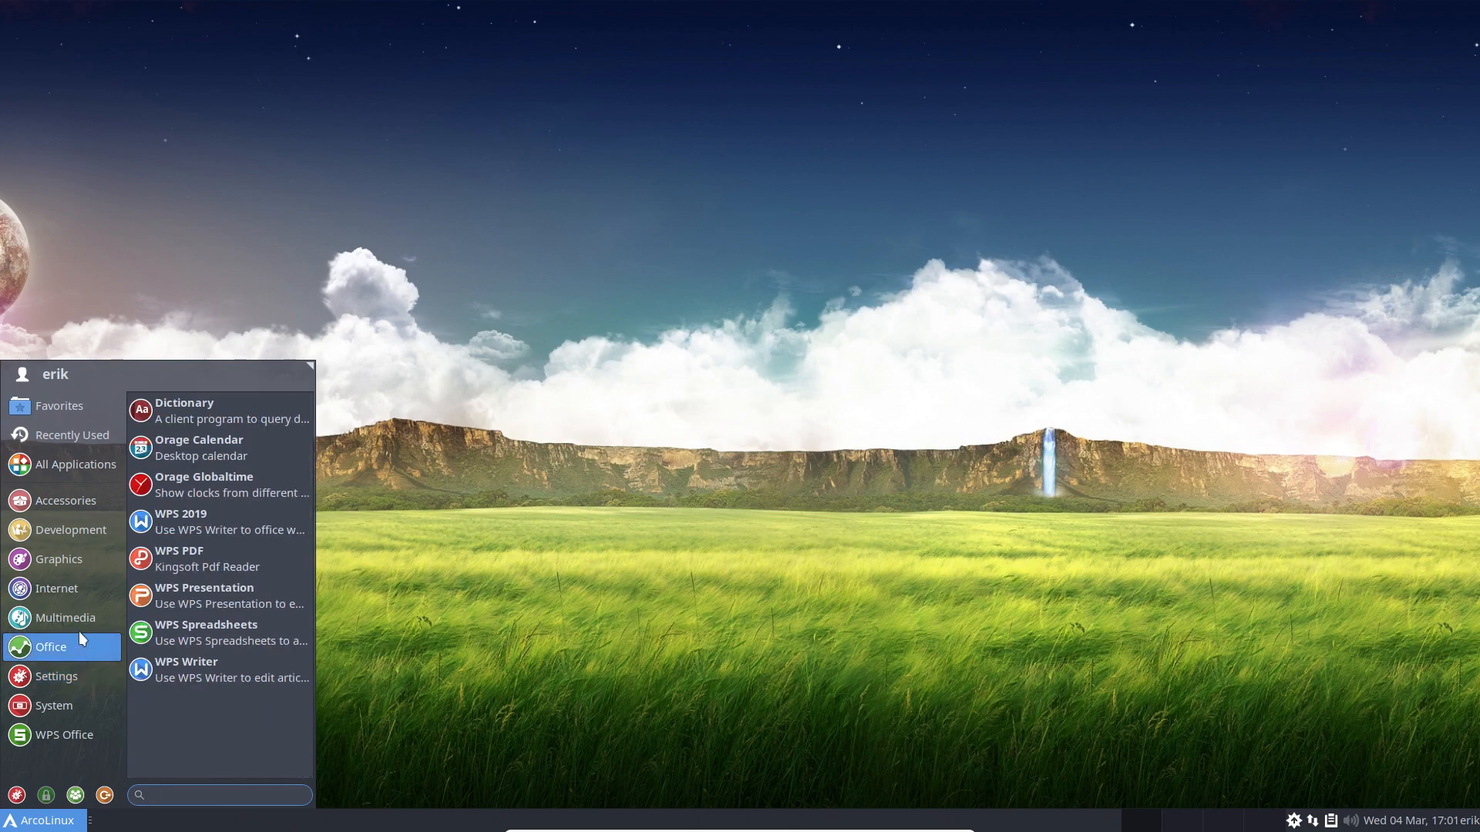
pyautogui.click(82, 615)
pyautogui.click(84, 585)
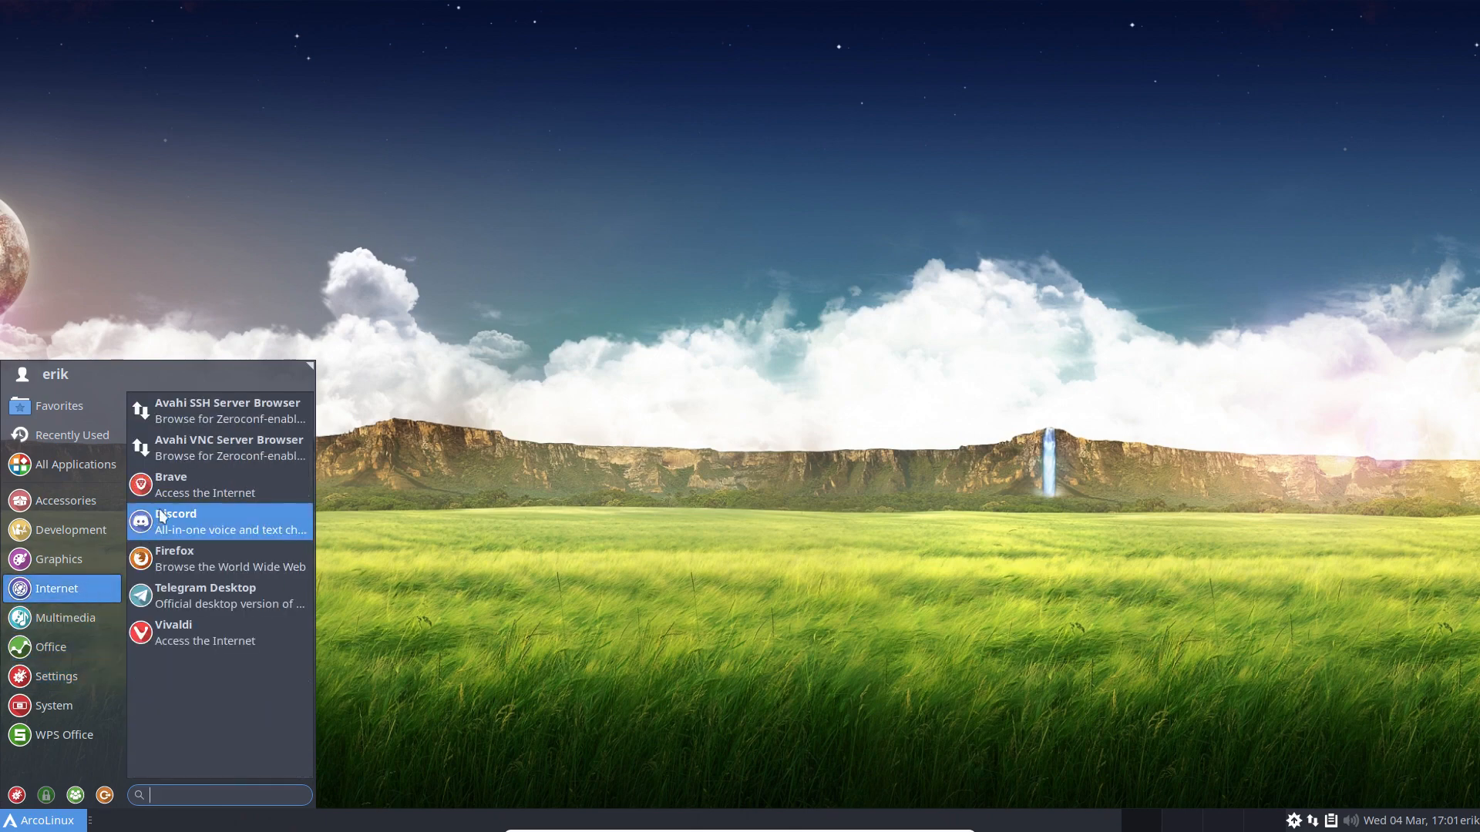
# Step: Return to the System category and launch Systemd Manager
pyautogui.click(73, 708)
pyautogui.click(71, 730)
pyautogui.click(71, 714)
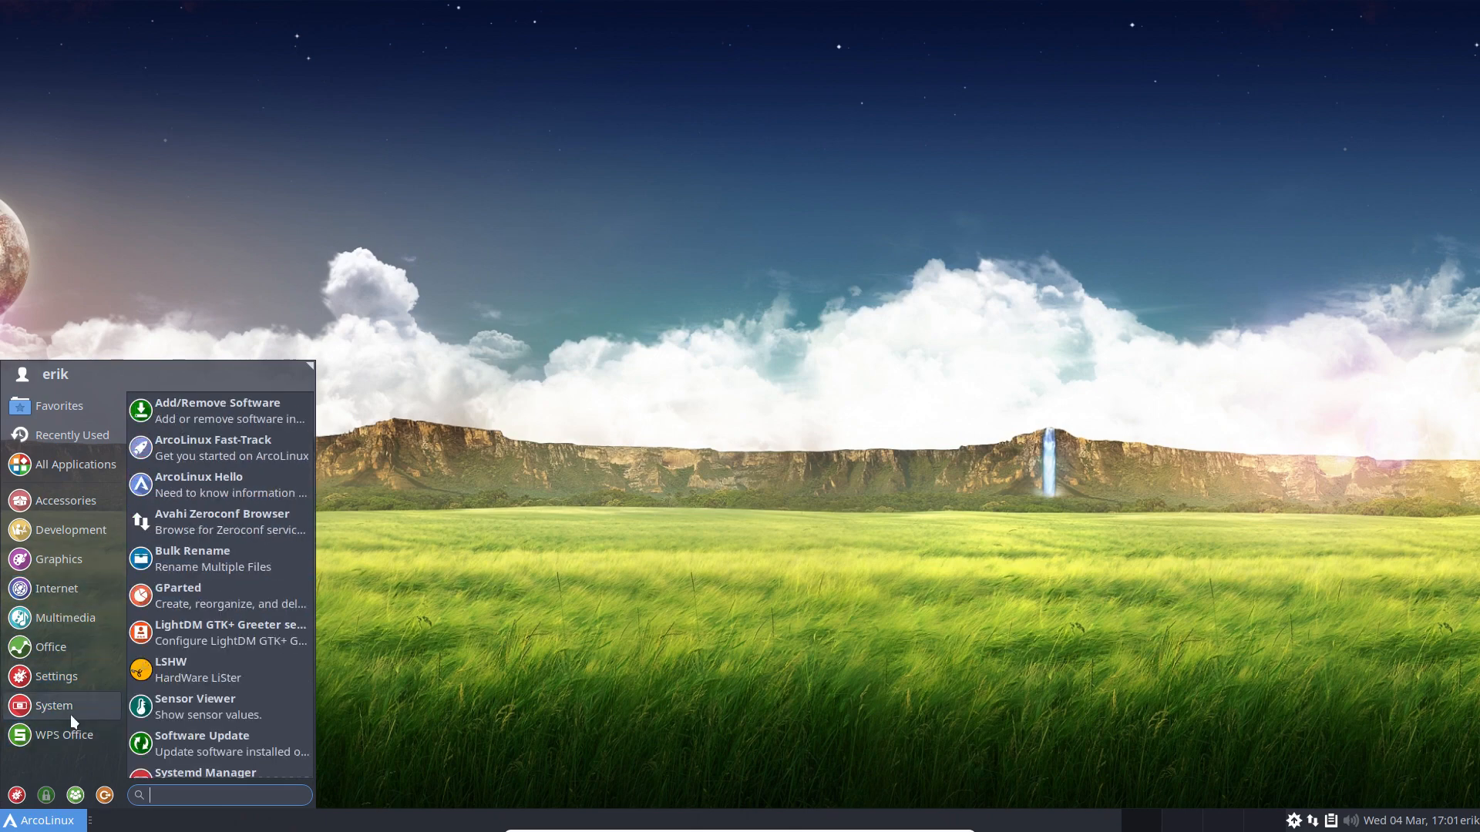
pyautogui.scroll(-5, 195, 716)
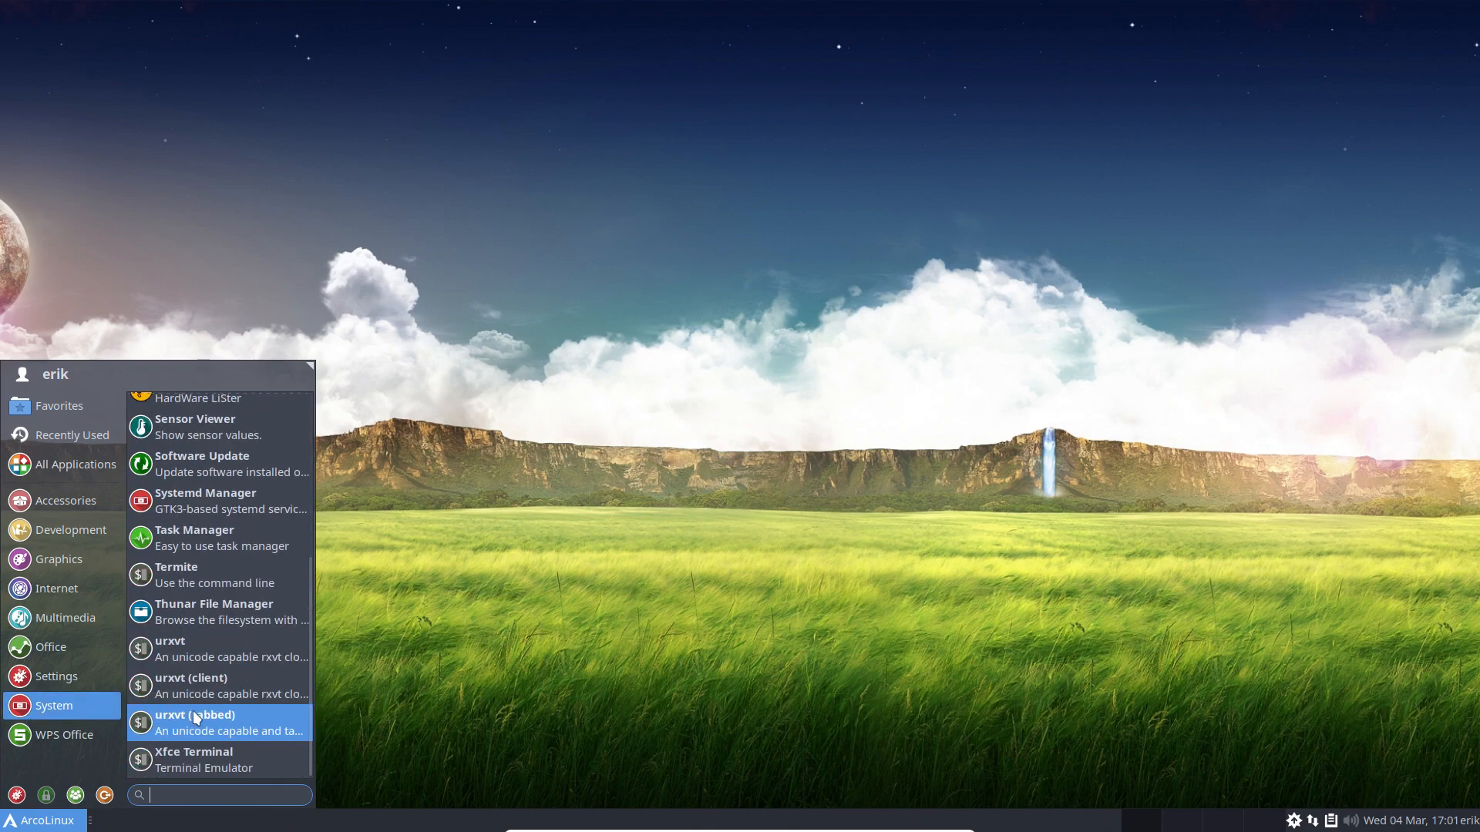
pyautogui.scroll(1, 231, 710)
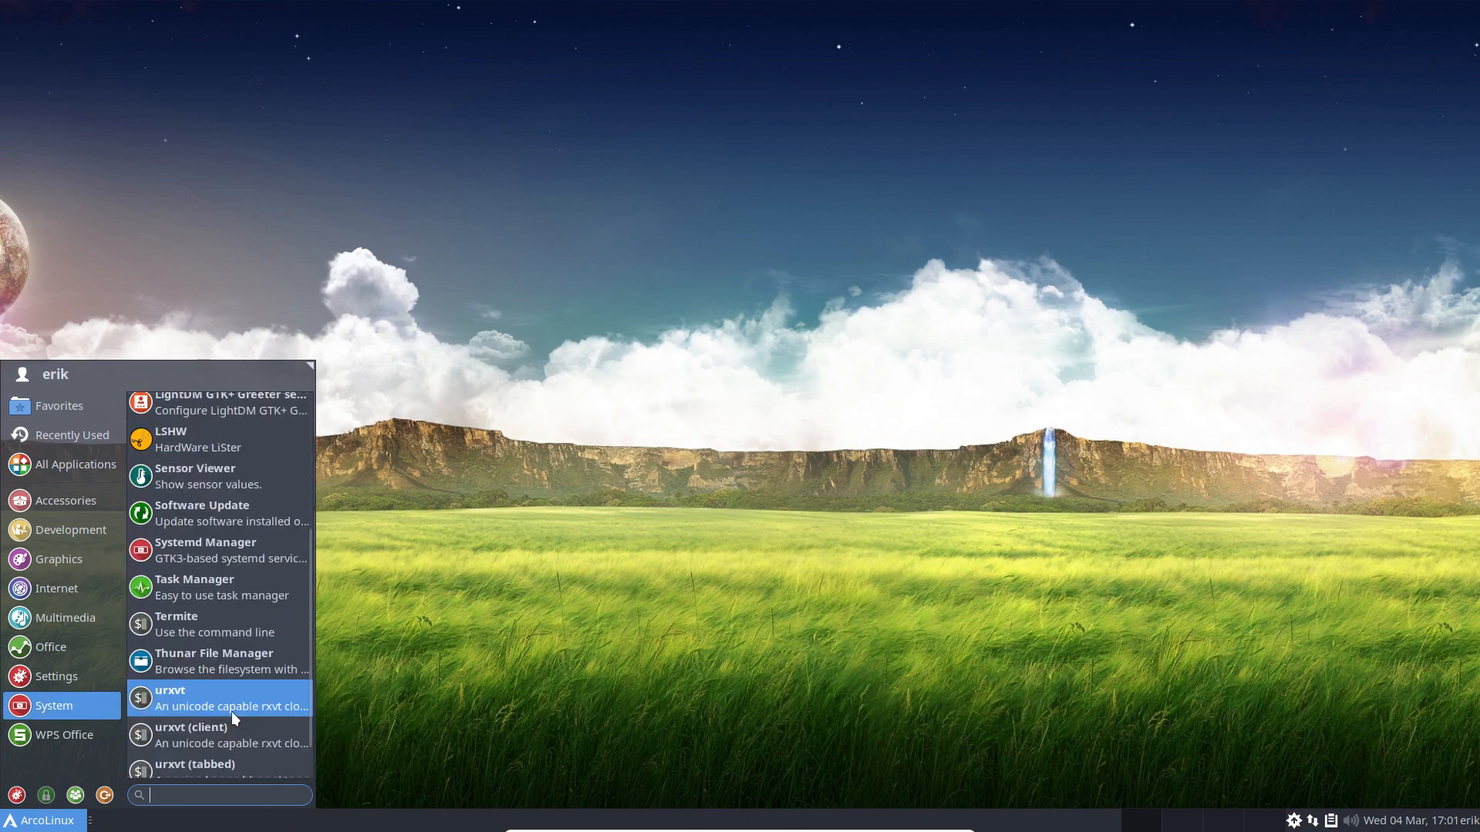
pyautogui.click(231, 557)
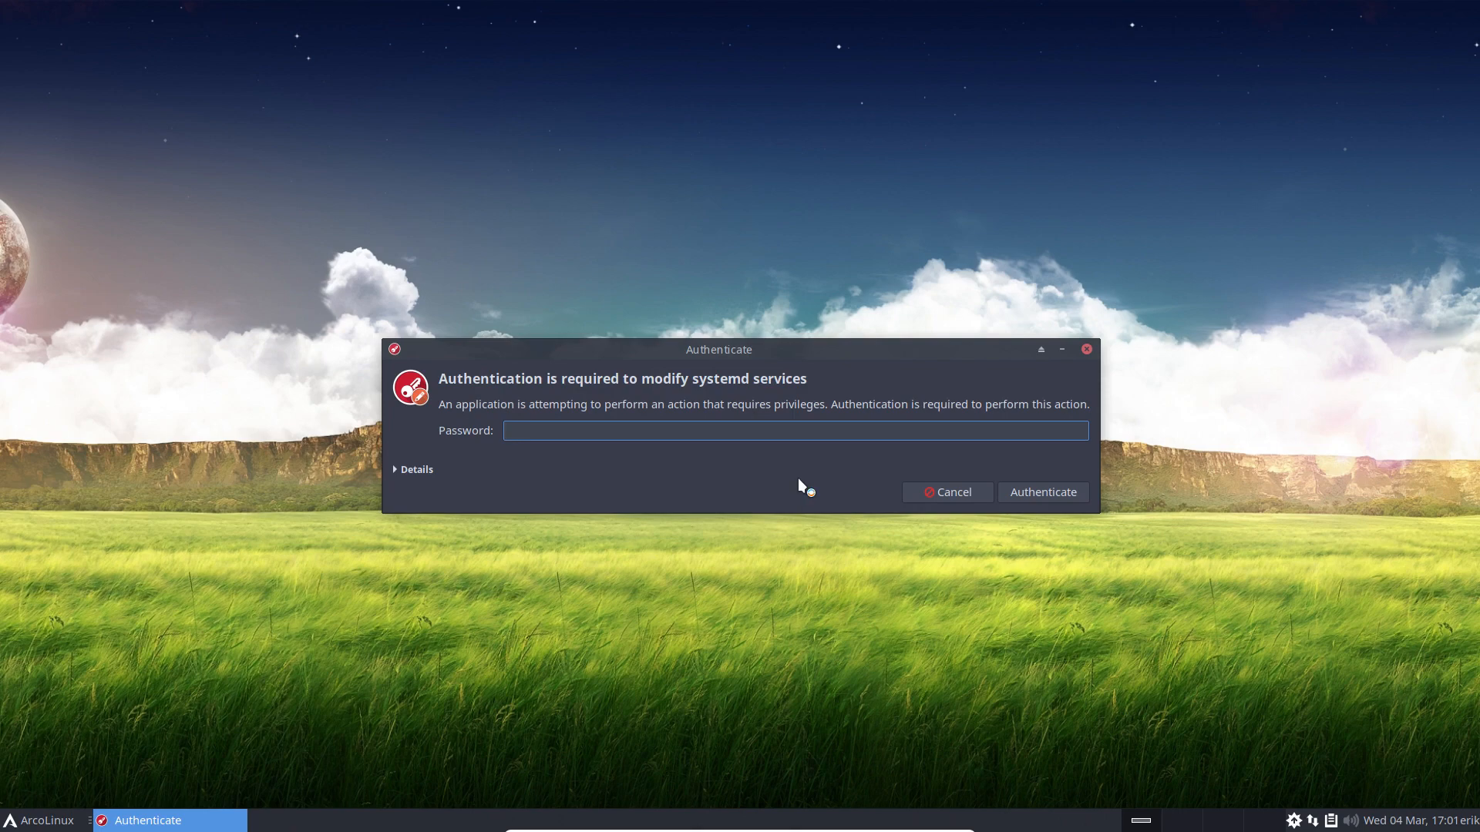
# Step: Authenticate, move the window up-right, and inspect the cronie service's details, log and dependencies
pyautogui.write('****')
pyautogui.press('Return')
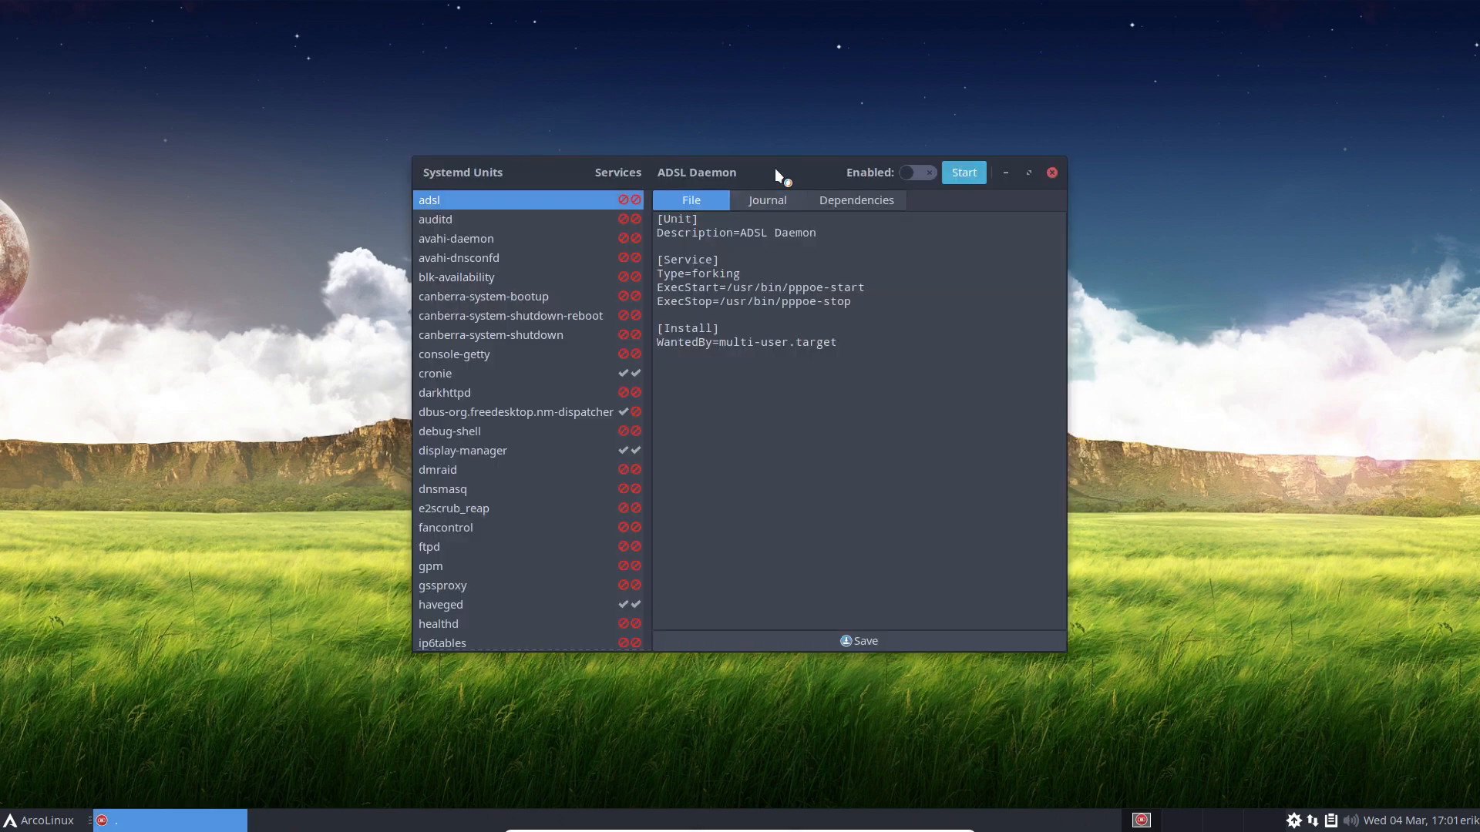
pyautogui.moveTo(774, 168); pyautogui.dragTo(1024, 90)
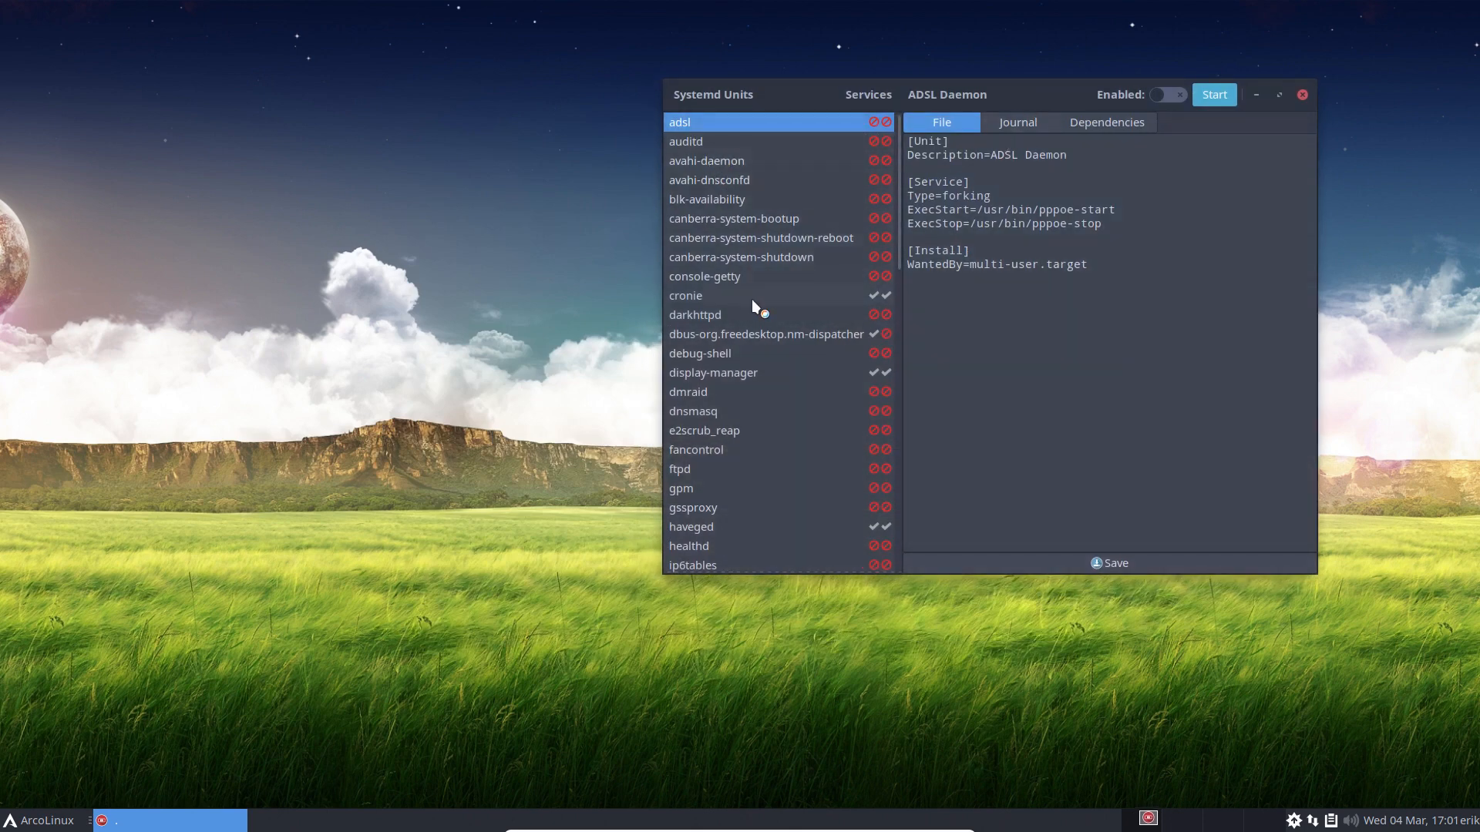
pyautogui.click(801, 297)
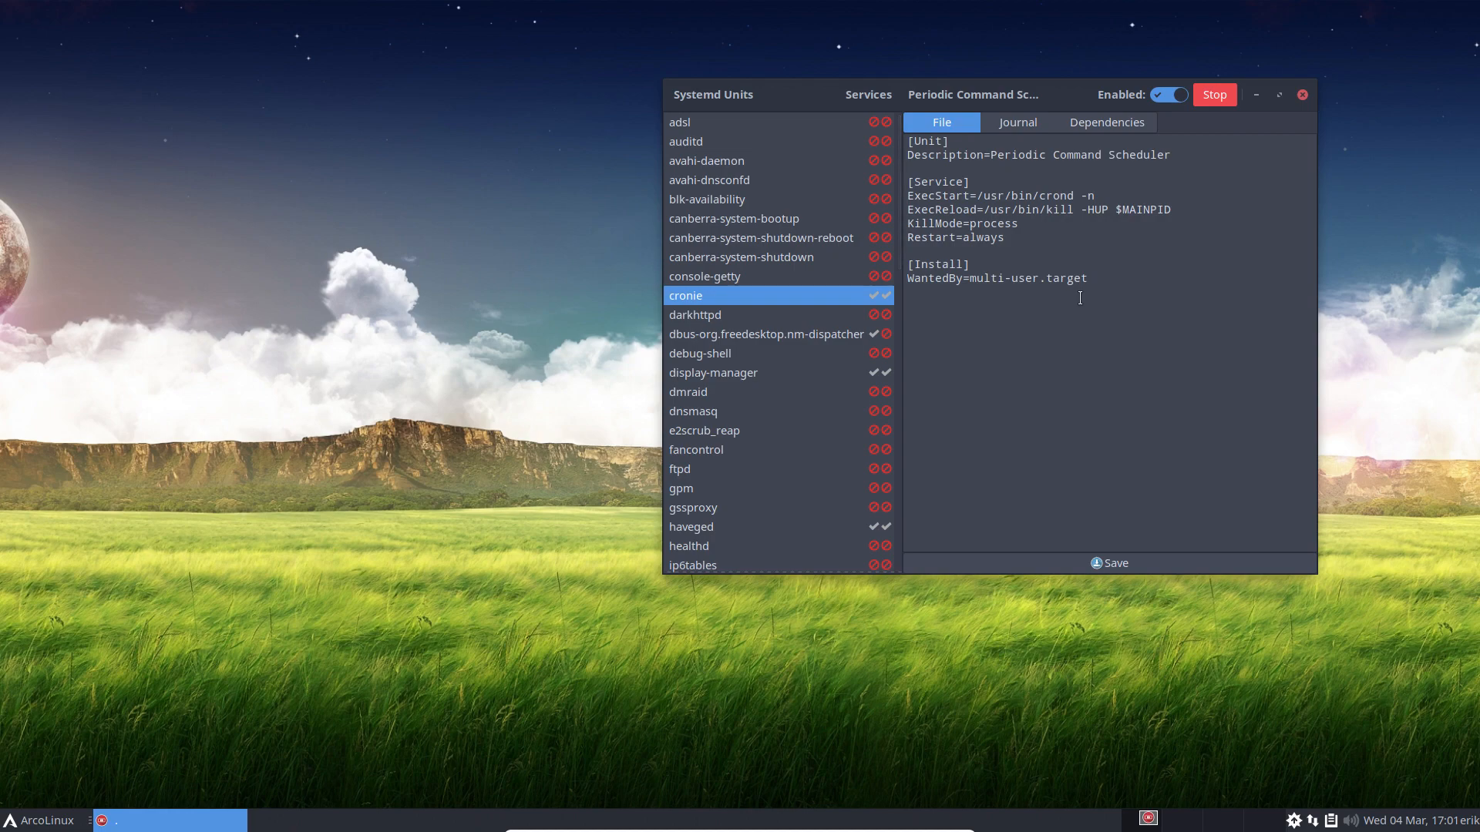
pyautogui.click(1010, 126)
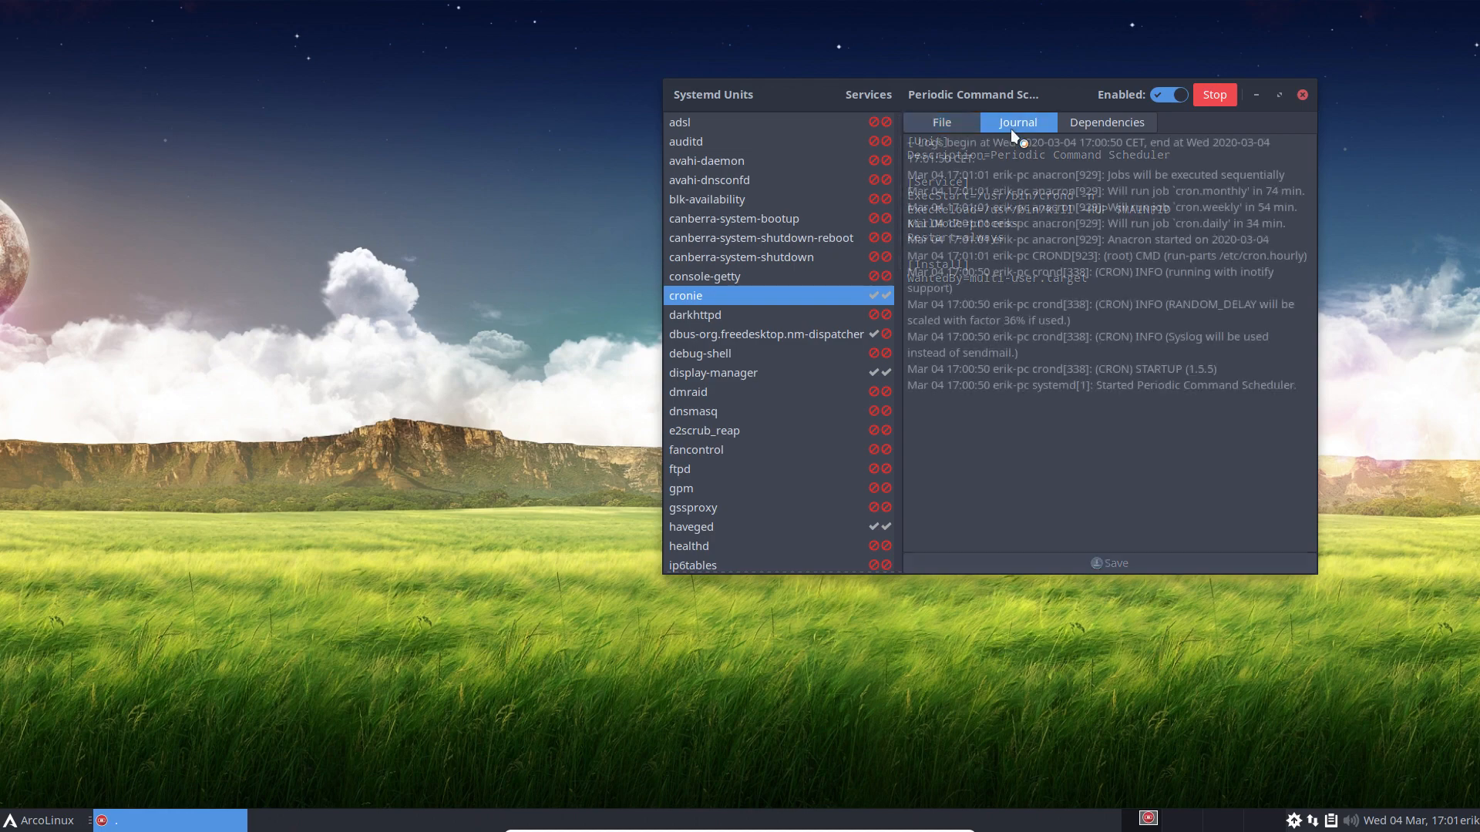
pyautogui.click(1102, 125)
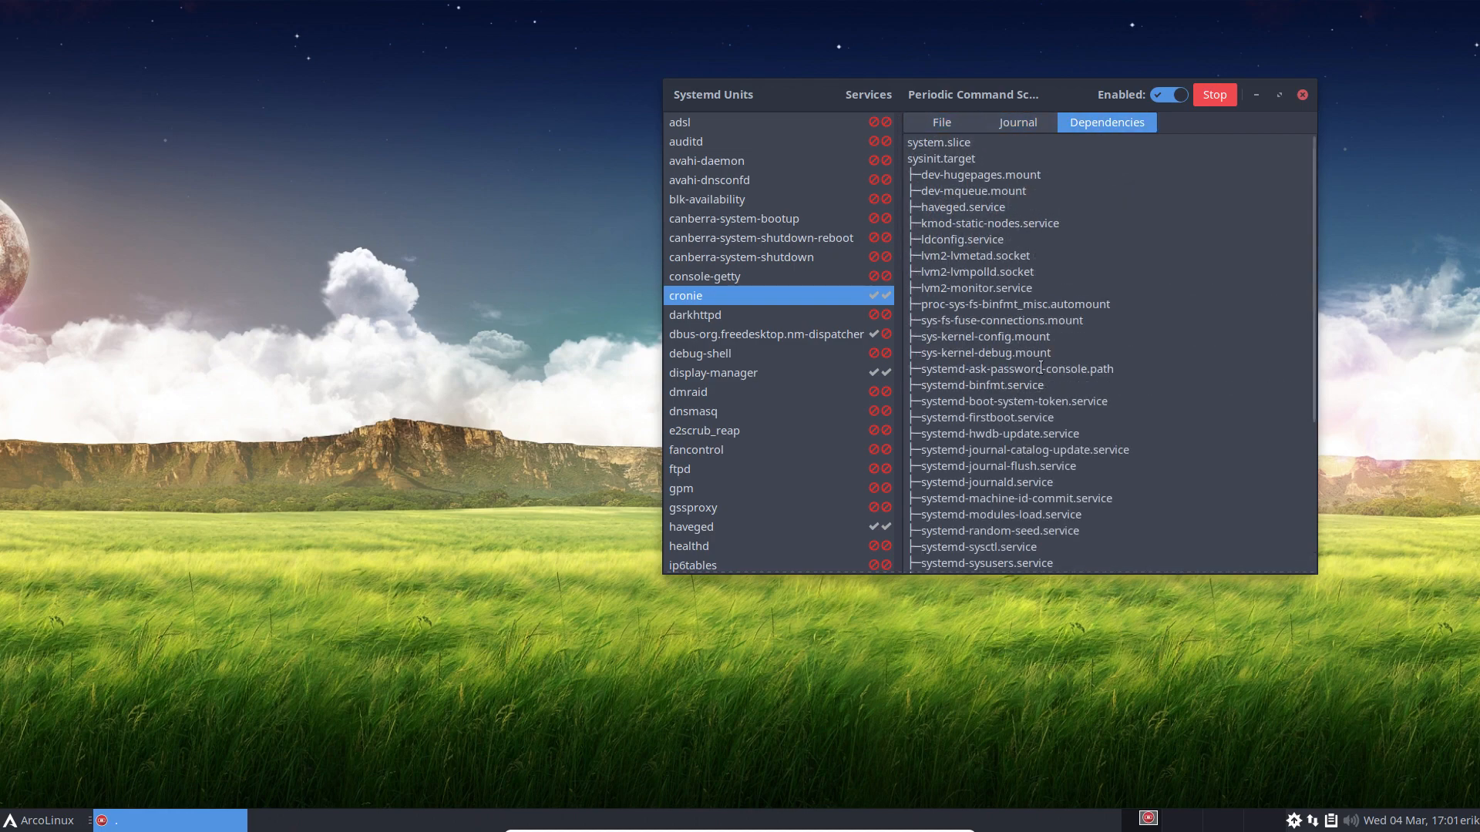
# Step: Inspect the debug-shell, dmraid and display-manager service details, then close Systemd Manager
pyautogui.scroll(-5, 1041, 370)
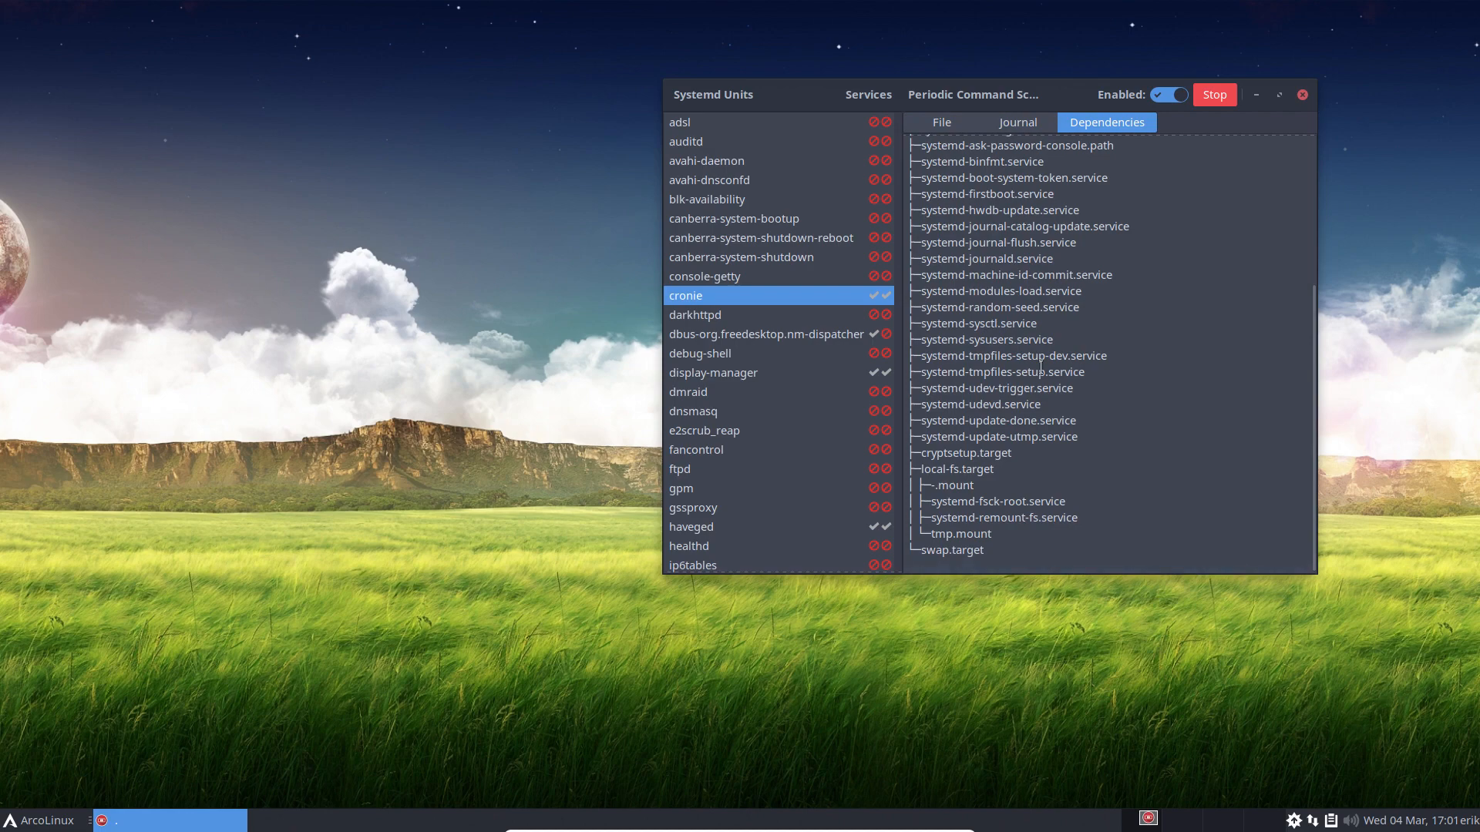
pyautogui.click(732, 354)
pyautogui.click(778, 387)
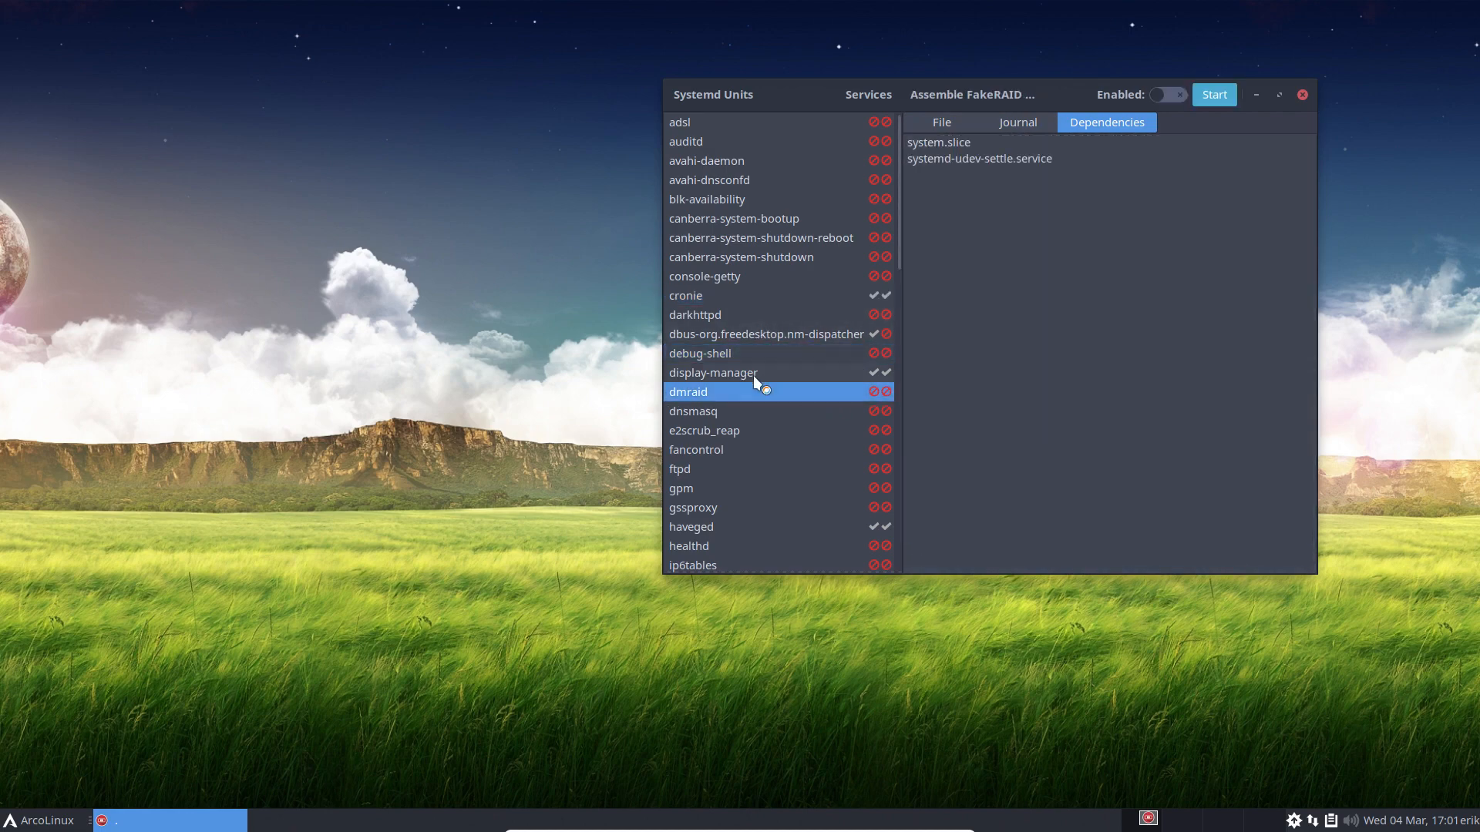
pyautogui.click(748, 374)
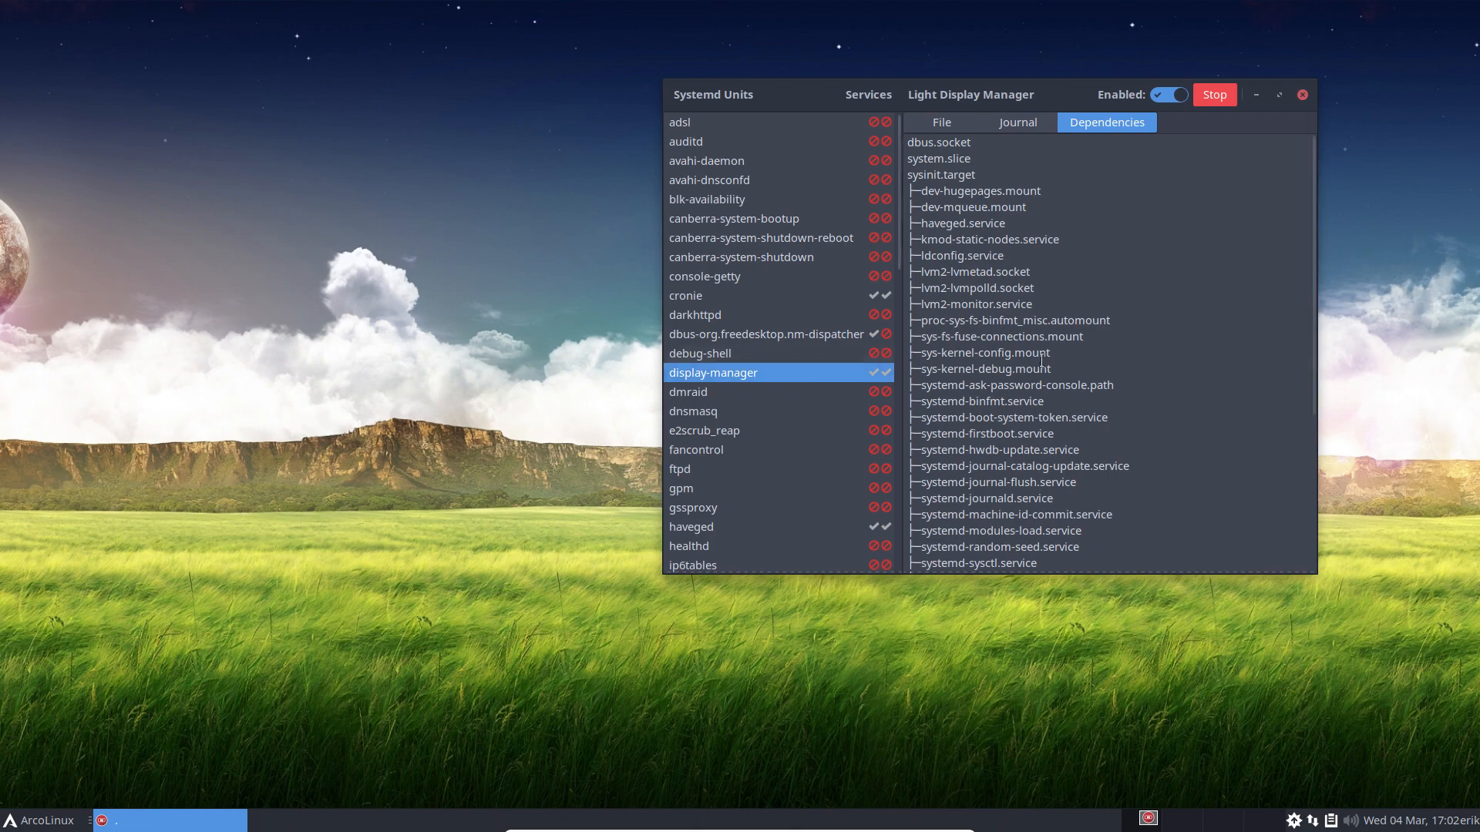
pyautogui.scroll(-5, 1041, 361)
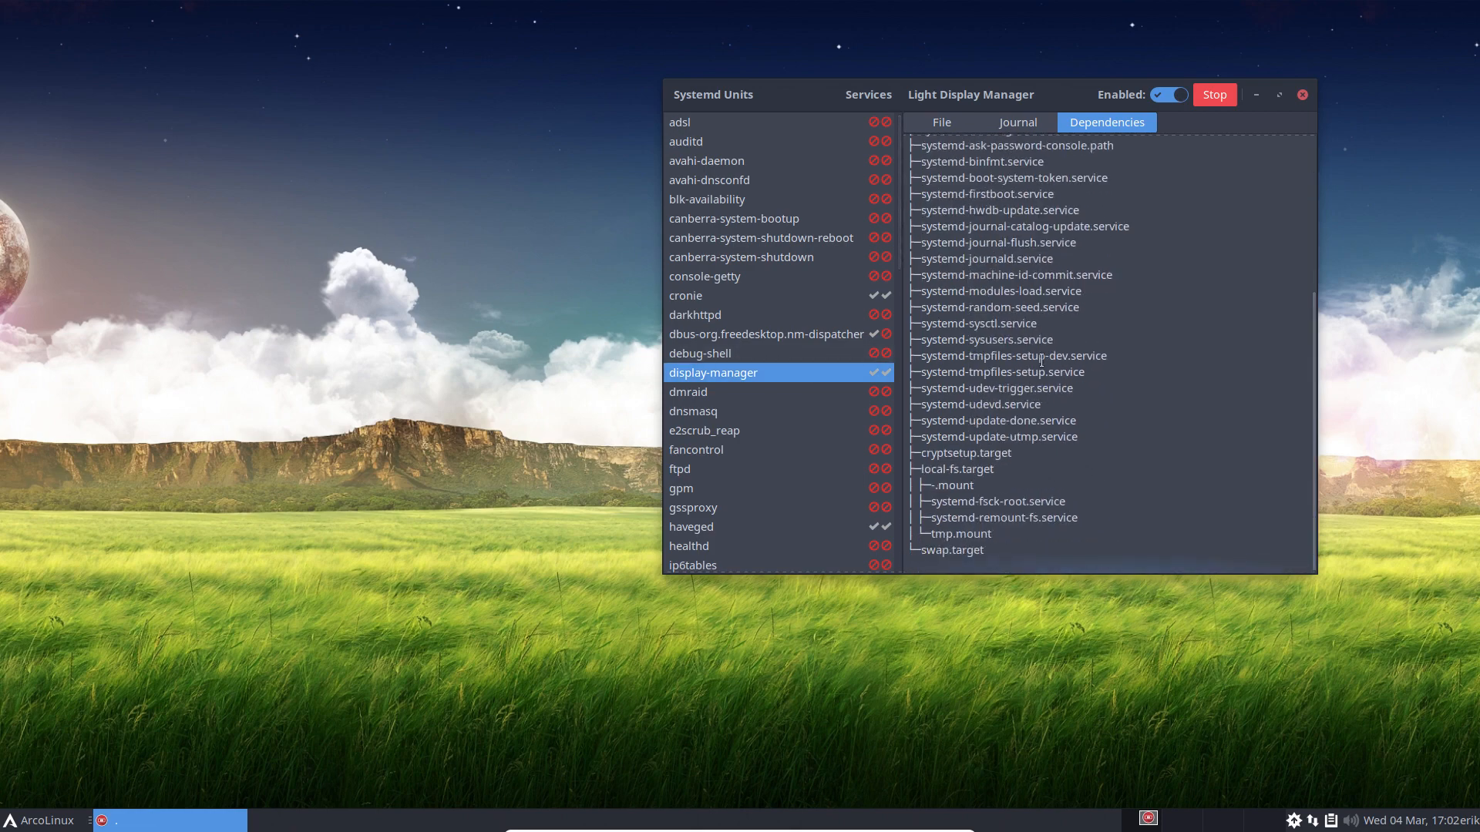
pyautogui.scroll(5, 1041, 361)
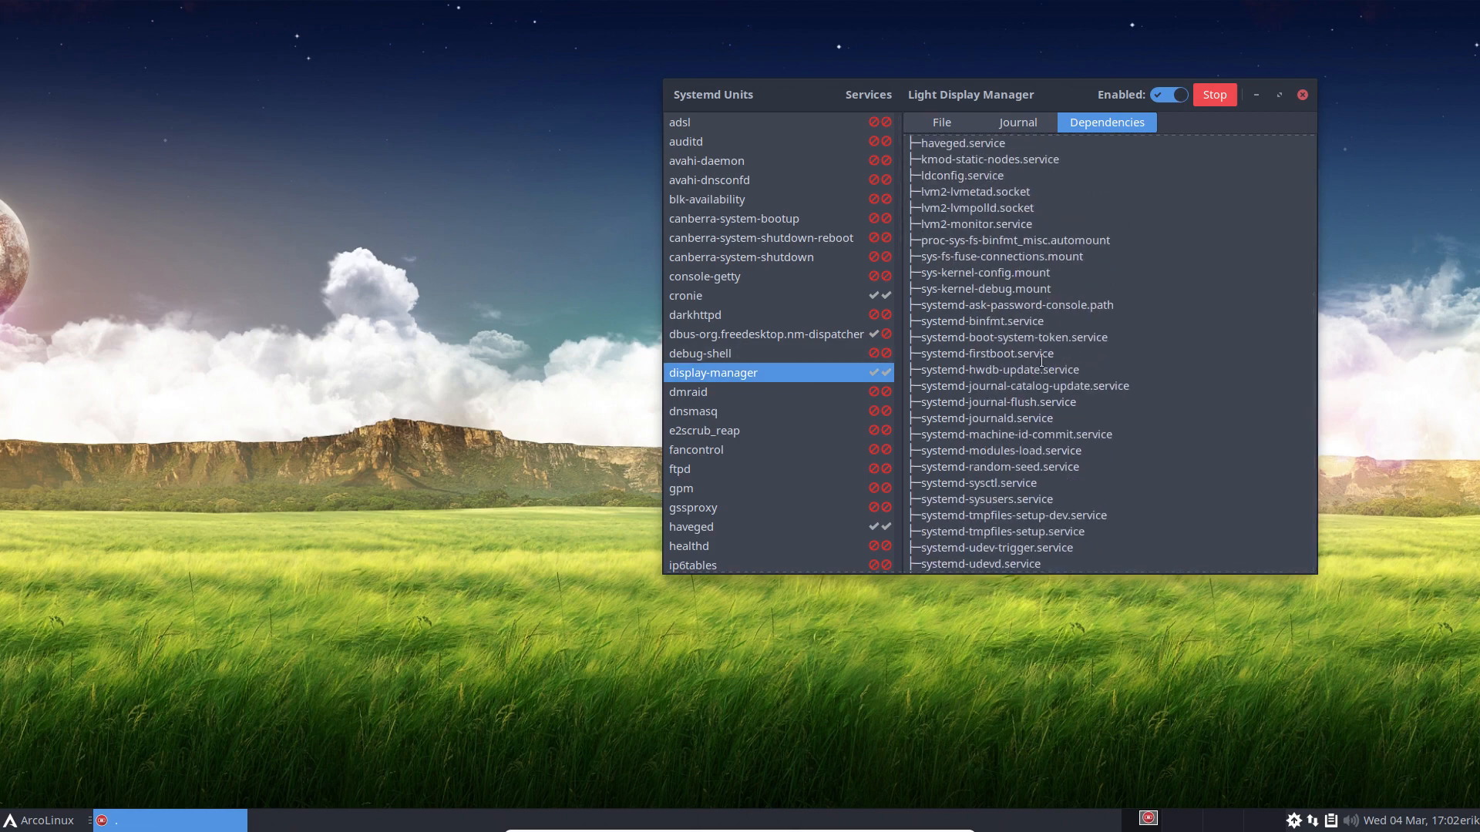
pyautogui.scroll(-10, 715, 515)
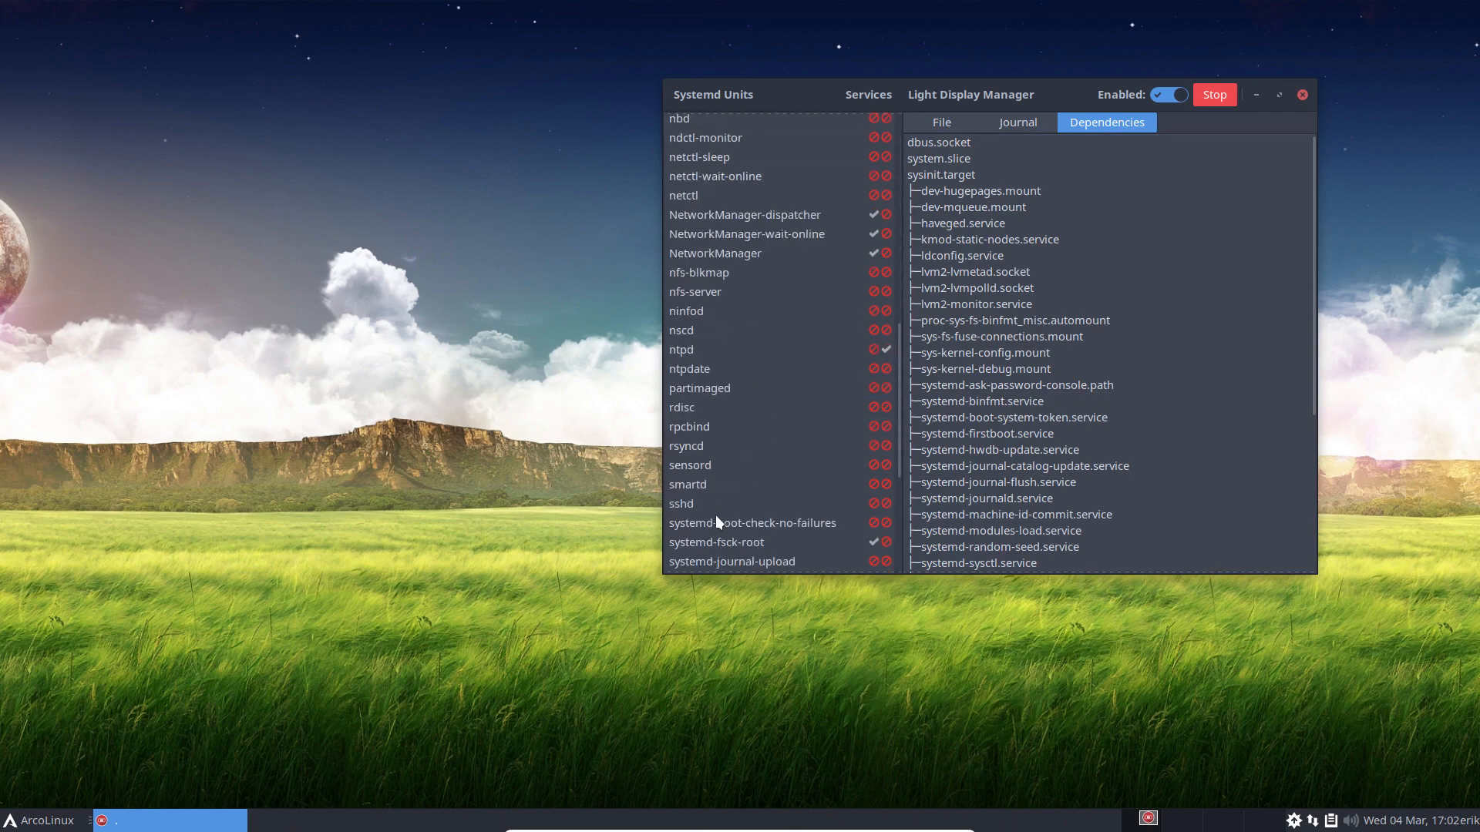
pyautogui.click(1302, 94)
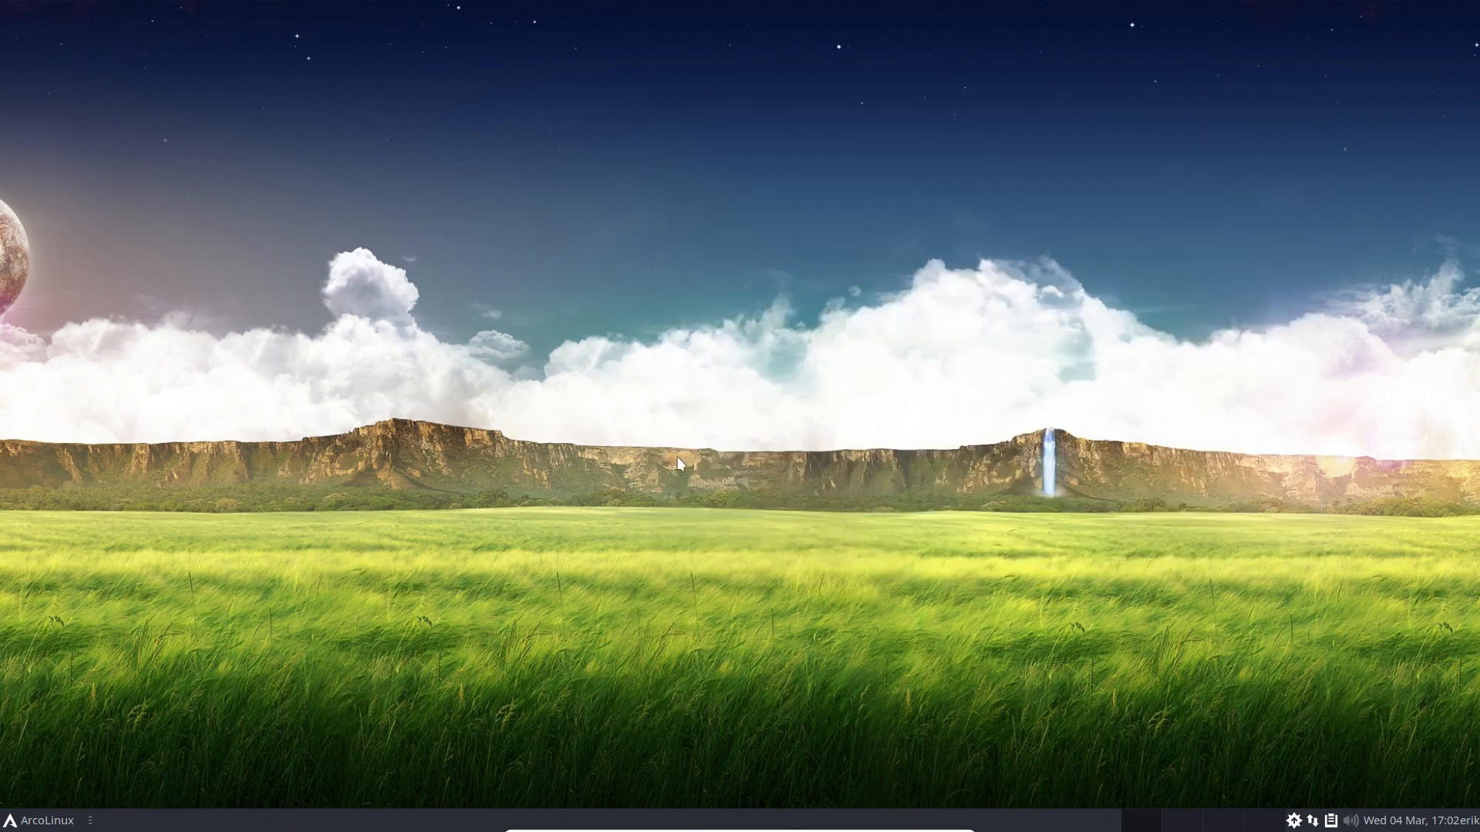
# Step: Browse the Internet applications in the Whisker Menu, close it, and reopen it on Favorites
pyautogui.click(42, 820)
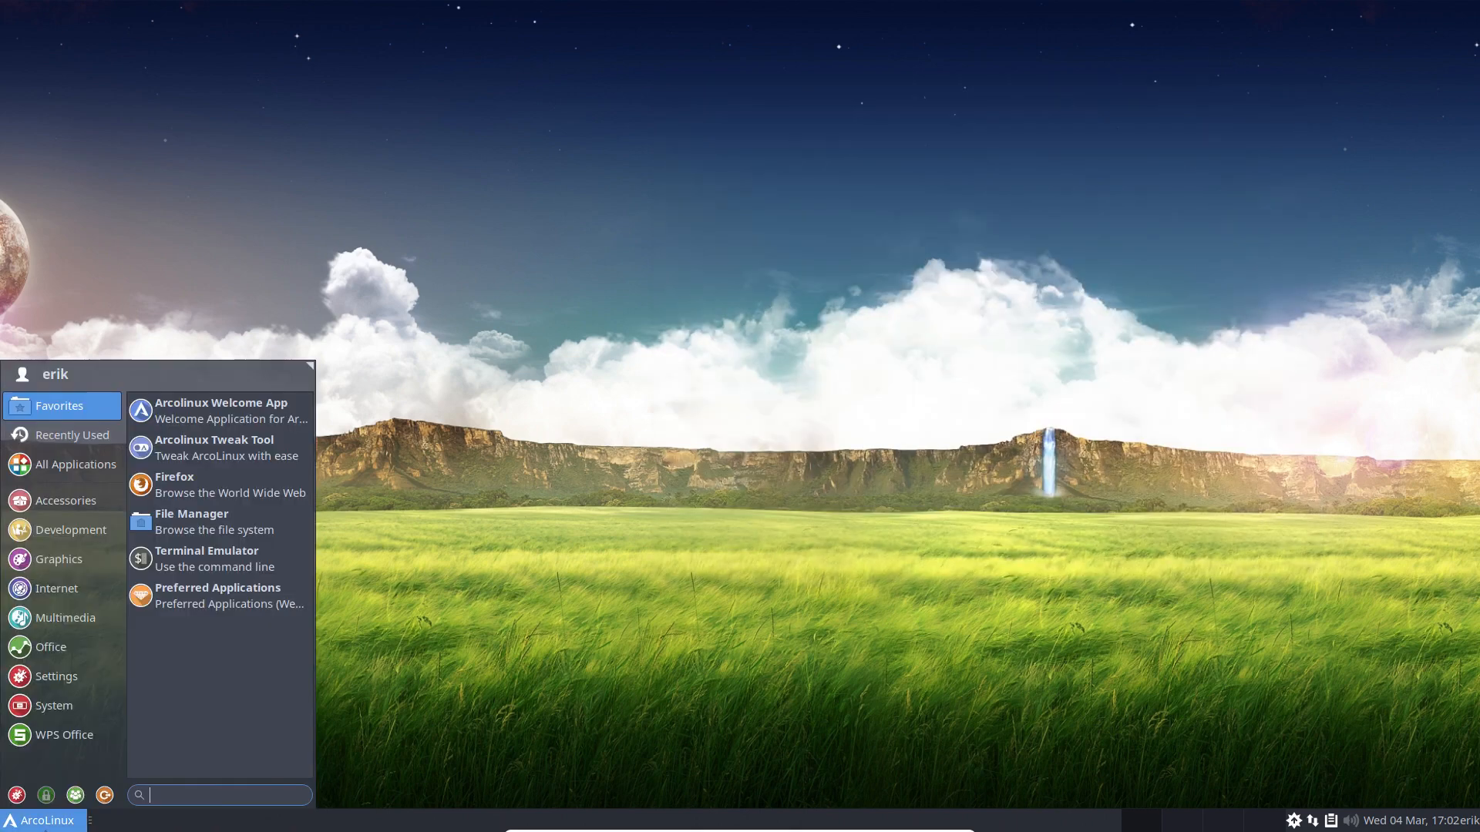
pyautogui.click(57, 588)
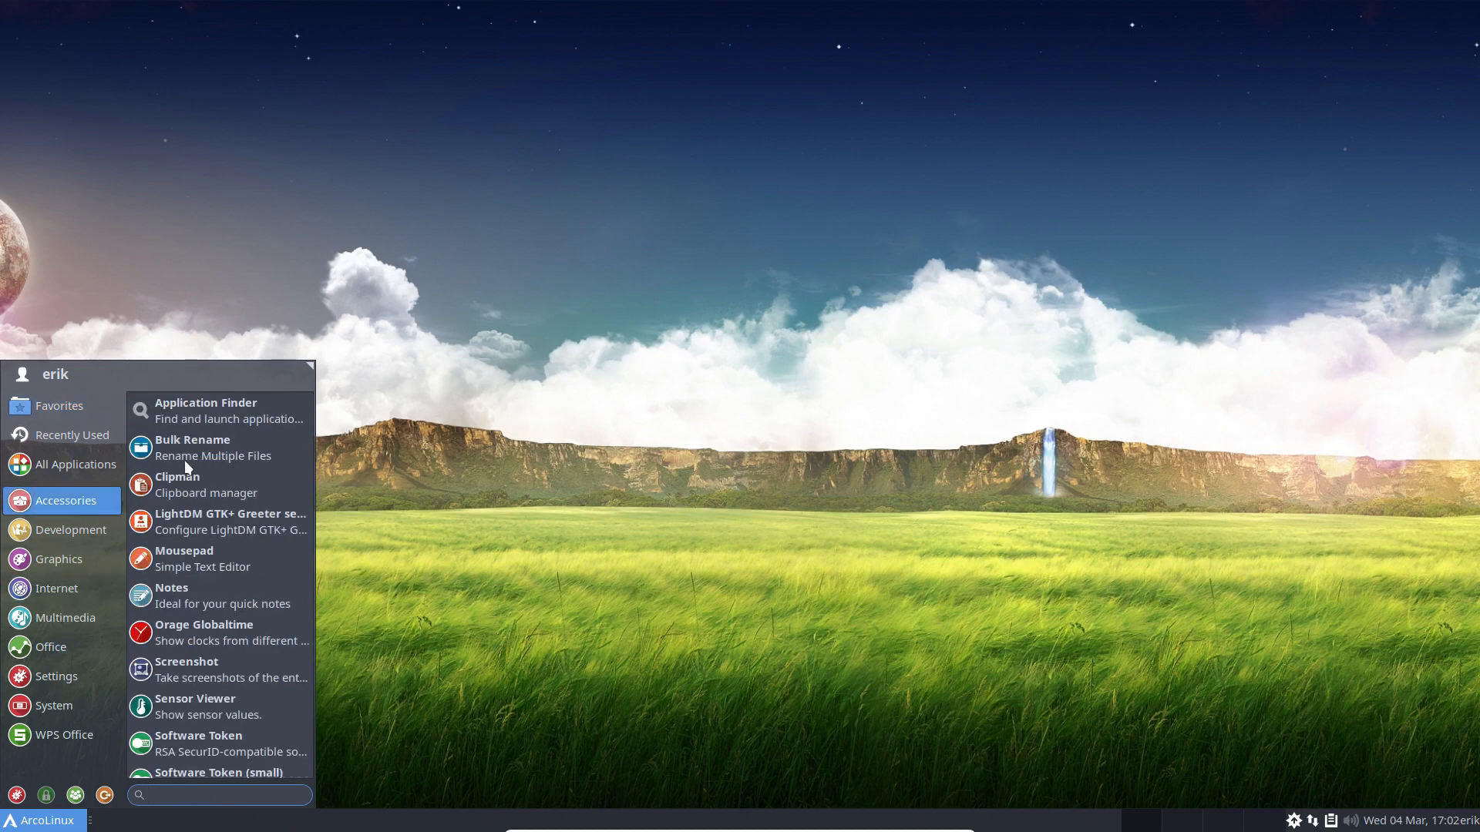
pyautogui.moveTo(66, 604)
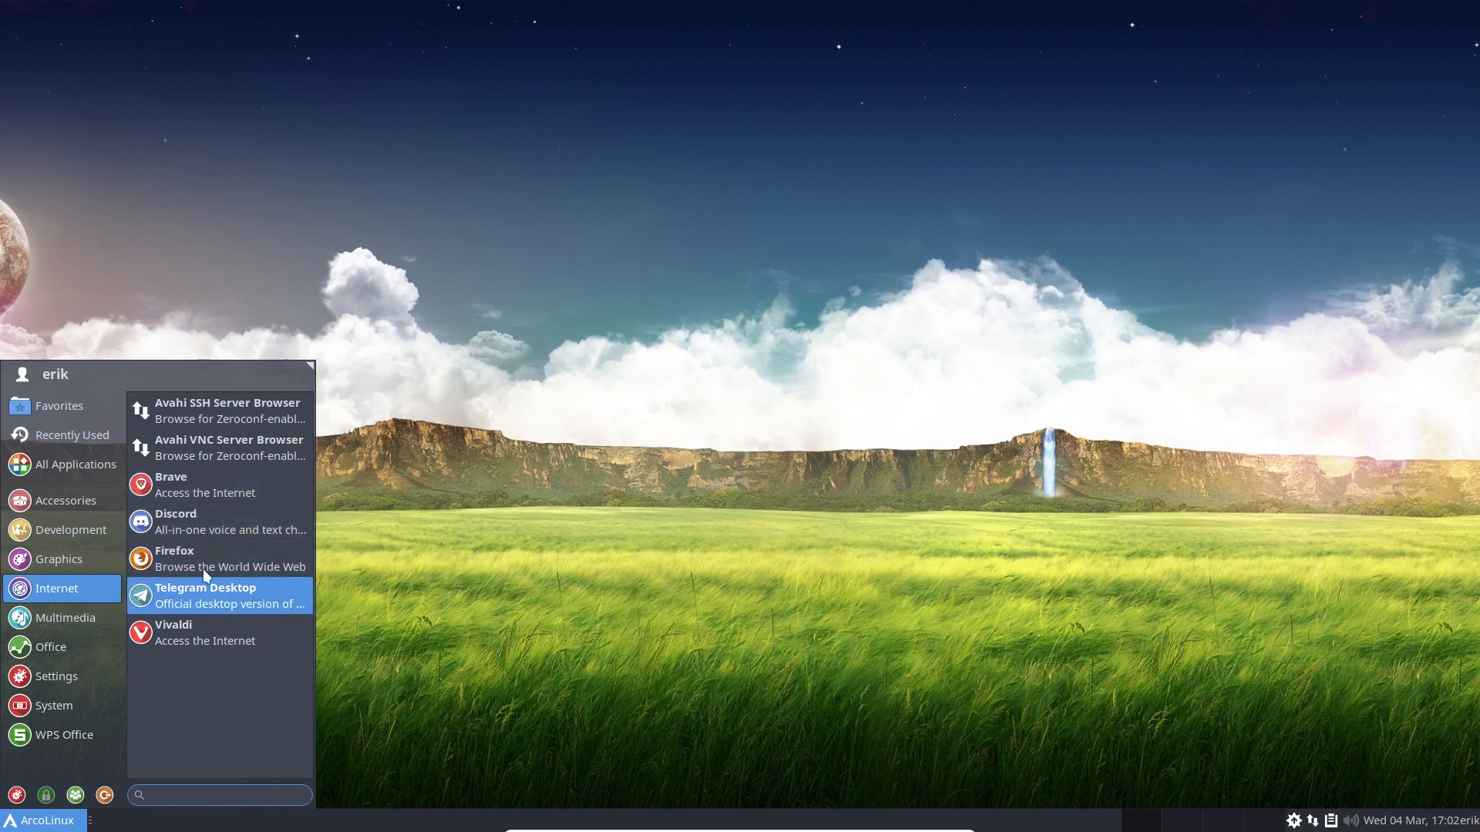
pyautogui.click(384, 531)
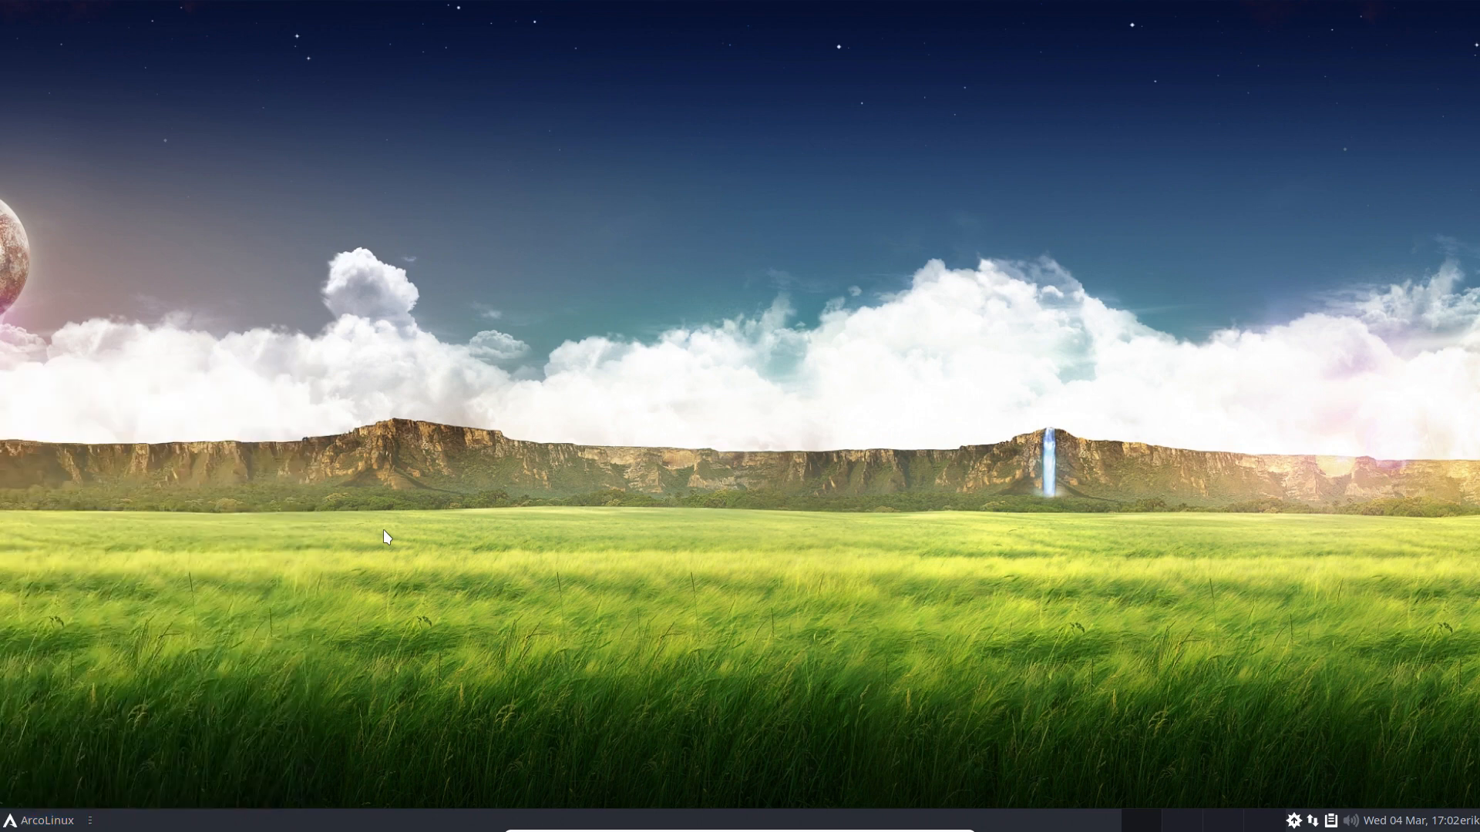
pyautogui.click(47, 820)
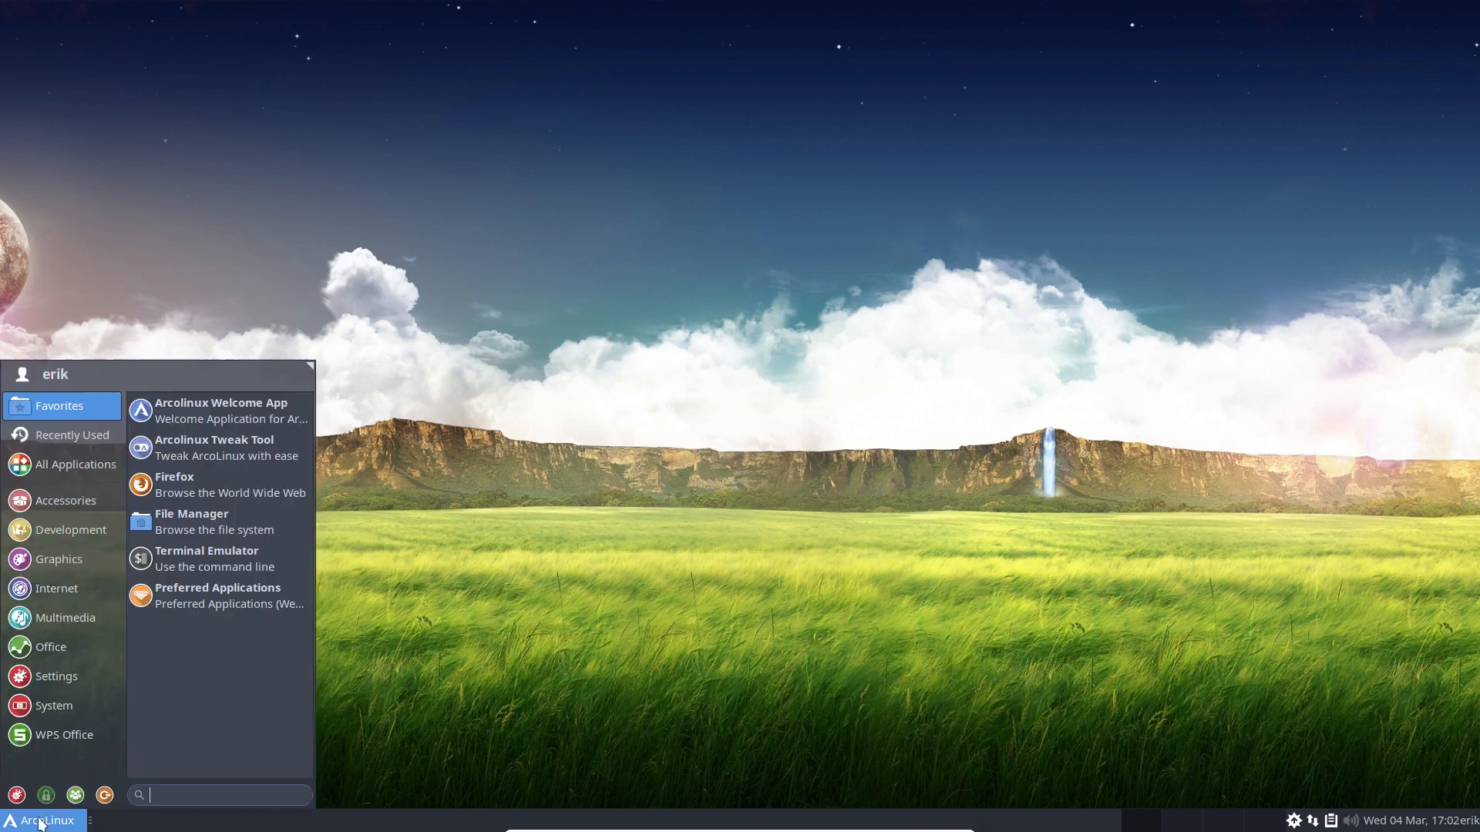
# Step: Log out of Xfce and select the awesome session on the LightDM login screen
pyautogui.click(104, 795)
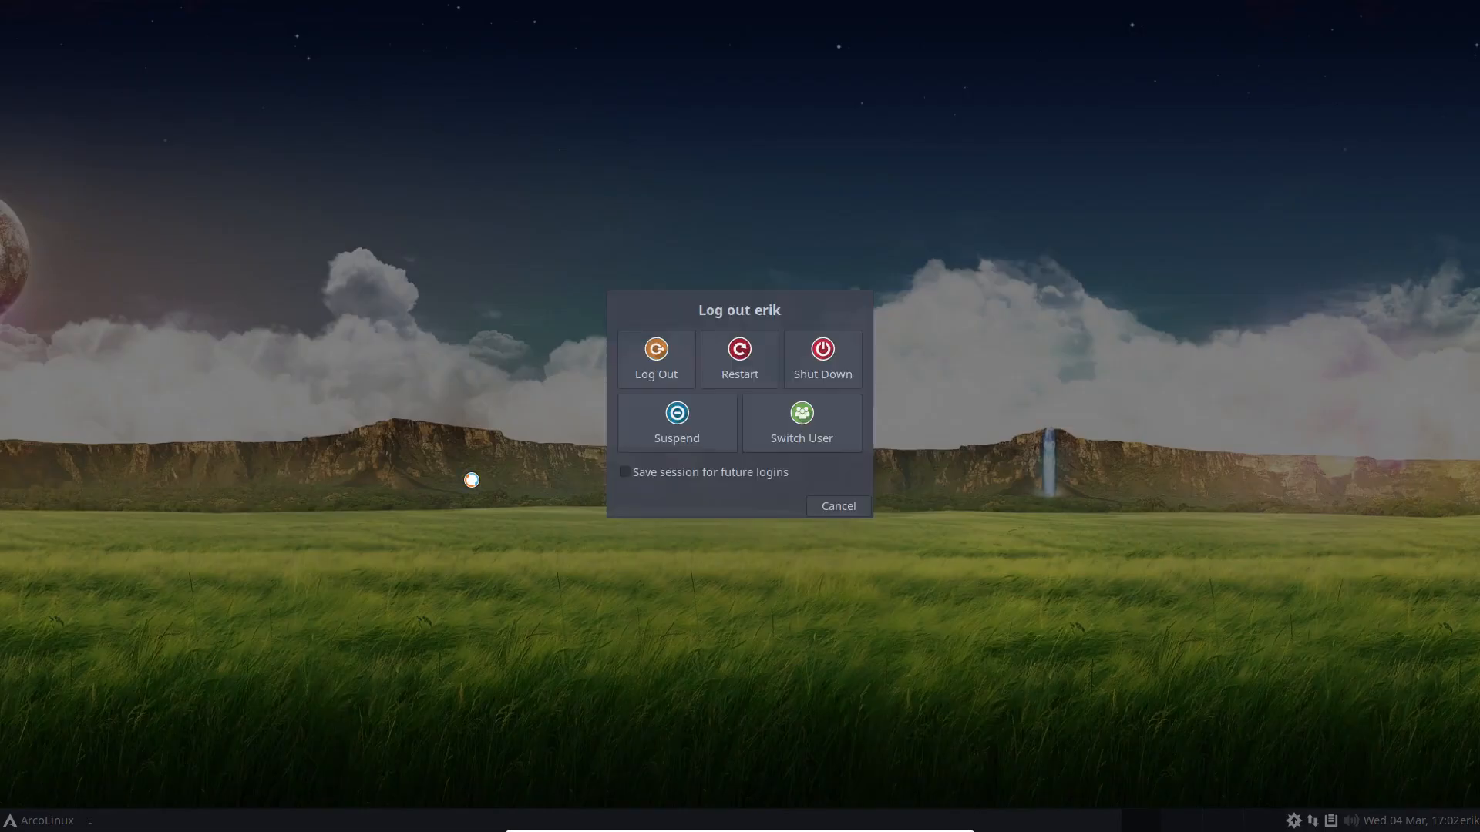
pyautogui.click(656, 364)
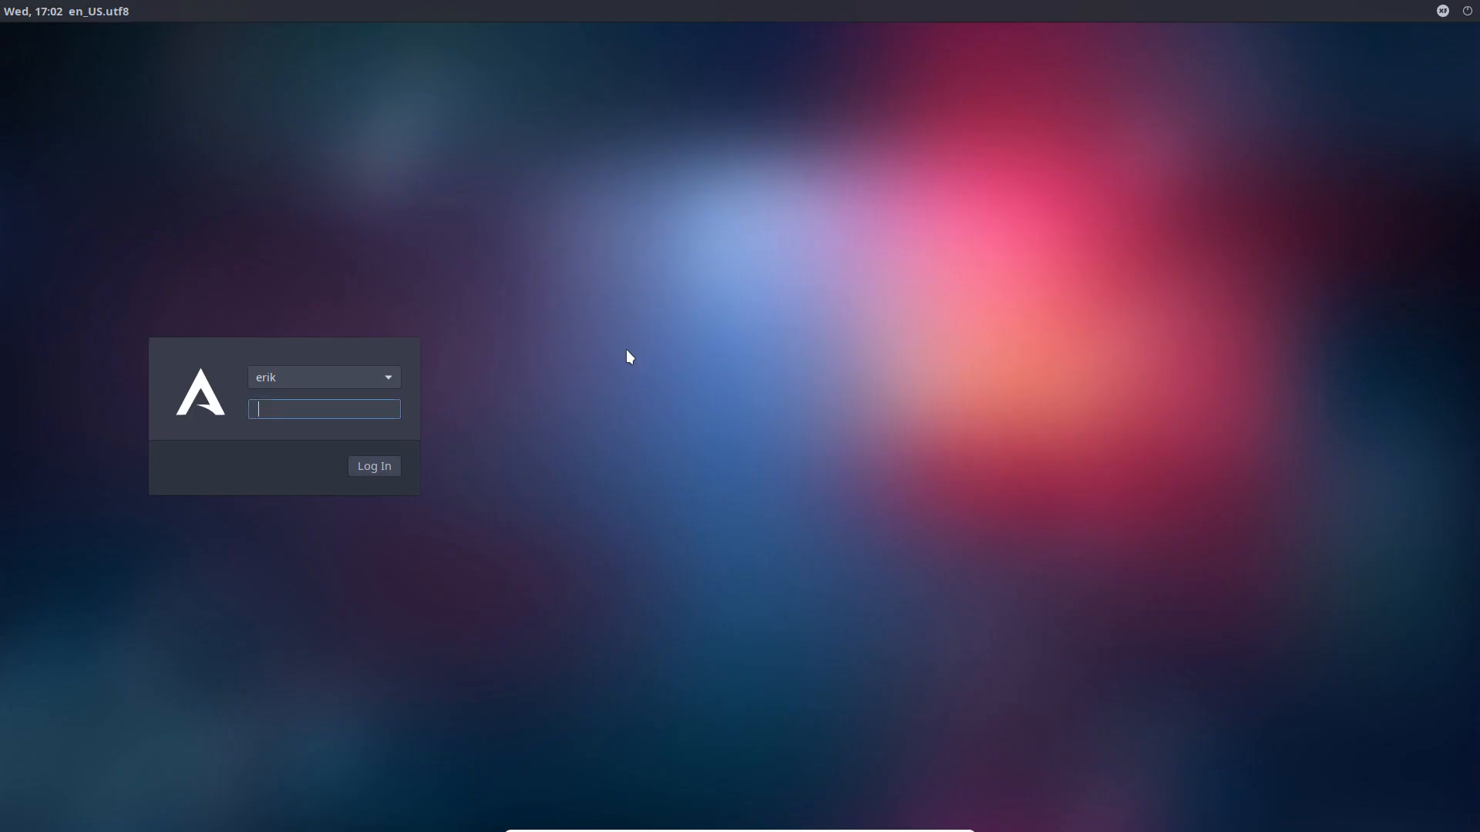
pyautogui.click(1441, 11)
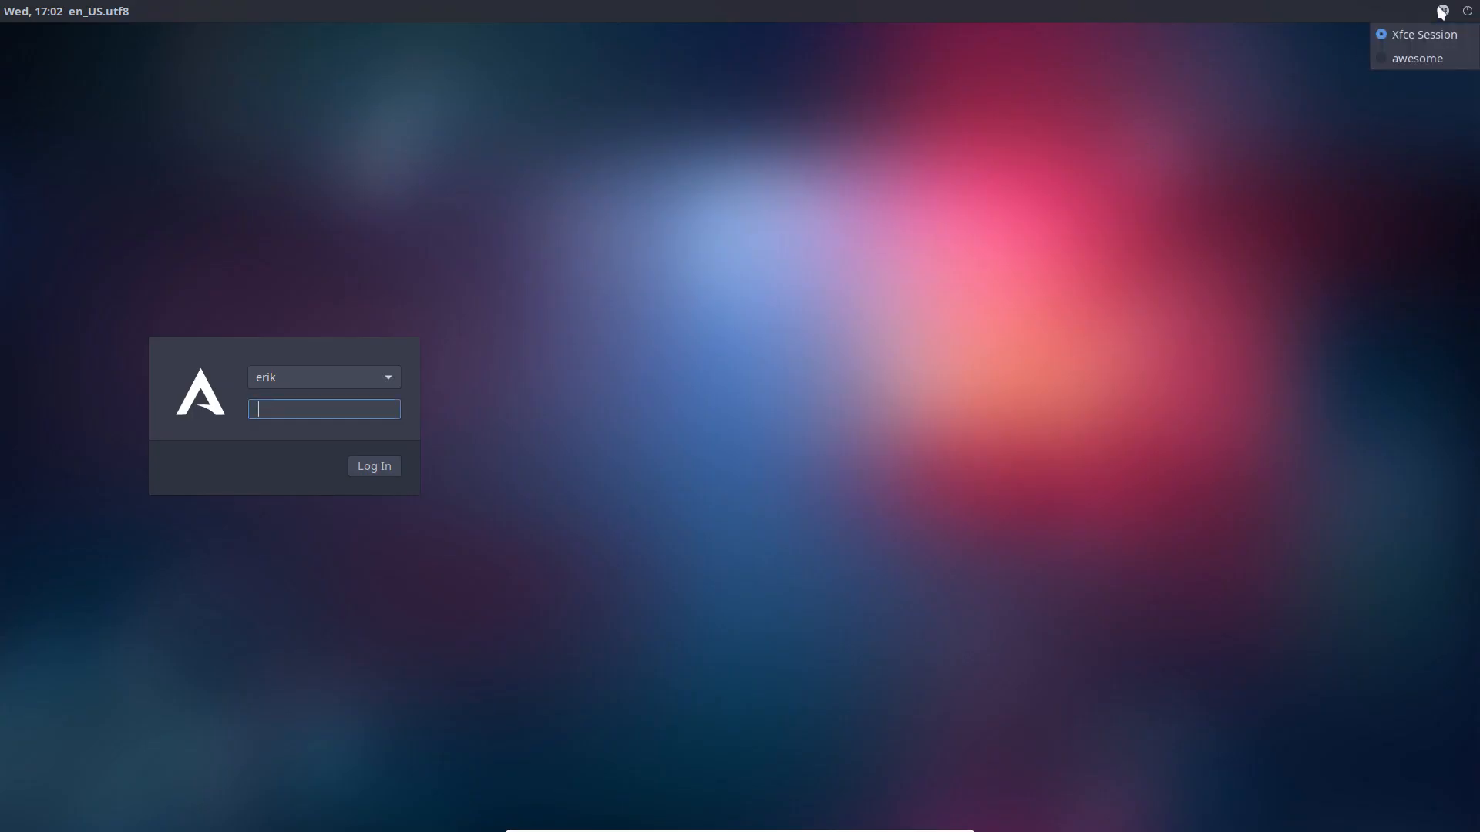
pyautogui.click(1424, 59)
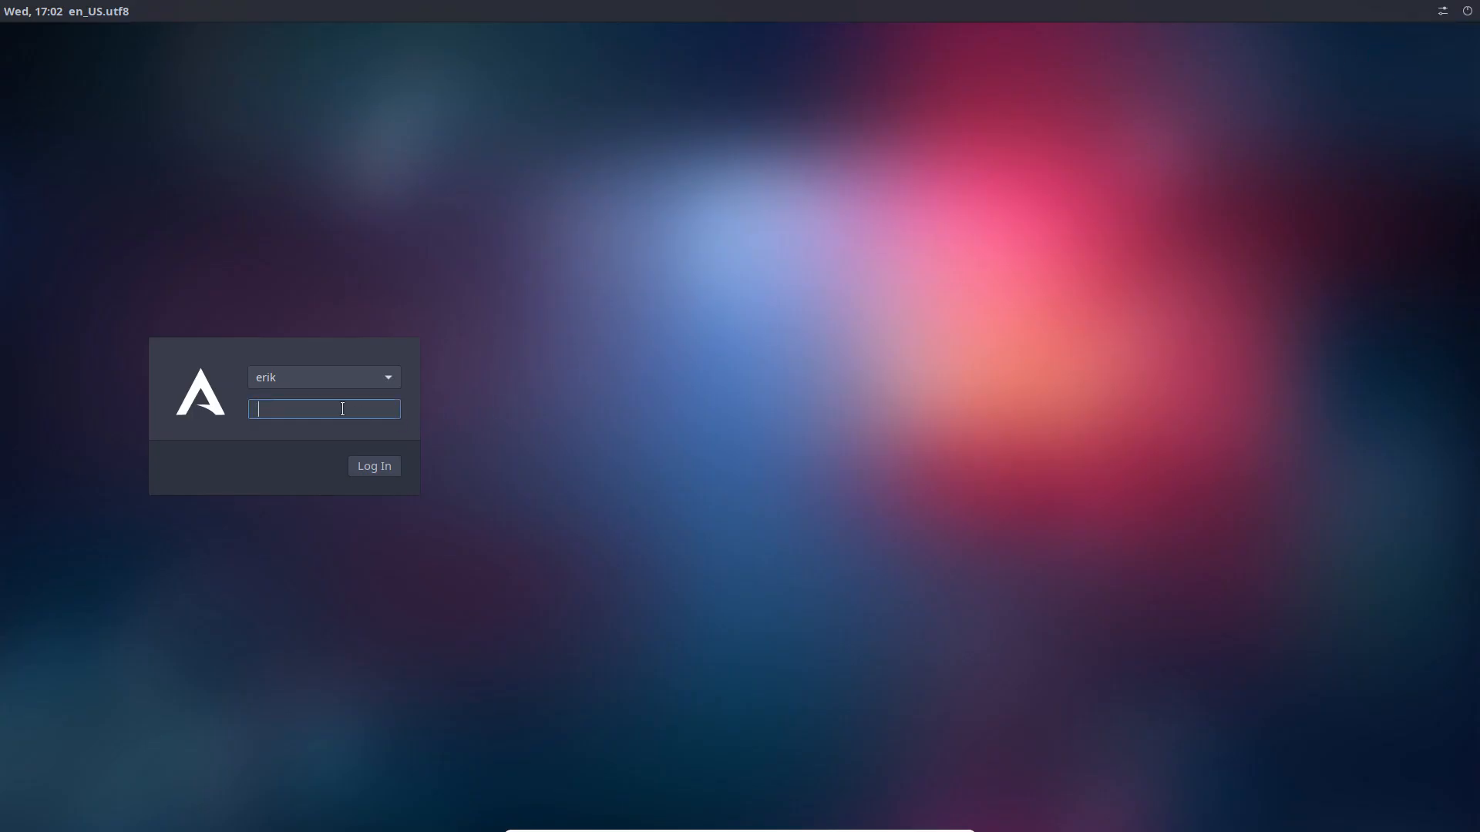
# Step: Log in with the password and close the ArcoLinux Welcome window using Super+Q
pyautogui.write('****')
pyautogui.press('Return')
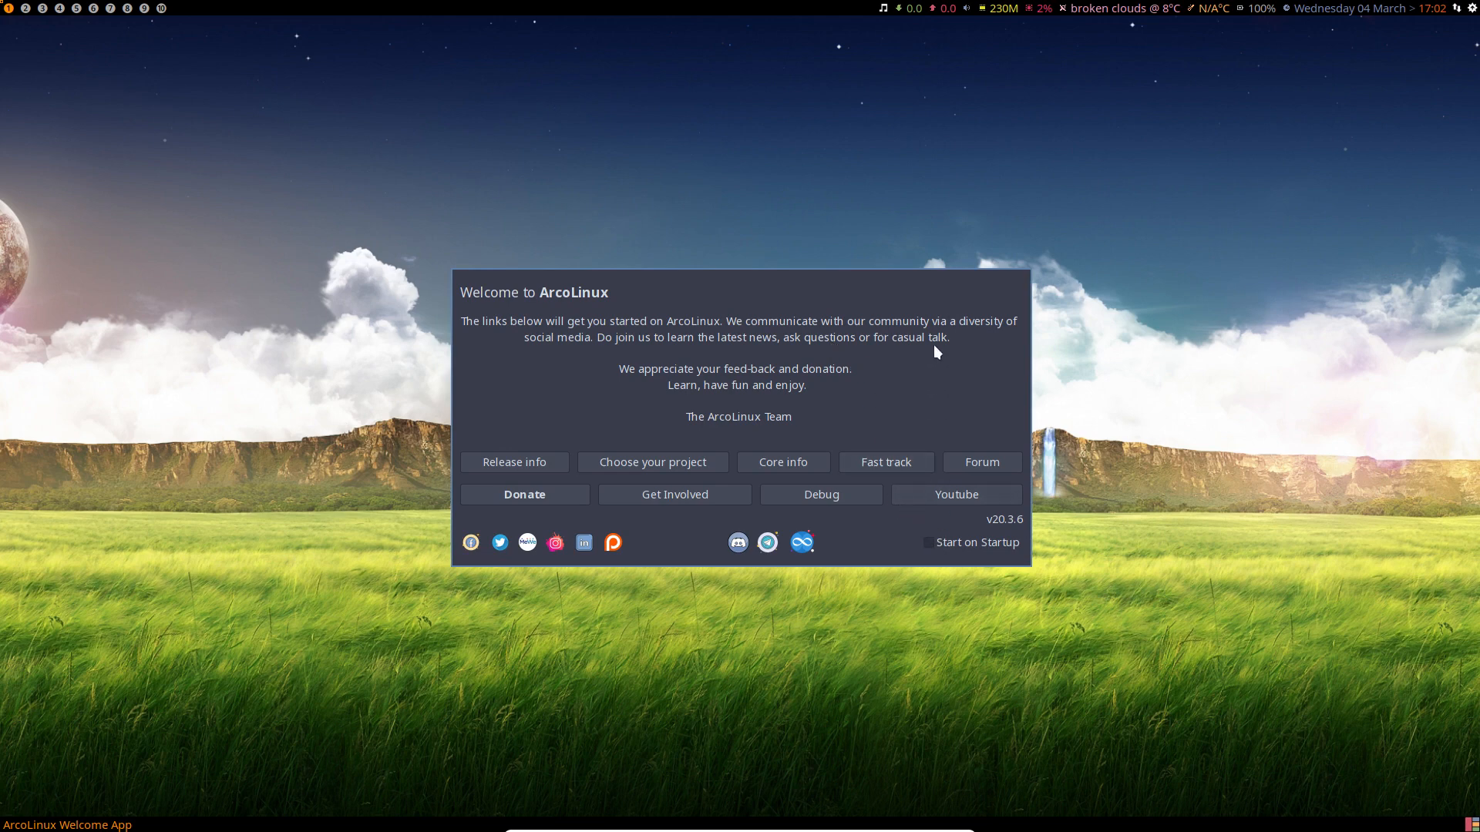
pyautogui.press('super+q')
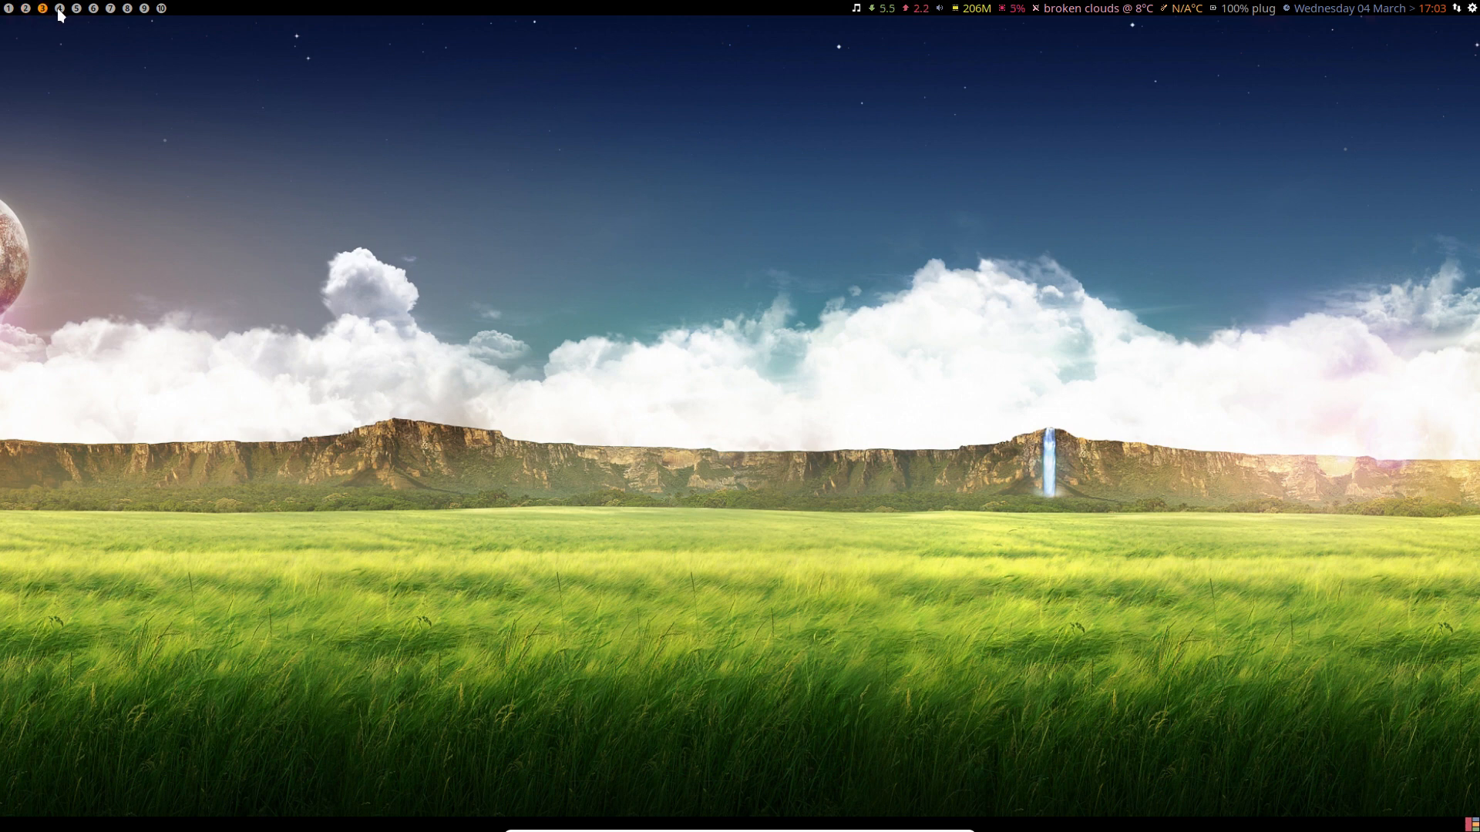
# Step: Run 'update' in the drop-down terminal and highlight the core, extra, community and arcolinux results
pyautogui.press('super+Return')
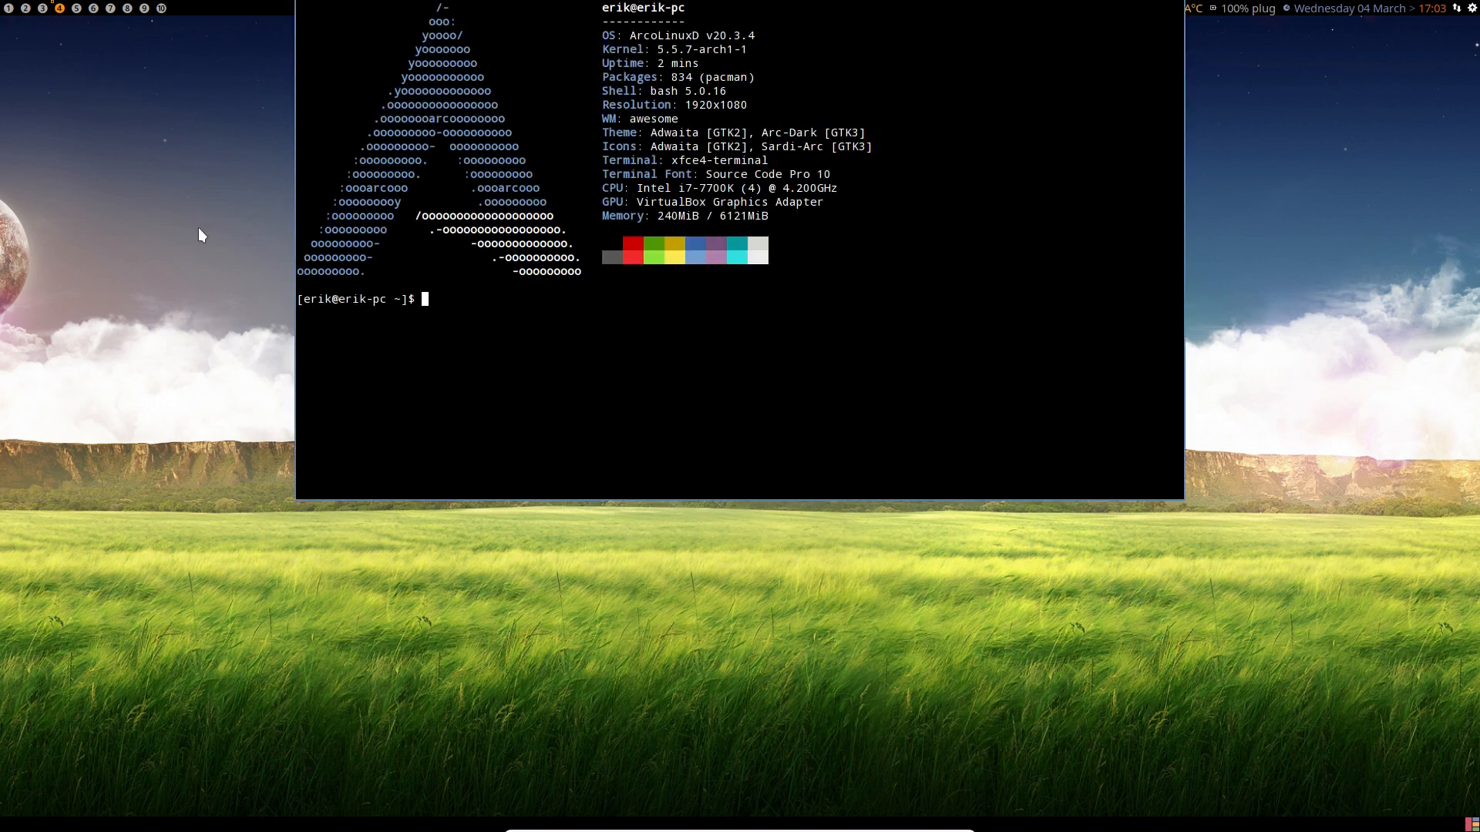
pyautogui.write('update')
pyautogui.press('Return')
pyautogui.press('Return')
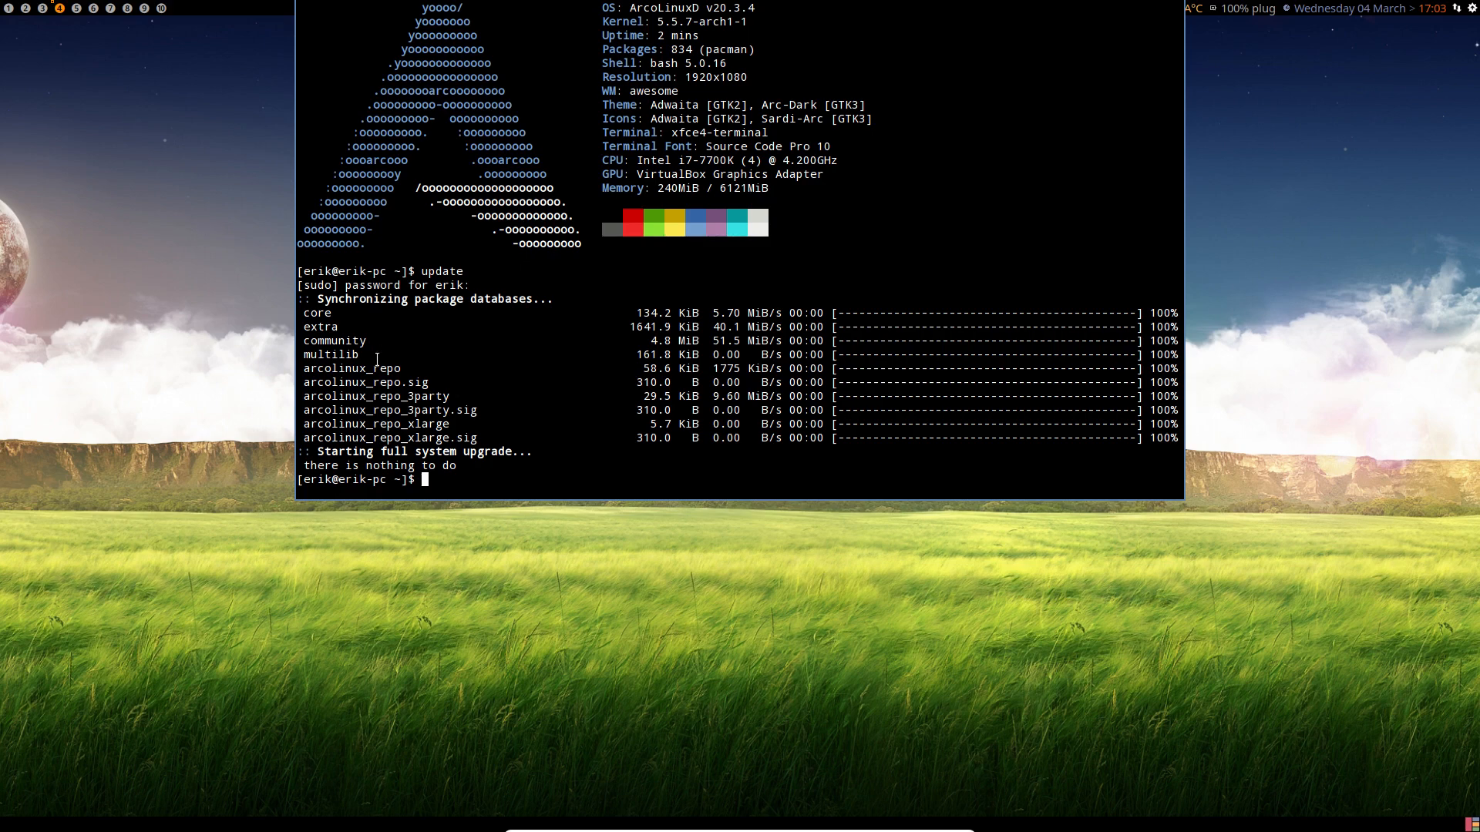
pyautogui.moveTo(377, 356); pyautogui.dragTo(299, 313)
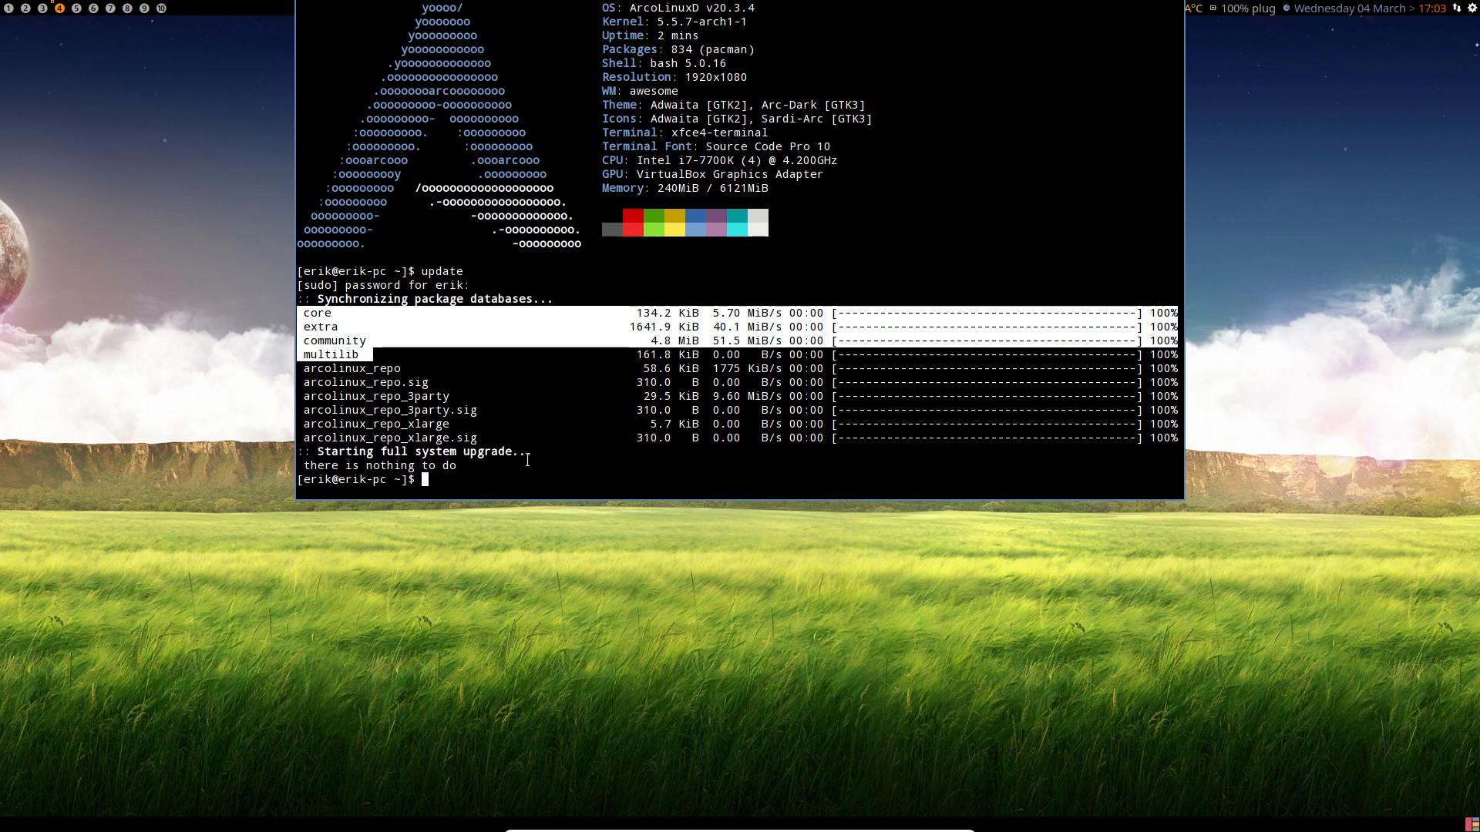
pyautogui.moveTo(498, 452); pyautogui.dragTo(283, 378)
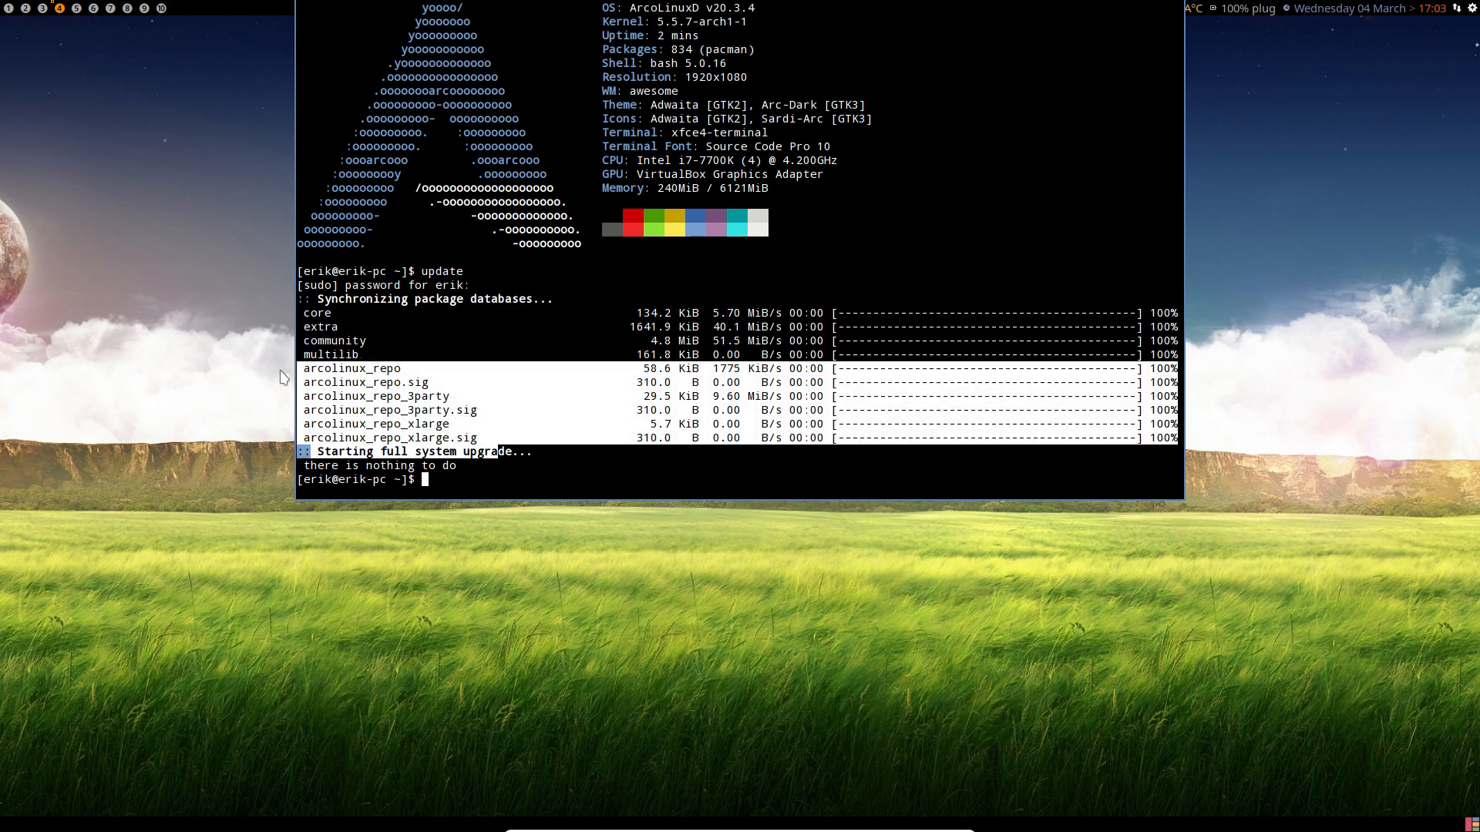
pyautogui.click(506, 441)
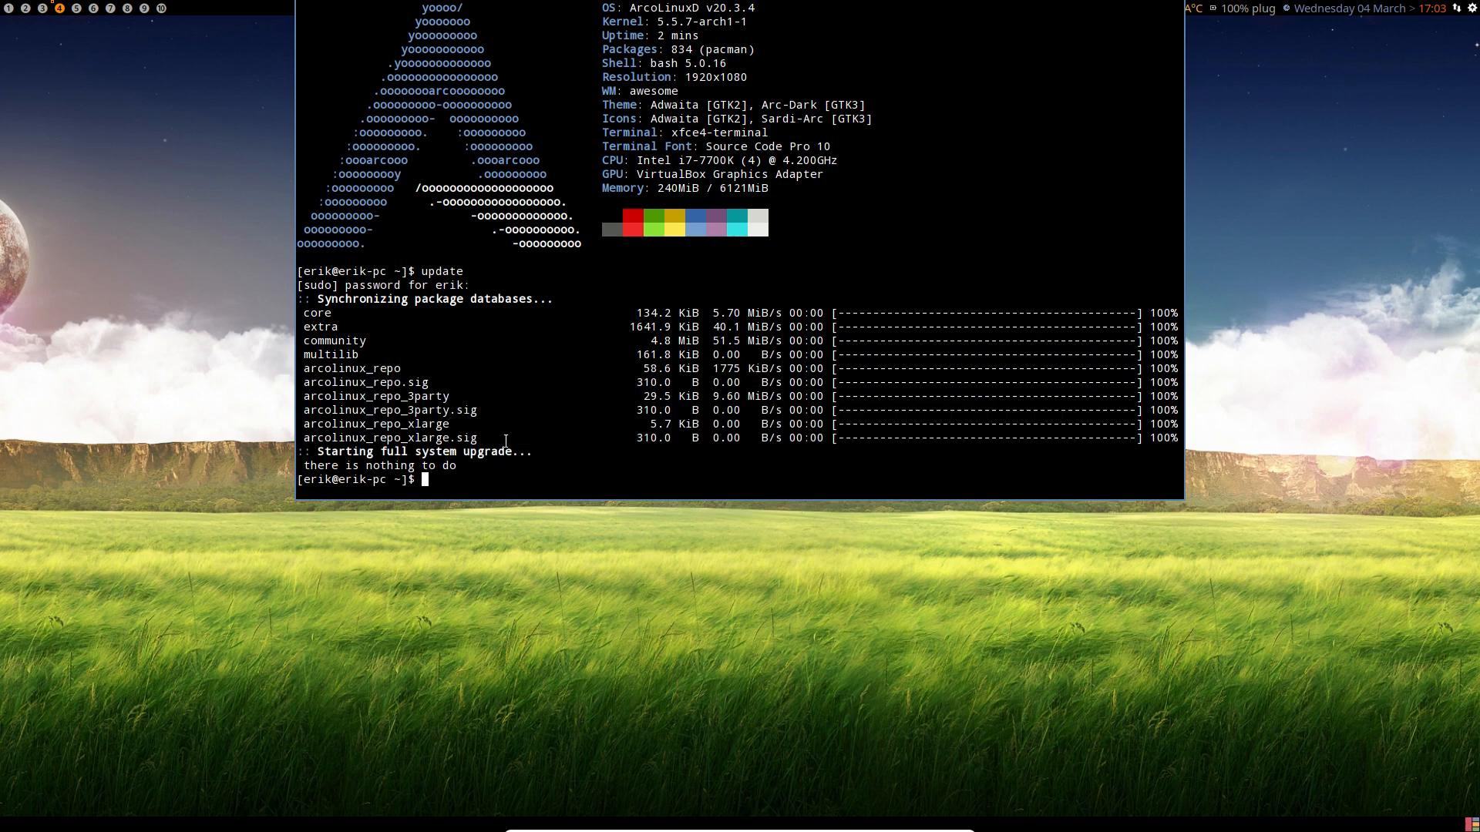
# Step: Run 'upall' to check AUR updates, then hide the drop-down terminal with F12
pyautogui.write('upall')
pyautogui.press('Return')
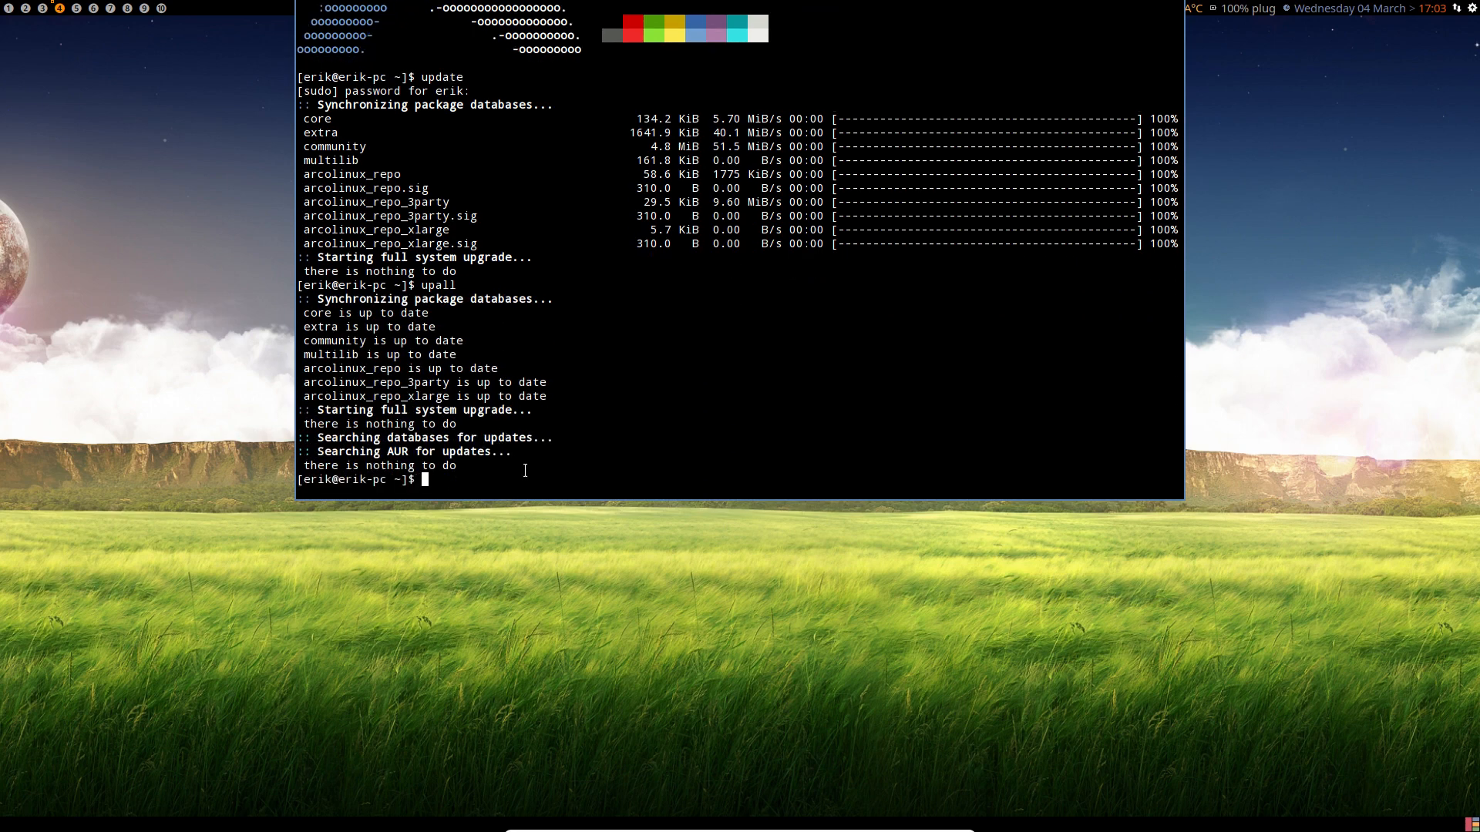
pyautogui.moveTo(524, 454); pyautogui.dragTo(295, 447)
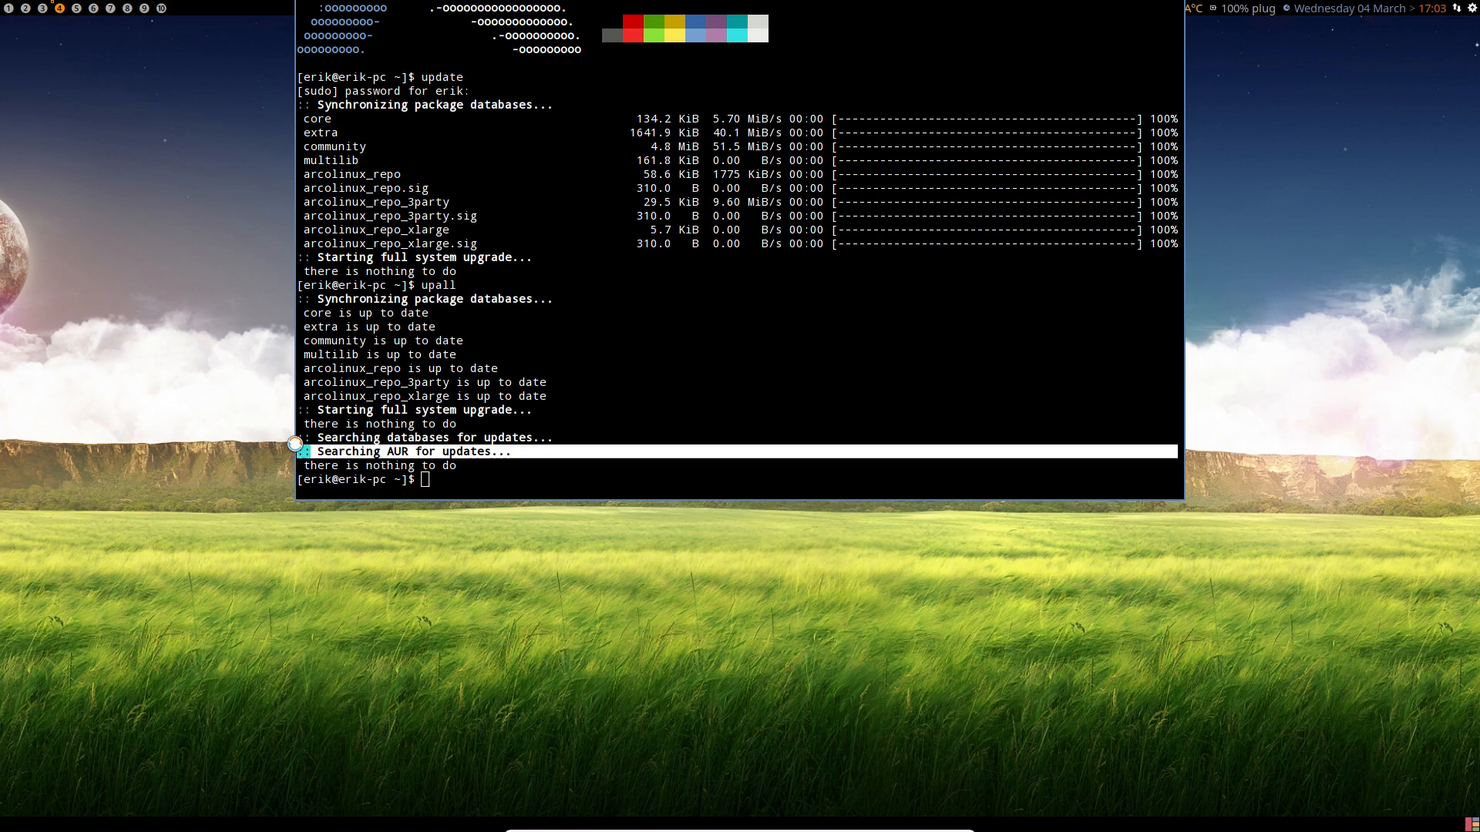
pyautogui.press('F12')
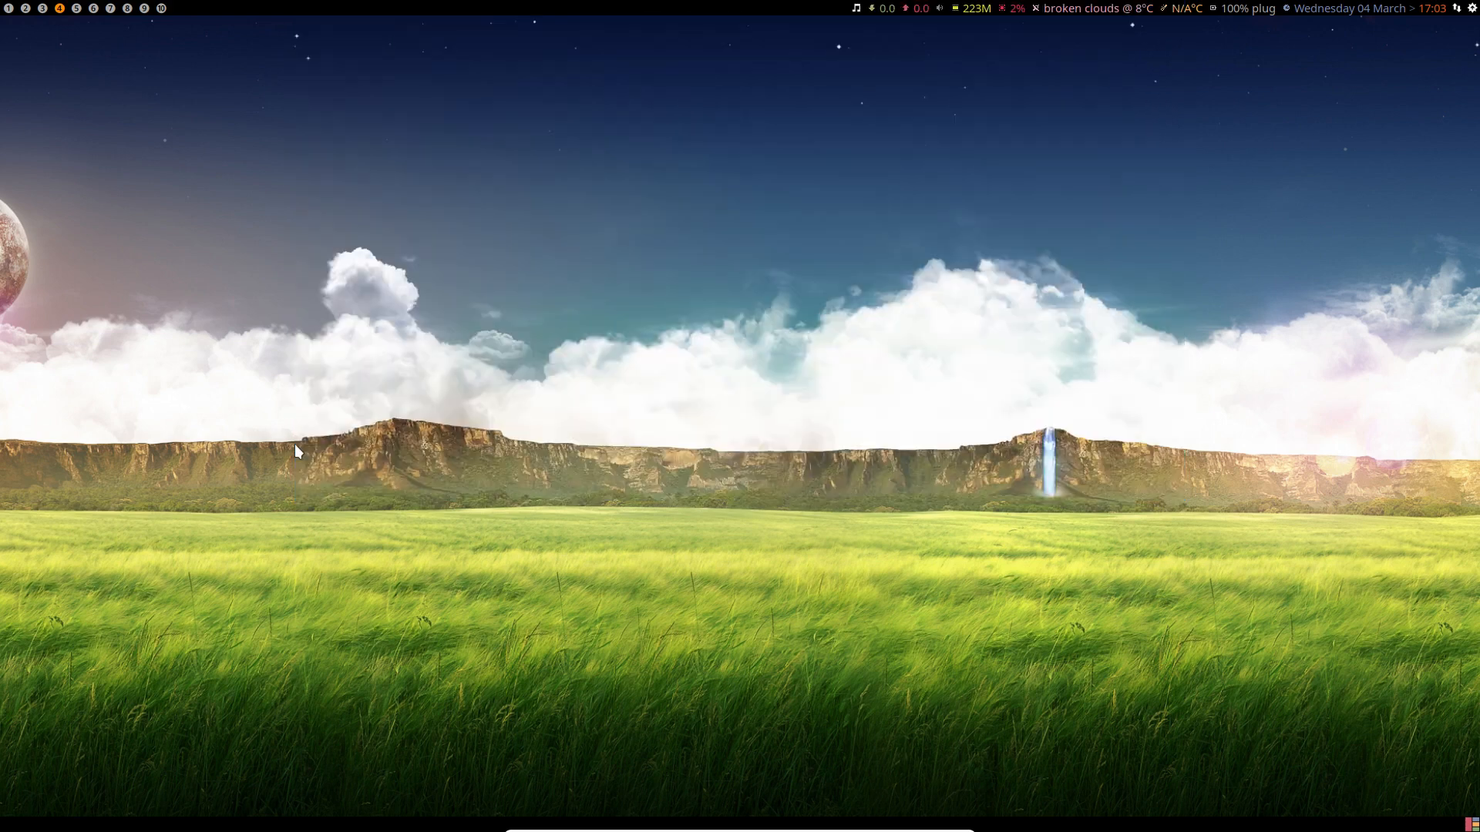
# Step: Open urxvt with Super+Enter, close it, reopen it, and select the word urxvt
pyautogui.press('super+Return')
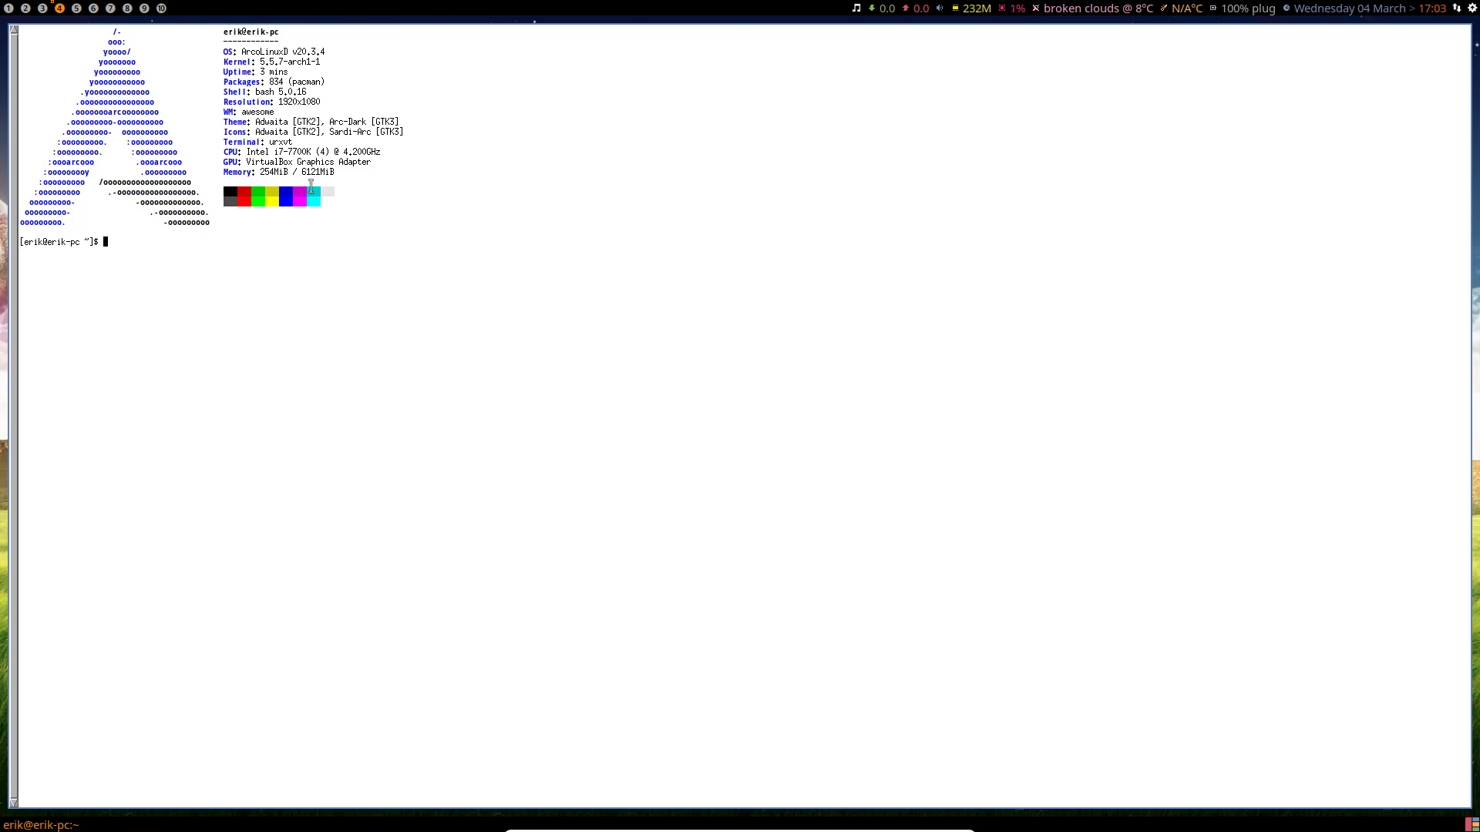
pyautogui.press('super+q')
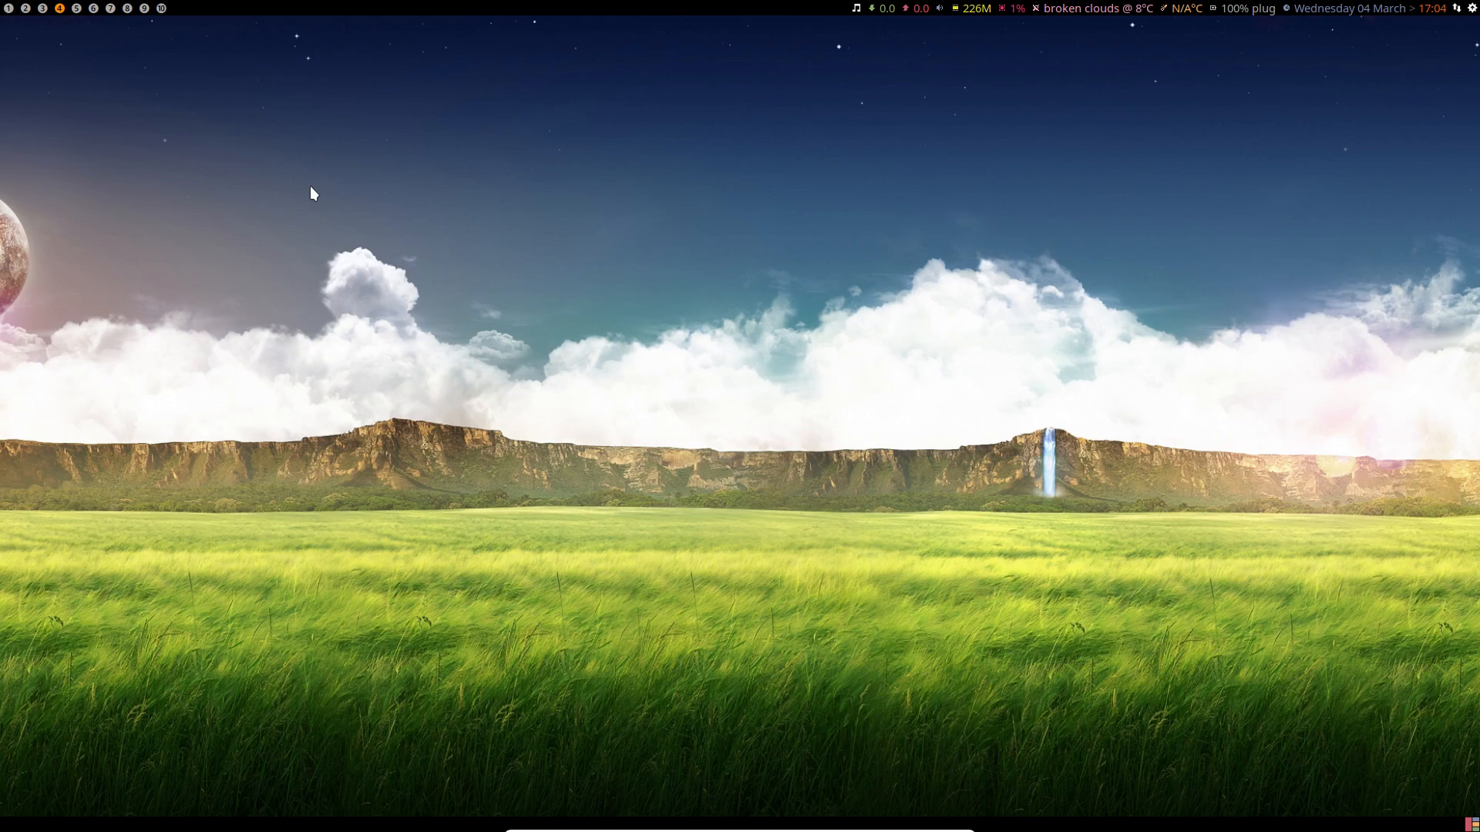
pyautogui.press('super+Return')
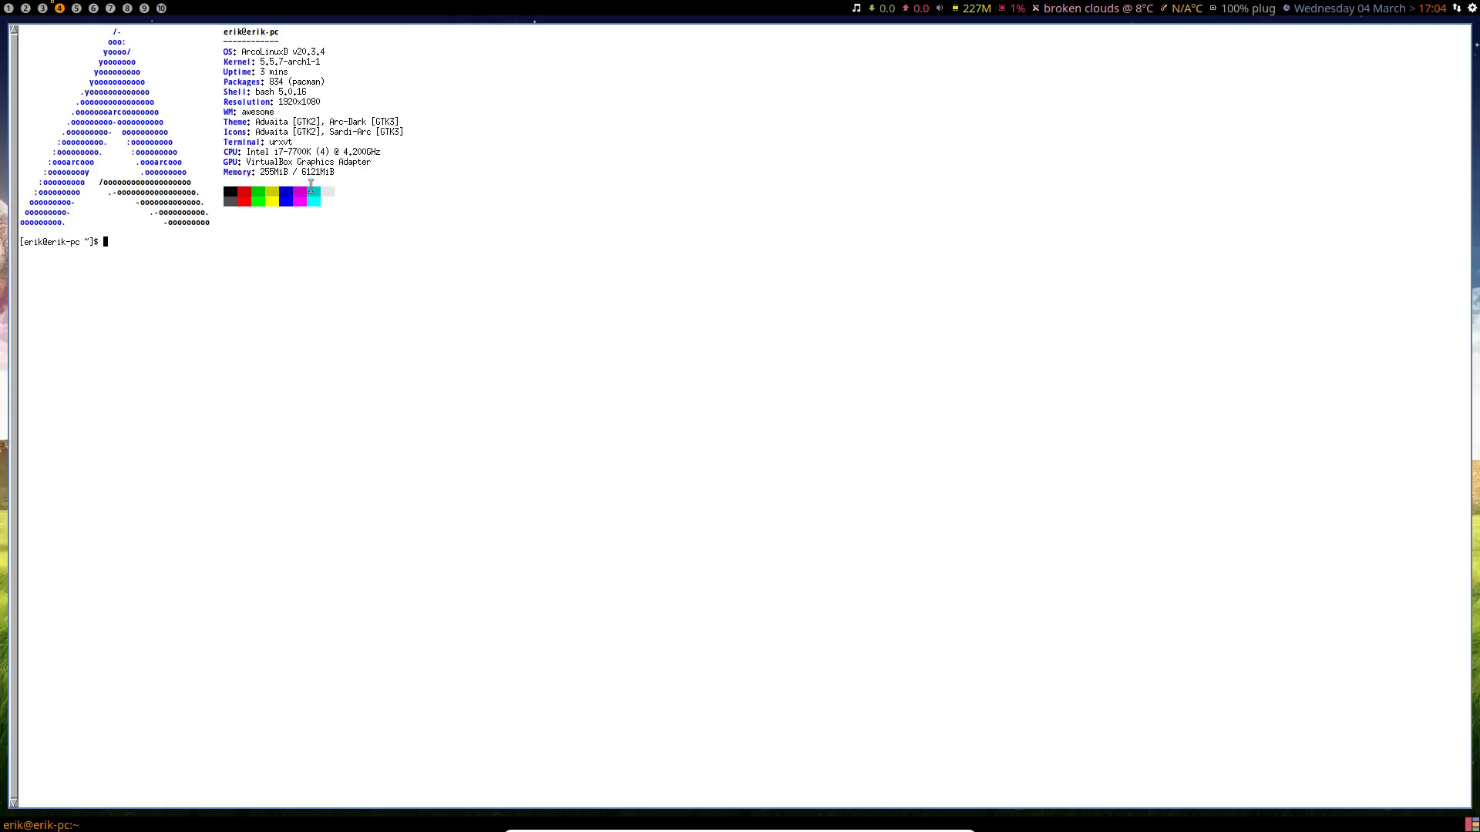
pyautogui.doubleClick(284, 141)
# Step: Launch termite from dmenu by typing 'term' and select text on its Terminal: termite line
pyautogui.press('super+shift+d')
pyautogui.write('termi')
pyautogui.press('Return')
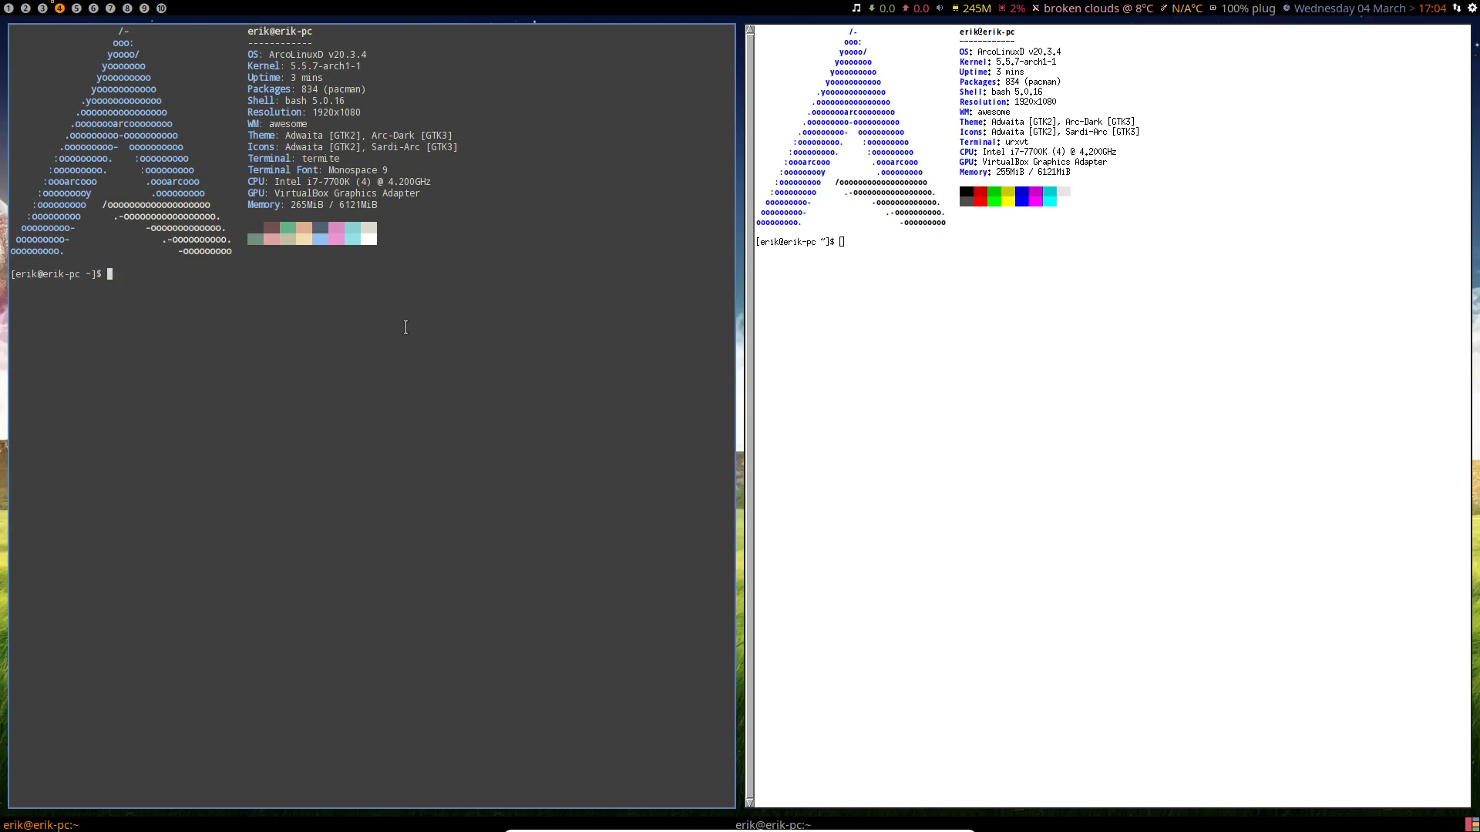
pyautogui.moveTo(359, 159); pyautogui.dragTo(377, 165)
pyautogui.click(379, 165)
# Step: Switch through workspaces 5, 4 and 3, ending on empty workspace 1
pyautogui.click(77, 8)
pyautogui.click(60, 8)
pyautogui.click(42, 8)
pyautogui.click(8, 8)
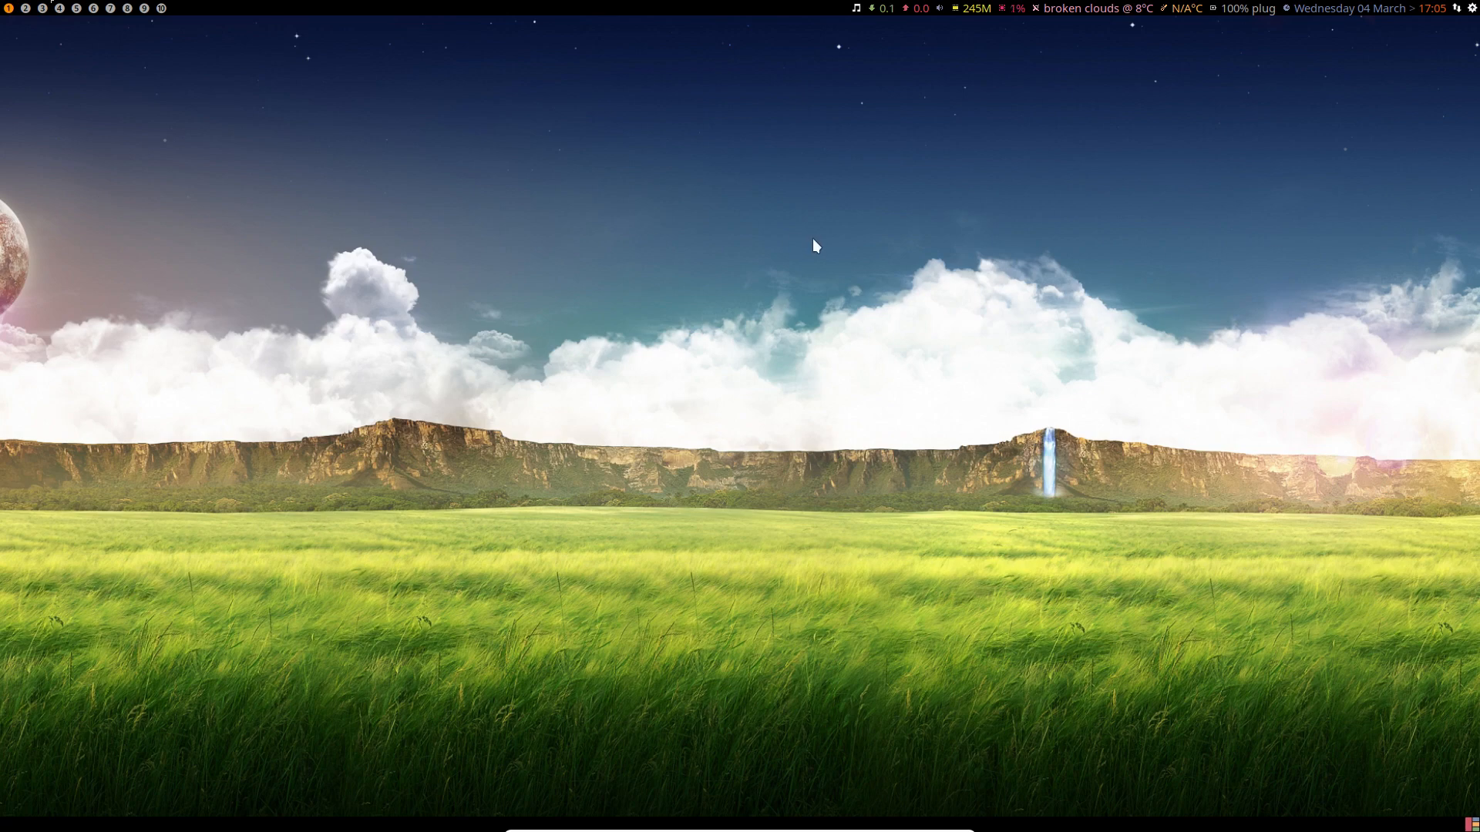
# Step: Switch the ArcoLinuxD VM from full-screen to a regular window with Right Ctrl+F
pyautogui.press('Control_R+f')
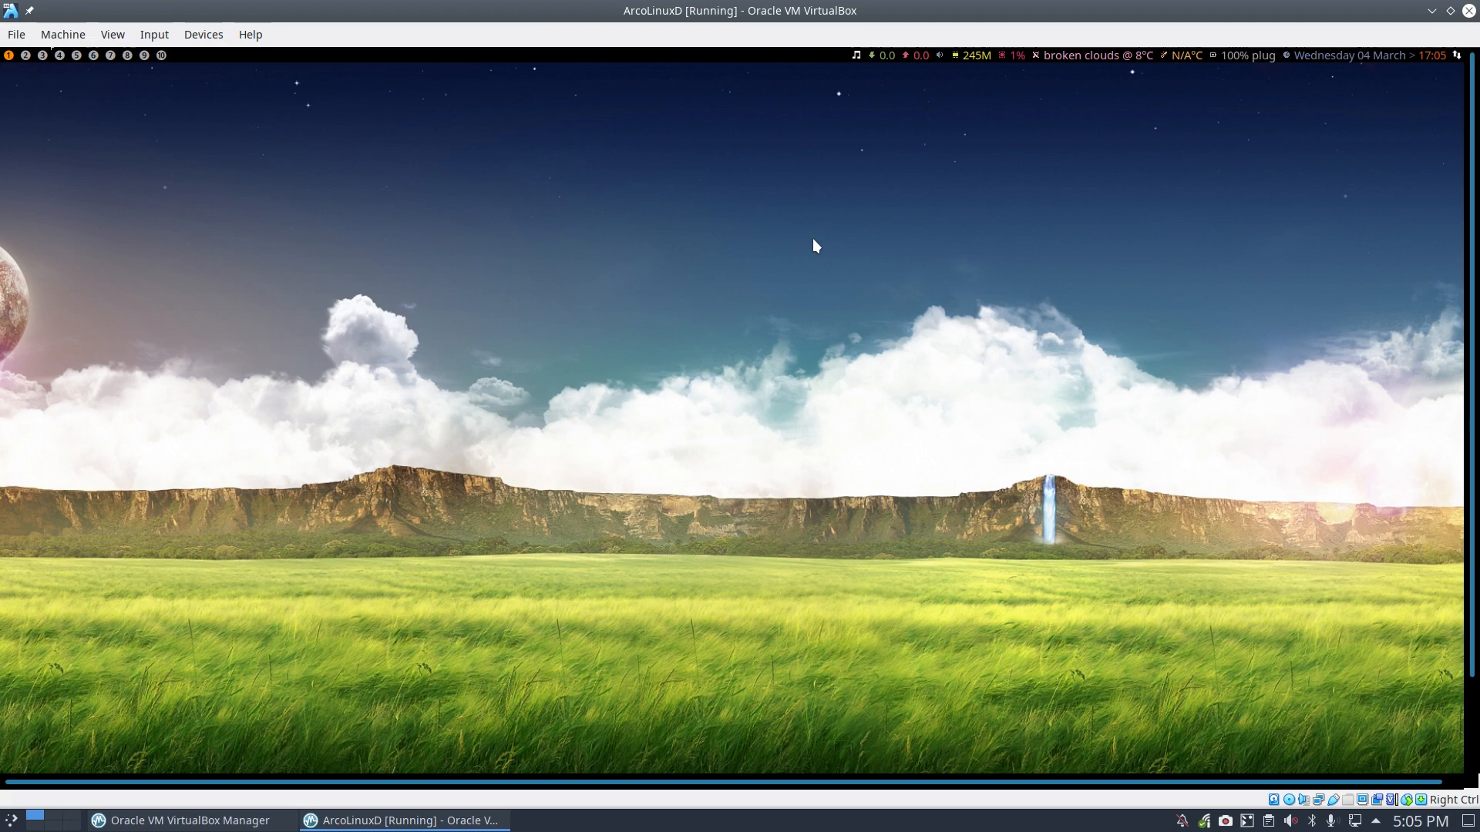
pyautogui.click(1227, 821)
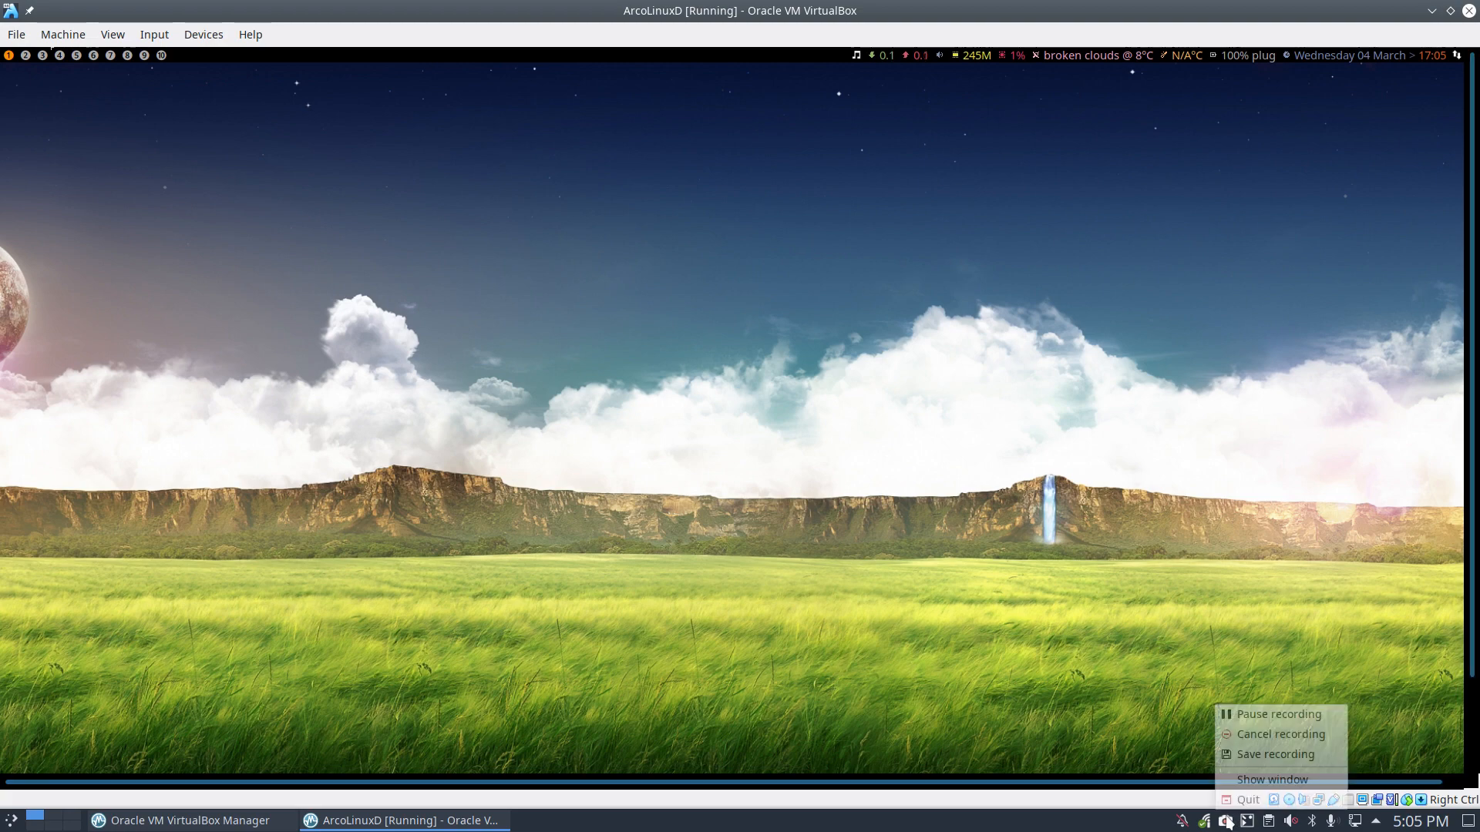